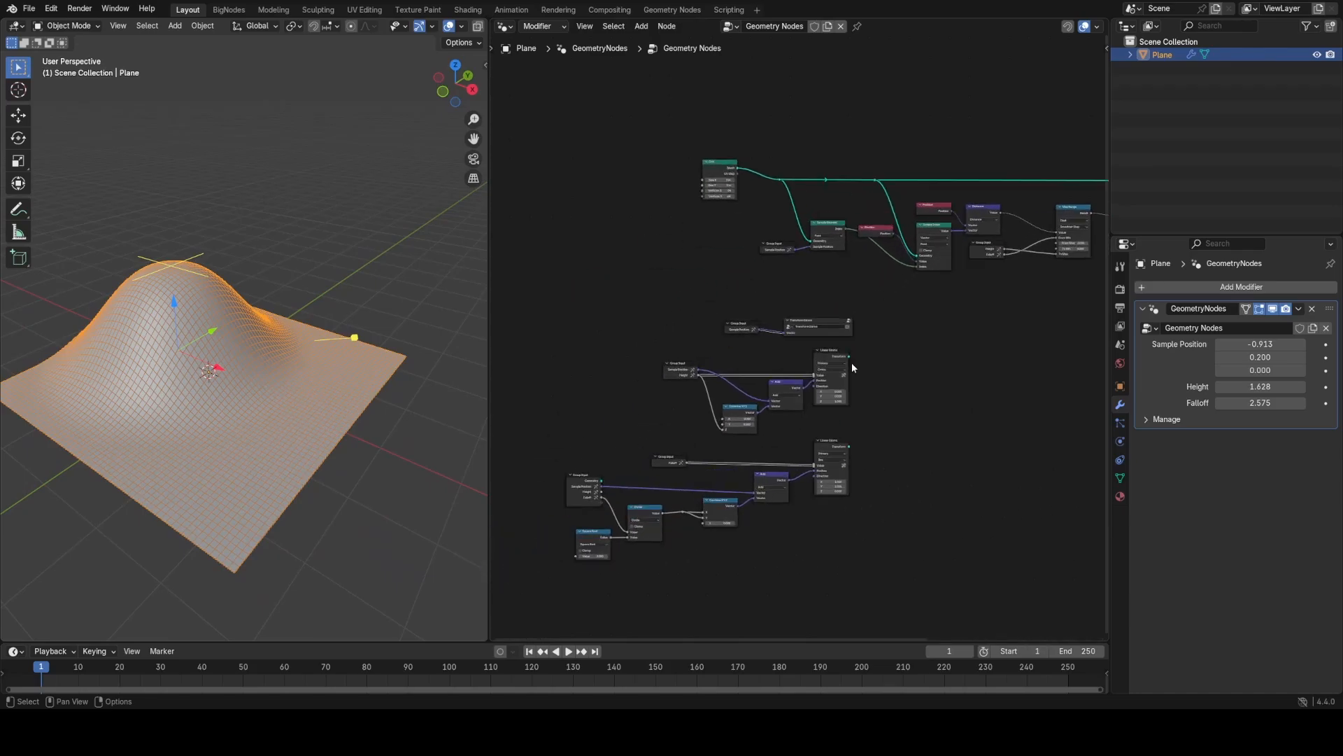
Step: Examine the finished node tree, including the gizmo nodes and the Sample Nearest section, along with the hill-shaped plane in the viewport
middle_click_drag(851, 362, 868, 287)
left_click_drag(539, 184, 896, 556)
scroll(800, 381, "up", 4)
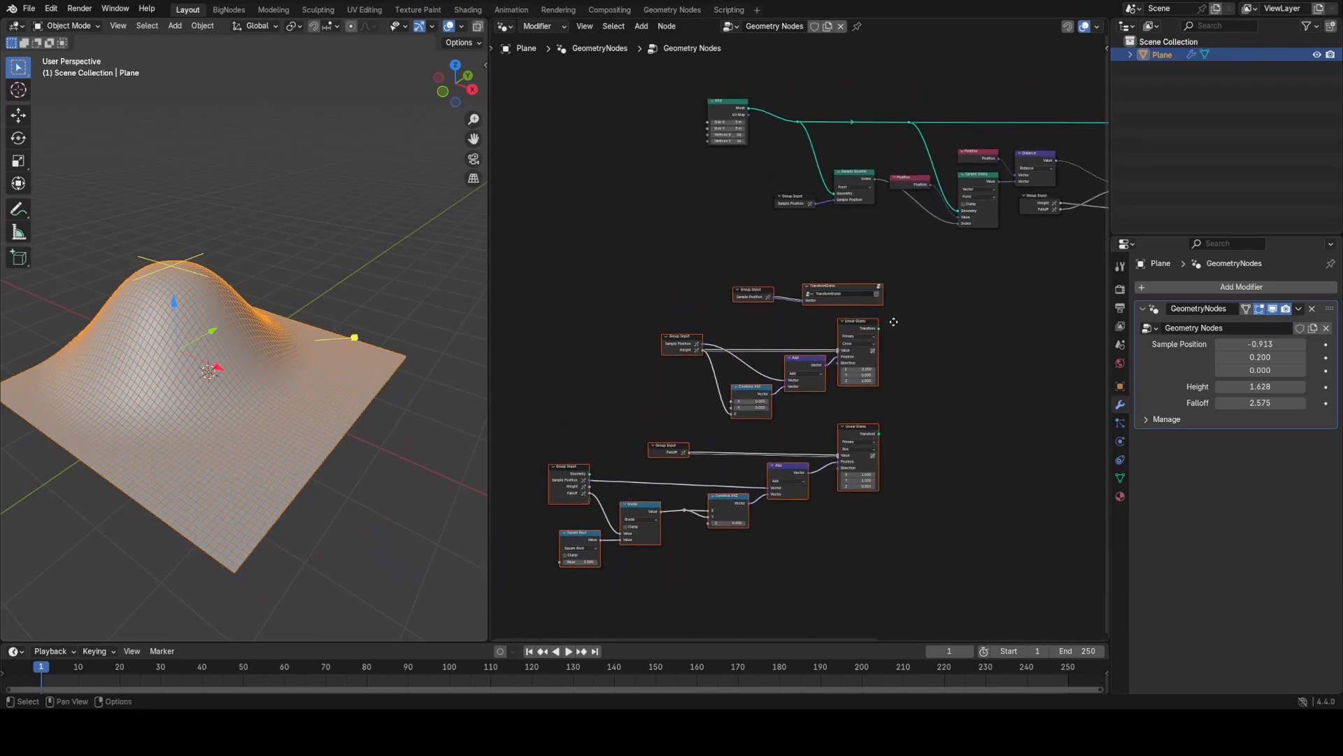
left_click(794, 372)
scroll(835, 256, "down", 4)
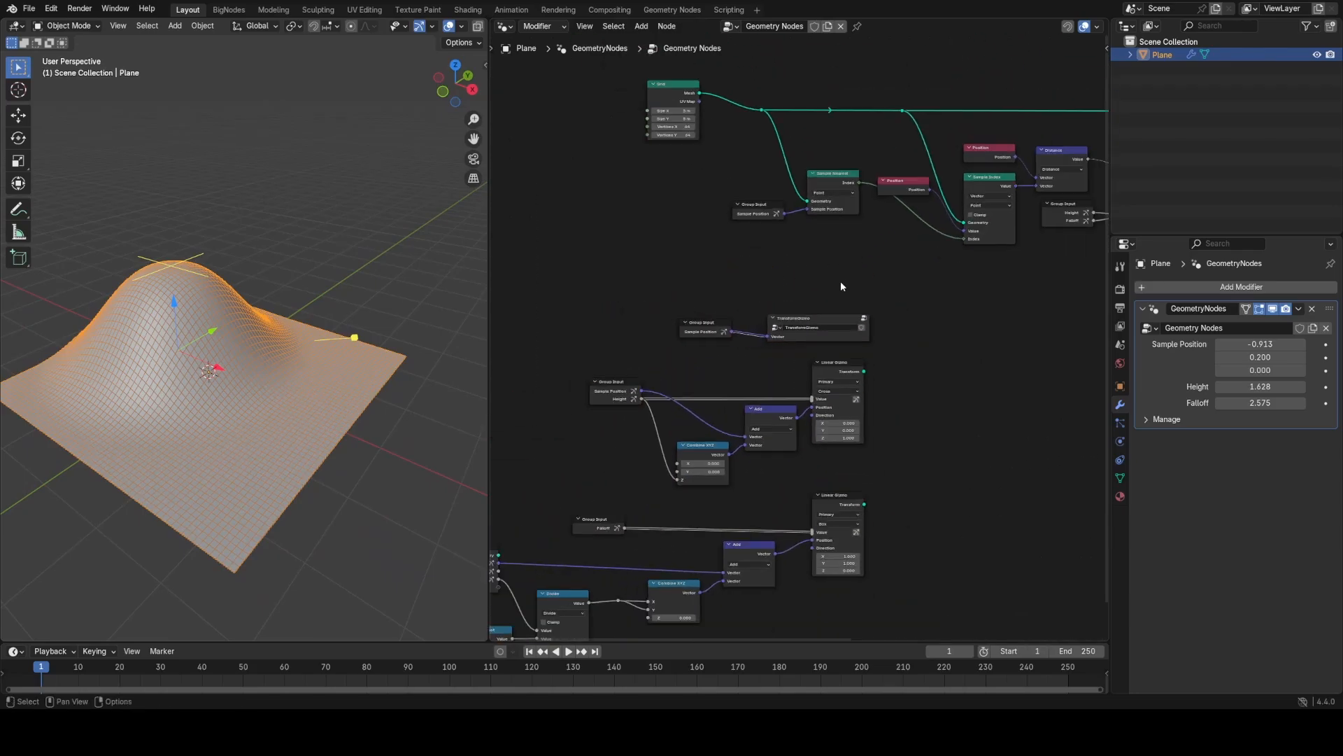
scroll(662, 479, "up", 5)
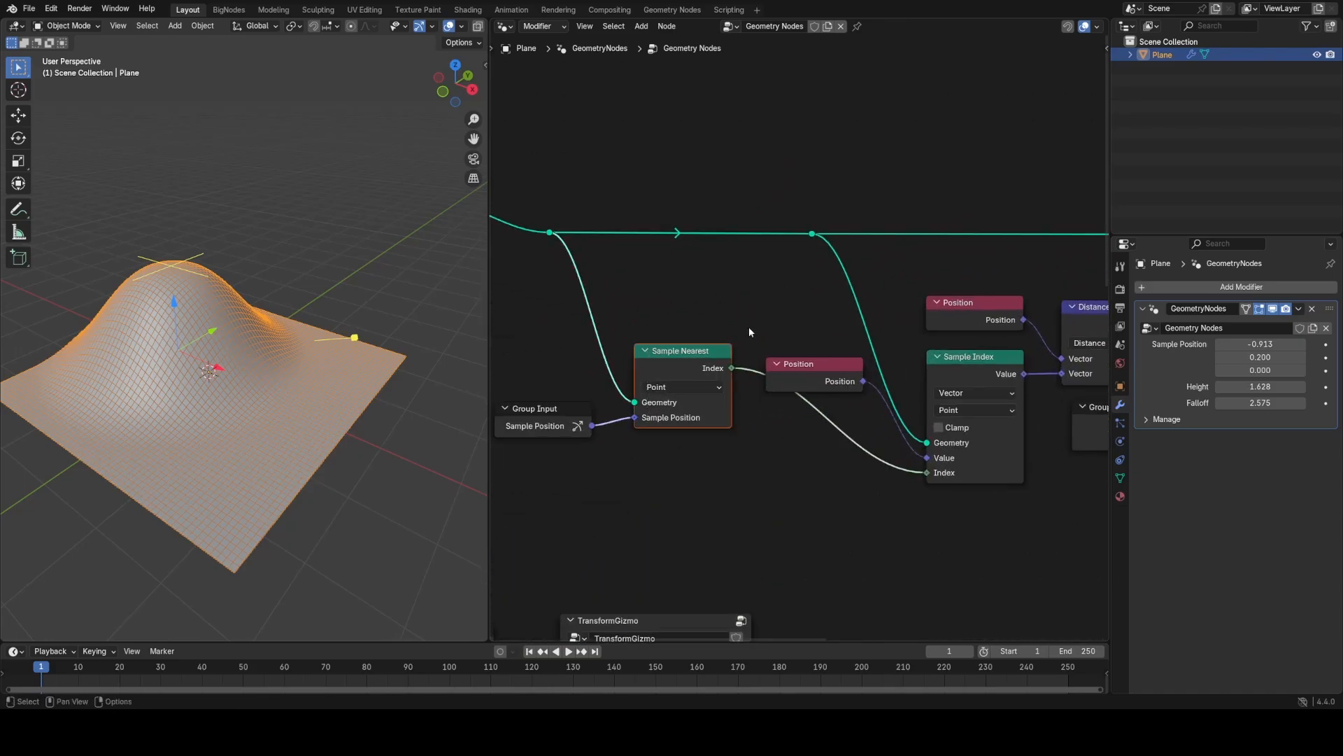
scroll(749, 326, "up", 2)
middle_click_drag(350, 354, 362, 397)
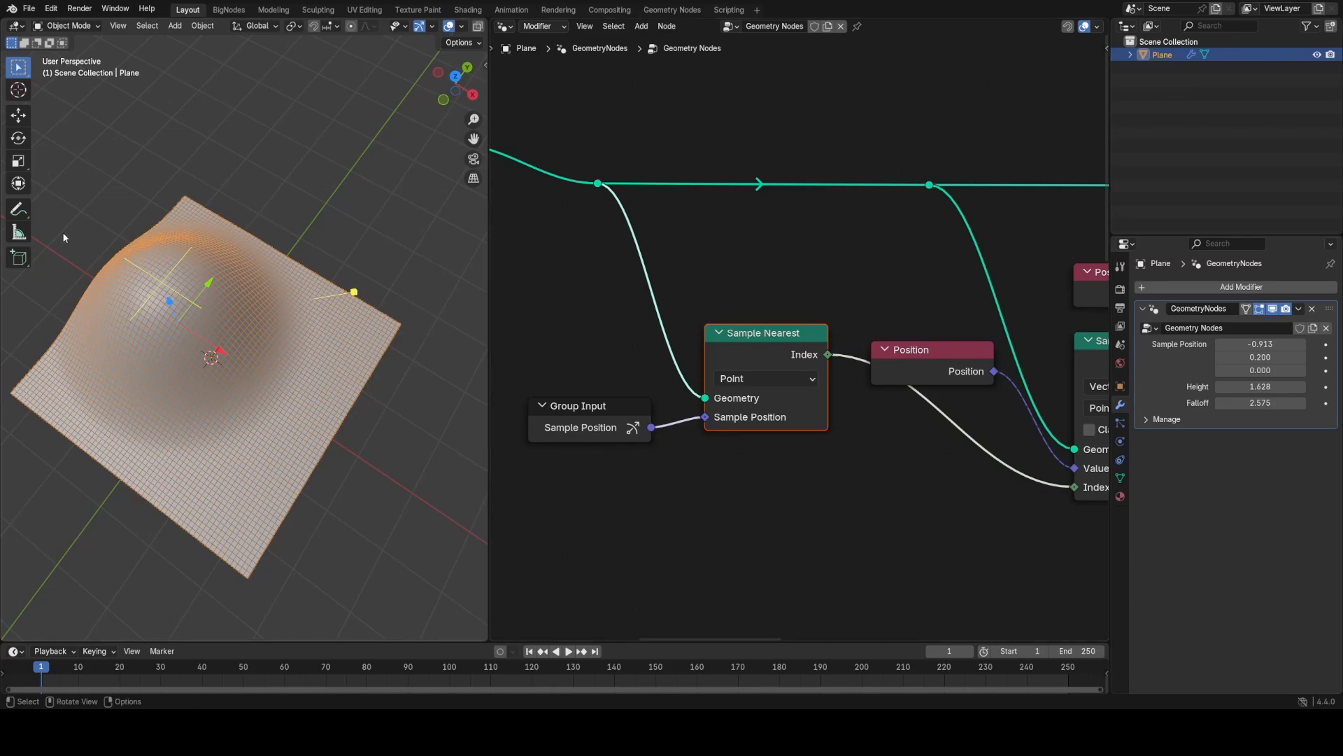
Step: Start a new empty file in place of the finished example
left_click(29, 9)
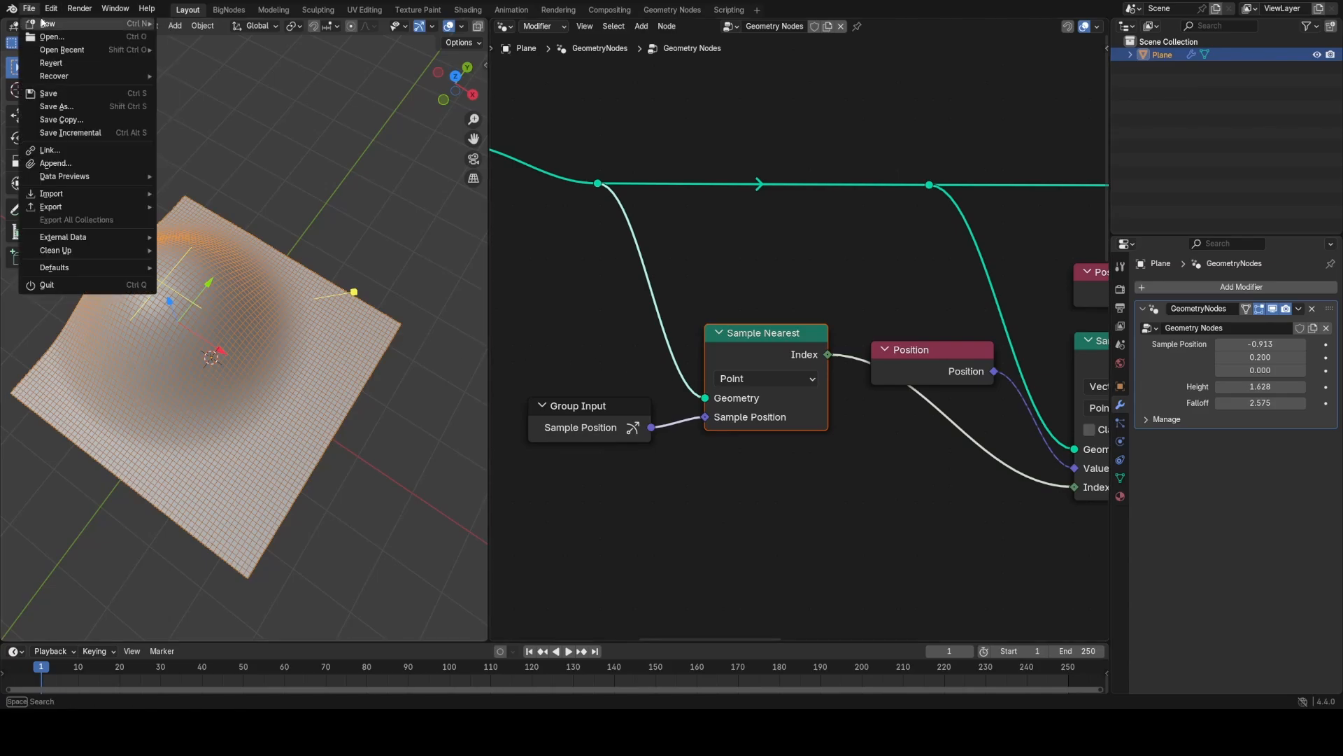
mouse_move(133, 23)
left_click(199, 36)
left_click(671, 377)
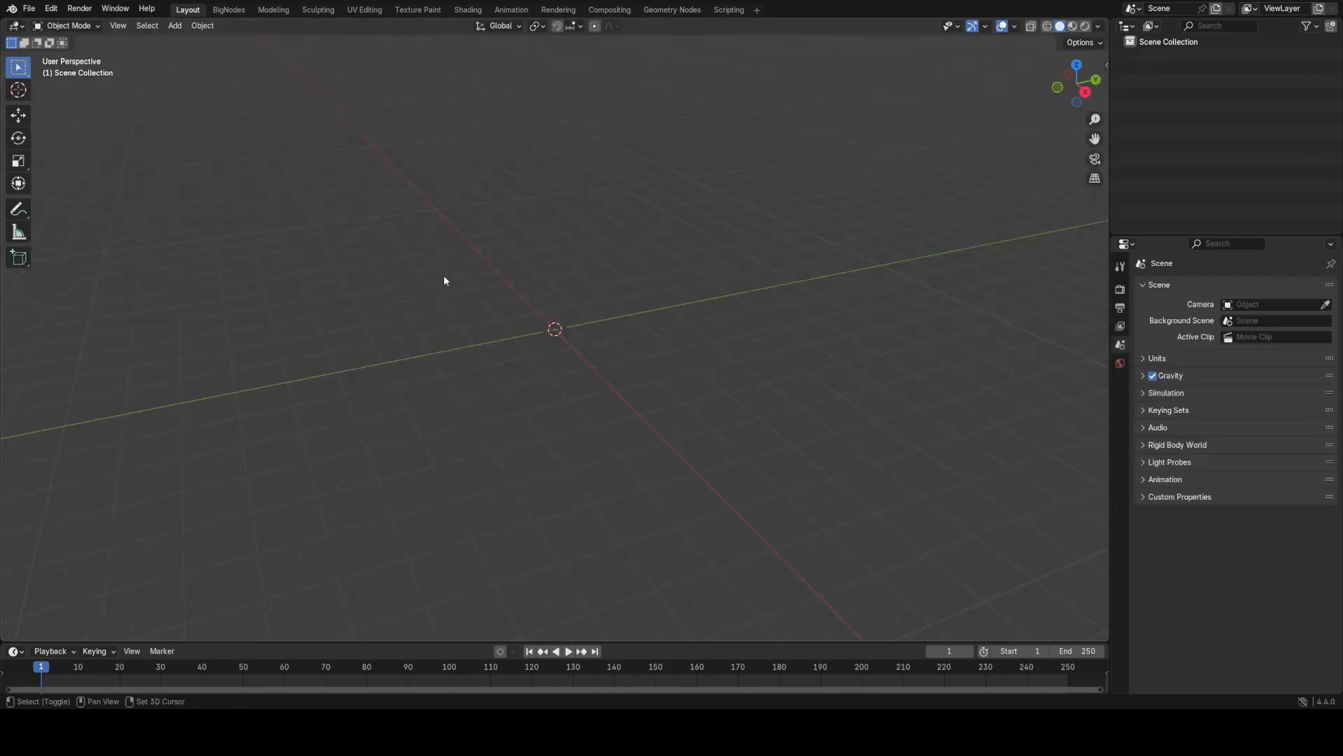
Step: Add a mesh plane at the centre of the empty scene
key("shift+a")
mouse_move(375, 291)
left_click(490, 291)
middle_click_drag(577, 330, 728, 259)
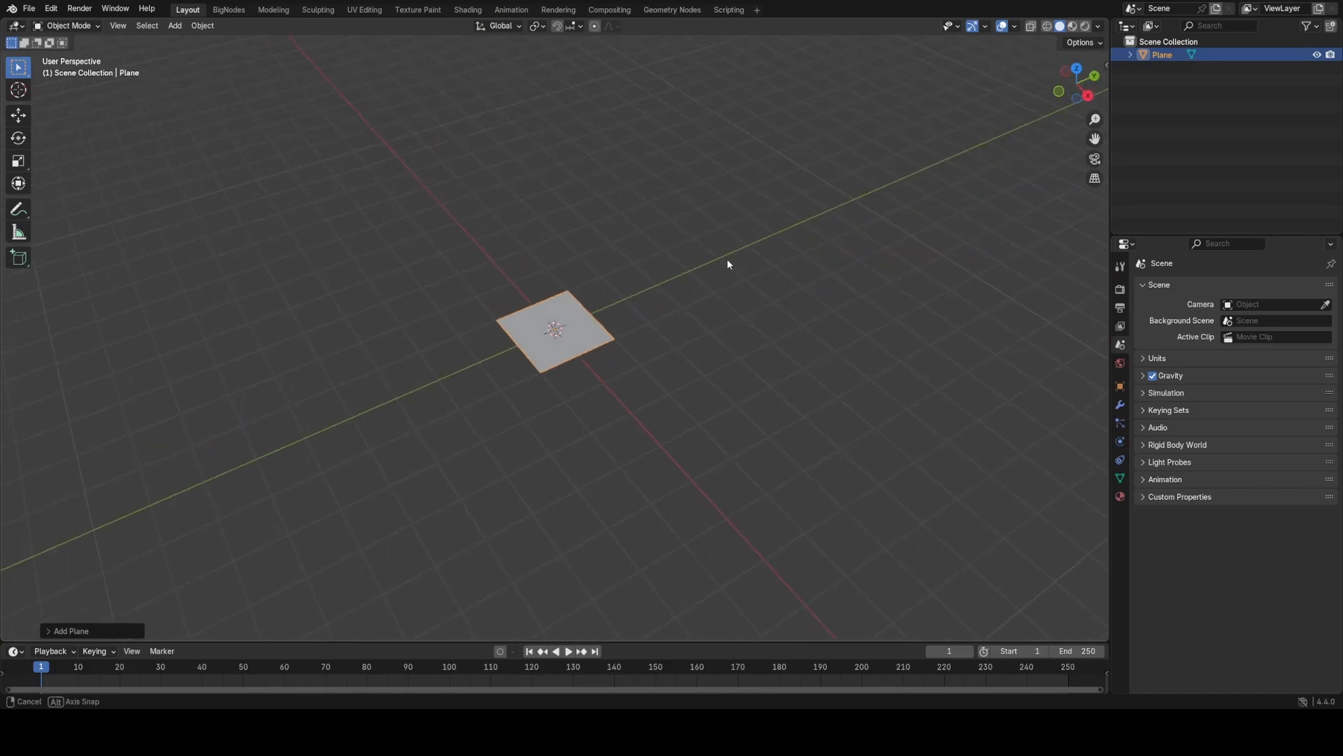
scroll(950, 210, "up", 4)
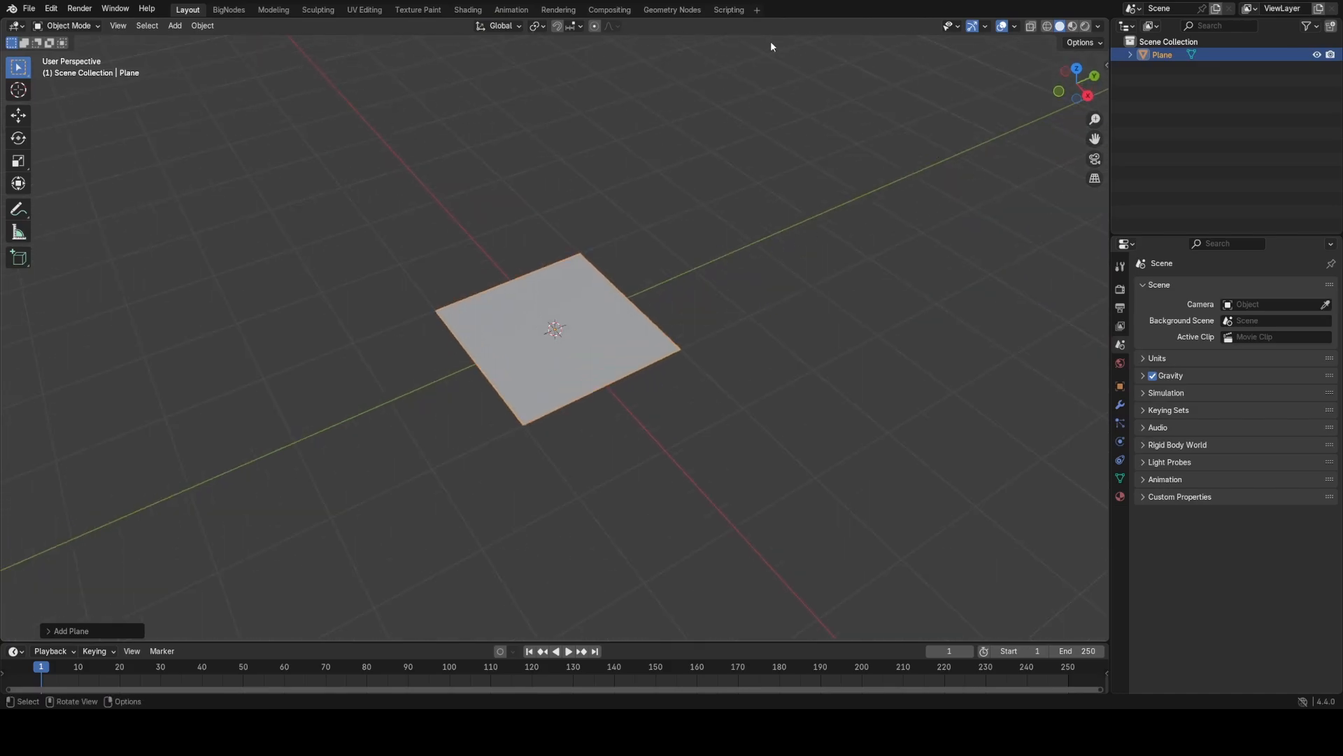
Step: Switch to the Geometry Nodes workspace, create a new node tree on the plane, and enlarge the node editor
left_click(673, 12)
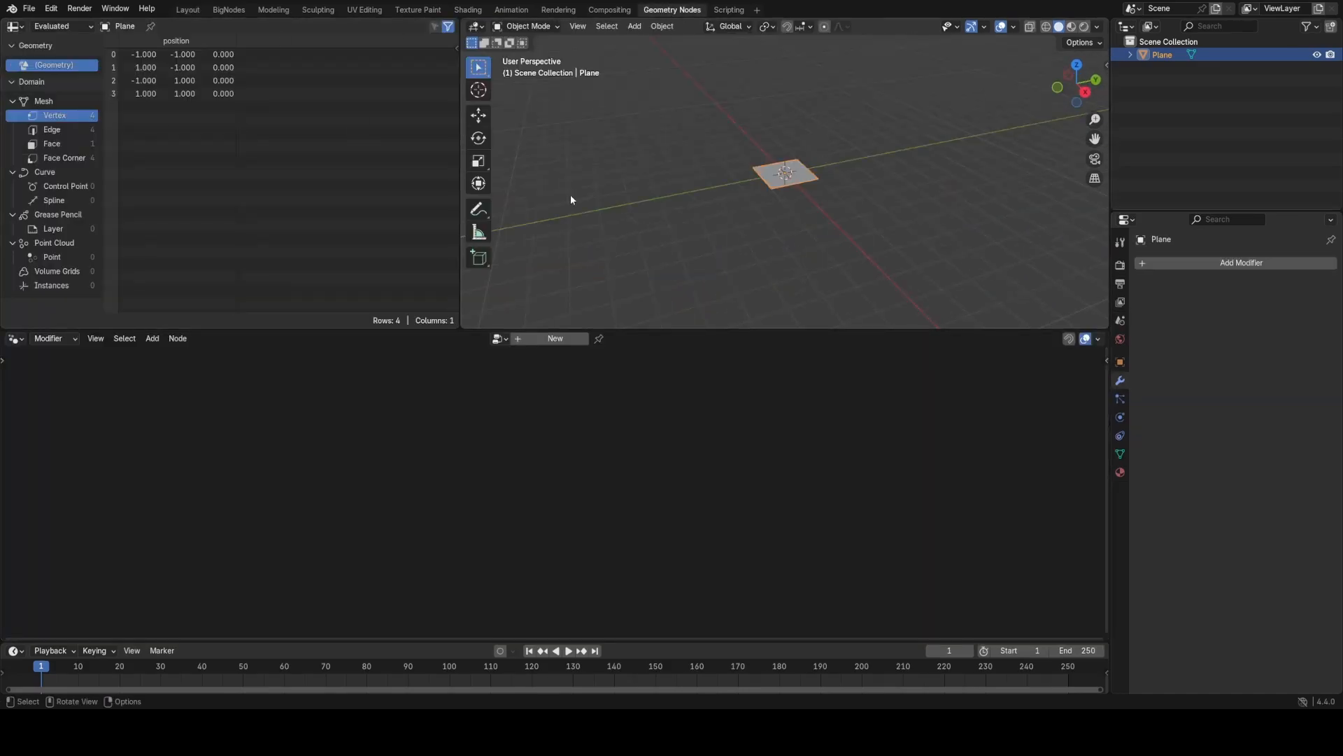
left_click(553, 341)
scroll(821, 269, "up", 5)
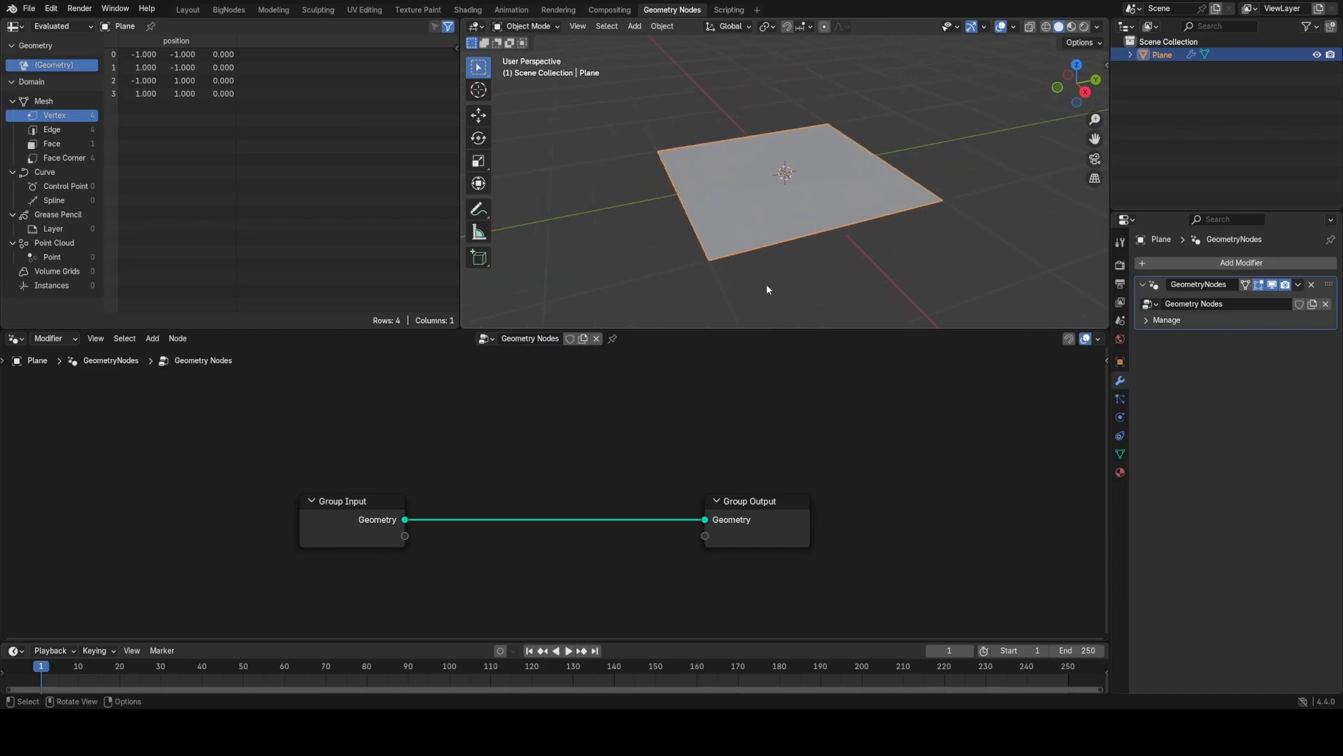
left_click_drag(538, 328, 538, 229)
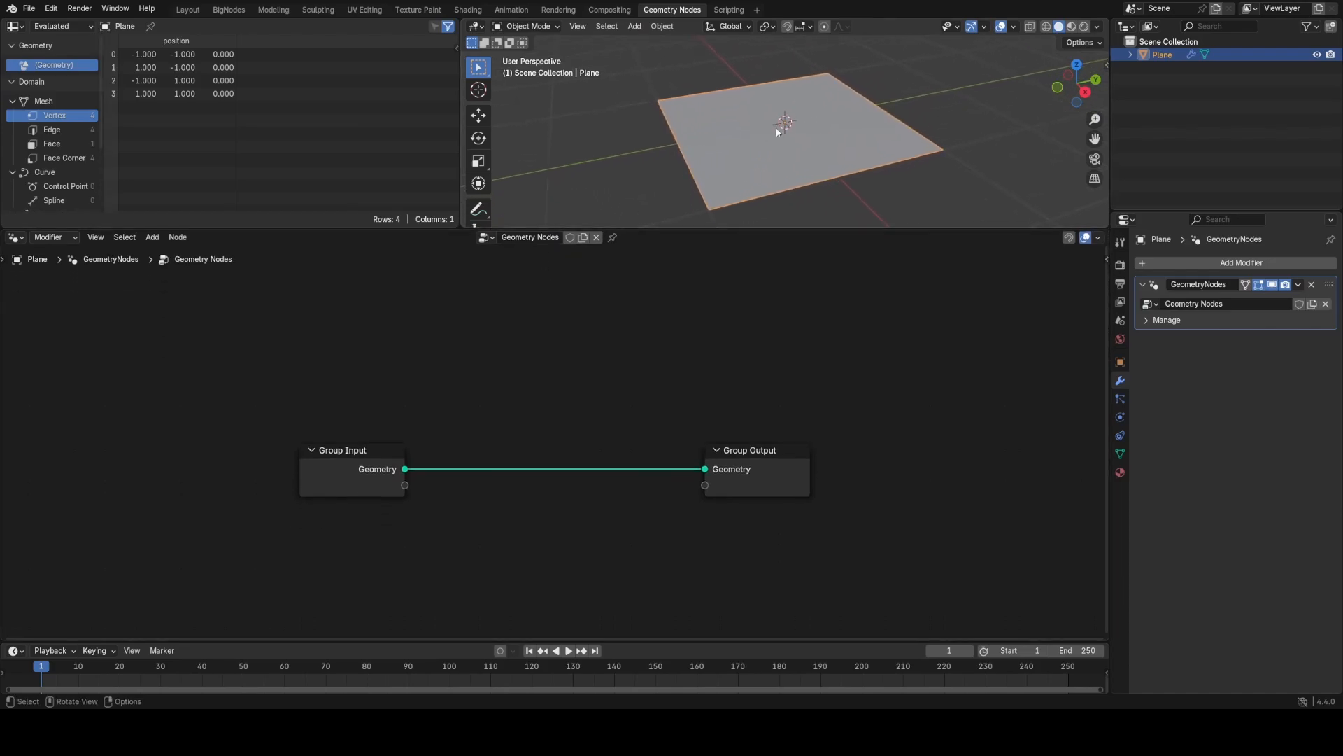
middle_click_drag(775, 127, 770, 203)
Step: Replace the Group Input node with a Grid node whose Mesh output feeds the Group Output's Geometry
left_click_drag(304, 357, 481, 527)
key("Delete")
key("shift+a")
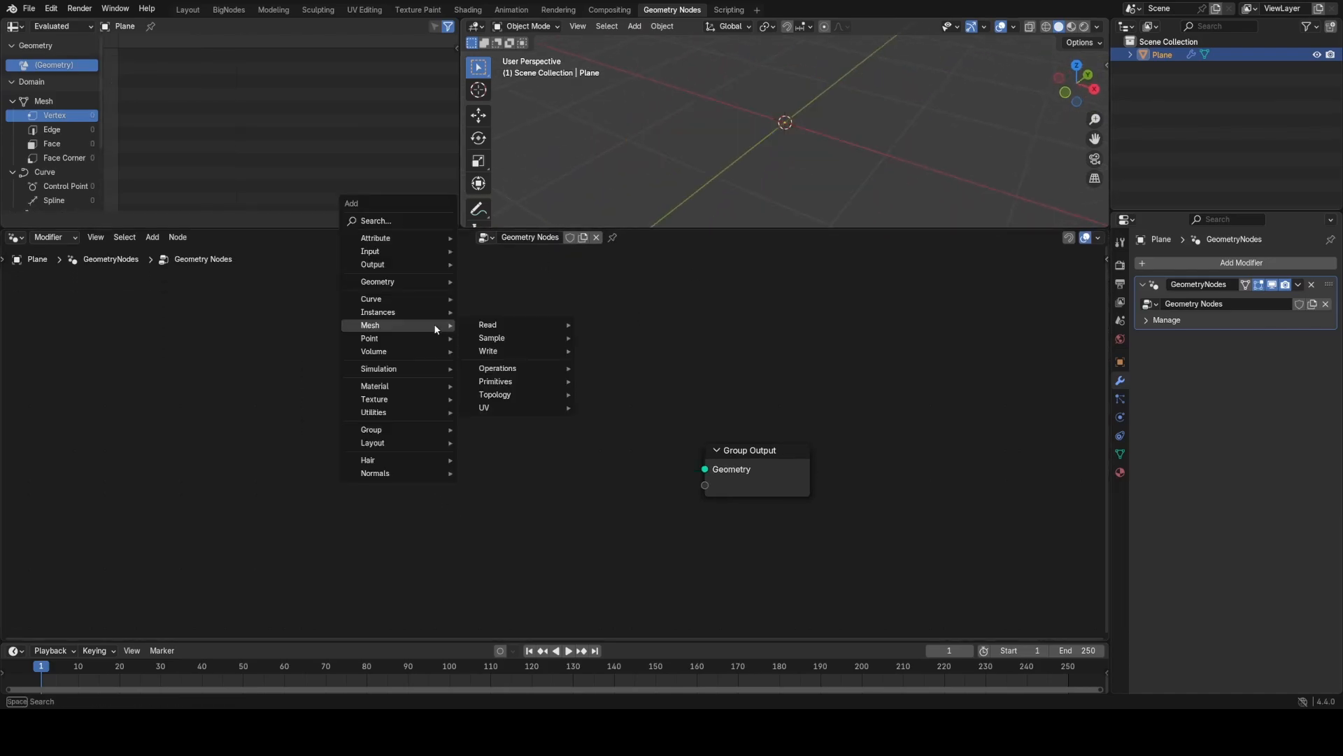
left_click(392, 219)
type("grid")
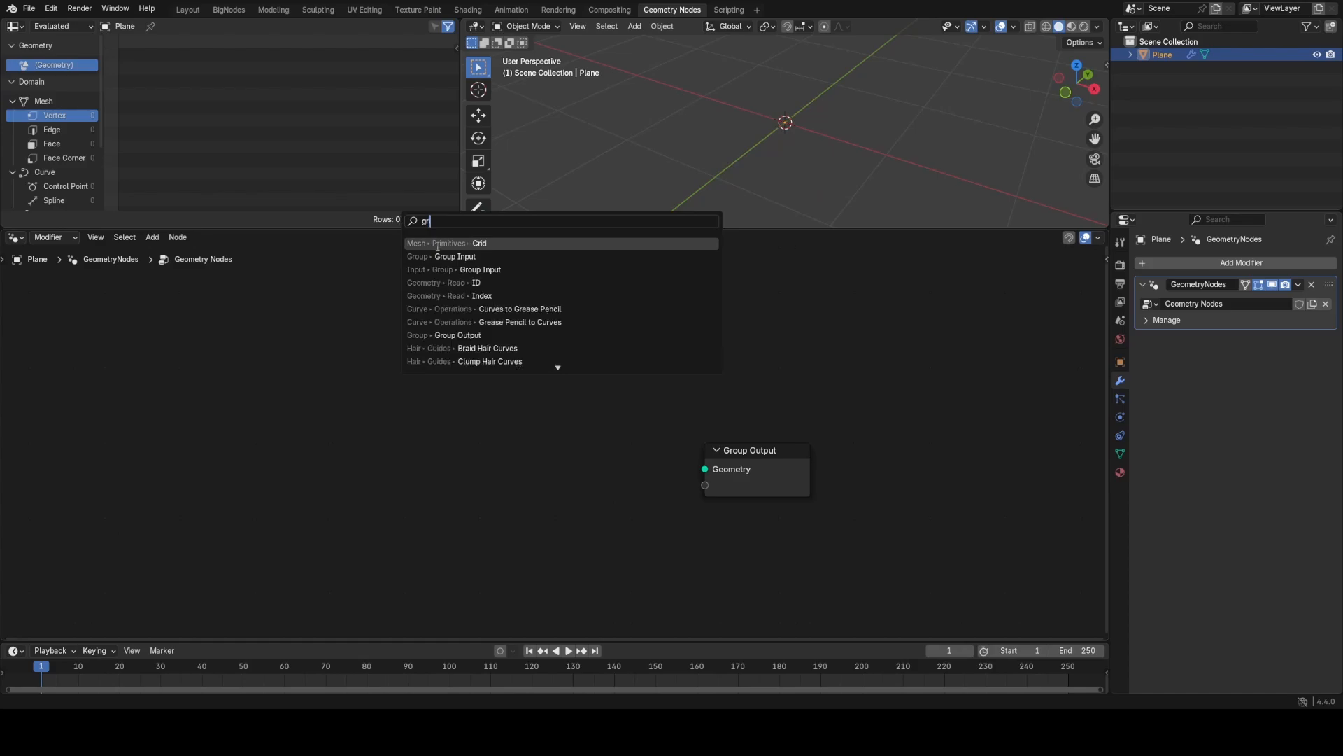
key("Return")
left_click(415, 440)
left_click_drag(416, 441, 704, 469)
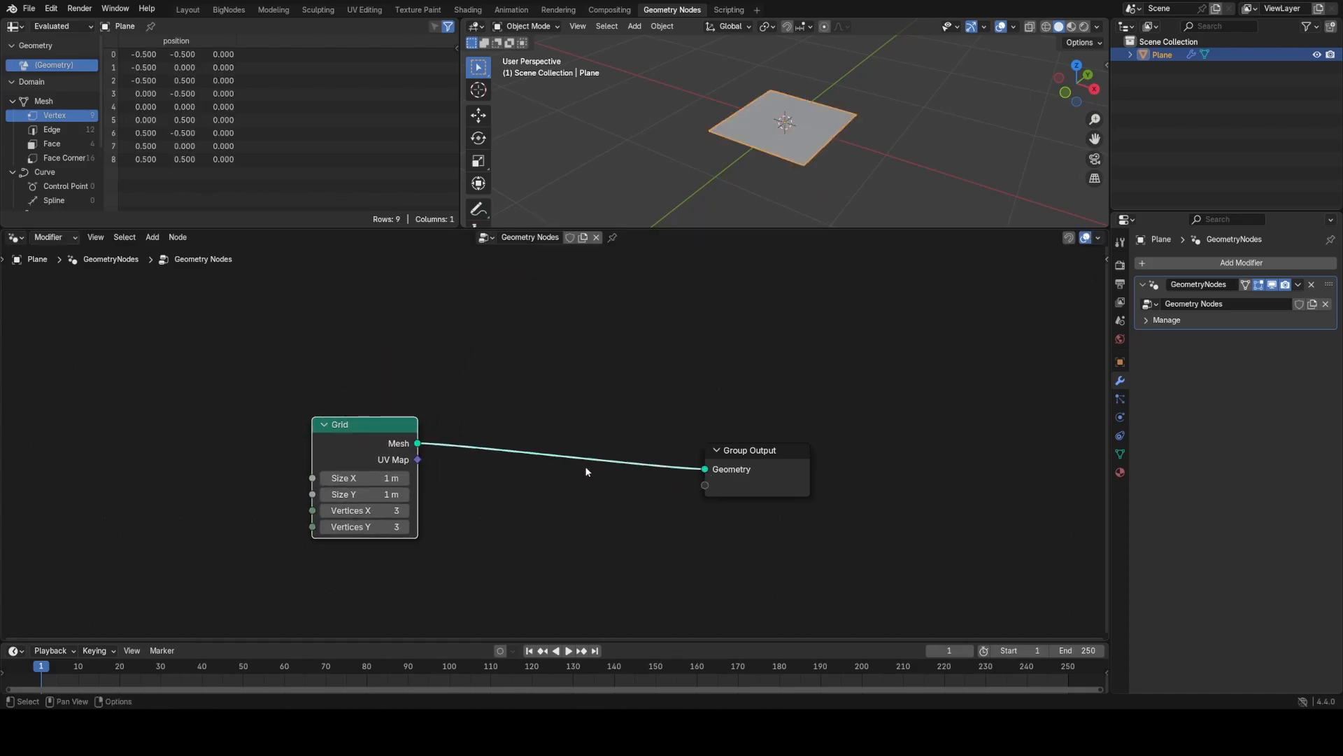
left_click_drag(361, 429, 273, 441)
Step: Turn on the wireframe overlay in the 3D viewport
scroll(745, 185, "up", 2)
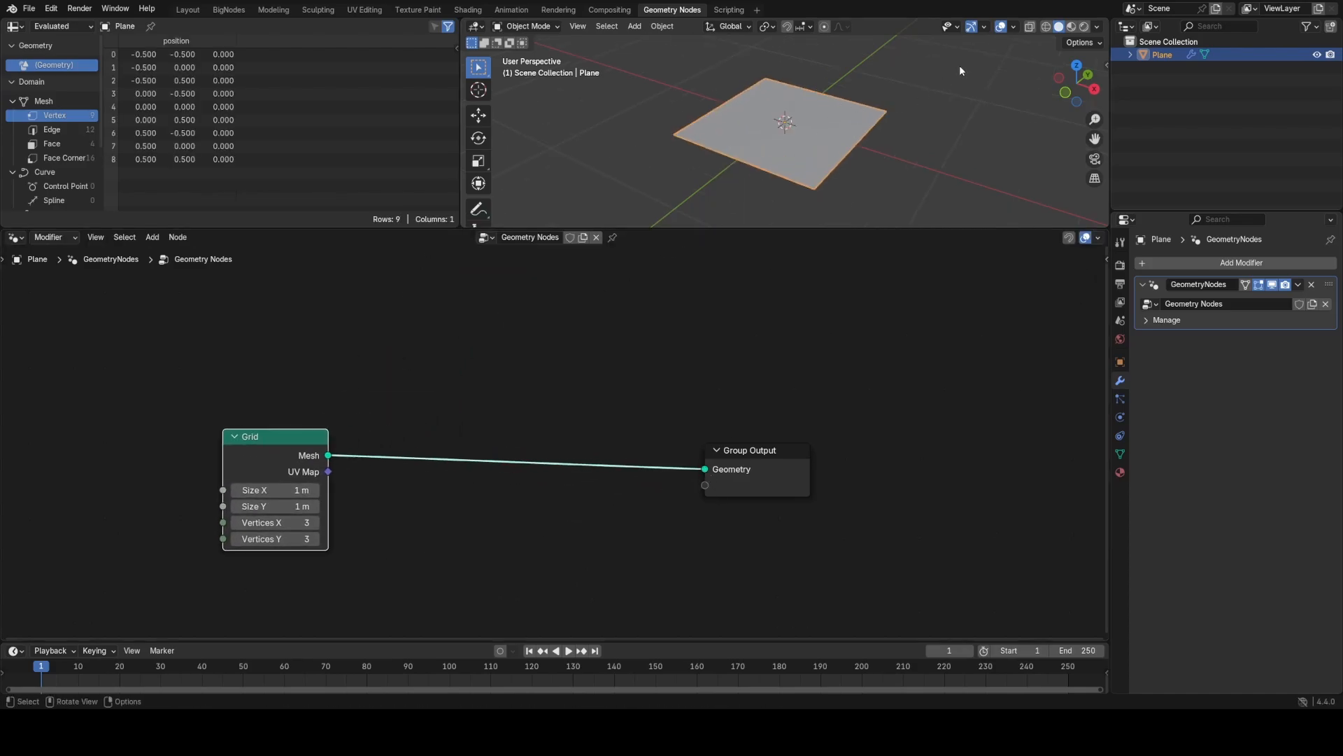
left_click(1014, 27)
left_click(935, 247)
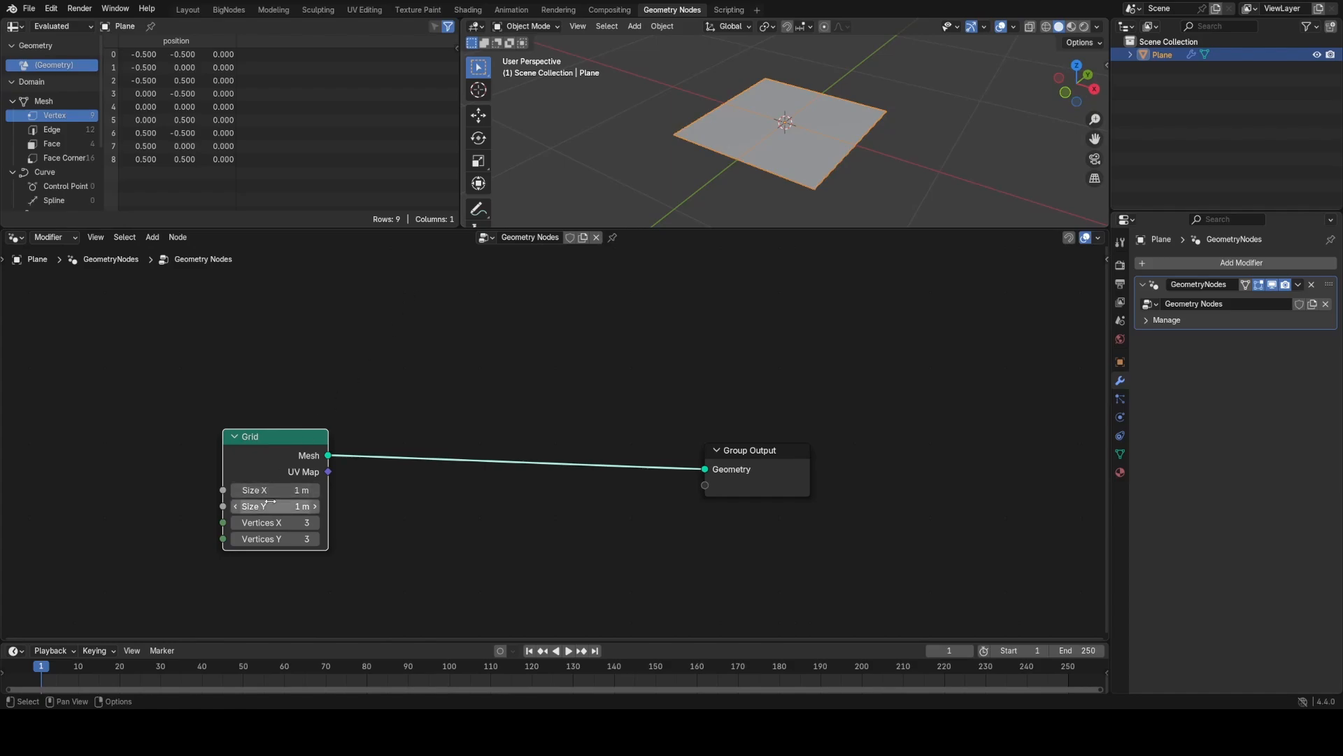
Step: Set the Grid node's Vertices X and Y to 32 and its Size X and Y to 3 m
left_click_drag(273, 519, 272, 537)
type("32")
key("Return")
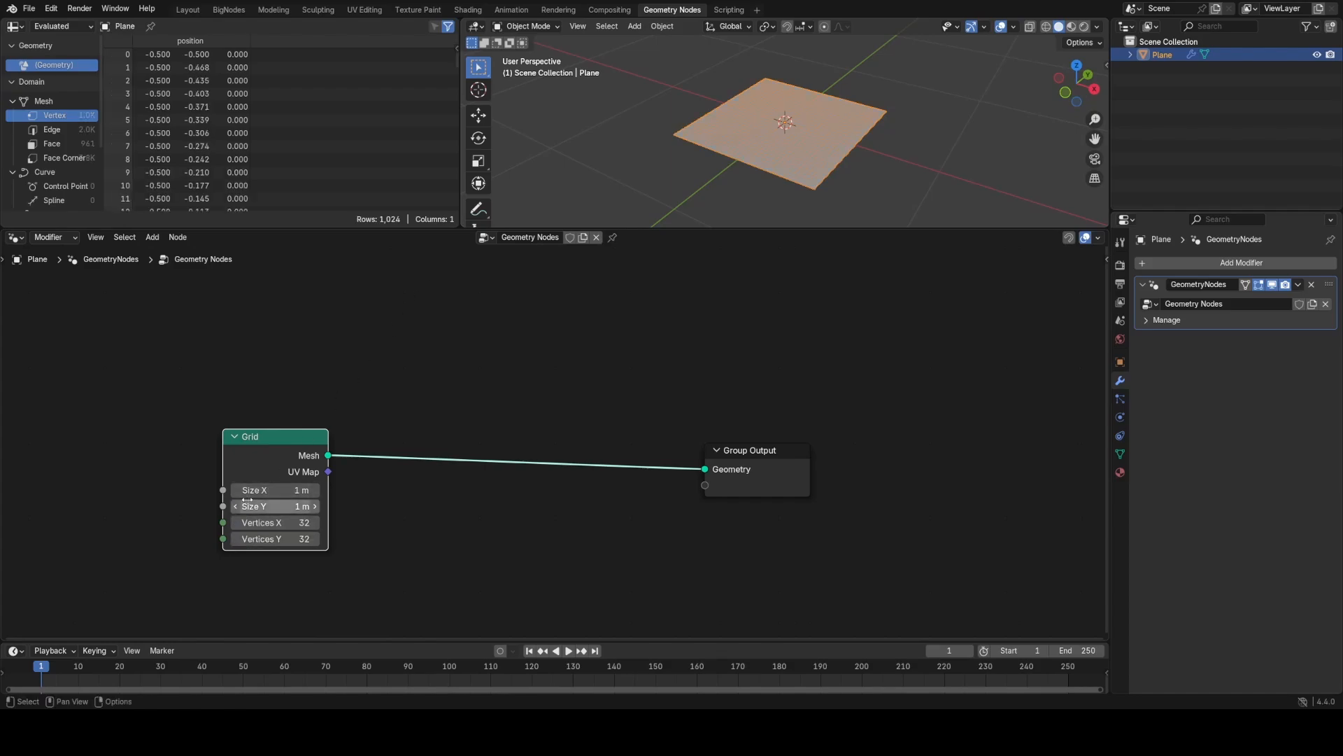
left_click_drag(275, 490, 275, 506)
type("3")
key("Return")
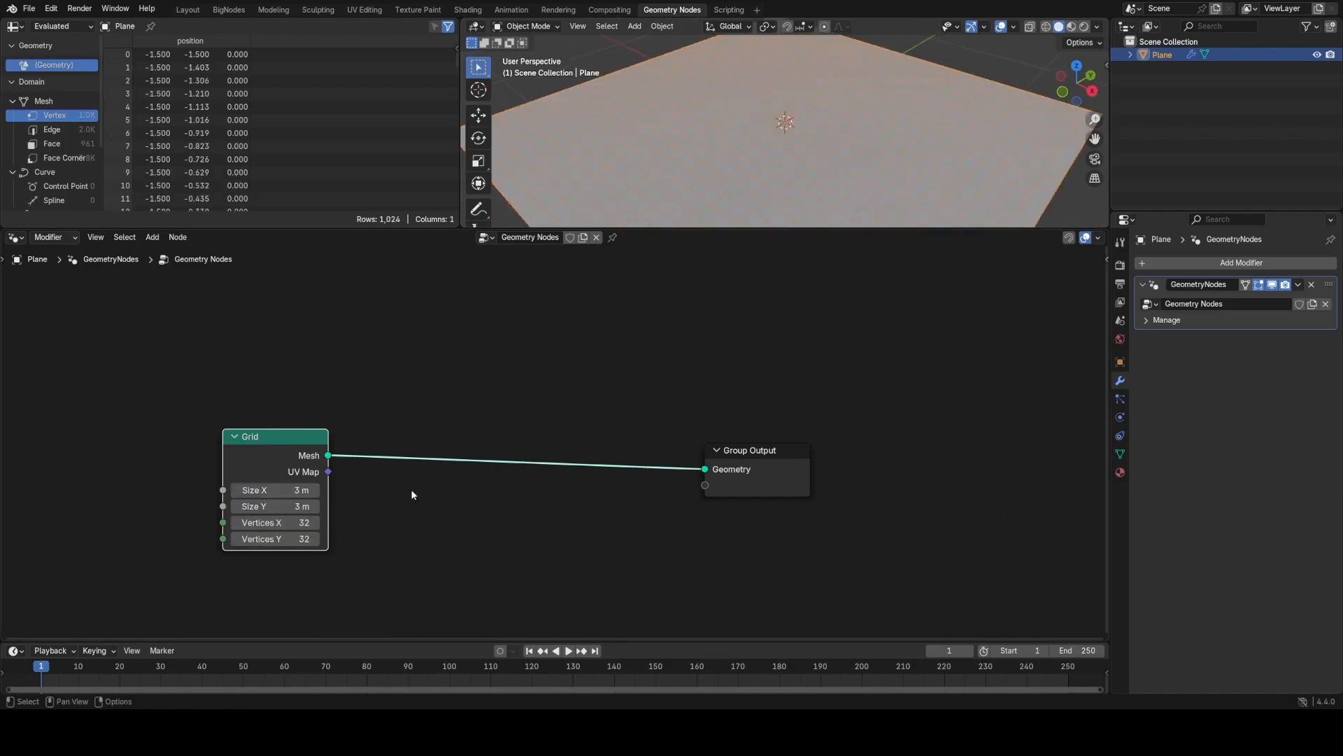
scroll(867, 140, "down", 6)
scroll(868, 141, "up", 3)
middle_click_drag(869, 142, 823, 160)
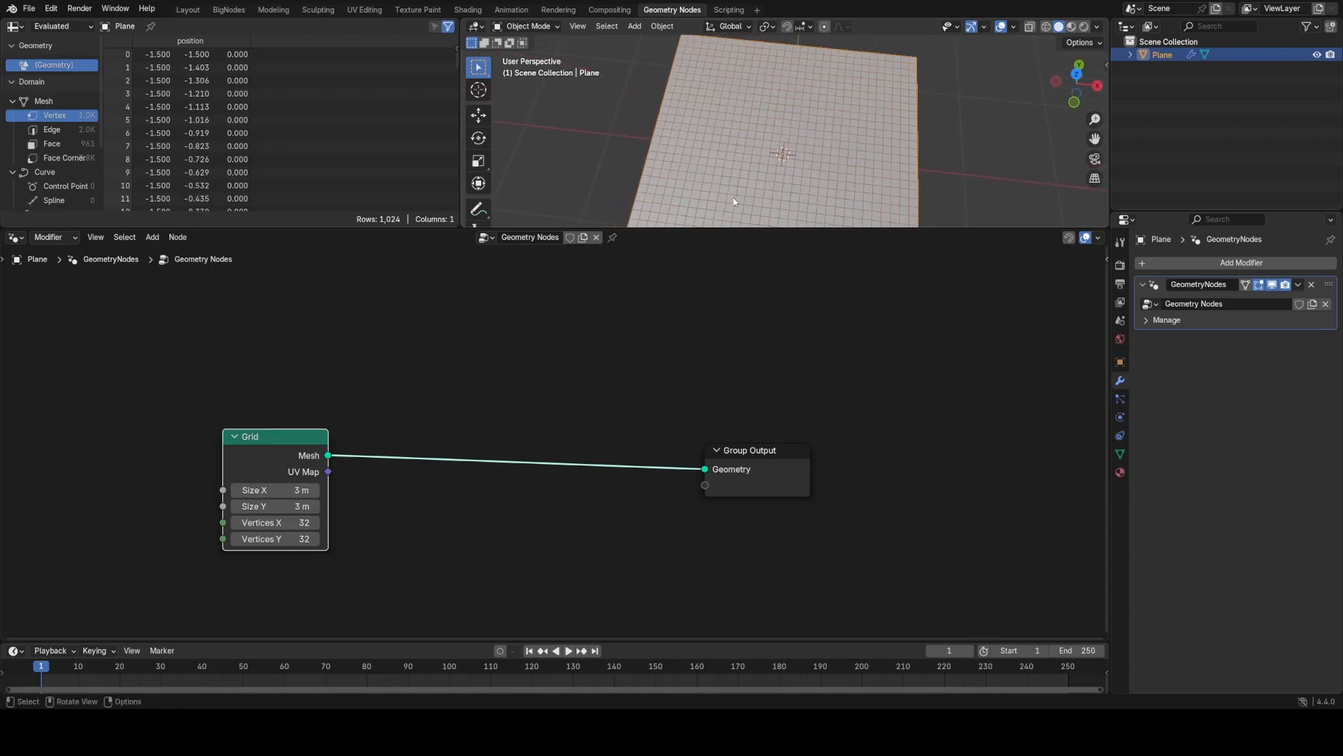
Step: Add a Sample Nearest node below the main link and connect the Grid's Mesh to its Geometry input
scroll(597, 429, "down", 1)
middle_click_drag(537, 529, 647, 382)
key("shift+a")
type("sa")
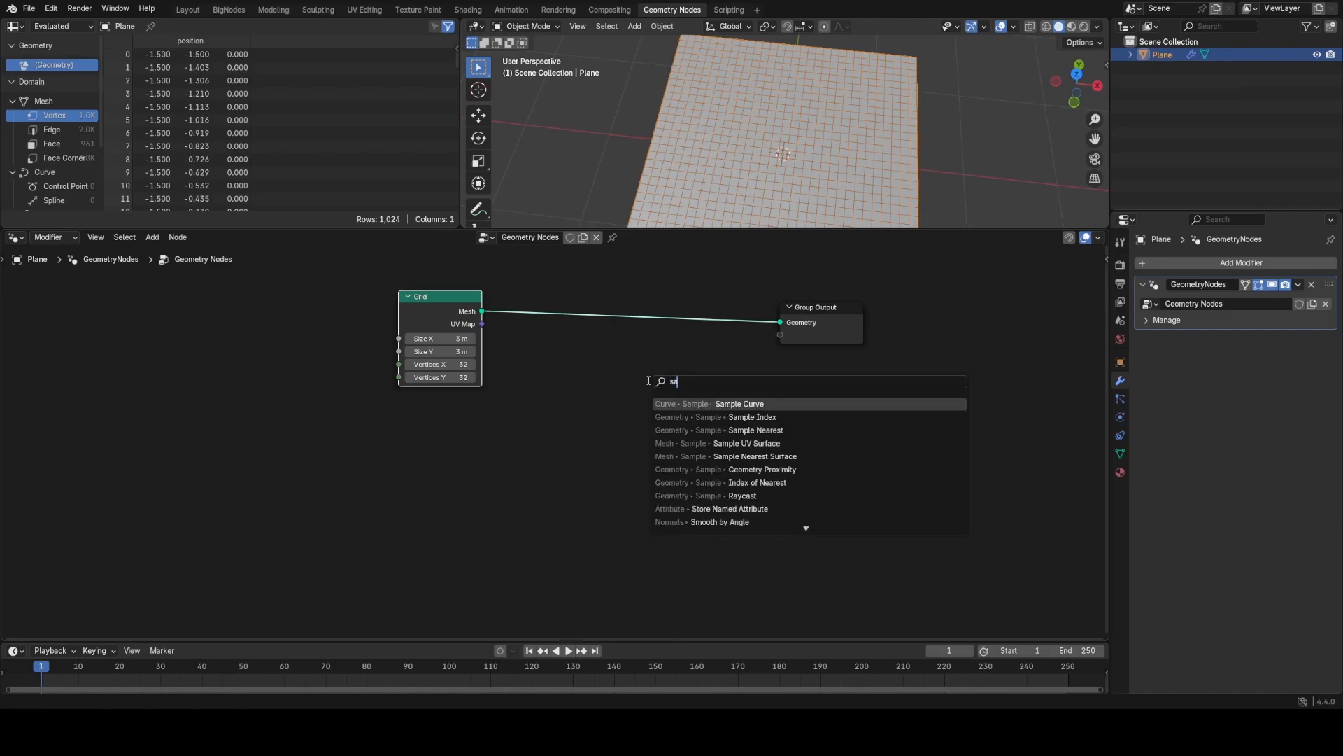
type("mple nea")
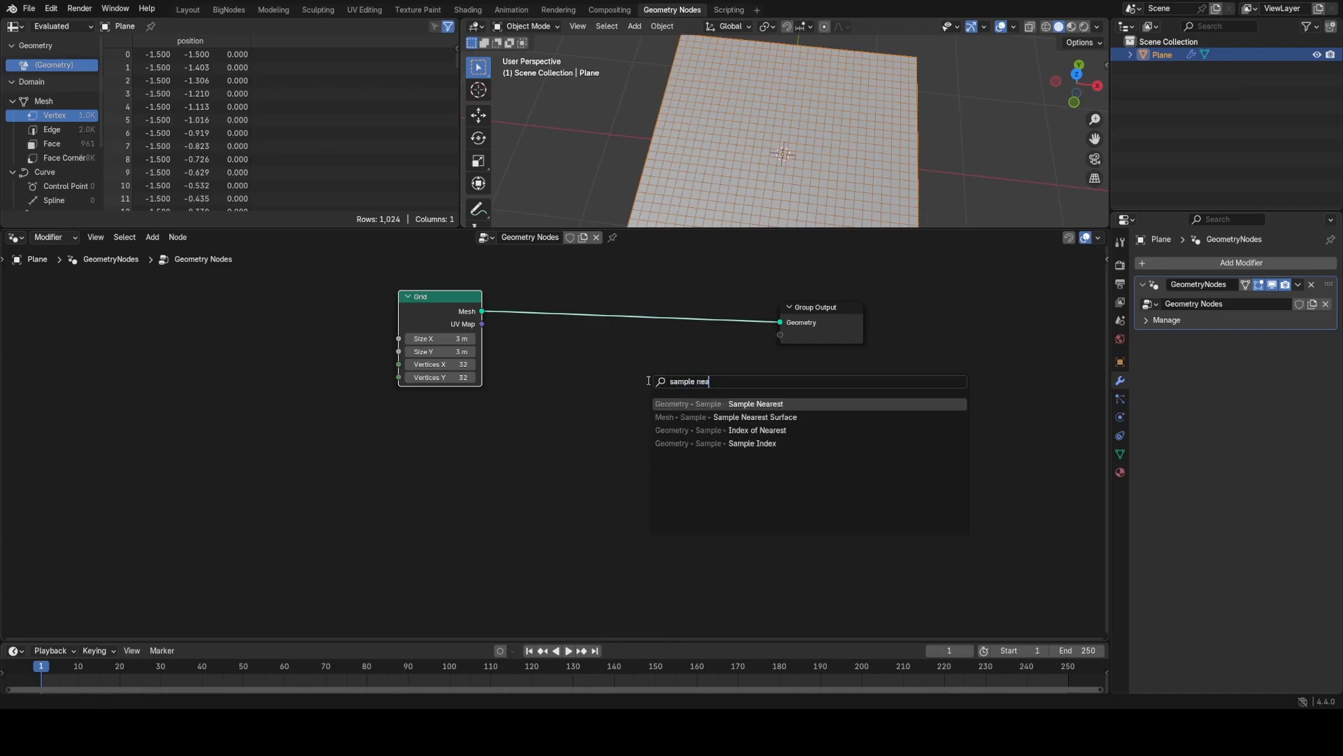
key("Return")
left_click(559, 360)
scroll(569, 371, "up", 5)
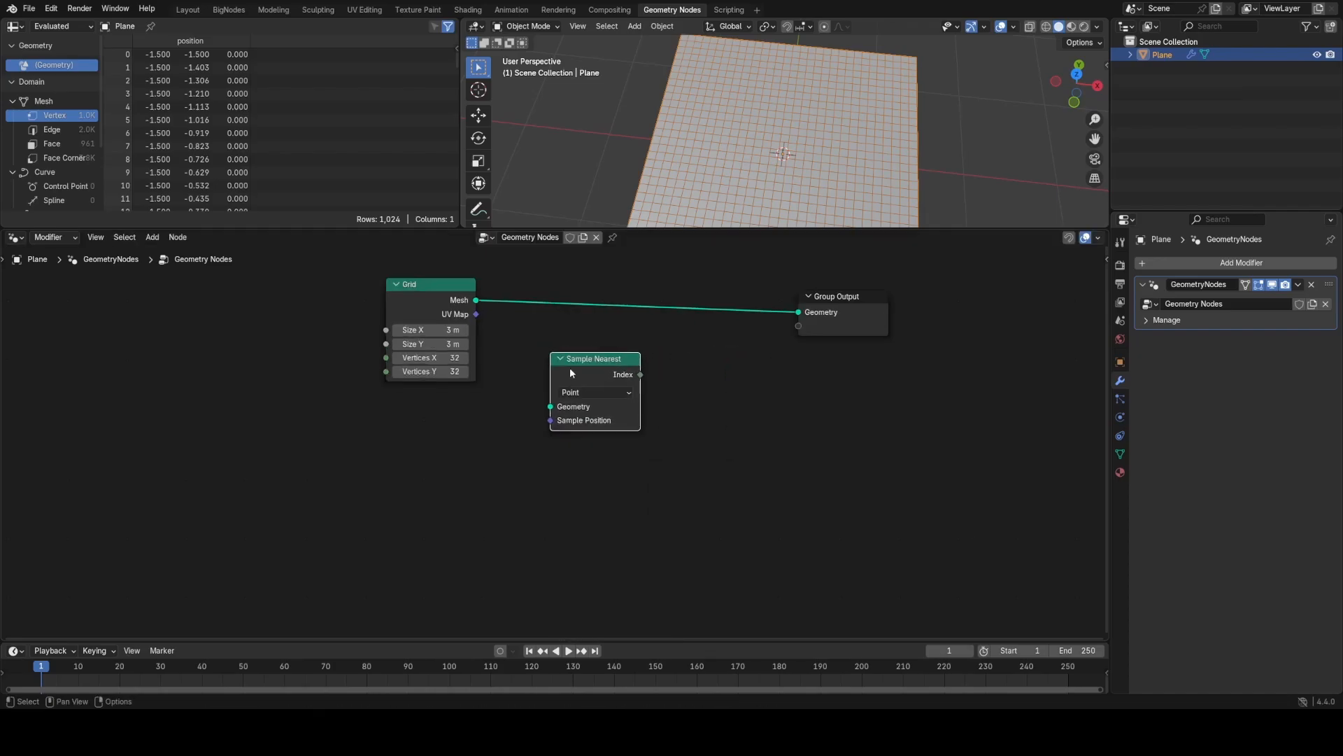
middle_click_drag(465, 267, 460, 321)
left_click_drag(456, 312, 502, 351)
left_click_drag(444, 302, 545, 448)
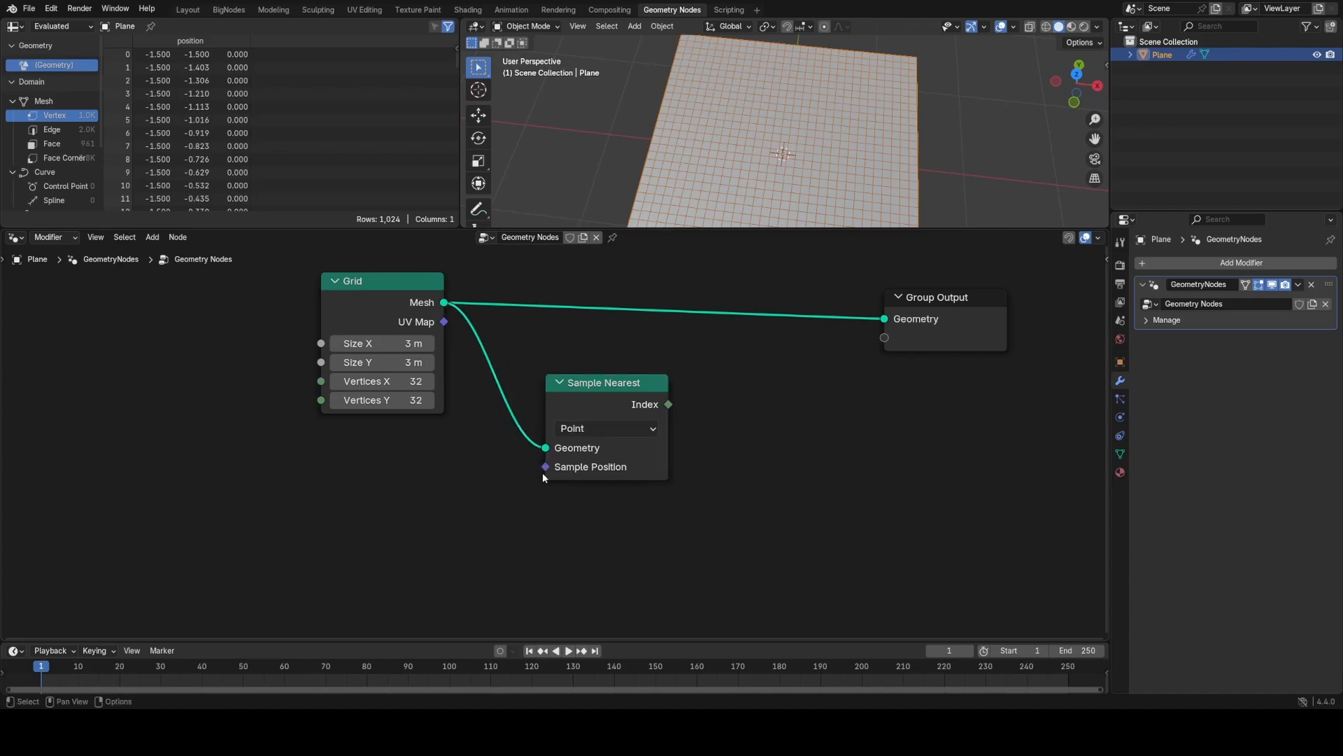
left_click_drag(597, 385, 668, 428)
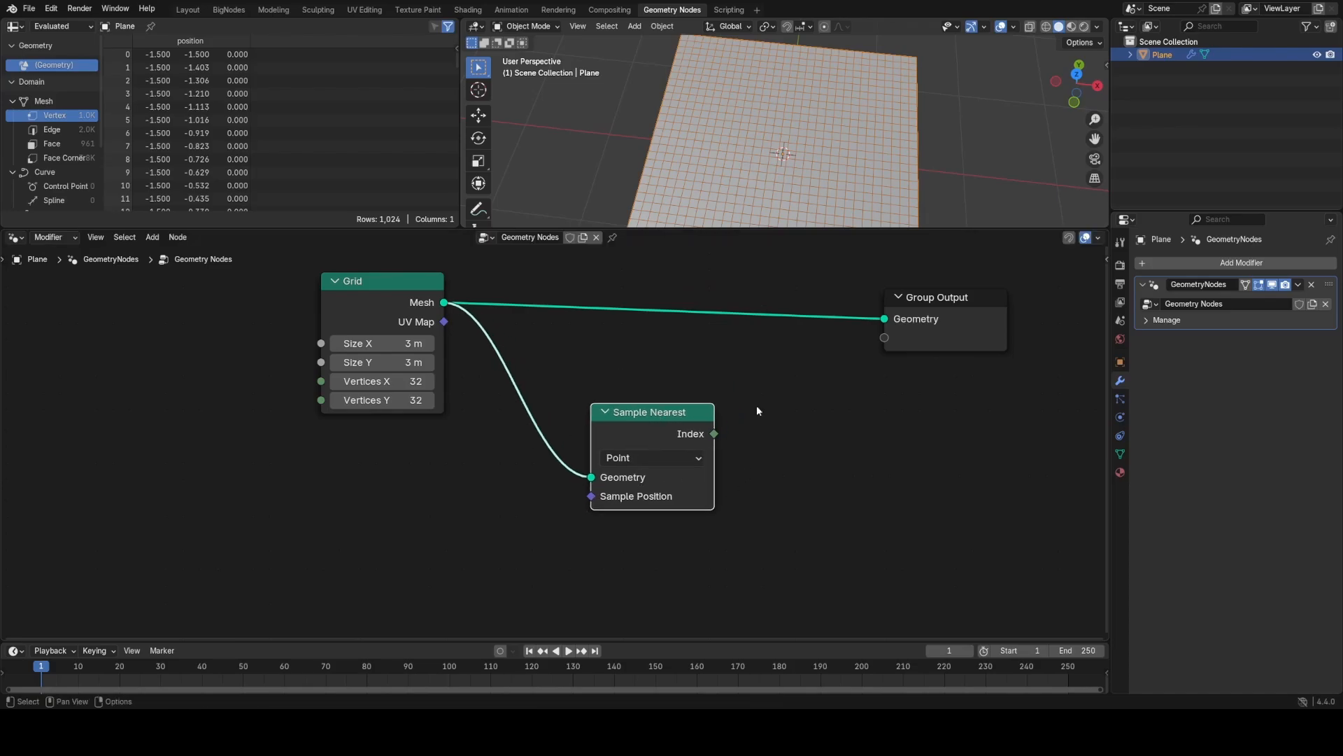
Step: Make room before the Group Output and preview the grid with Sample Nearest's Index through a Viewer node
middle_click_drag(709, 410, 638, 457)
left_click_drag(846, 387, 928, 372)
left_click(338, 342, "ctrl+shift")
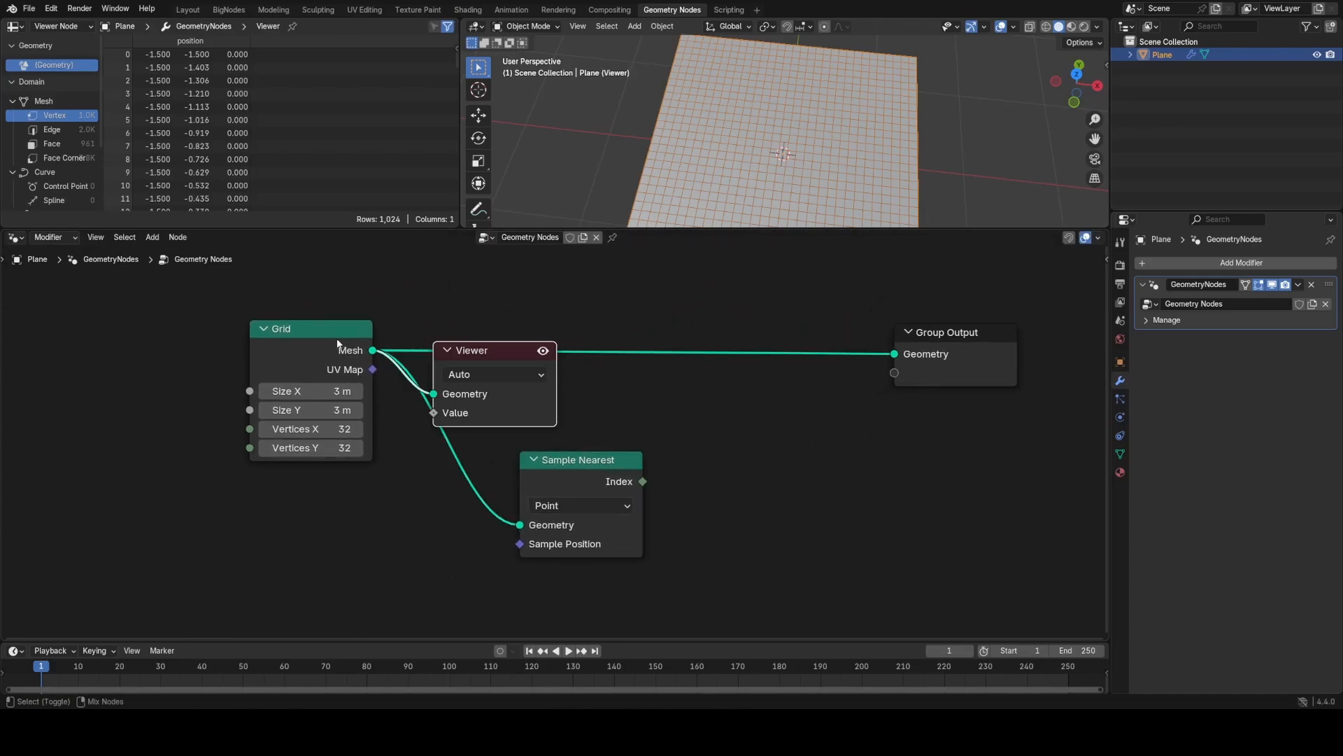
left_click_drag(525, 407, 764, 427)
left_click(604, 470, "ctrl+shift")
Step: Add a Vector input node and connect it to Sample Nearest's Sample Position
middle_click_drag(463, 508, 643, 409)
scroll(560, 420, "up", 1)
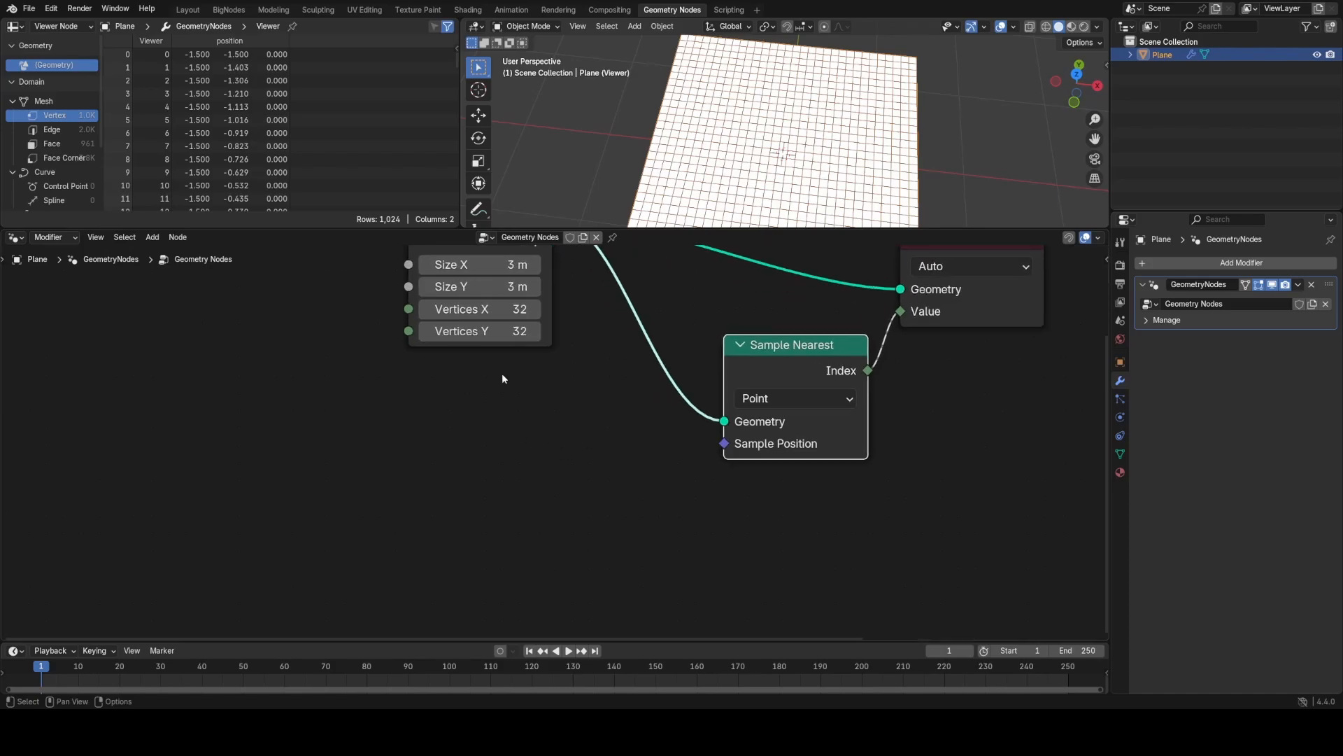
key("shift+a")
left_click(557, 402)
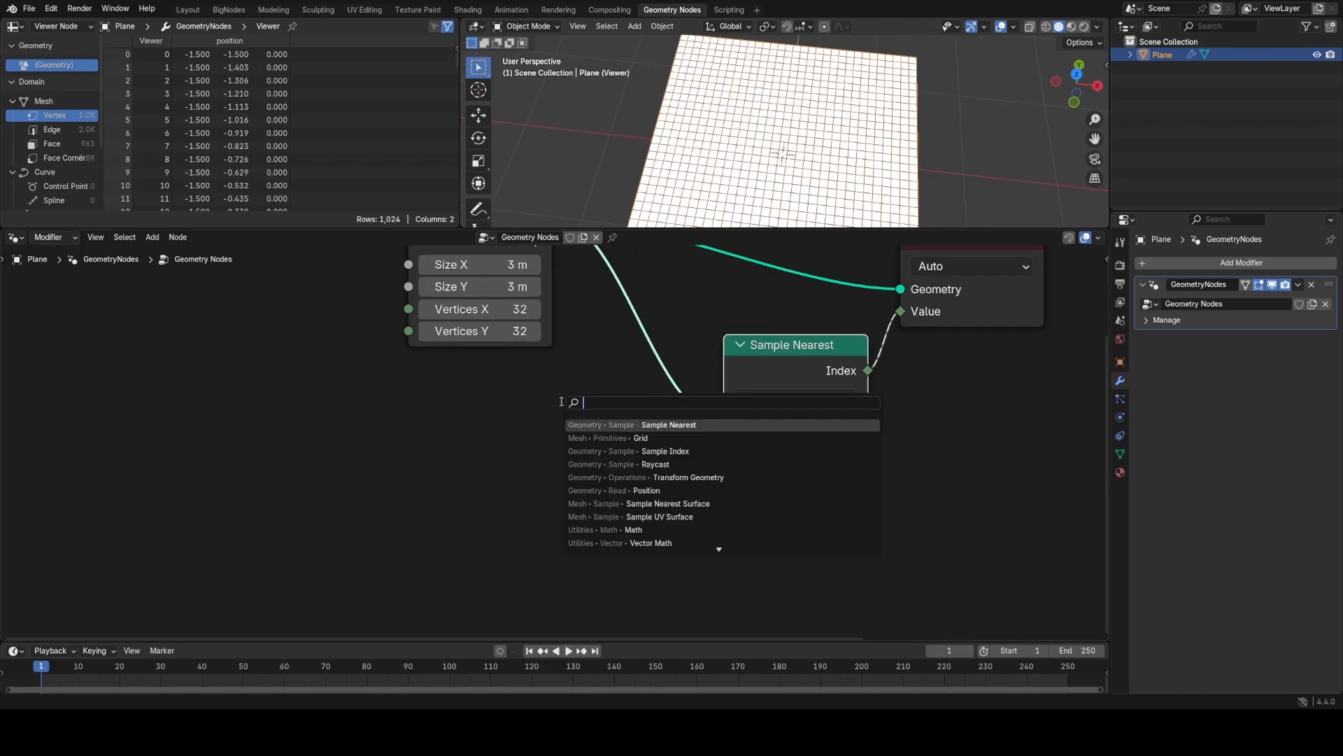
type("vec")
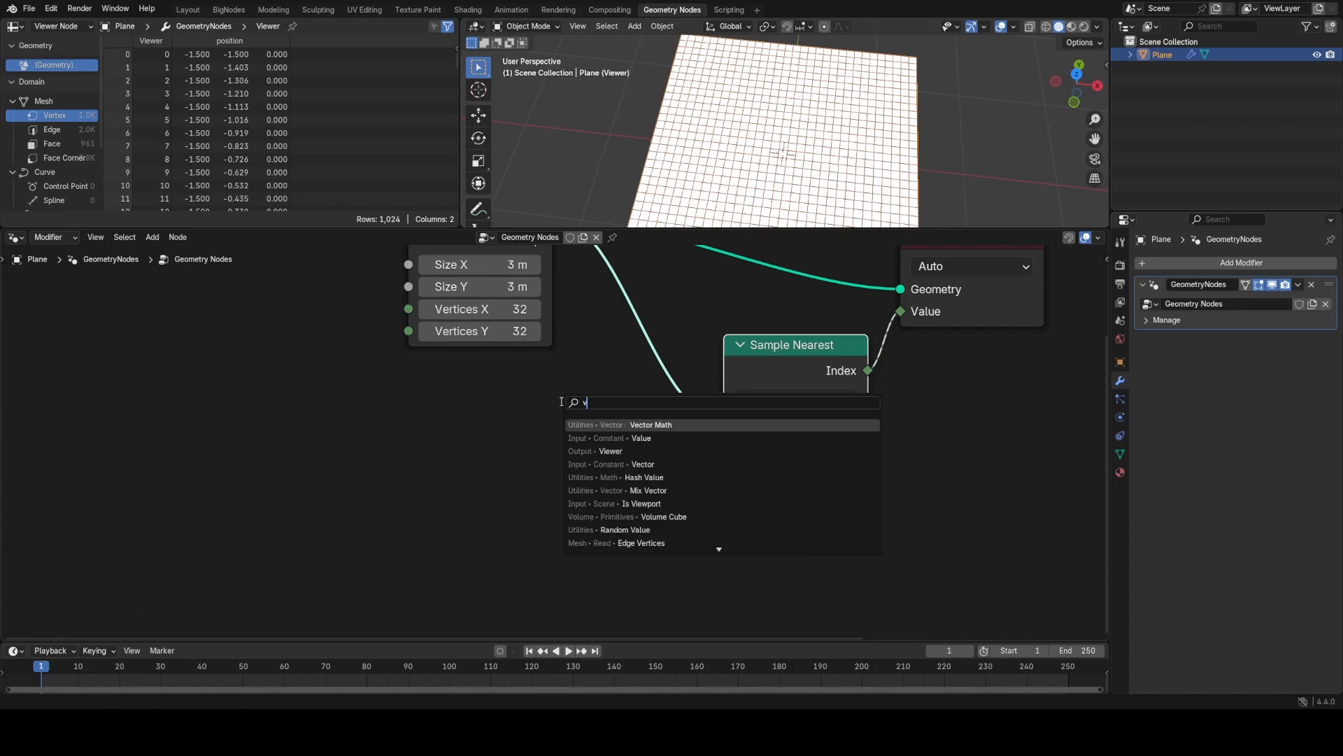
key("Return")
left_click(631, 479)
left_click_drag(604, 478, 724, 444)
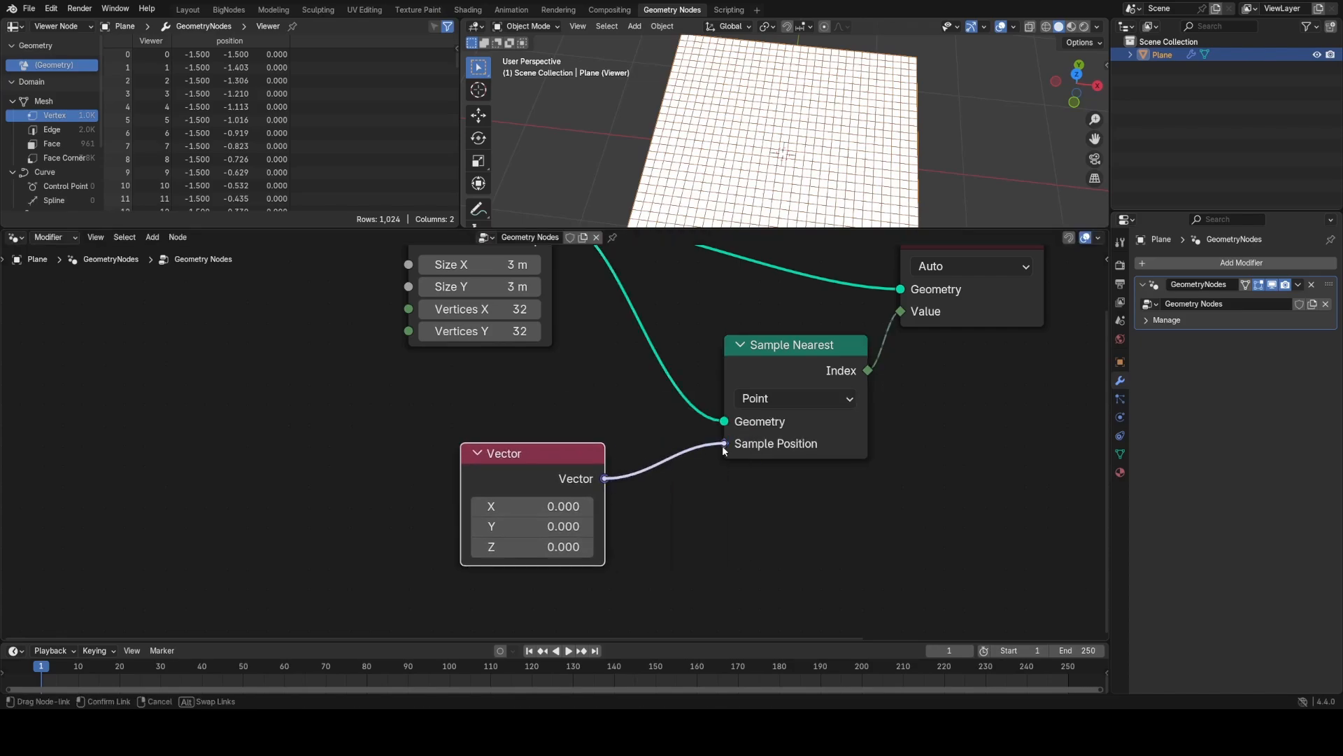
Step: Test the sampled index with the Vector's X at 3.040 and at -1.450, and delete the Vector node
middle_click_drag(754, 469, 594, 468)
scroll(593, 468, "up", 1)
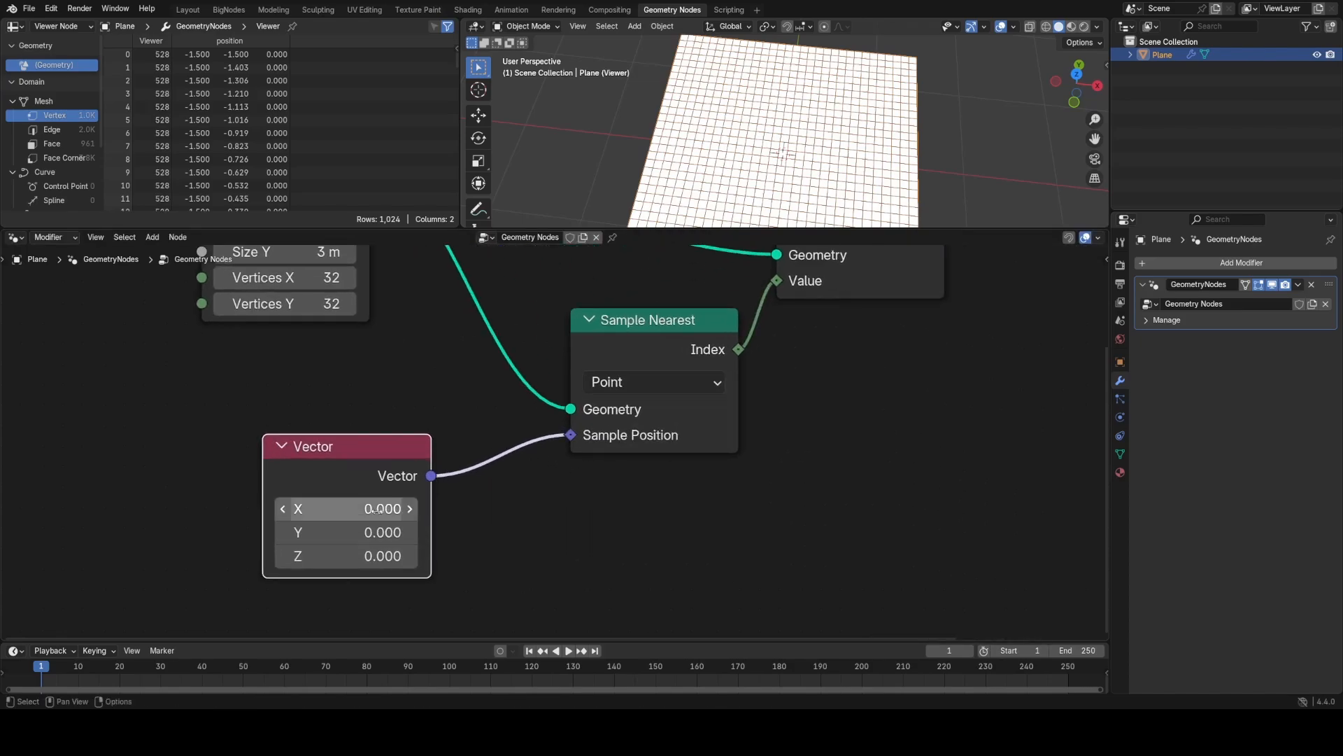
scroll(750, 338, "down", 1)
middle_click_drag(620, 404, 578, 448)
left_click_drag(368, 545, 409, 544)
left_click_drag(745, 346, 795, 360)
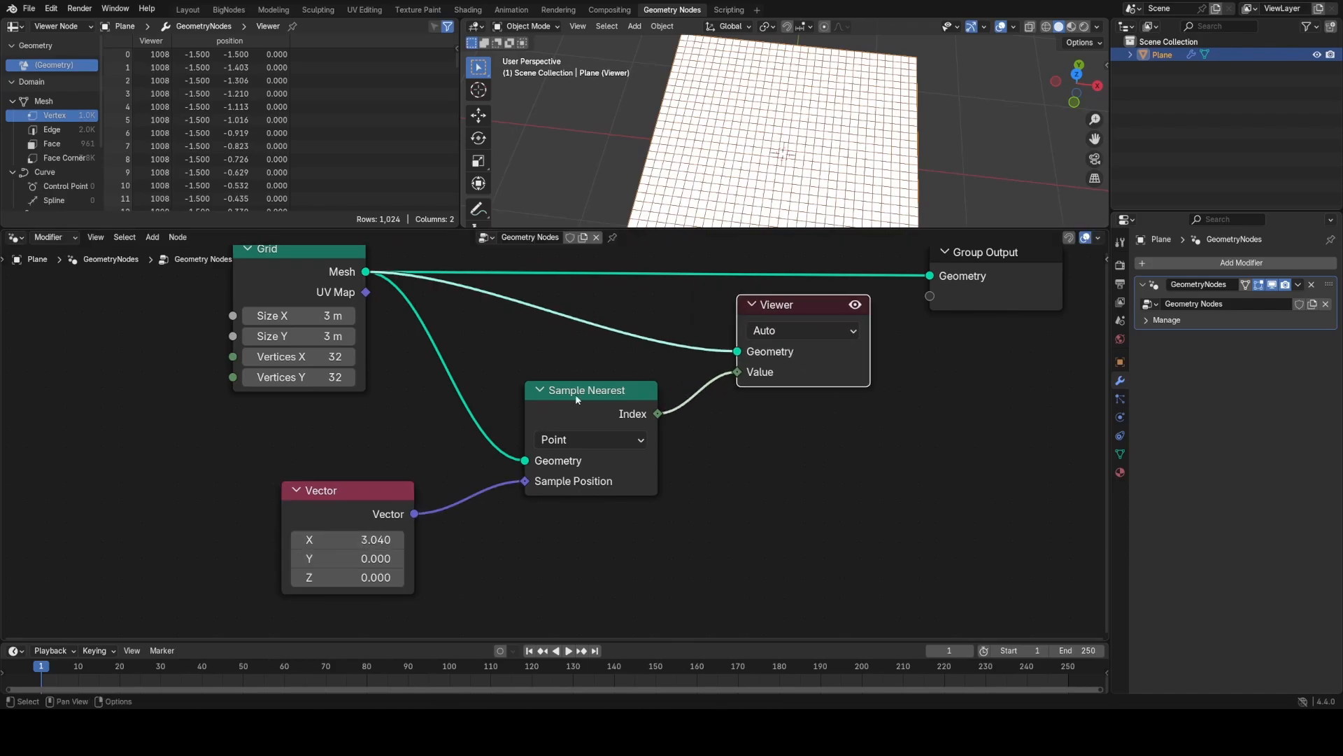
left_click_drag(378, 540, 322, 539)
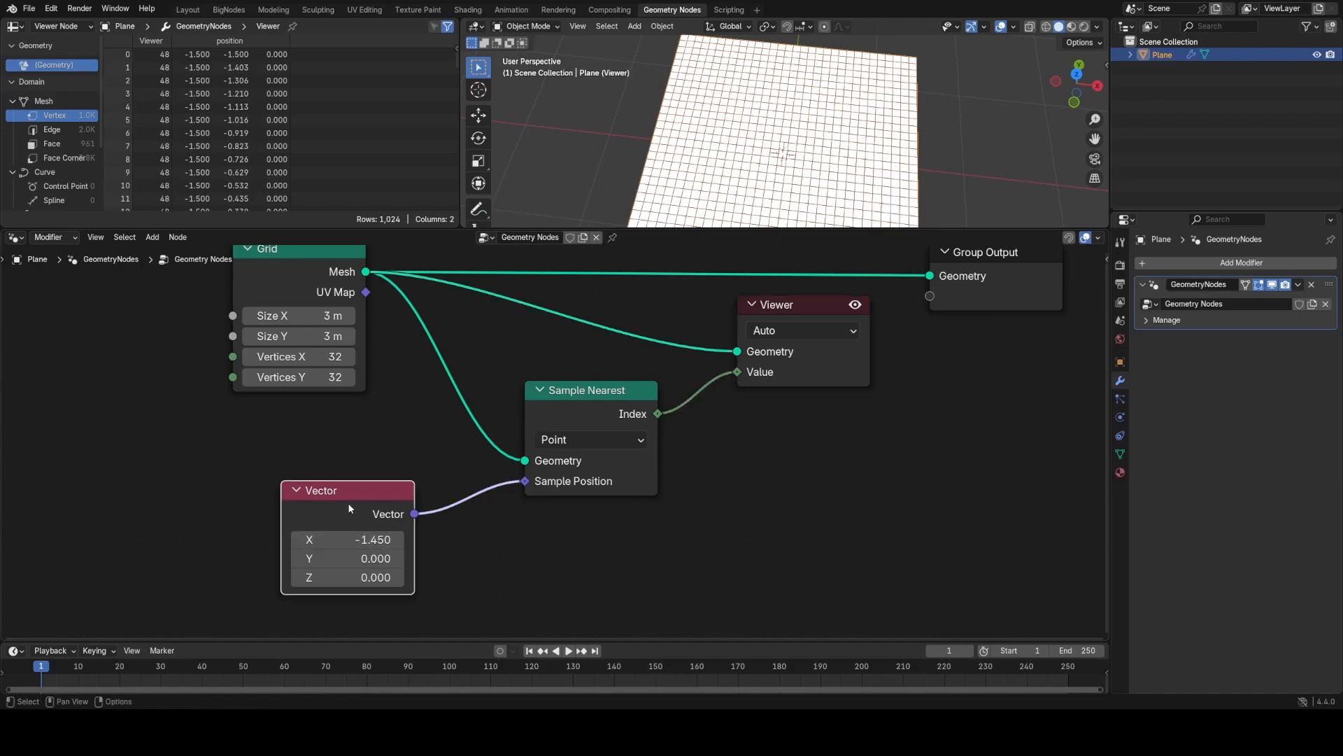
key("x")
Step: Add a Group Input node that exposes Sample Nearest's Sample Position and place it beside the node
middle_click_drag(430, 505, 553, 404)
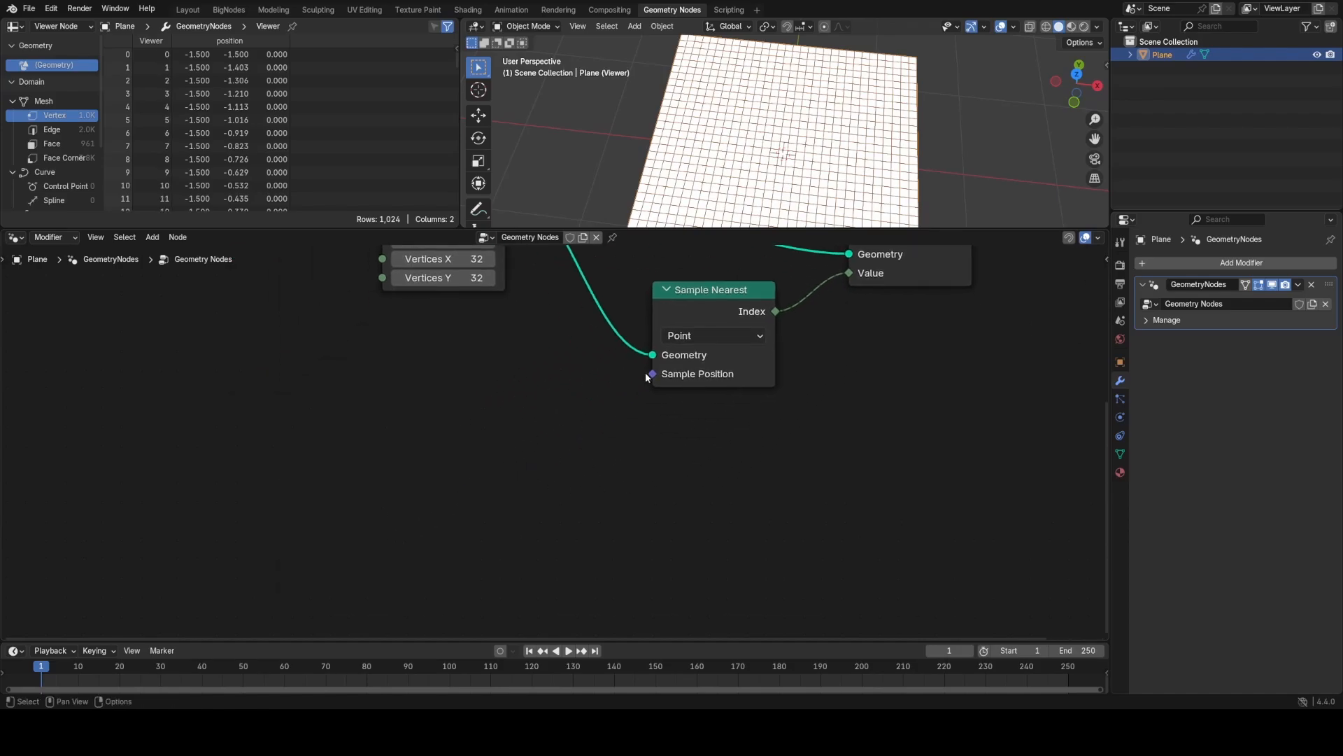
key("shift+a")
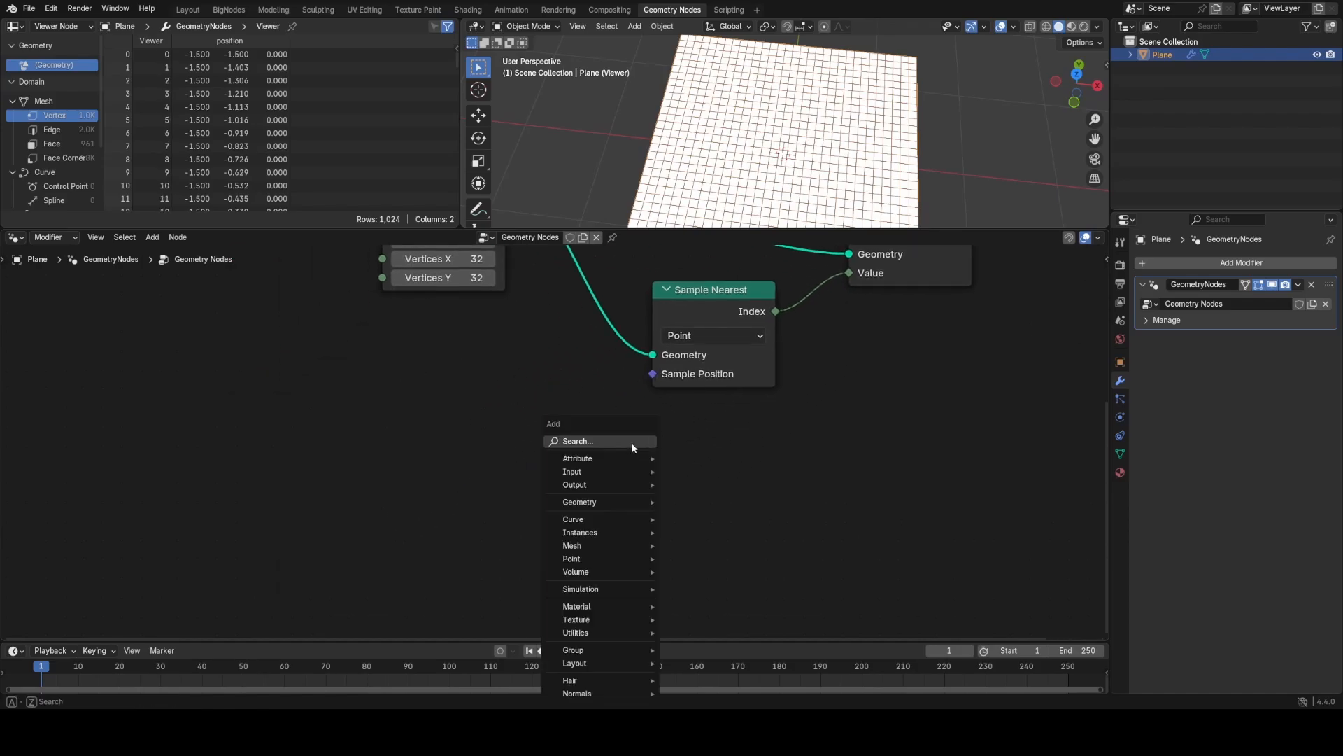
left_click(633, 445)
left_click_drag(652, 374, 536, 415)
type("gr")
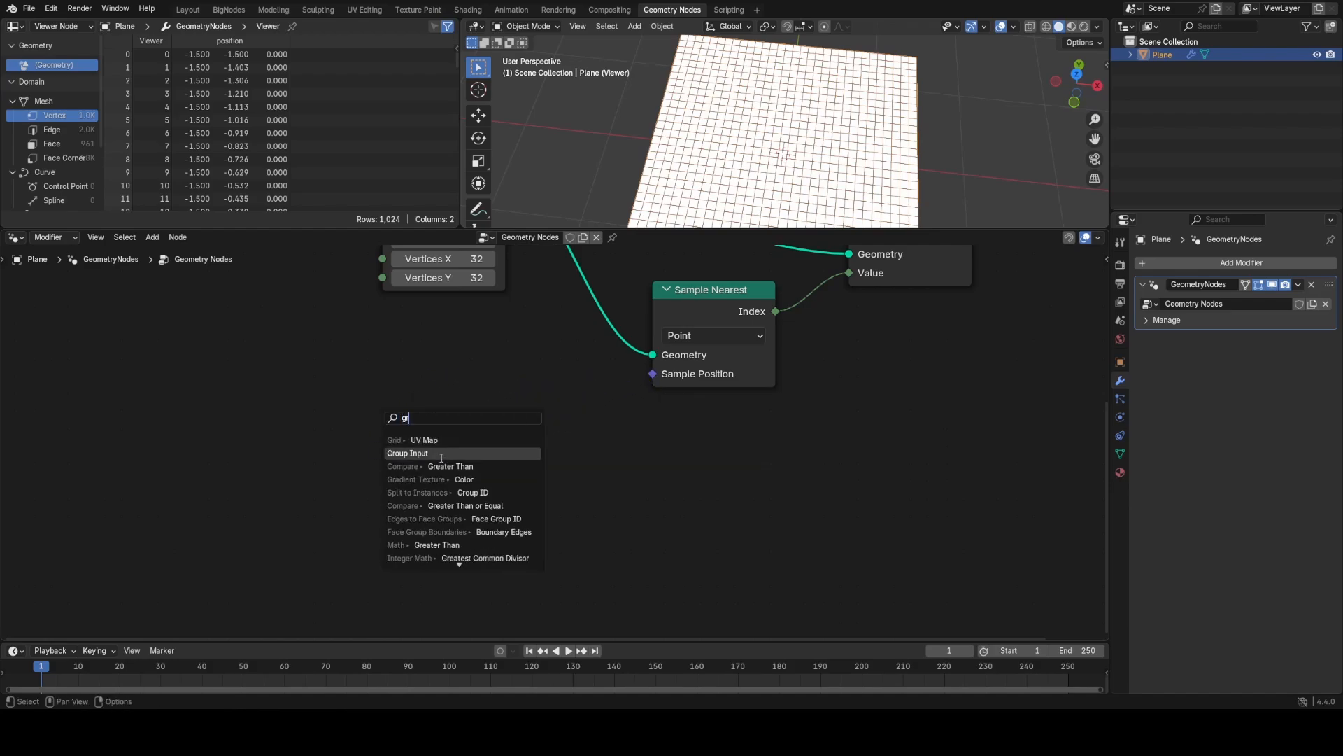
left_click(441, 453)
left_click(523, 427)
middle_click_drag(687, 458, 484, 497)
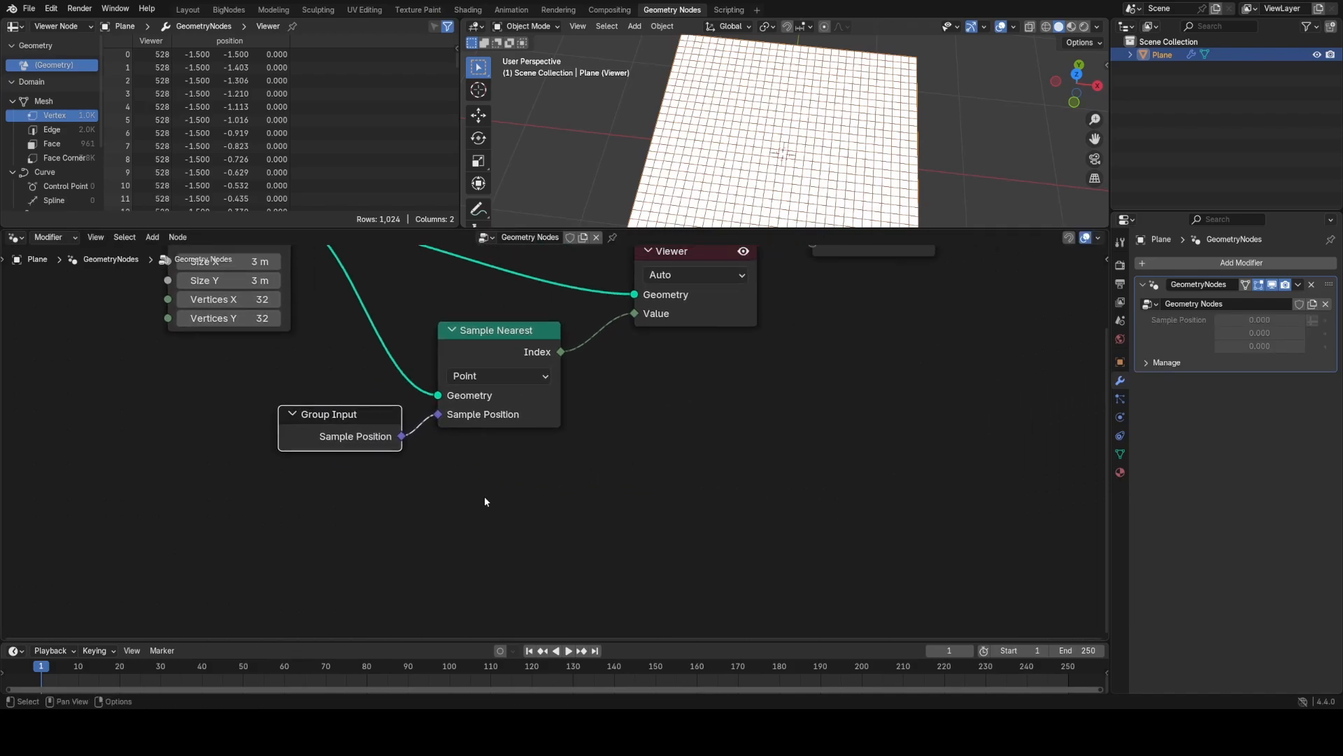
Step: Turn on Hide in Modifier for the Sample Position group input
scroll(562, 528, "down", 2)
middle_click_drag(616, 509, 655, 501)
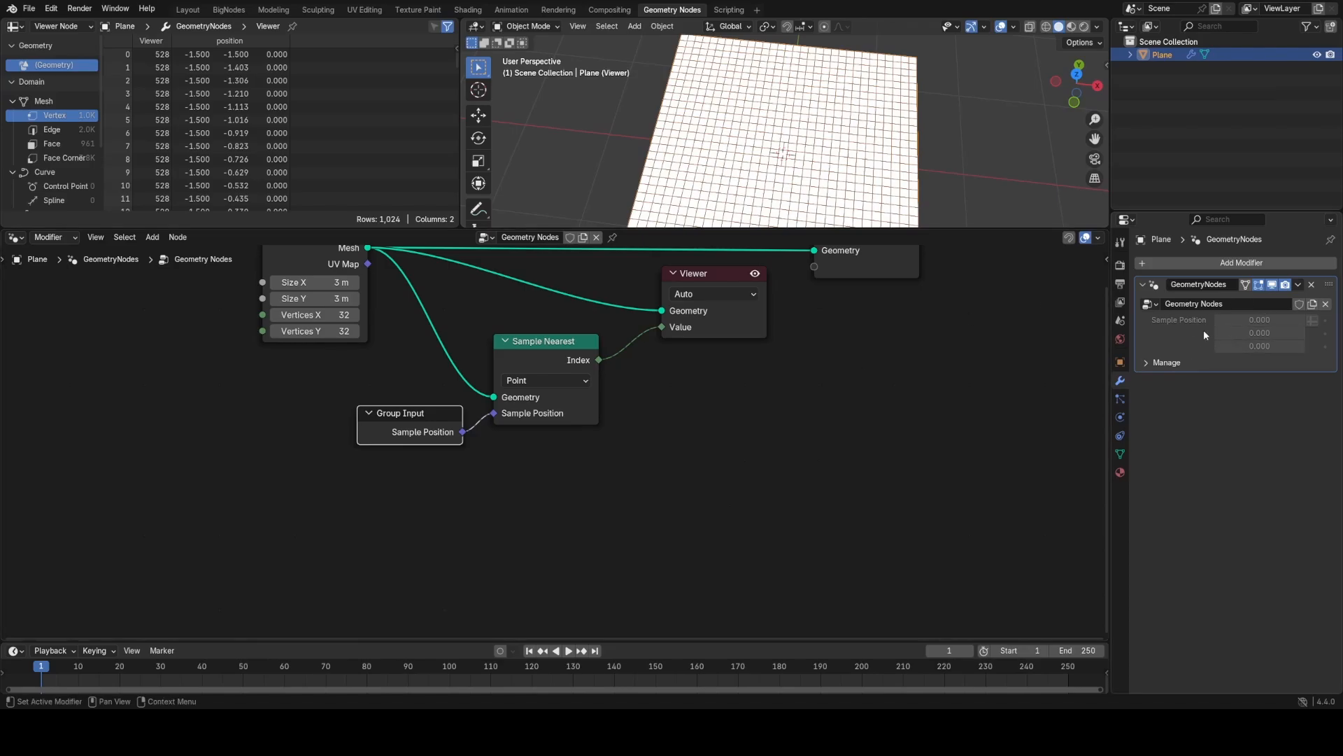
key("n")
scroll(1072, 446, "down", 1)
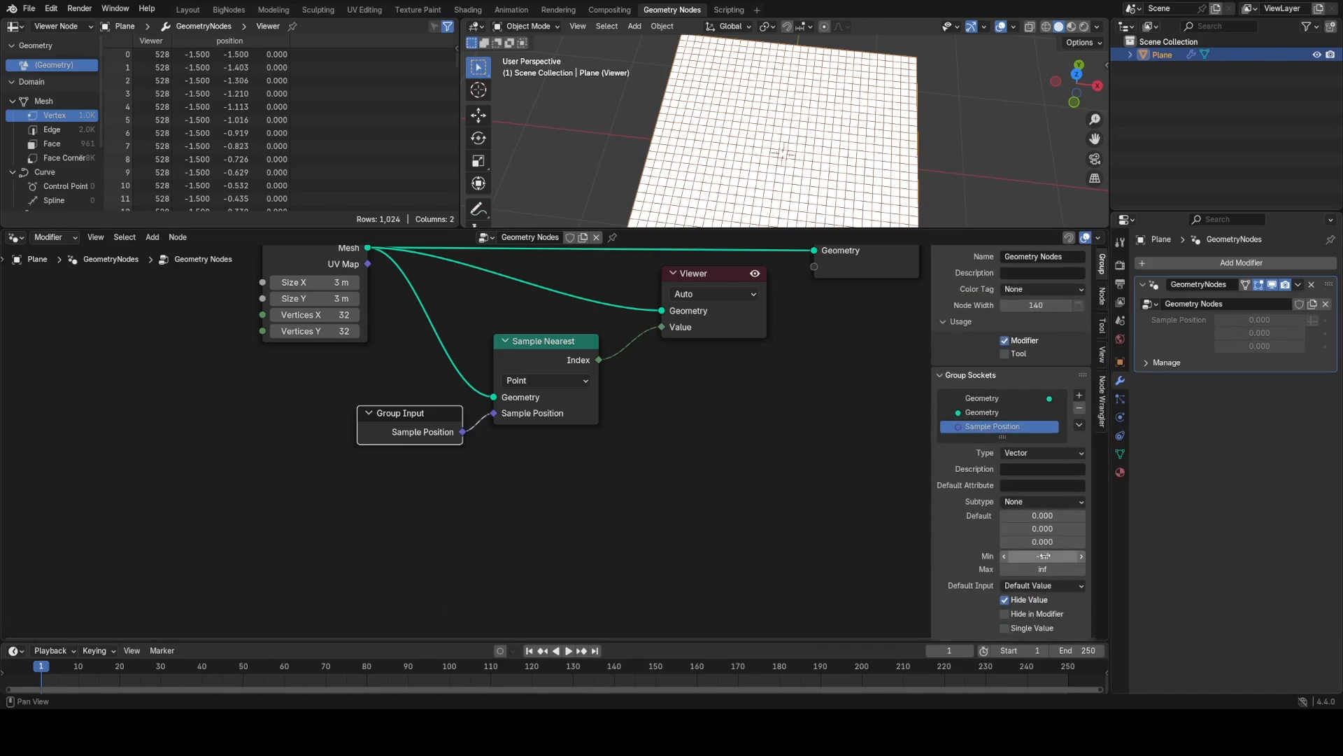
left_click(1027, 614)
key("n")
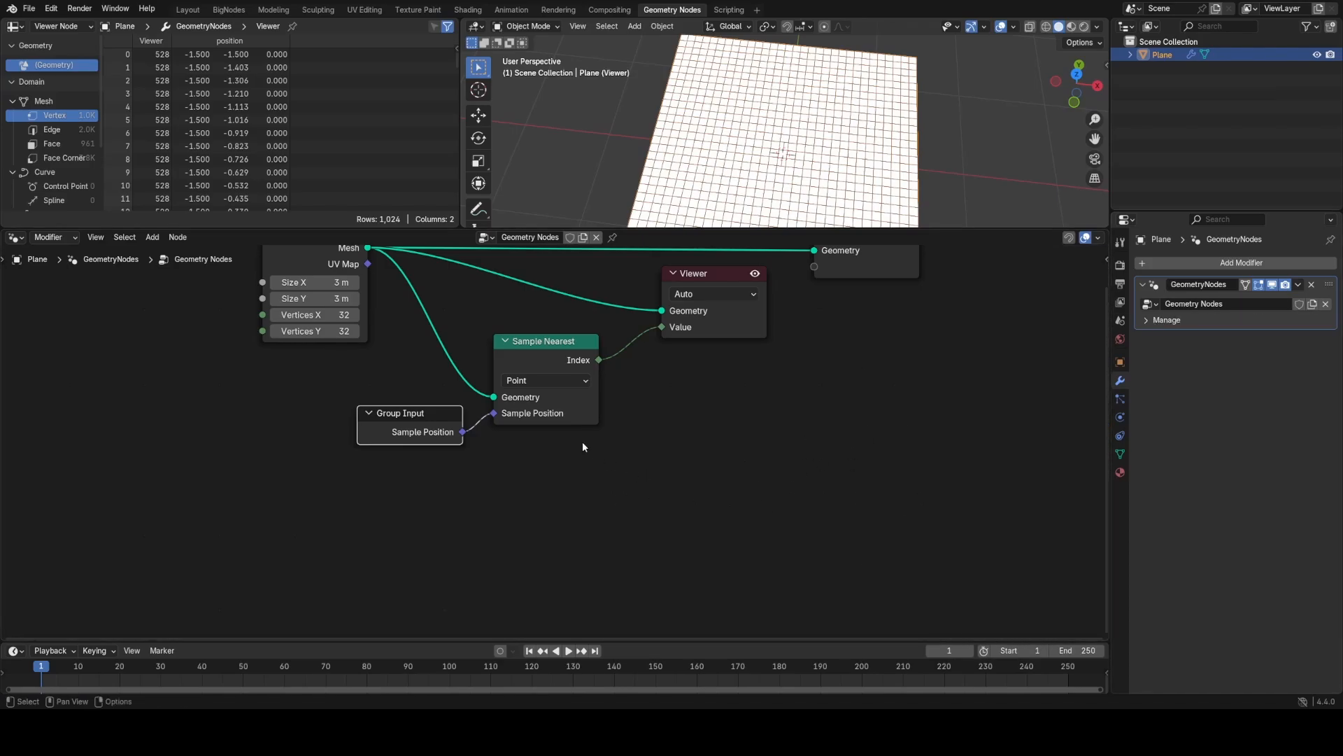
Step: Duplicate the Group Input node and place the copy in the empty area below Sample Nearest
middle_click_drag(292, 501, 370, 424)
scroll(370, 424, "down", 1)
key("shift+d")
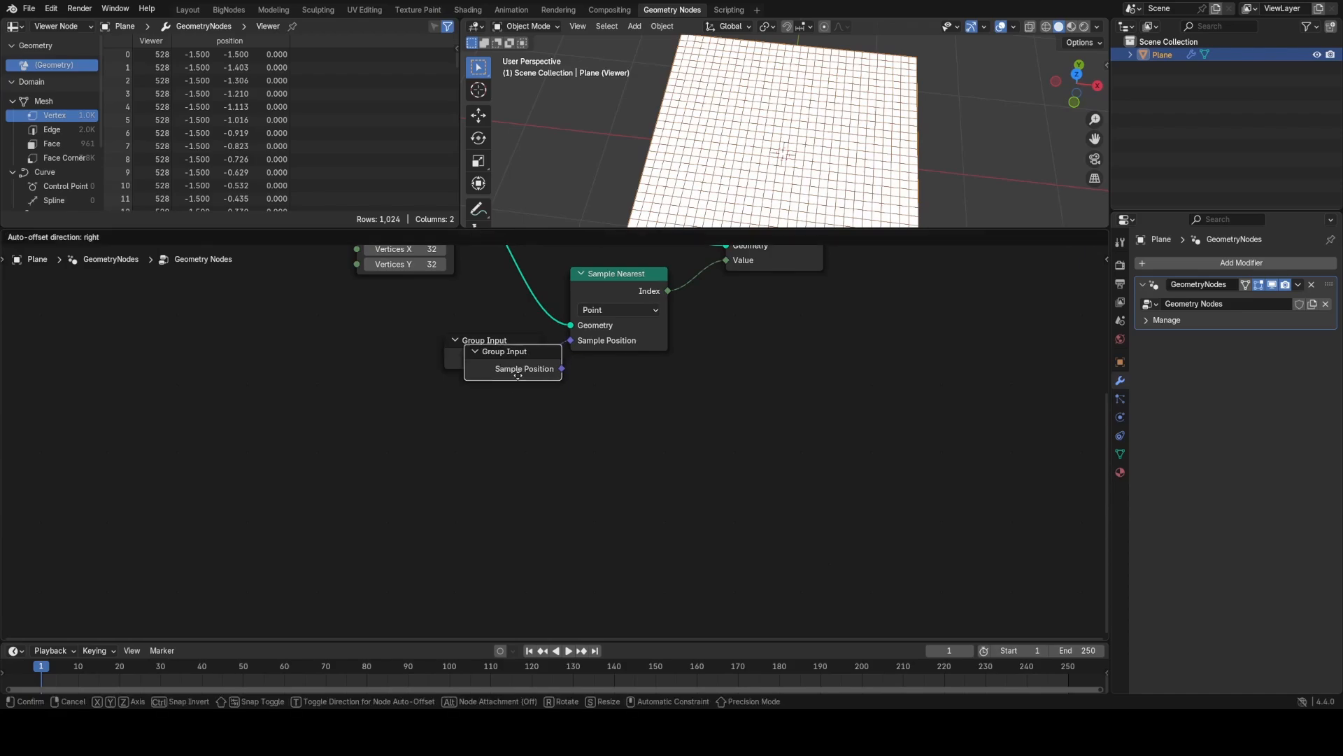
left_click(429, 518)
scroll(456, 449, "up", 3)
middle_click_drag(510, 534, 436, 463)
scroll(426, 432, "up", 1)
left_click_drag(390, 443, 481, 474)
right_click(482, 474)
Step: Add a Linear Gizmo node beside the duplicated Group Input
key("shift+a")
left_click(566, 413)
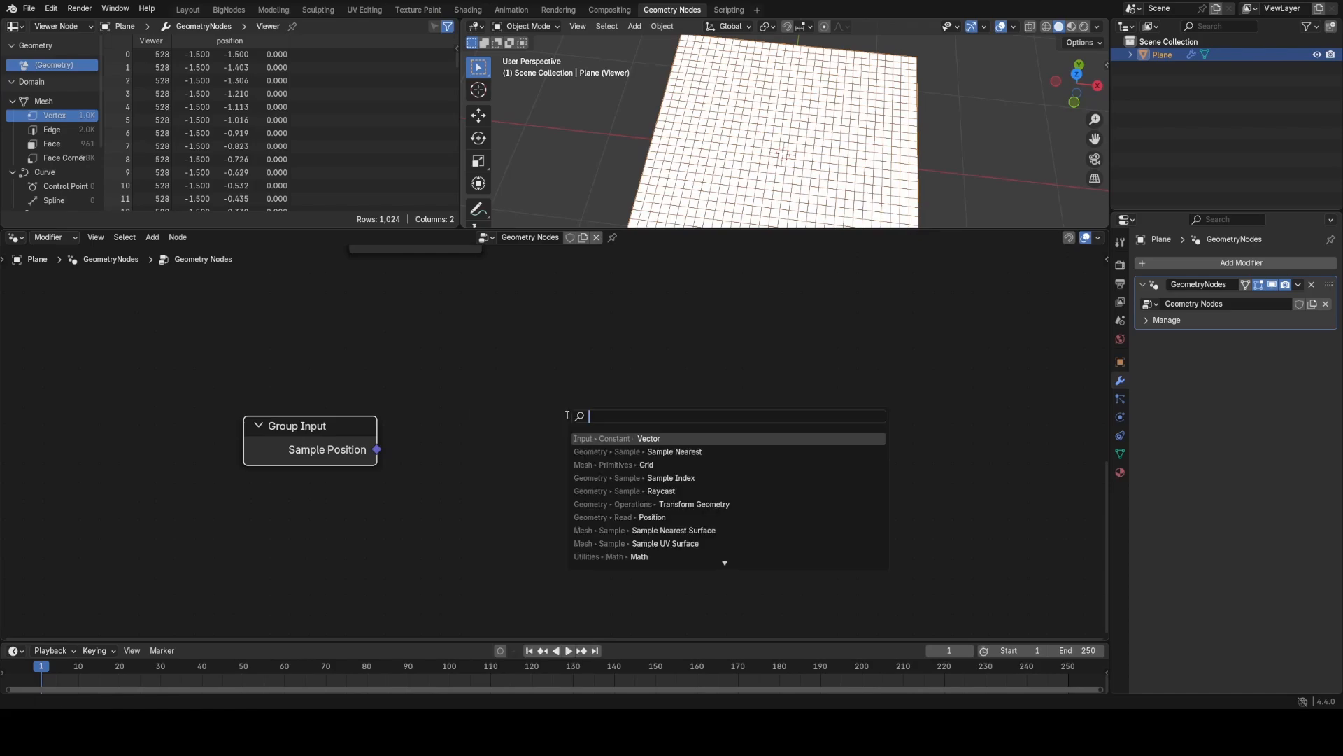
type("li")
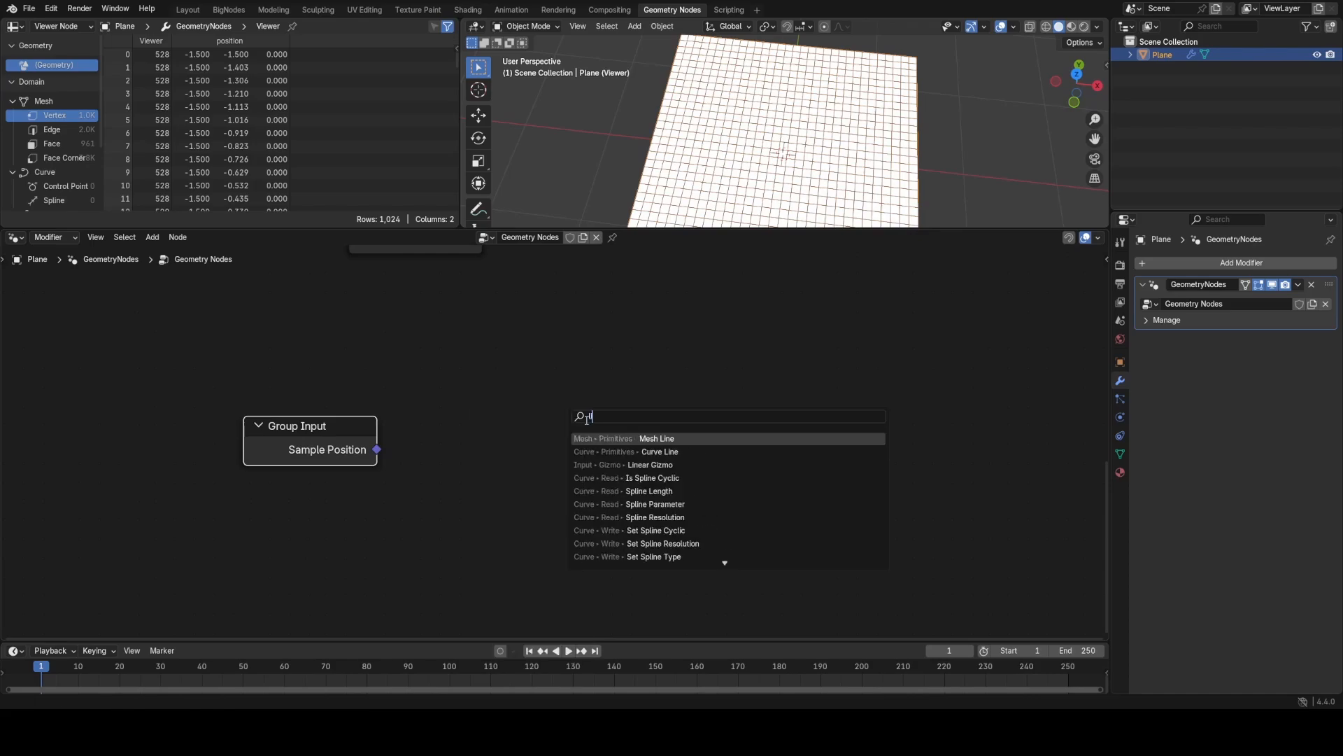
type("near")
key("Return")
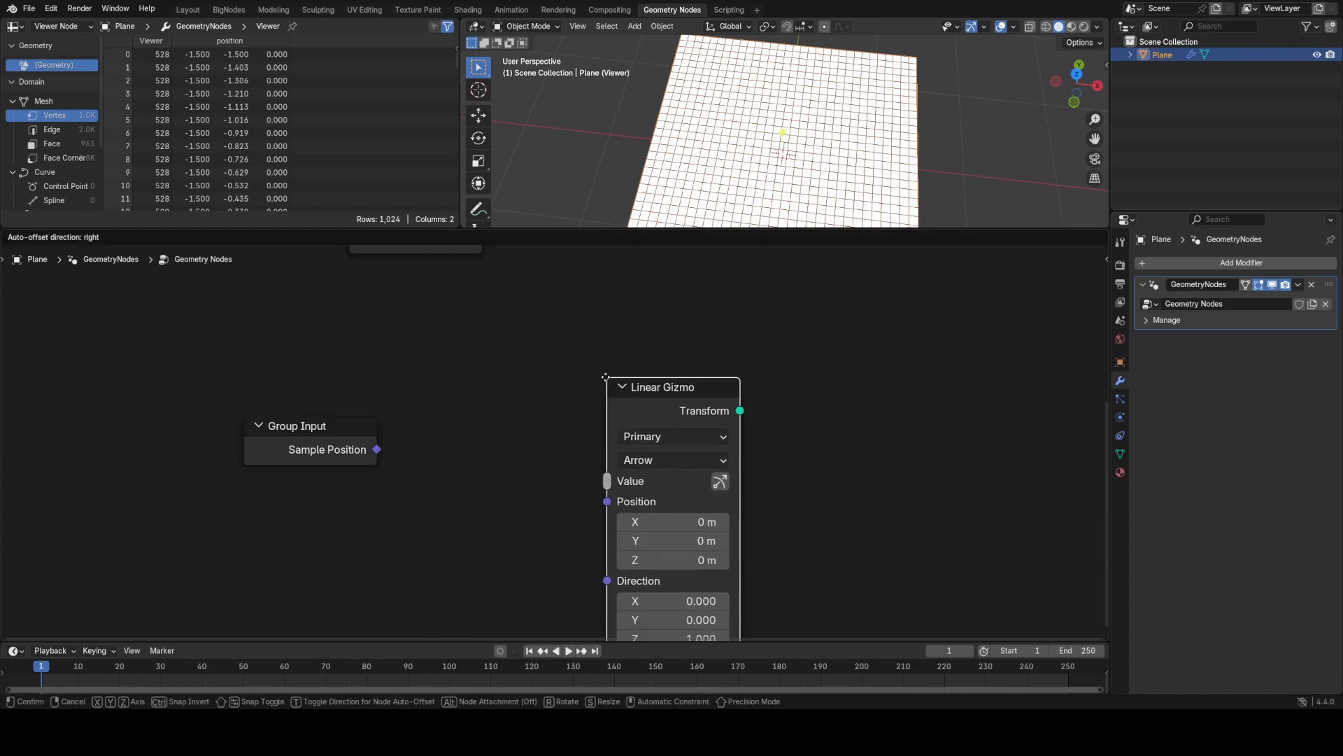
left_click(584, 334)
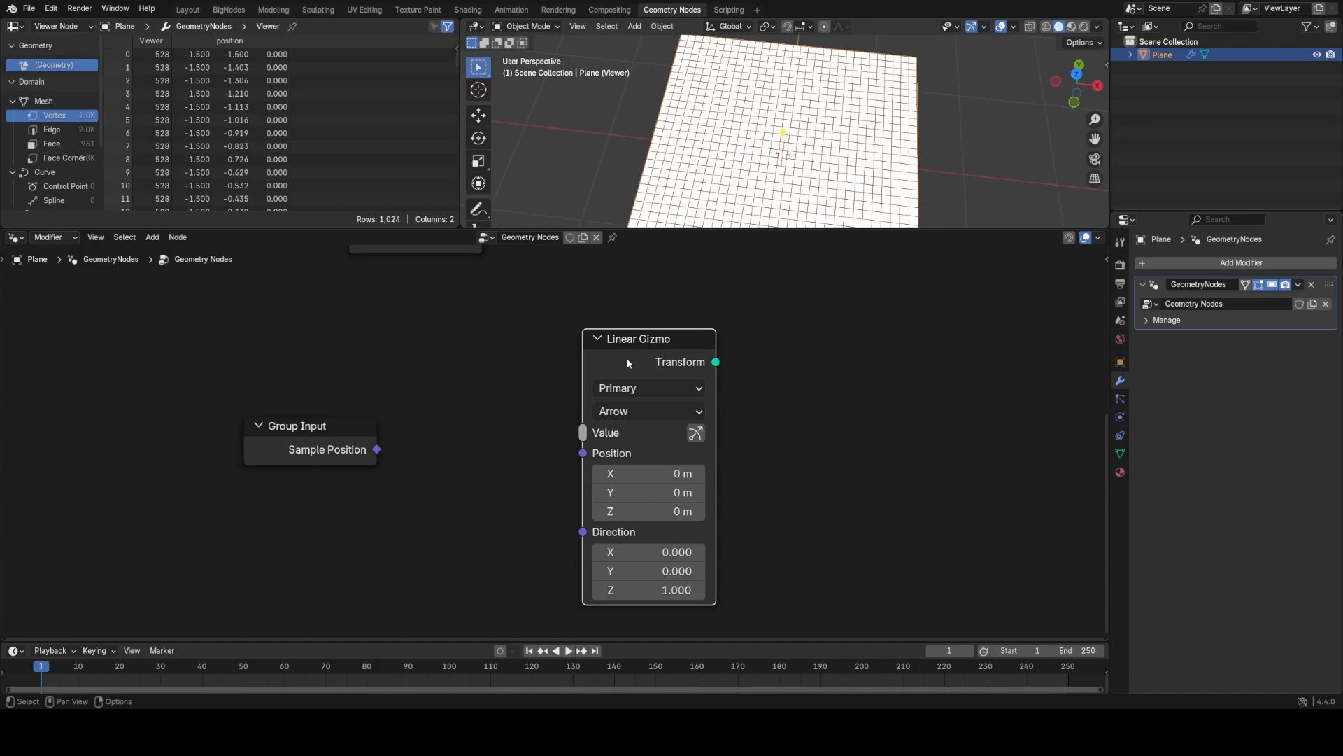
left_click_drag(627, 358, 577, 338)
scroll(535, 418, "up", 1)
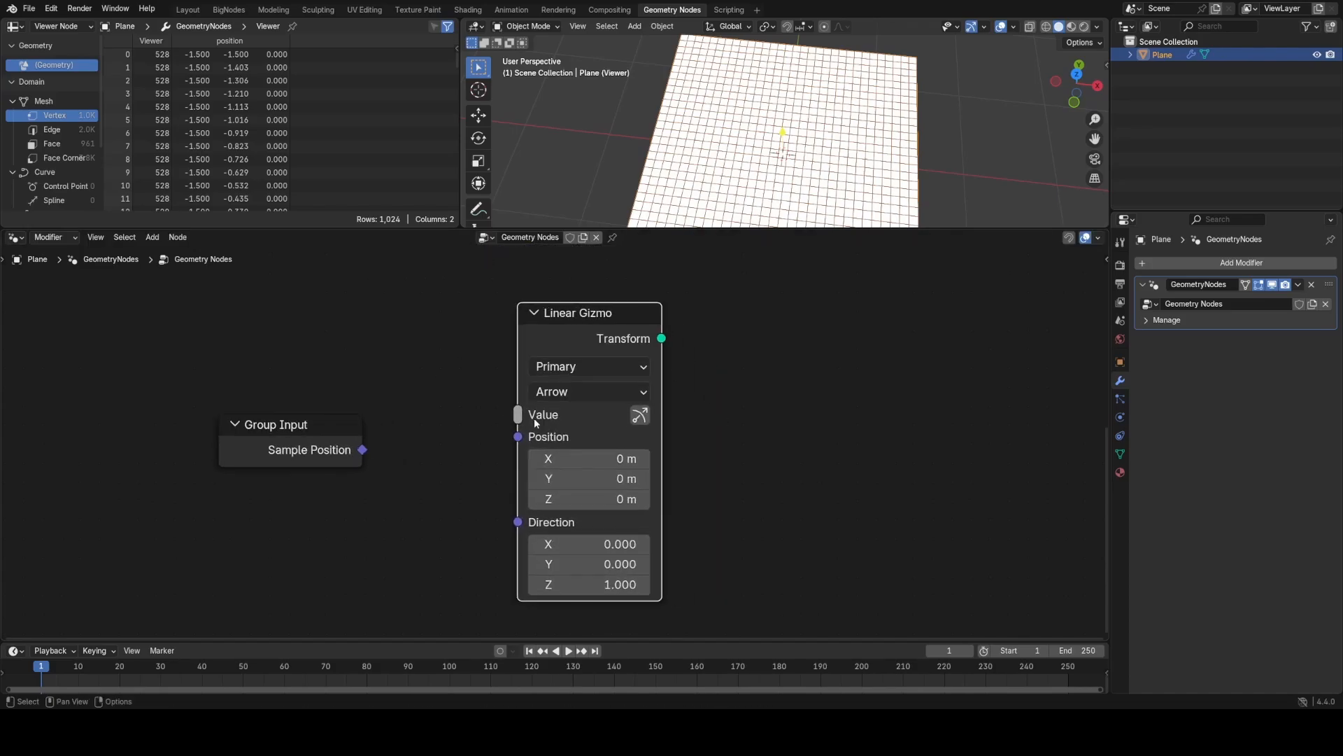
Step: Split the duplicated Group Input's Sample Position with a Separate XYZ node and connect its X to the Linear Gizmo's Value
left_click_drag(518, 414, 639, 460)
left_click_drag(306, 424, 399, 425)
type("se")
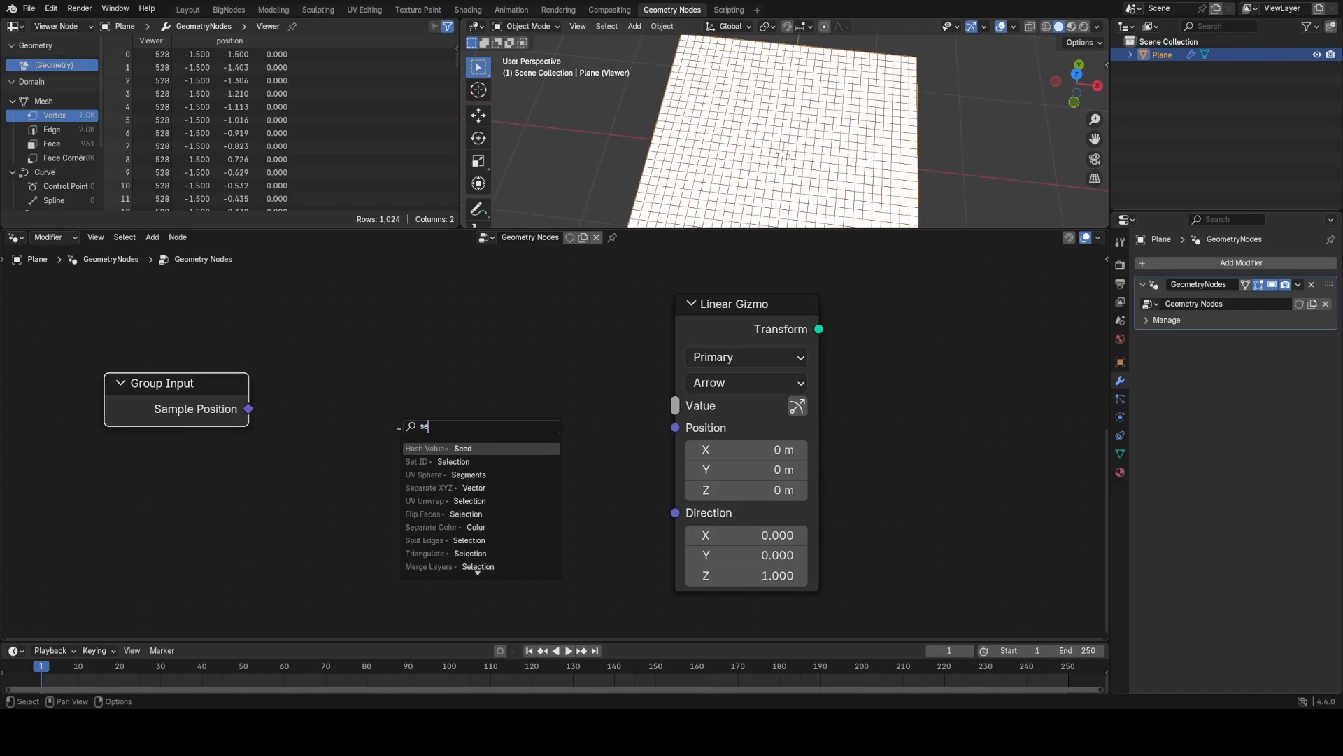
left_click(462, 487)
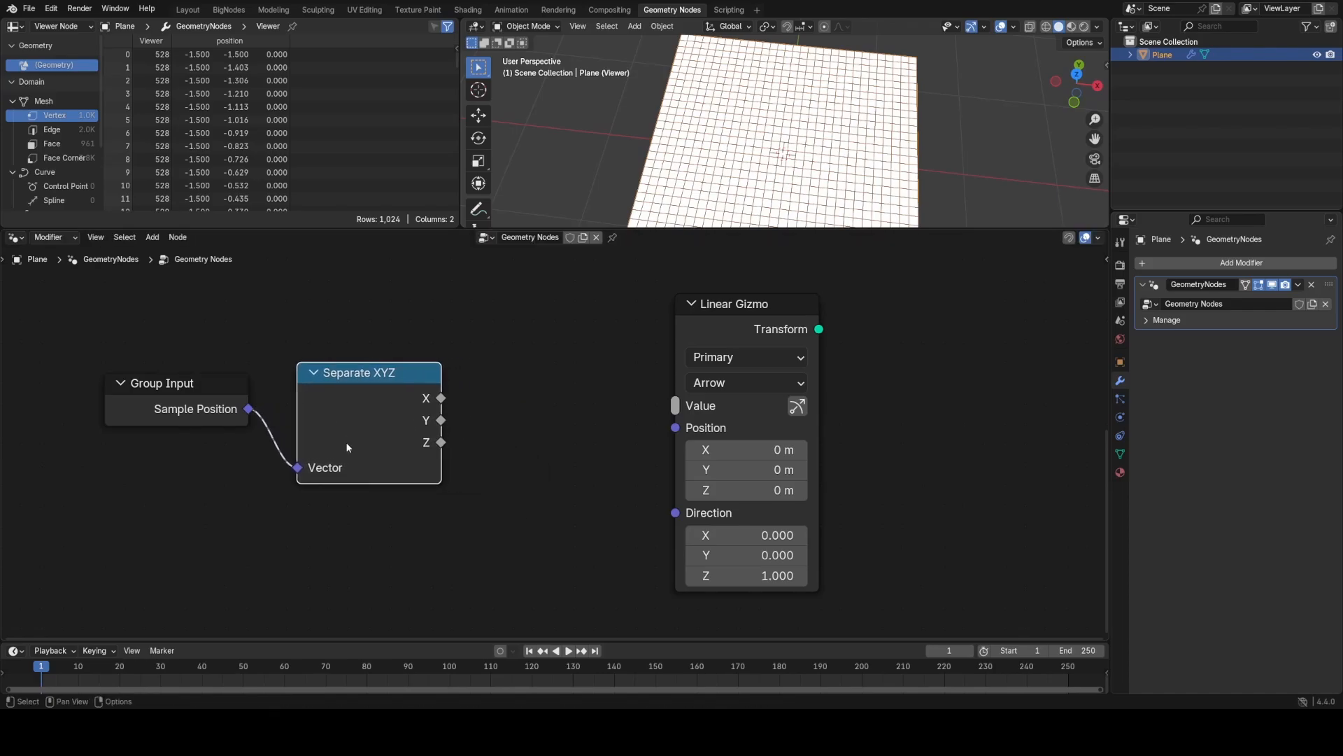
left_click_drag(441, 398, 675, 406)
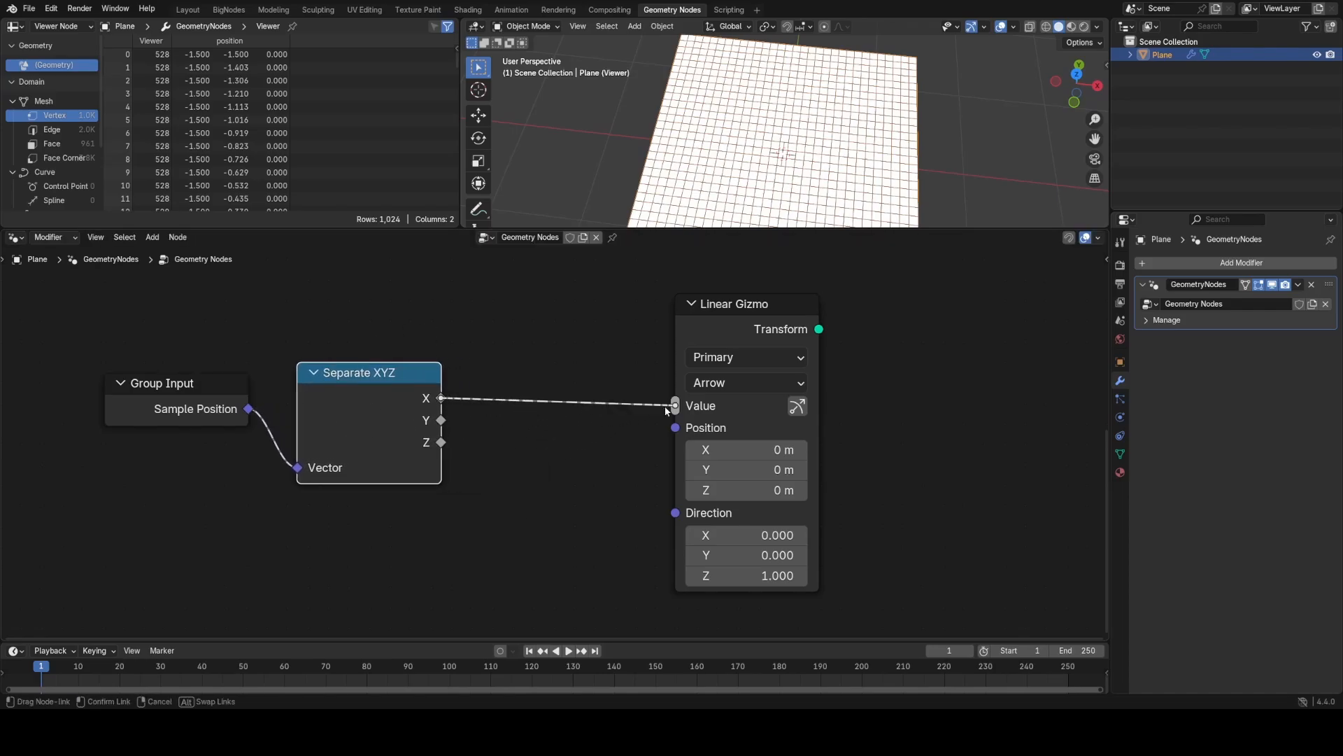
left_click_drag(736, 320, 780, 311)
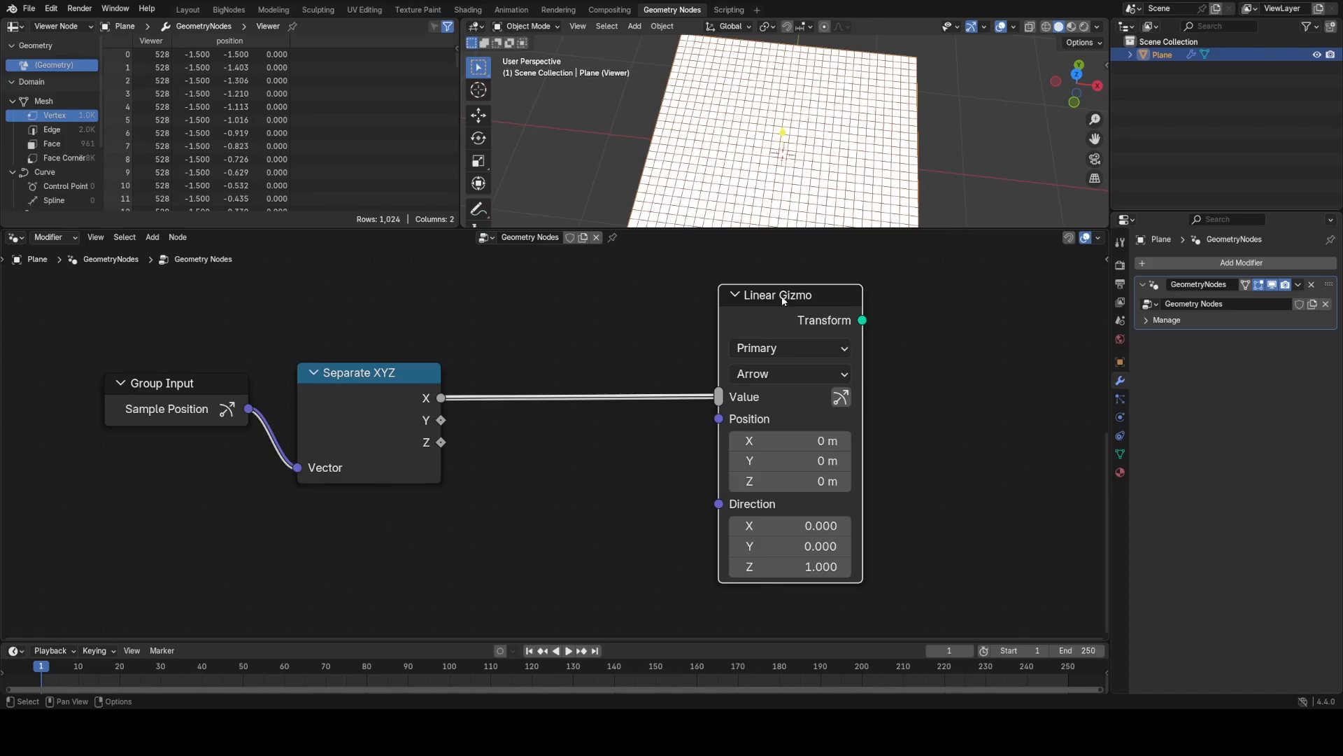
Step: Inspect the gizmo arrow from a low angle over the grid and delete the Viewer node
middle_click_drag(782, 196, 776, 92)
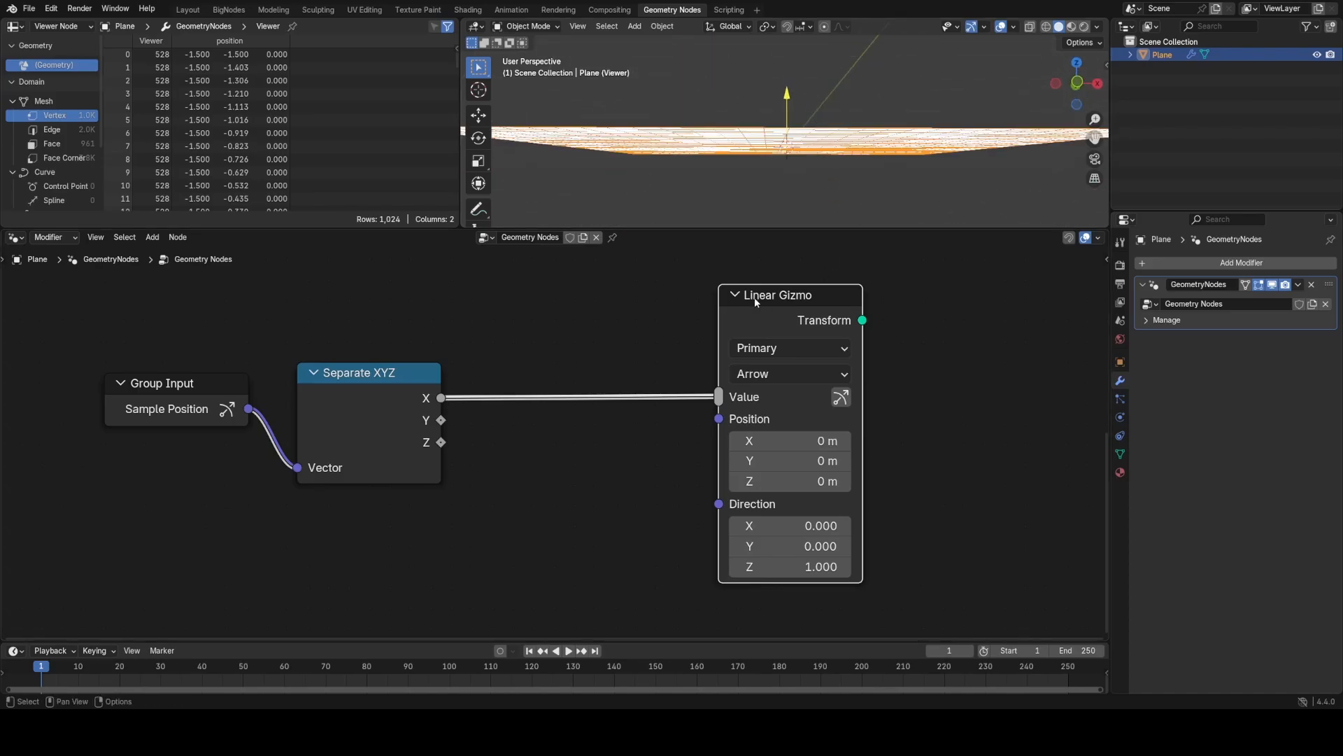
left_click(651, 275)
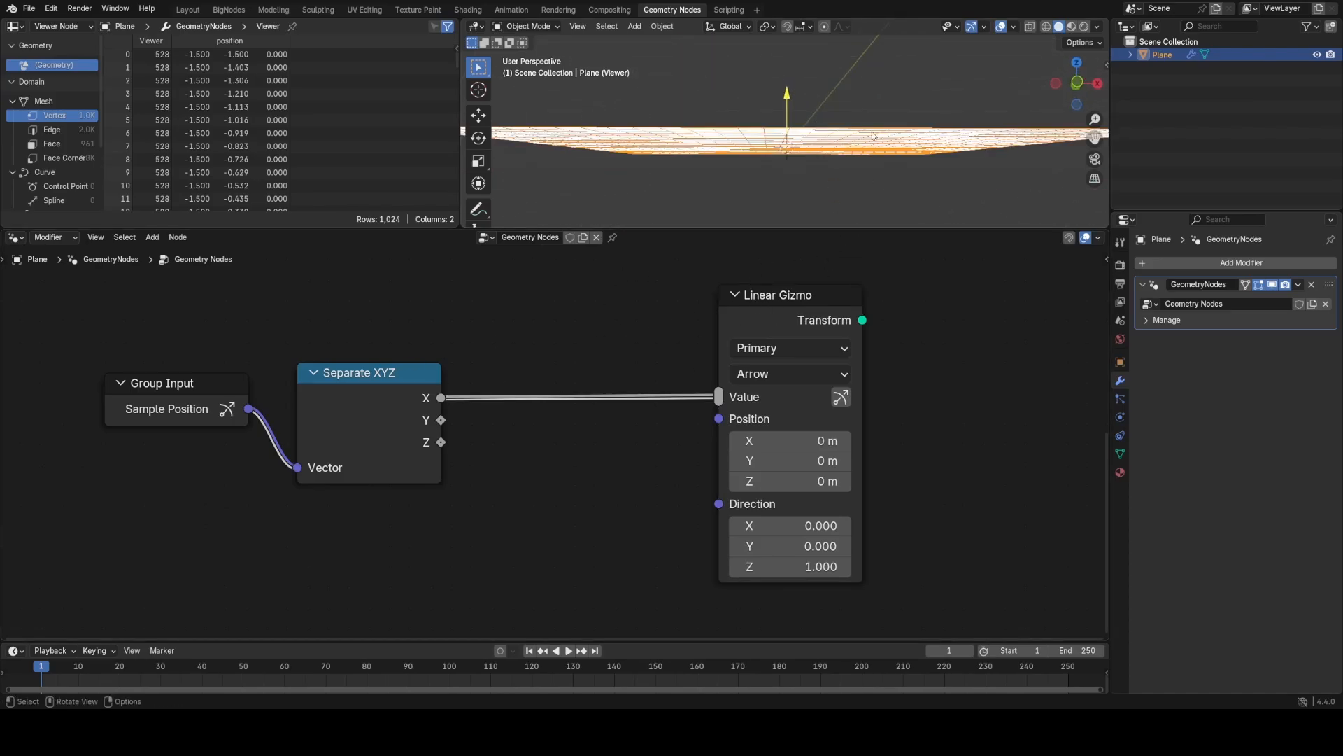
middle_click_drag(875, 102, 891, 205)
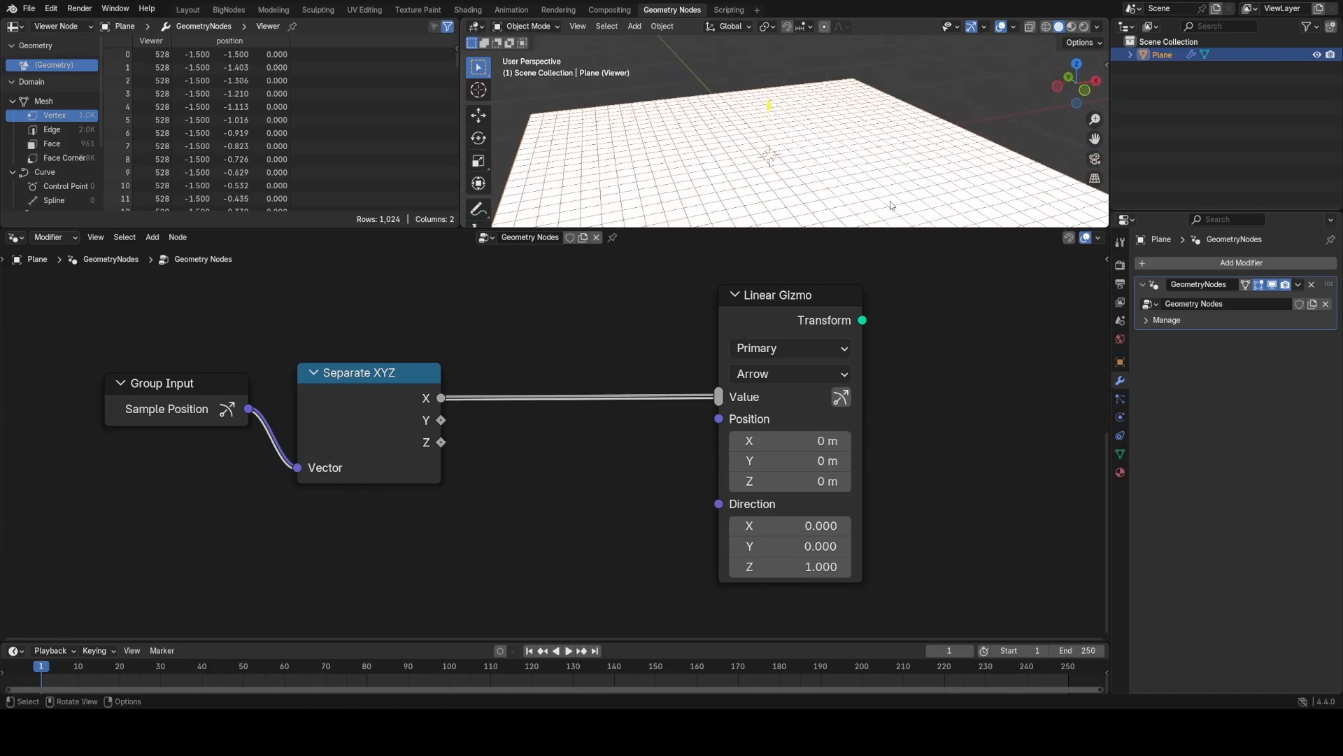
key("Home")
left_click(702, 357)
key("x")
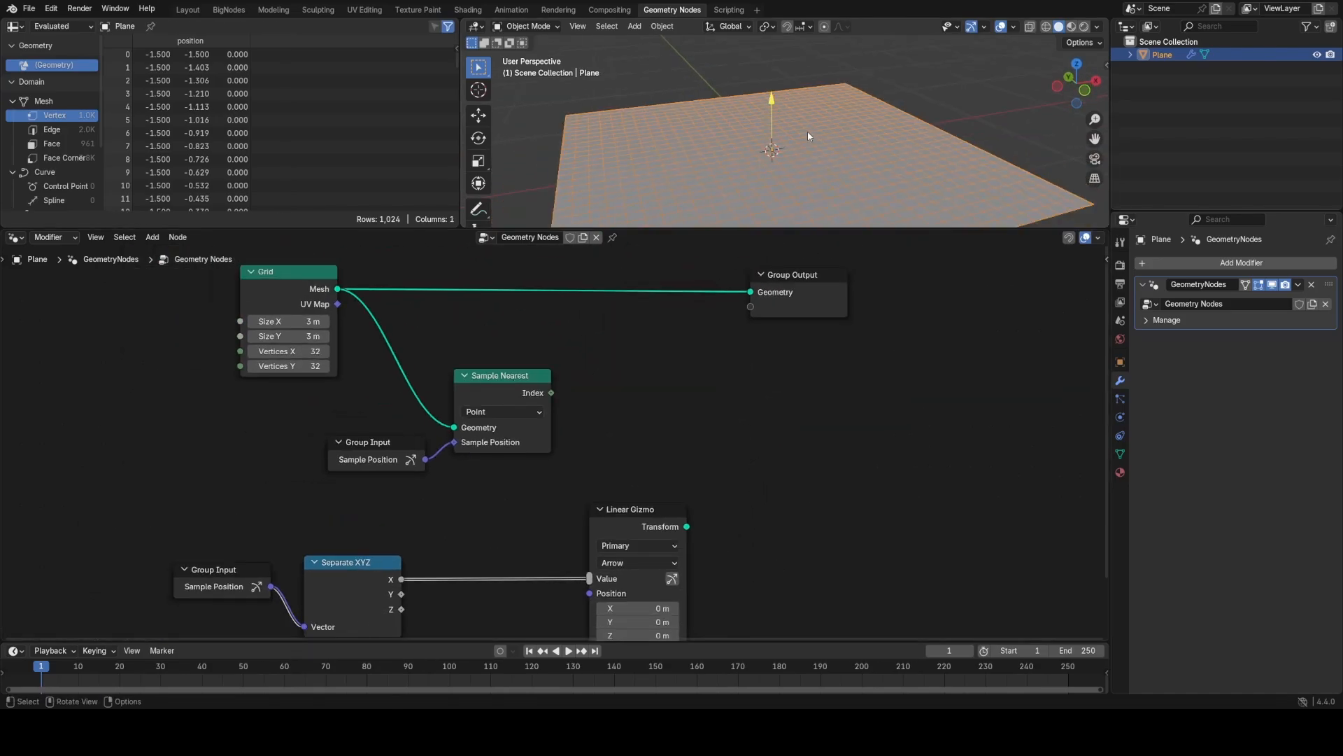
Step: Test the linear gizmo by pulling its arrow up and down in the viewport from several angles
left_click_drag(808, 135, 822, 48)
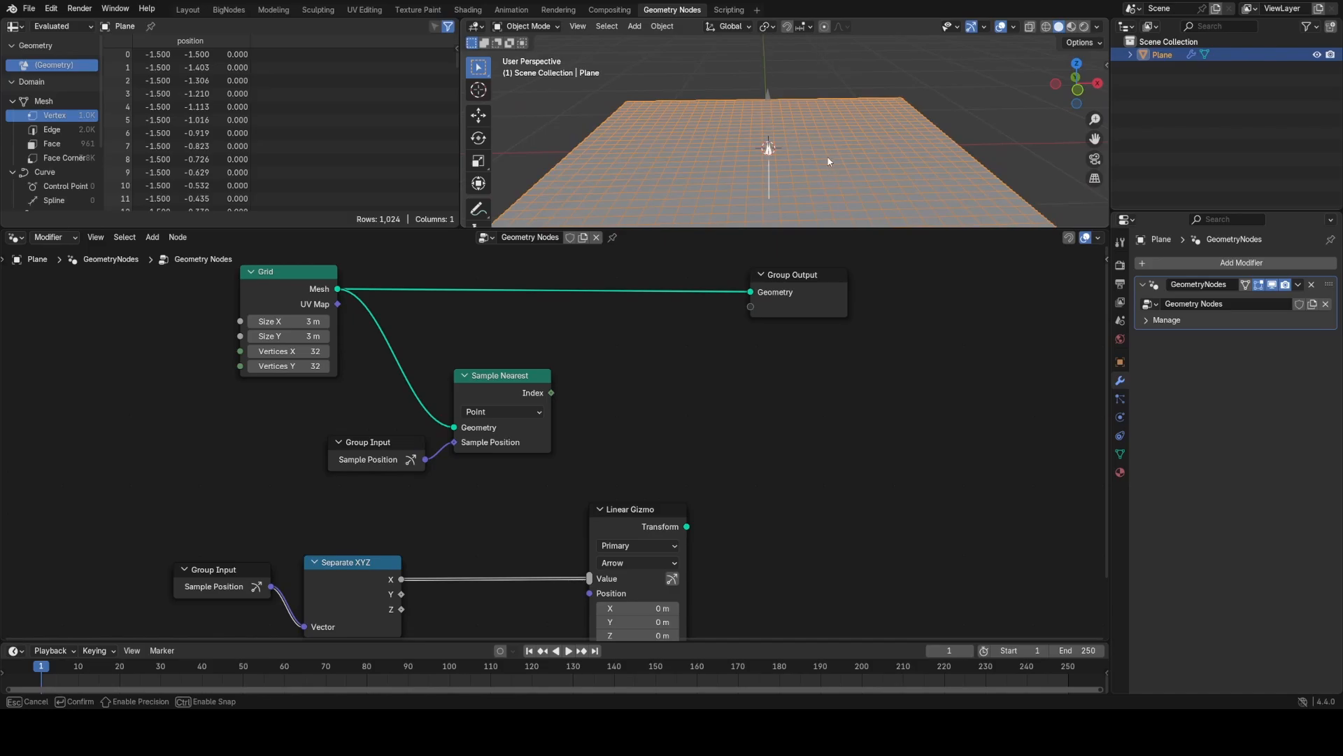
left_click_drag(828, 161, 804, 52)
middle_click_drag(762, 175, 726, 156)
scroll(728, 154, "down", 2)
left_click_drag(773, 87, 790, 64)
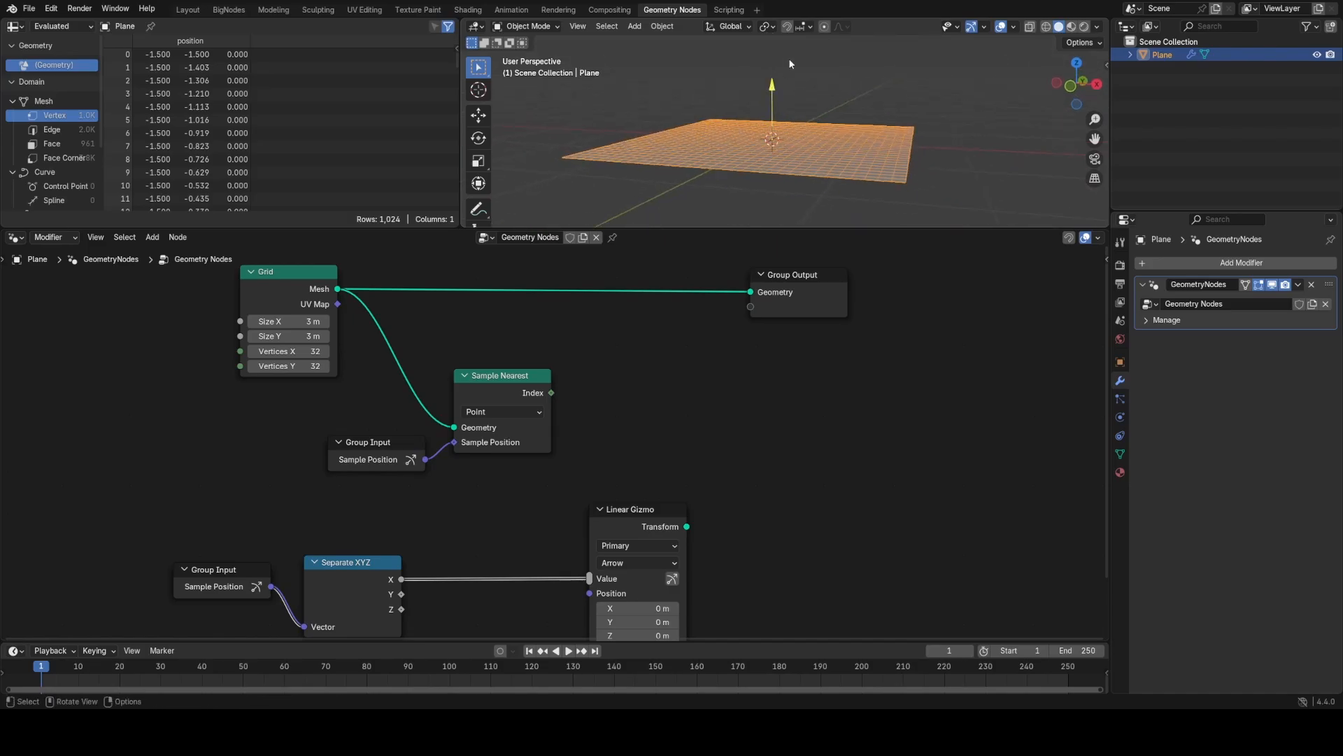
middle_click_drag(790, 60, 813, 92, "shift")
left_click_drag(775, 124, 818, 154)
Step: Turn off Hide in Modifier for Sample Position and move the gizmo arrow until its X is about 2.86
key("n")
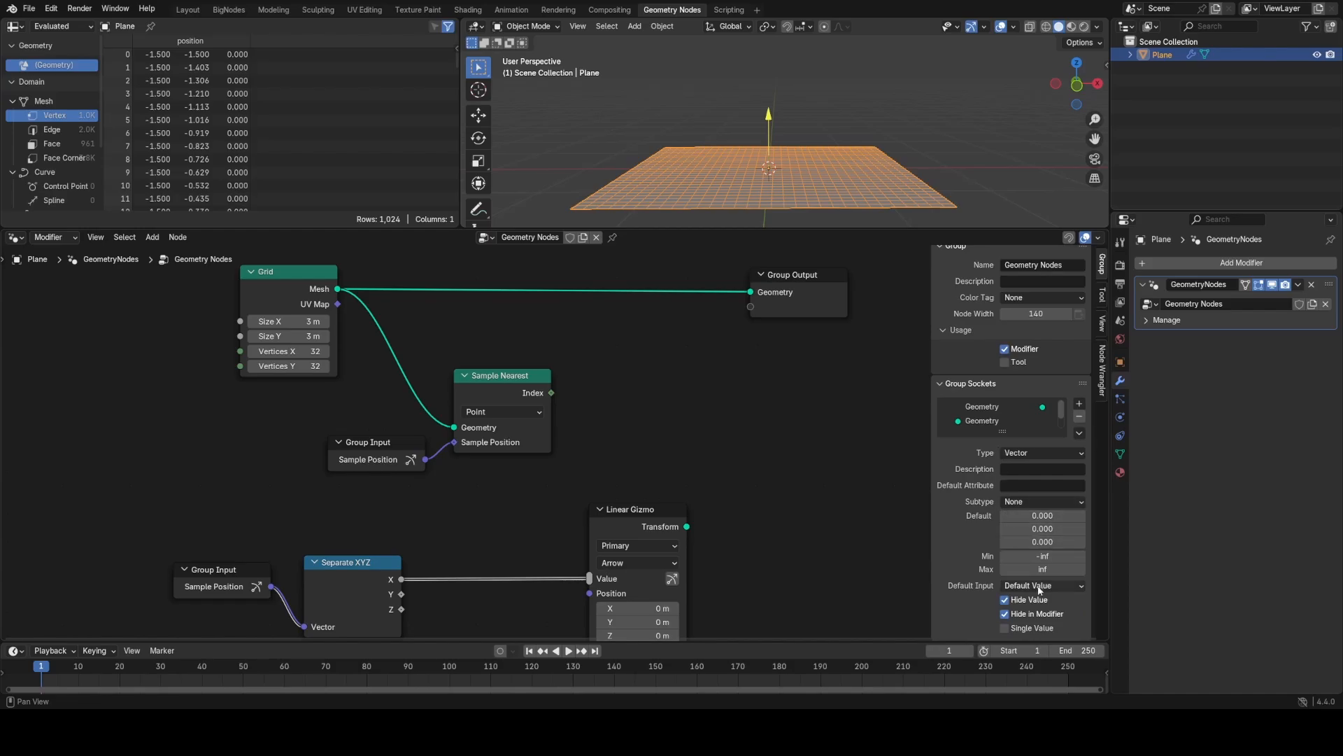
left_click(1040, 612)
left_click_drag(769, 112, 771, 70)
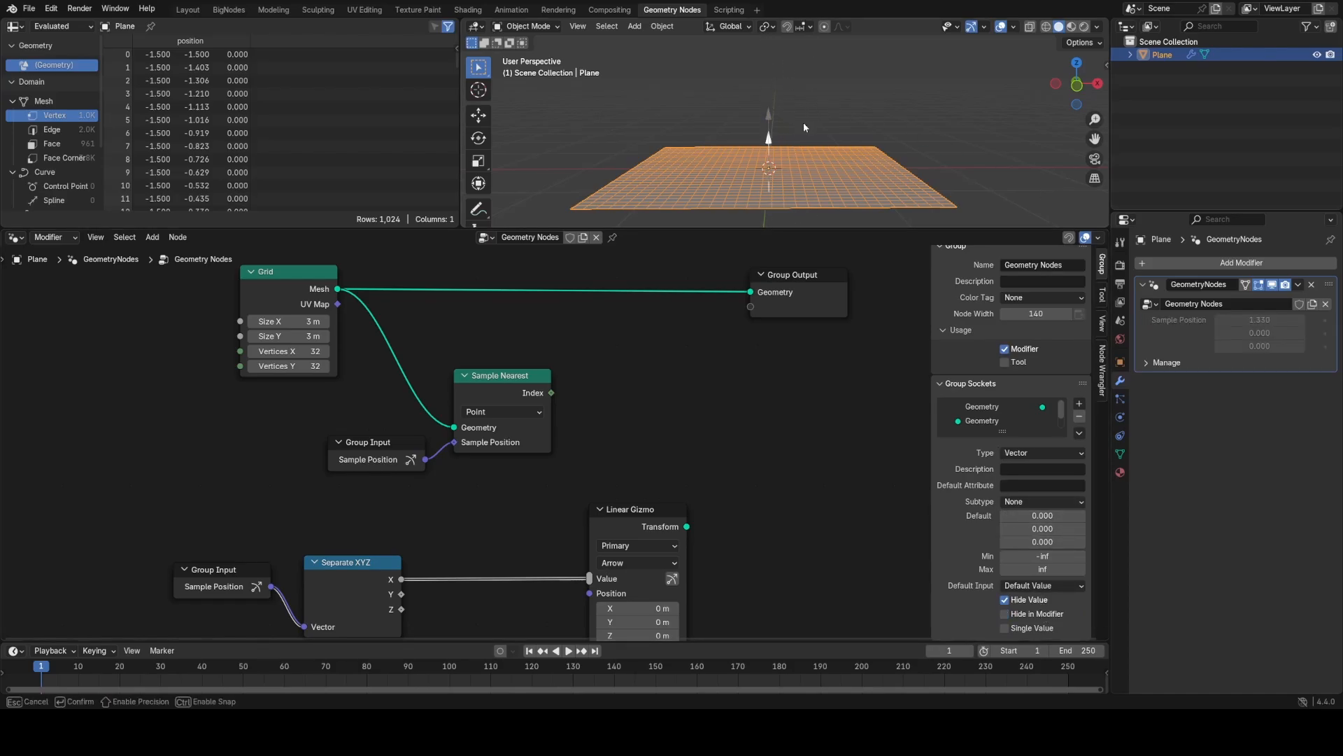
left_click_drag(804, 127, 804, 111)
Step: Sketch an annotation stroke from the Linear Gizmo's Value back towards Separate XYZ, and erase it
scroll(459, 494, "up", 2)
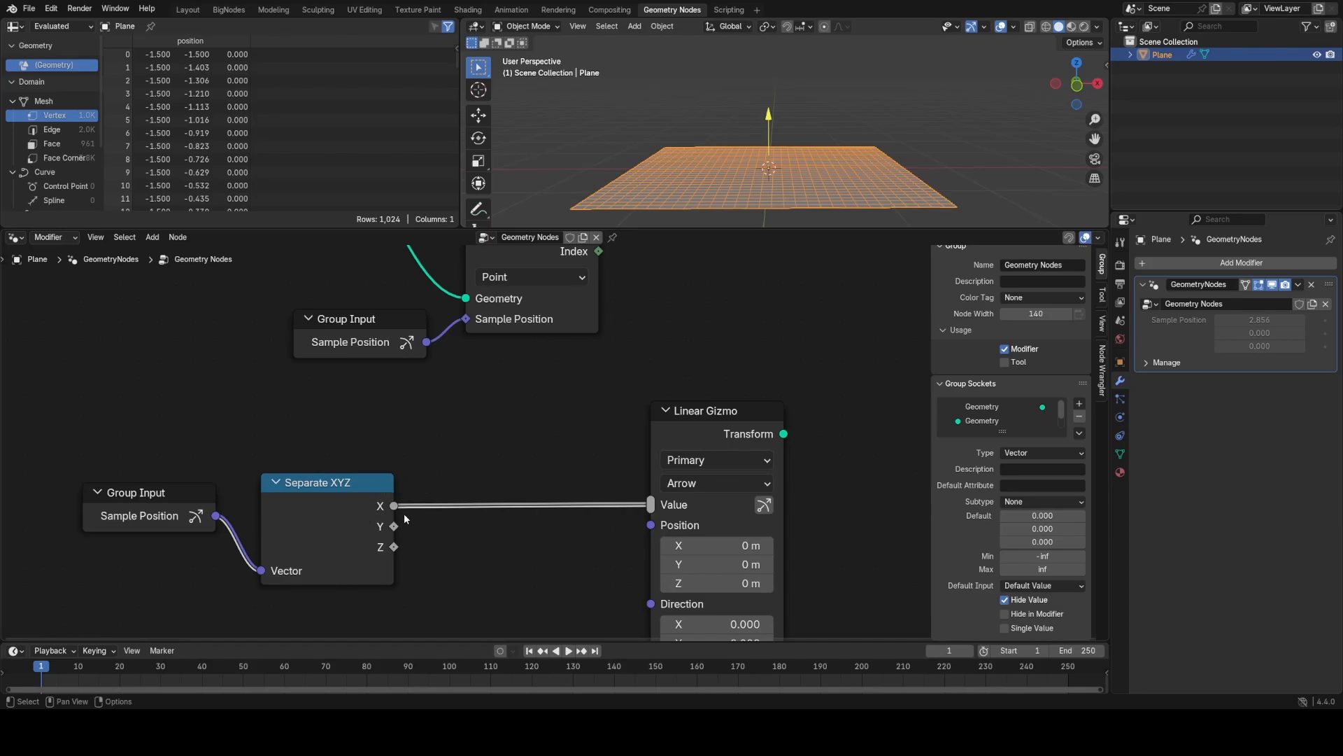
left_click_drag(743, 428, 738, 427)
middle_click_drag(739, 427, 819, 326)
scroll(820, 325, "up", 4)
key("d")
left_click_drag(798, 396, 533, 411)
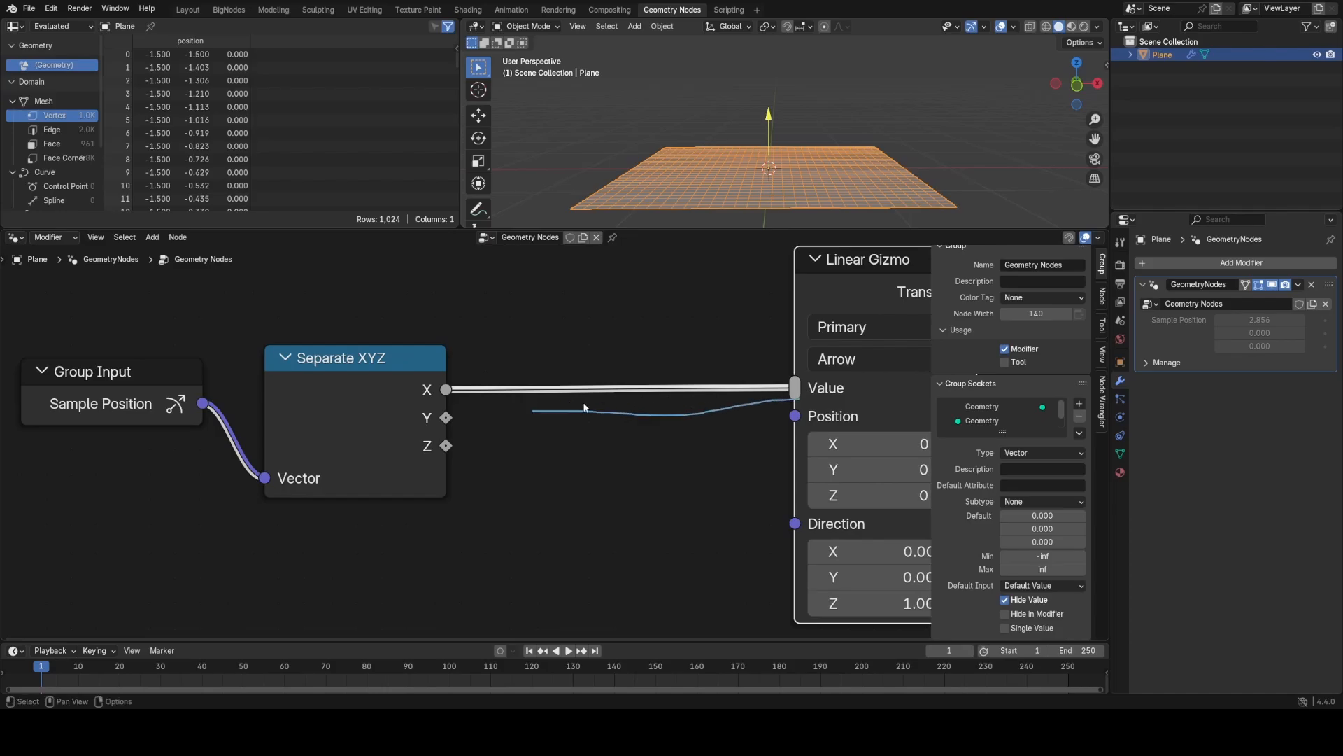
mouse_move(585, 408)
right_mouse_down()
mouse_move(534, 405)
mouse_move(747, 423)
right_mouse_up()
Step: Sketch annotation strokes above the Separate XYZ node leading back to the Group Input, and erase them
left_click(395, 375)
key("d")
mouse_move(355, 344)
left_mouse_down()
mouse_move(342, 340)
mouse_move(414, 335)
left_mouse_up()
mouse_move(414, 335)
right_mouse_down()
mouse_move(358, 337)
mouse_move(392, 344)
right_mouse_up()
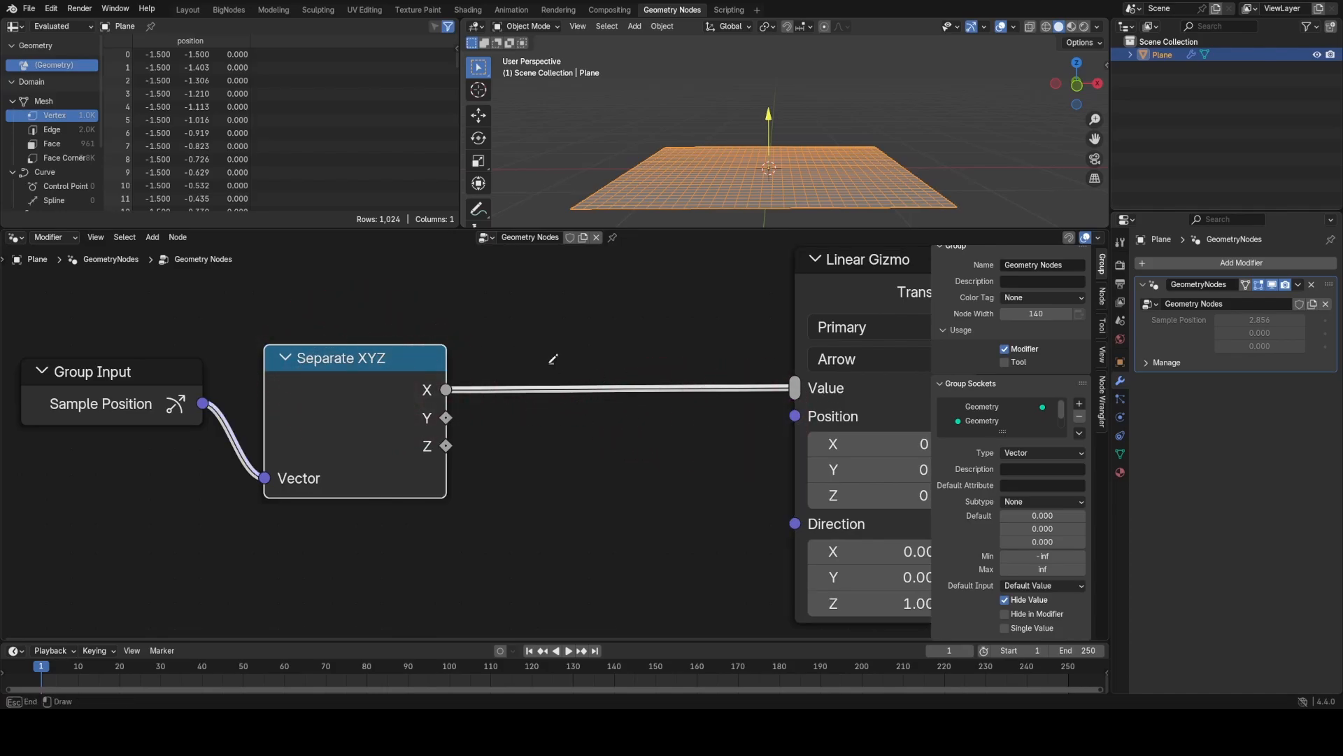
left_click_drag(551, 362, 223, 291)
mouse_move(525, 357)
right_mouse_down()
mouse_move(291, 350)
mouse_move(253, 283)
right_mouse_up()
Step: Circle the Group Input node with an annotation to mark the value the gizmo controls, and erase it
middle_click_drag(551, 417, 652, 416)
middle_click_drag(503, 394, 549, 425)
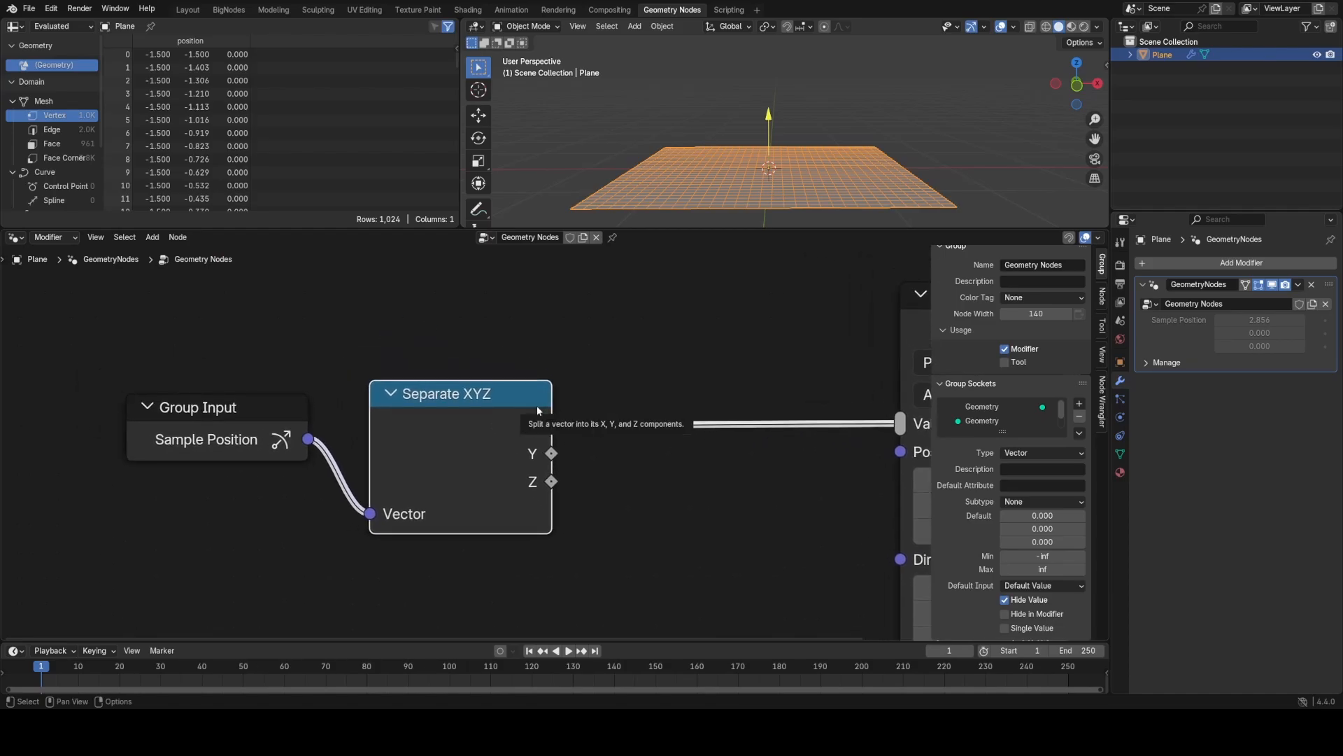
middle_click_drag(837, 356, 684, 329)
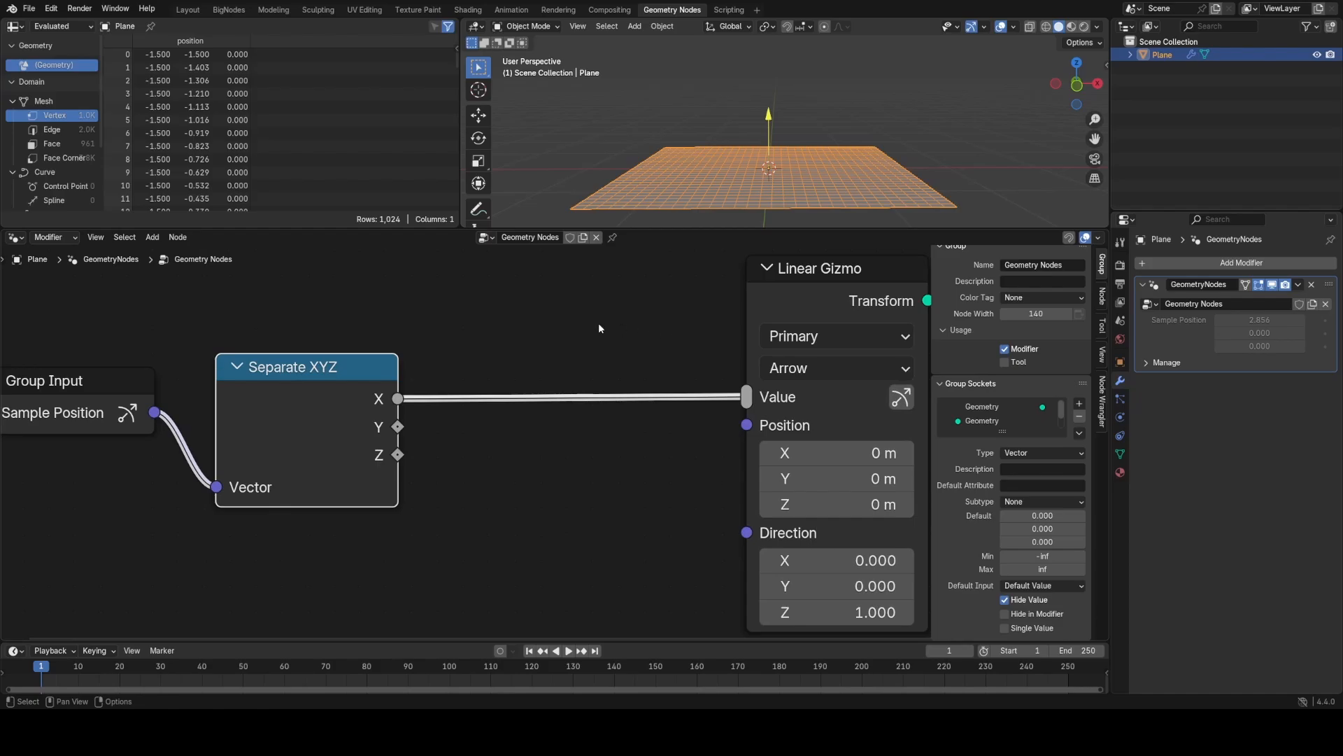
middle_click_drag(573, 366, 693, 415)
key("d")
left_click_drag(79, 451, 112, 393)
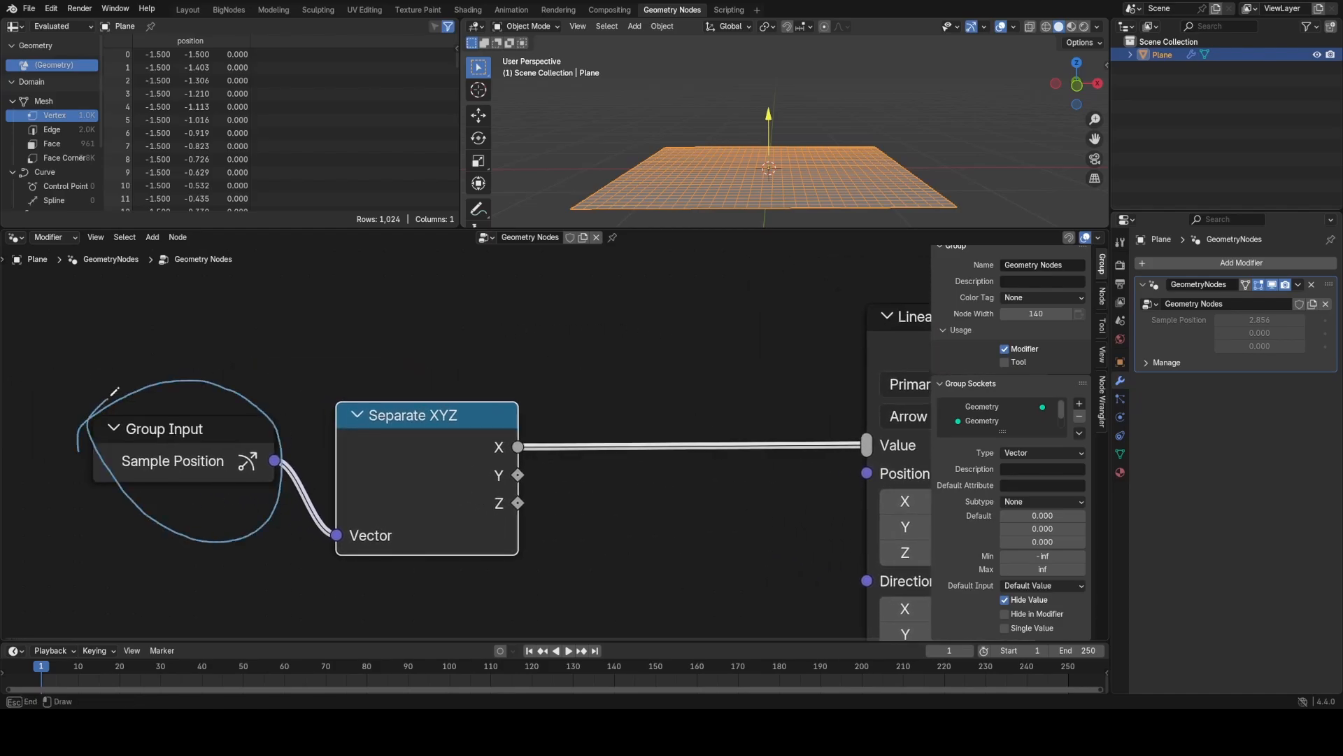
mouse_move(248, 458)
right_mouse_down()
mouse_move(156, 369)
mouse_move(70, 388)
right_mouse_up()
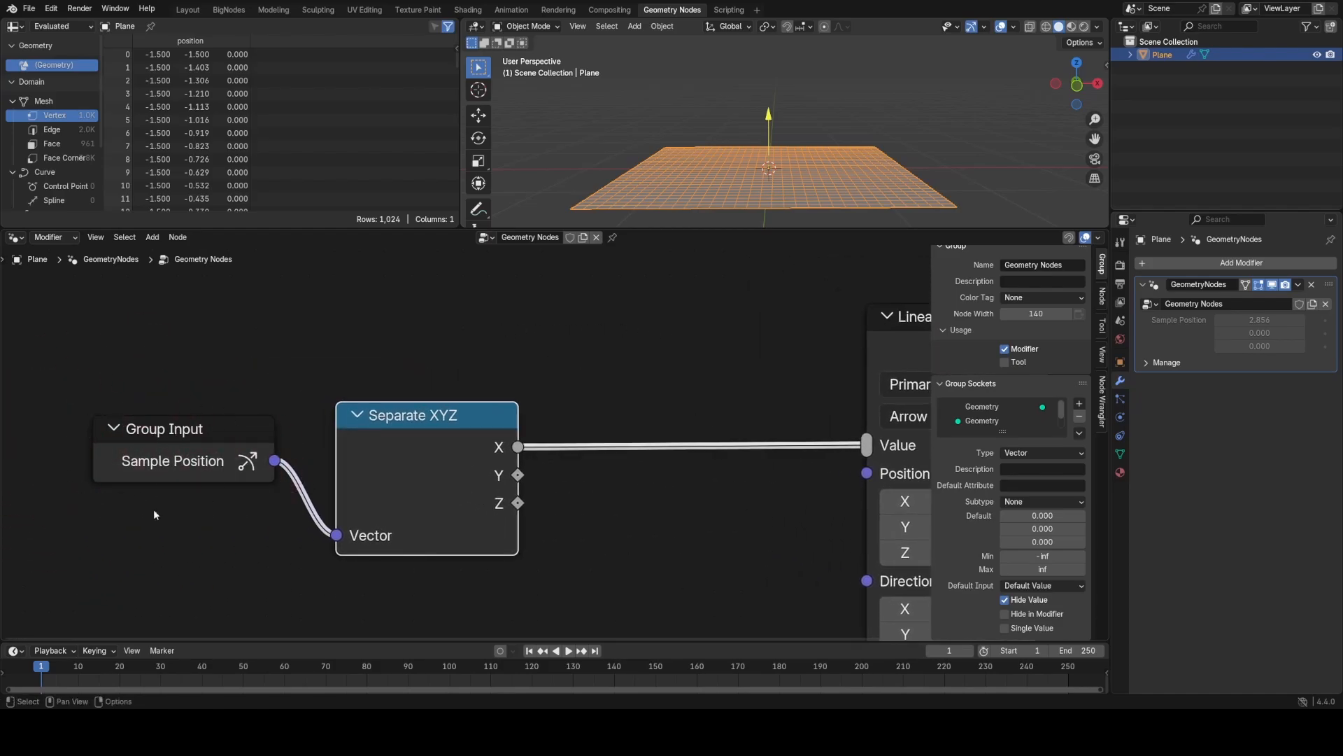
Step: Add a Vector input node above the lower Group Input
scroll(558, 447, "down", 6)
middle_click_drag(534, 323, 428, 515)
scroll(520, 555, "up", 5)
scroll(428, 515, "up", 3)
scroll(454, 501, "down", 2)
middle_click_drag(309, 513, 578, 386)
scroll(578, 386, "down", 1)
key("shift+a")
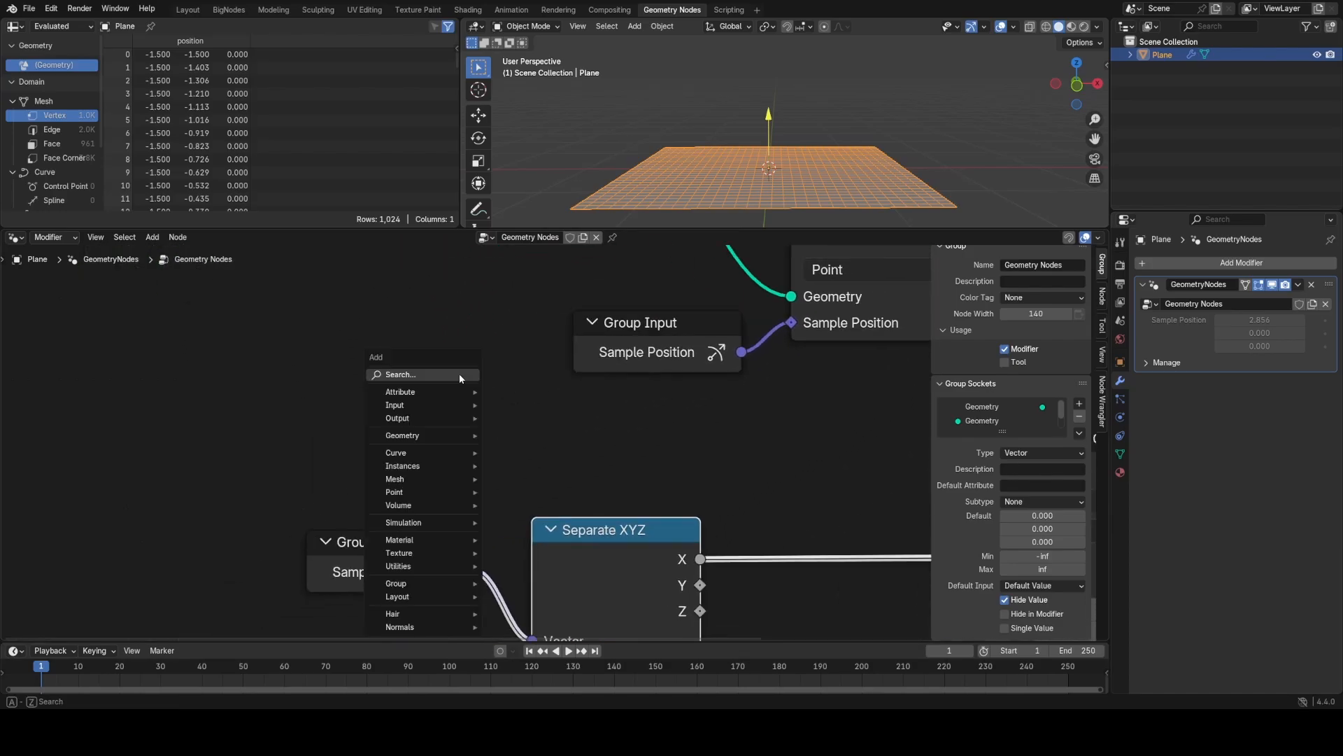
type("vec")
key("Return")
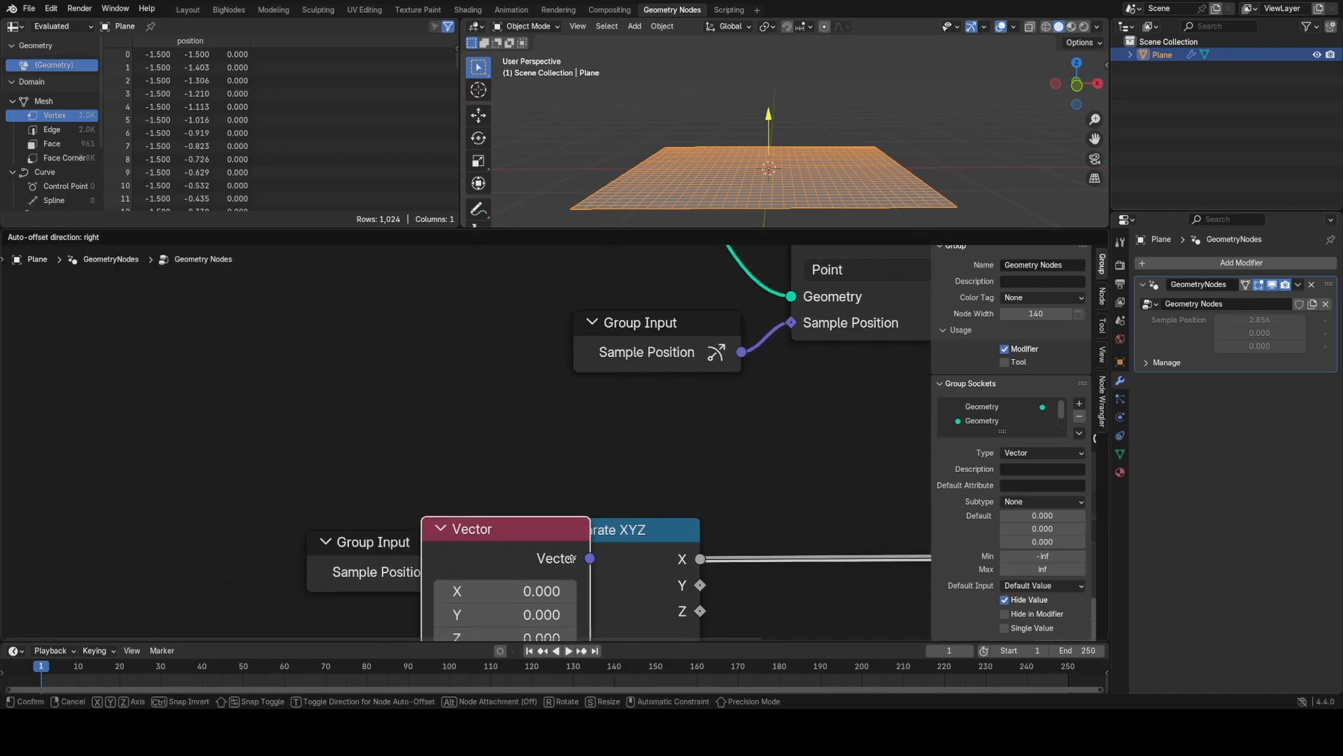
left_click(256, 301)
Step: Connect the Vector node to Separate XYZ's Vector and Sample Nearest's Sample Position in place of both Group Inputs
left_click_drag(423, 342, 533, 609)
left_click_drag(423, 311, 791, 292)
middle_click_drag(645, 341, 533, 410)
left_click_drag(256, 380, 298, 392)
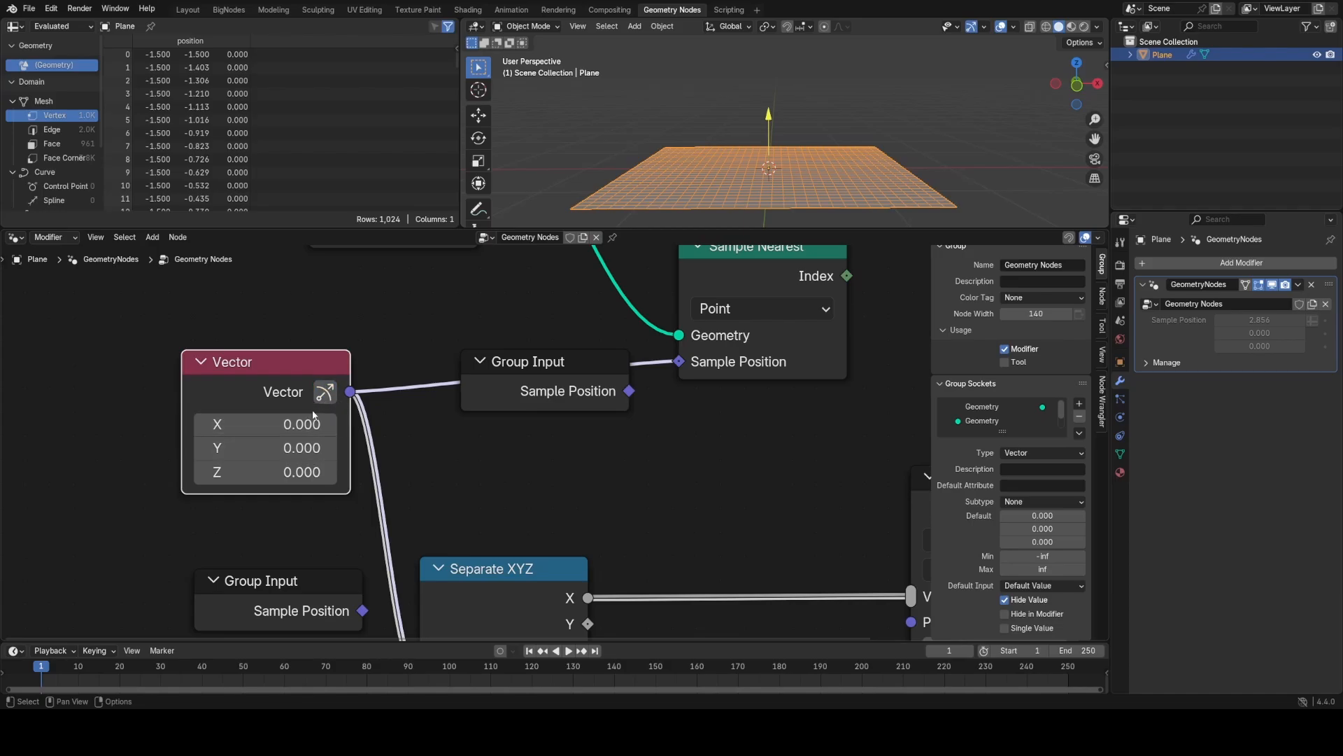
Step: Pin the gizmo on the Vector node's Vector output, and unpin it
scroll(446, 379, "down", 2)
middle_click_drag(465, 428, 511, 473)
scroll(511, 473, "up", 4)
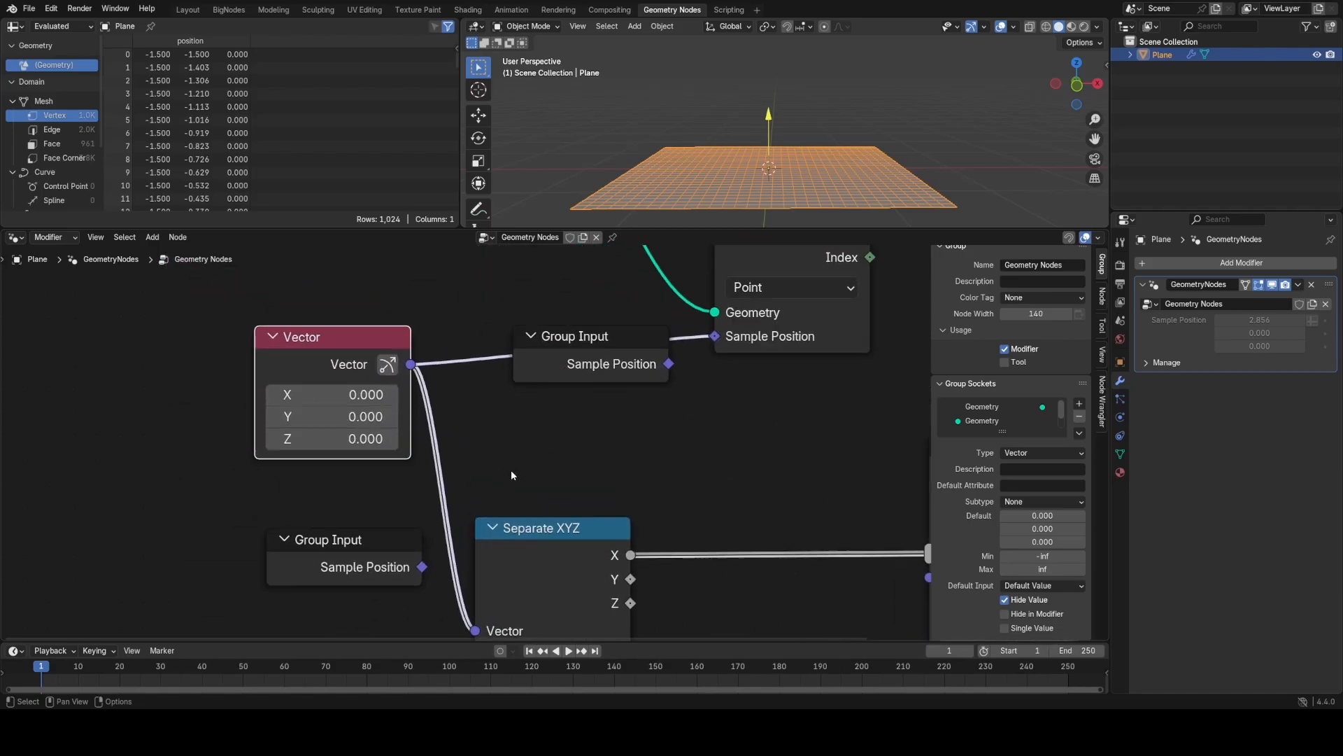
left_click(611, 463)
scroll(610, 463, "down", 4)
scroll(350, 355, "up", 5)
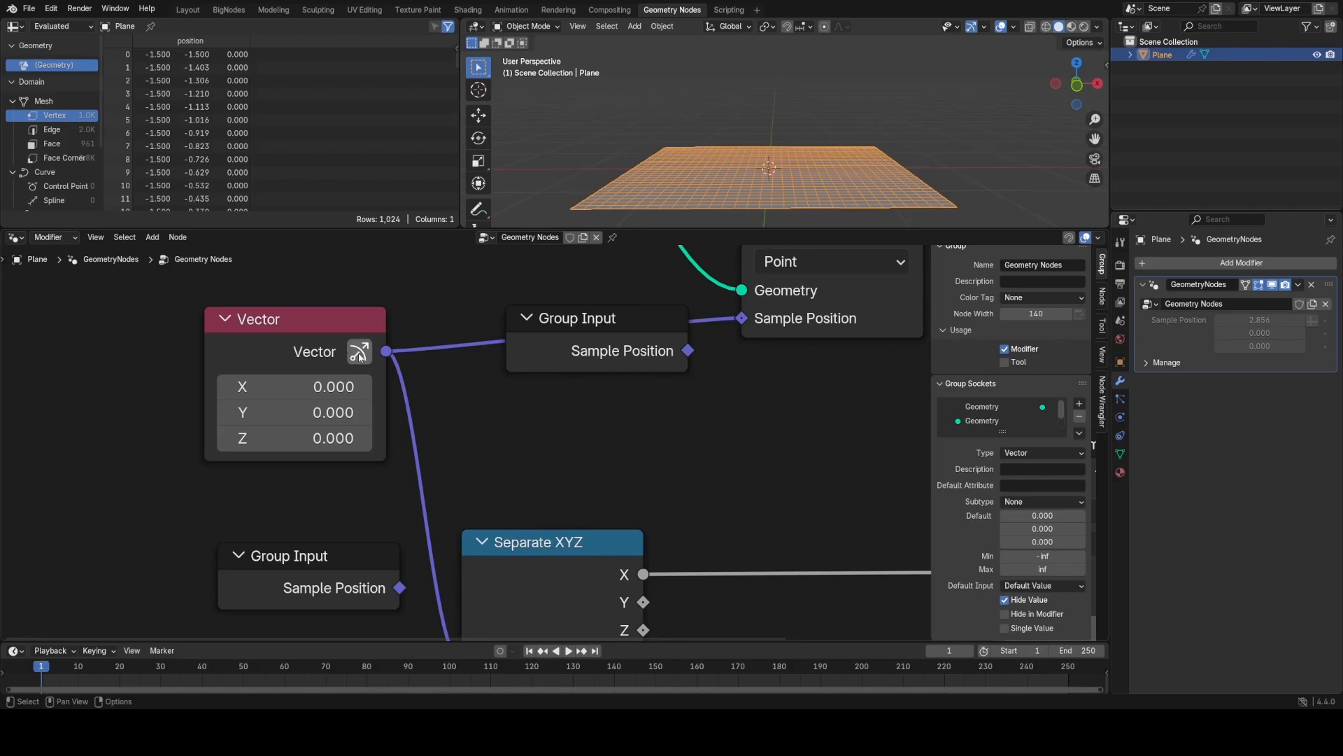
left_click(359, 352)
scroll(420, 402, "down", 1)
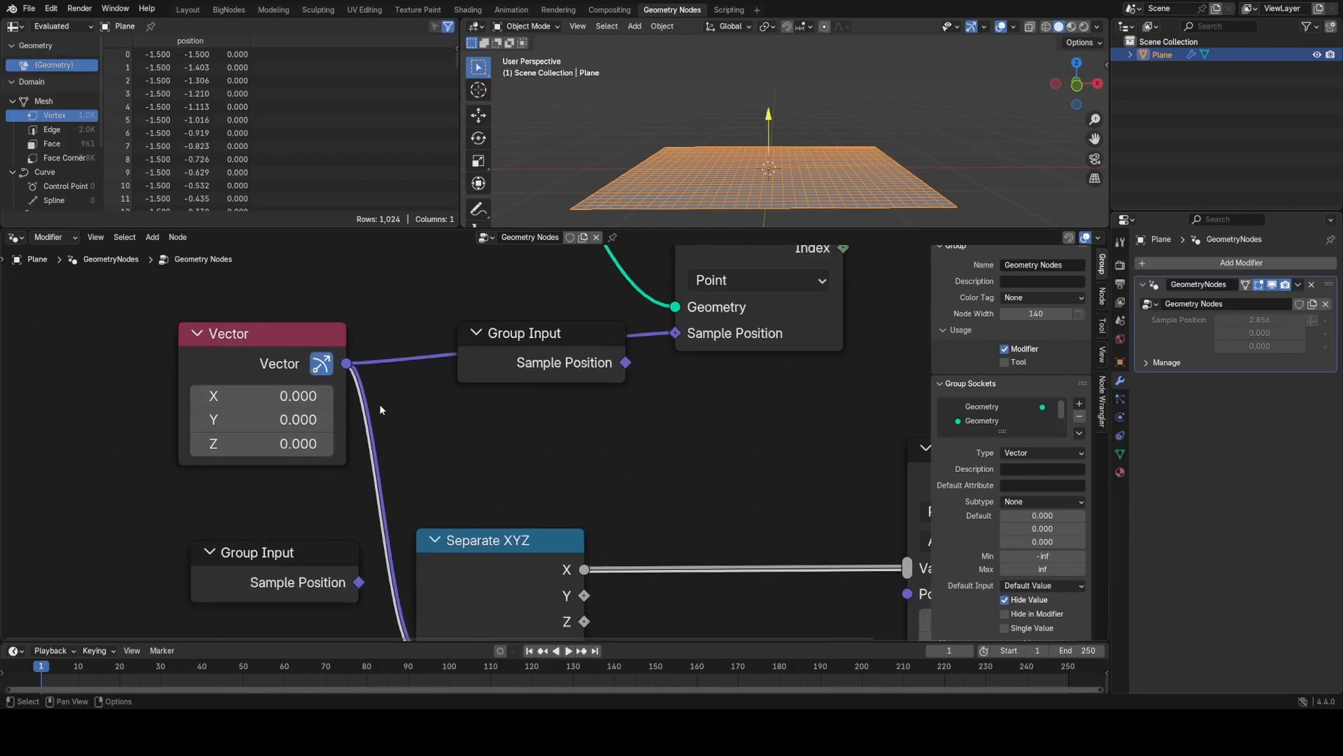
scroll(439, 432, "down", 1)
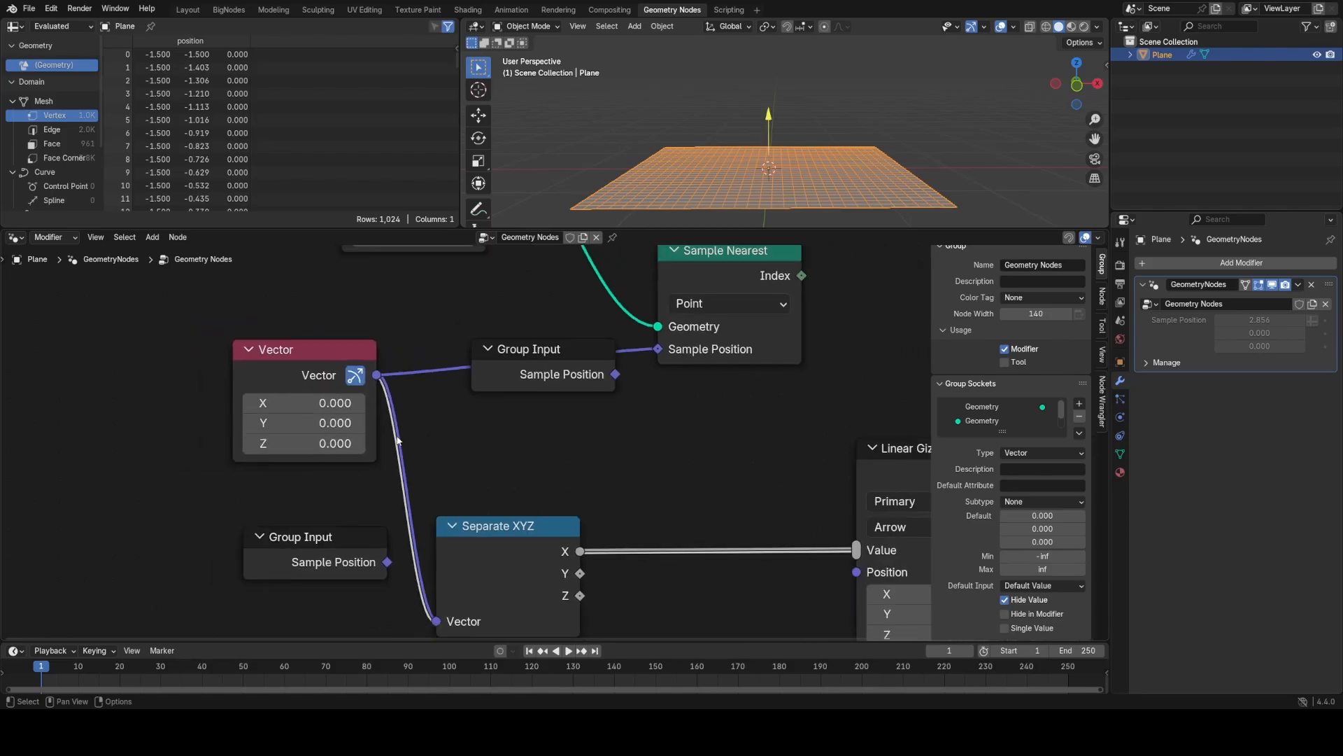
left_click(353, 376)
scroll(563, 441, "down", 2)
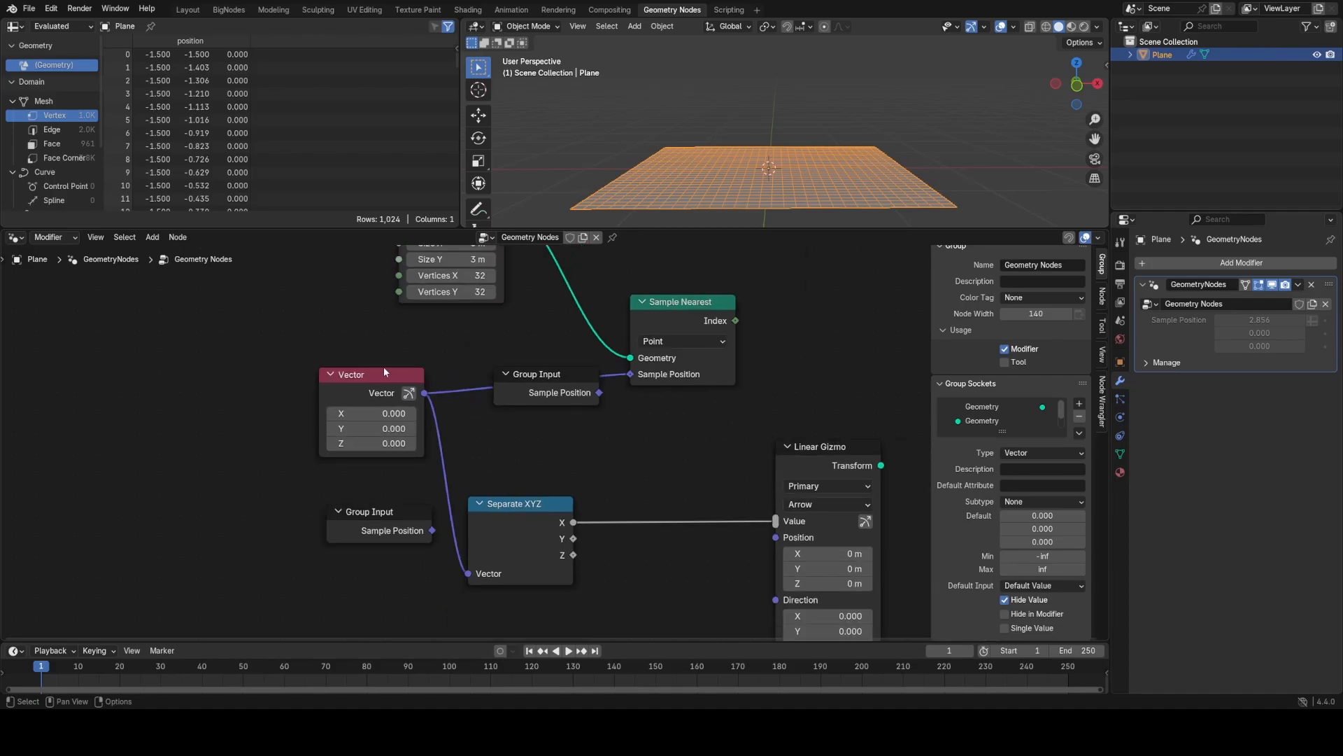
Step: Delete the Vector node and reconnect the Group Inputs to Separate XYZ's Vector and Sample Nearest's Sample Position
left_click(364, 375)
left_click(540, 443)
scroll(540, 443, "up", 2)
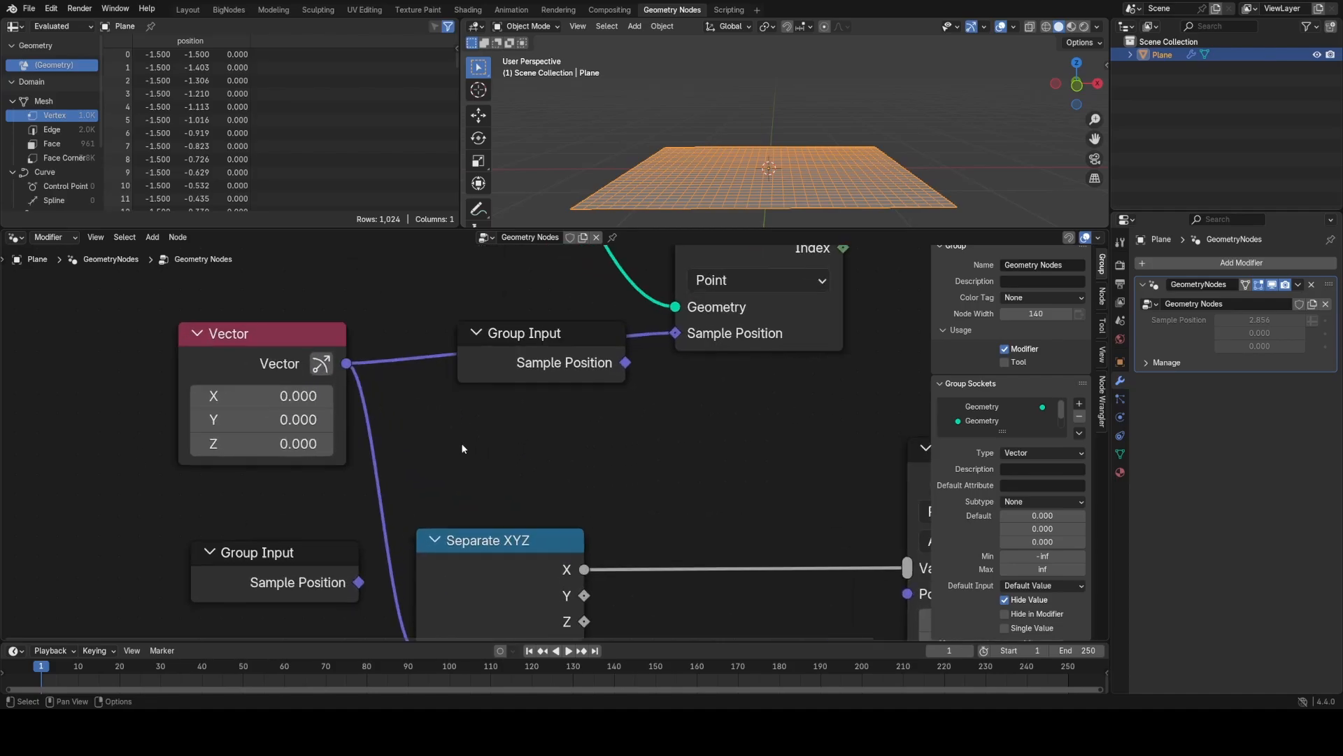
left_click(259, 344)
key("x")
middle_click_drag(497, 515, 445, 413)
left_click_drag(306, 479, 371, 549)
middle_click_drag(629, 270, 608, 422)
left_click_drag(571, 418, 601, 381)
Step: Move the lower Group Input, Separate XYZ and Linear Gizmo nodes further down, well away from Sample Nearest
middle_click_drag(590, 408, 554, 244)
scroll(554, 336, "down", 8)
left_click_drag(354, 516, 836, 362)
key("g")
left_click(812, 596)
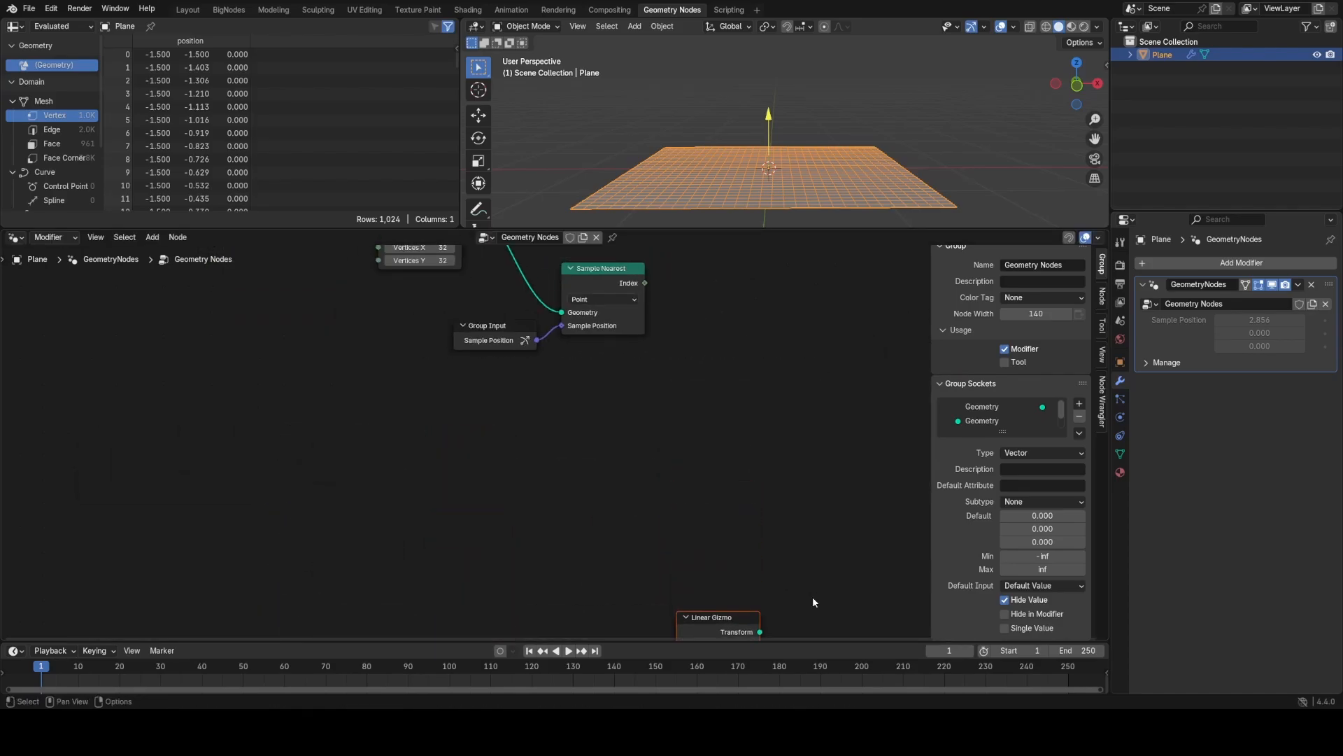
Step: Examine the Linear Gizmo chain and the Sample Nearest chain, both fed by the Sample Position group input
scroll(614, 488, "down", 9)
middle_click_drag(614, 492, 607, 322)
scroll(594, 378, "up", 7)
left_click_drag(355, 450, 635, 342)
middle_click_drag(619, 298, 639, 453)
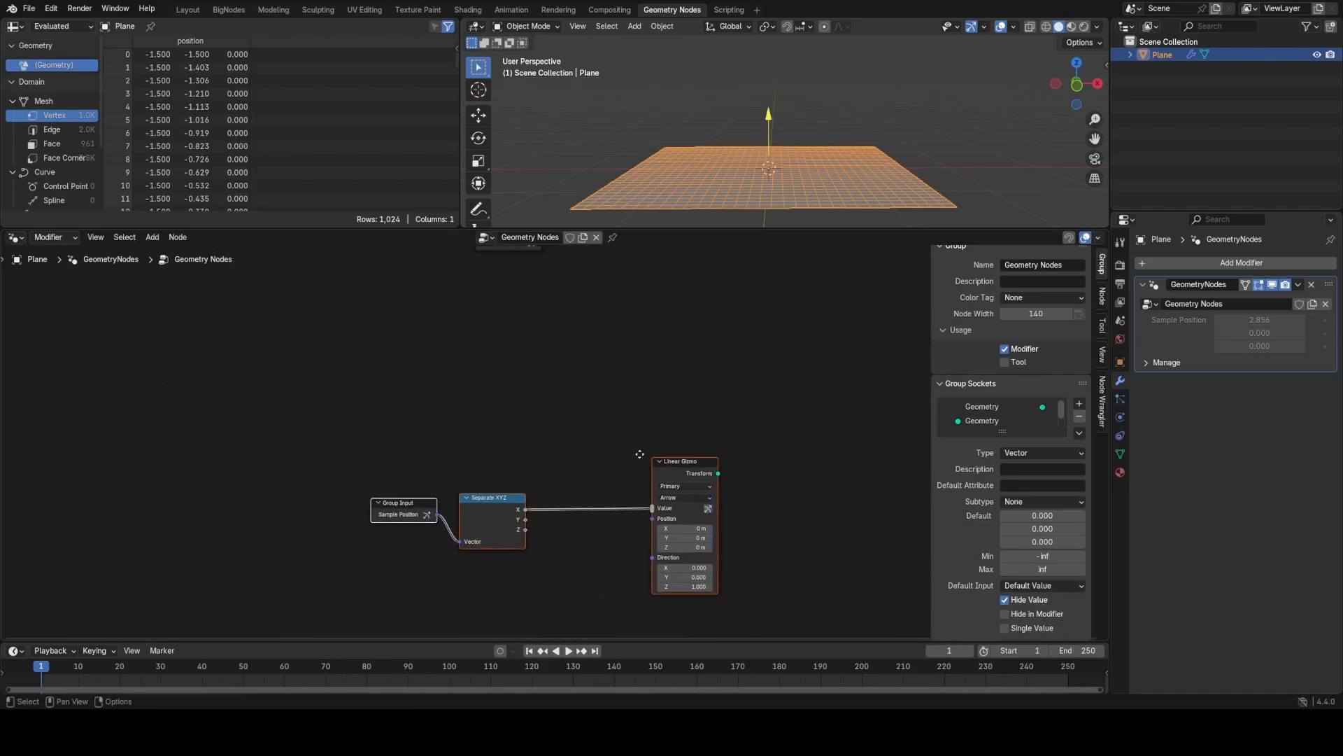
scroll(615, 366, "up", 3)
middle_click_drag(621, 367, 661, 589)
scroll(598, 451, "up", 8)
scroll(576, 483, "down", 6)
middle_click_drag(619, 455, 581, 493)
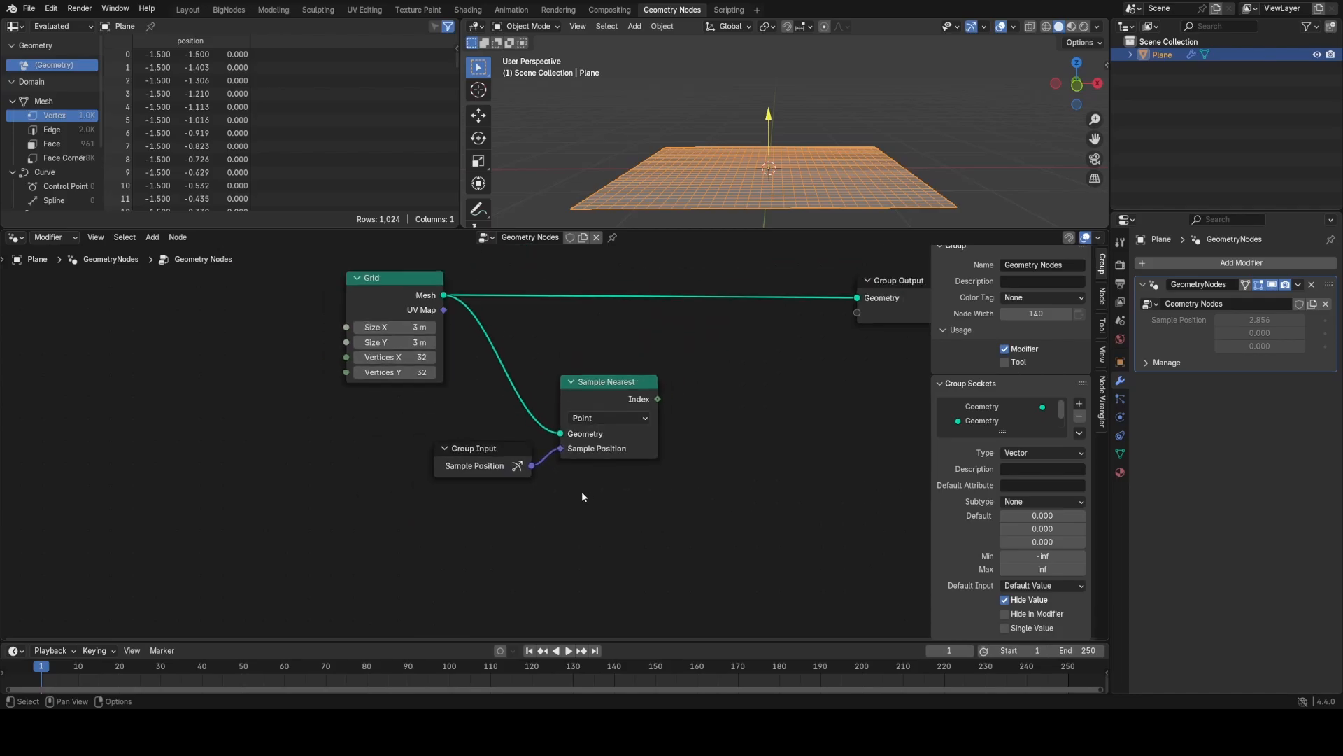
left_click_drag(333, 501, 690, 278)
scroll(546, 504, "up", 3)
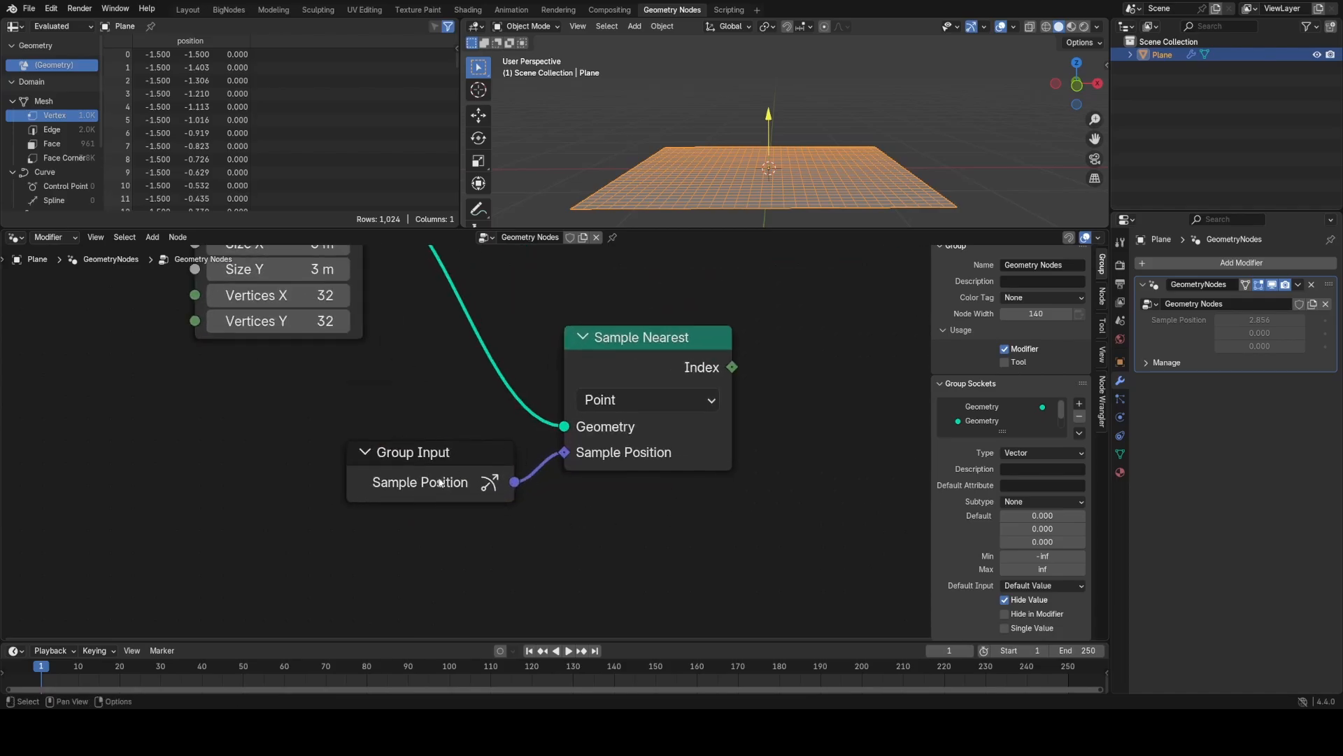
left_click(473, 486)
scroll(509, 389, "down", 2)
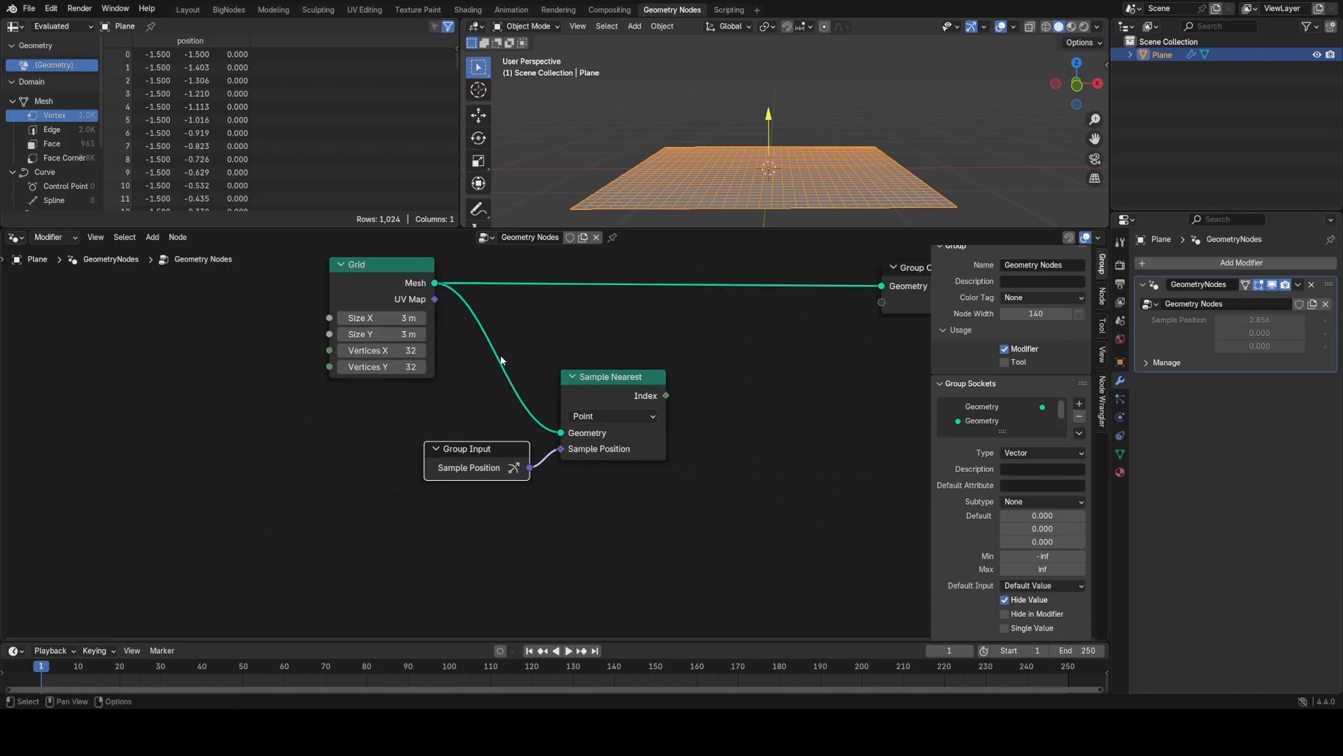
middle_click_drag(703, 434, 560, 435)
scroll(606, 409, "up", 2)
scroll(607, 409, "down", 5)
Step: Set the Linear Gizmo's Direction to Z 0 and X 1
middle_click_drag(606, 602, 602, 266)
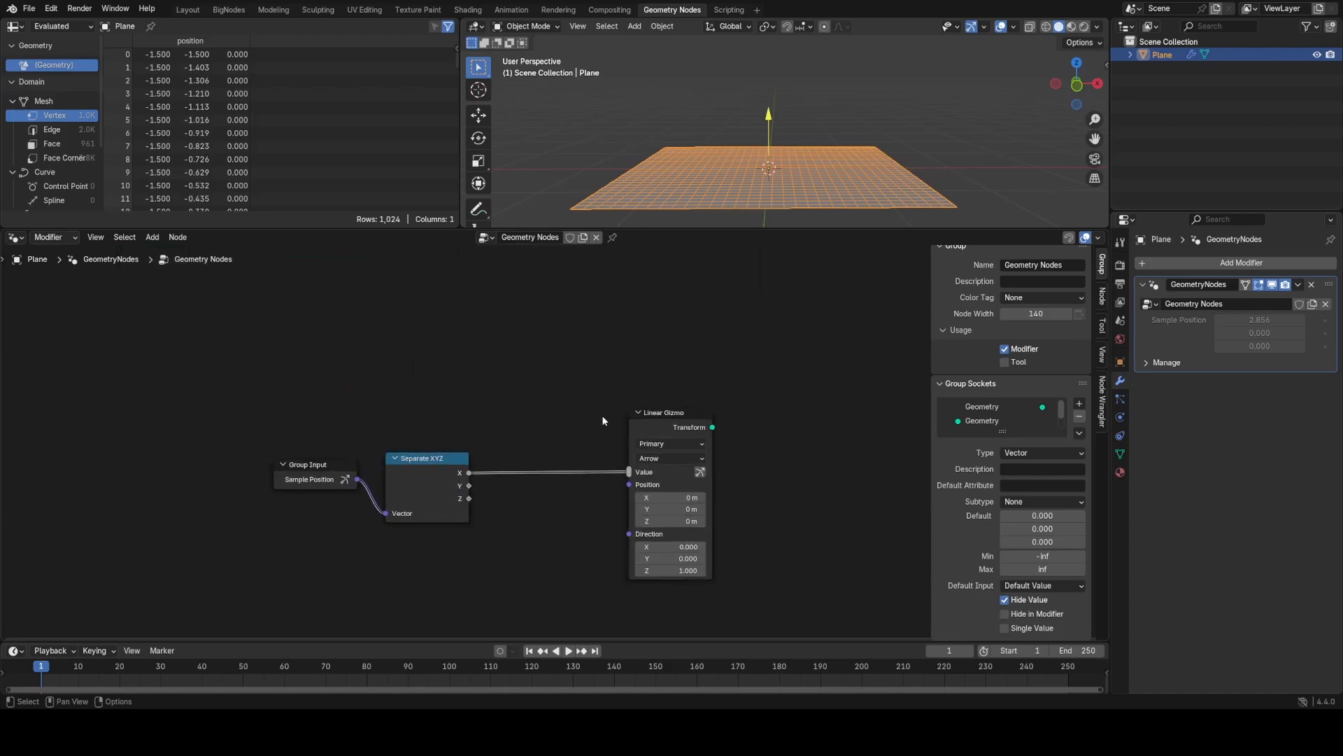
scroll(587, 381, "up", 2)
middle_click_drag(599, 483, 553, 489)
scroll(587, 376, "up", 3)
scroll(555, 472, "down", 3)
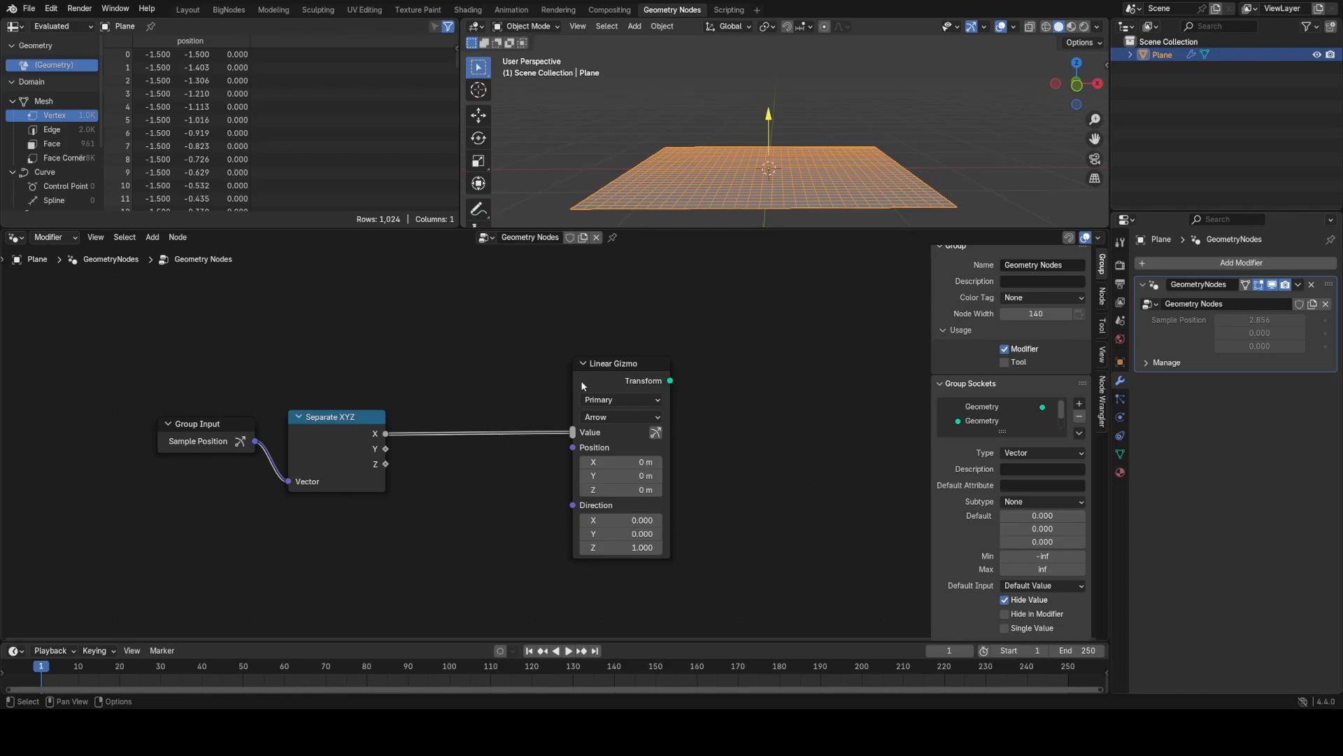
scroll(604, 420, "up", 2)
scroll(780, 161, "up", 4)
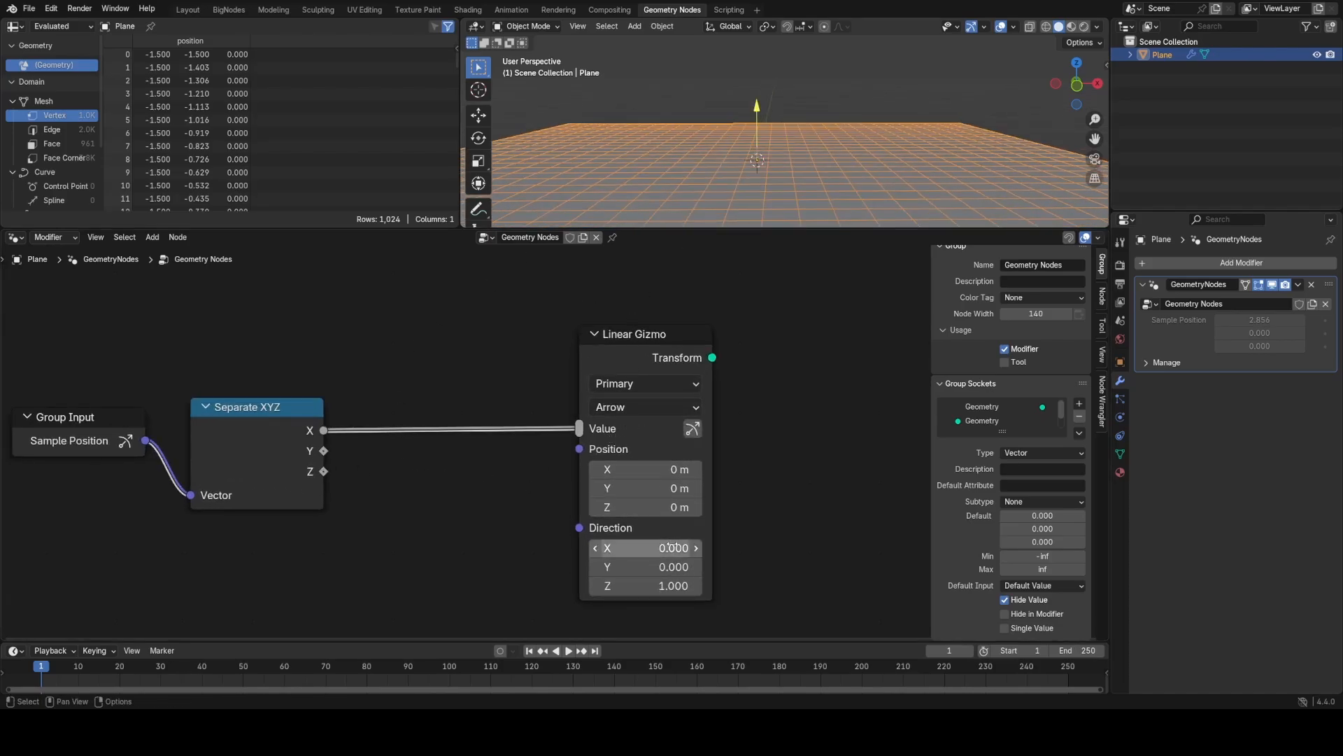
left_click(647, 585)
type("0")
key("Return")
left_click(649, 549)
type("1")
key("Return")
middle_click_drag(790, 145, 799, 170)
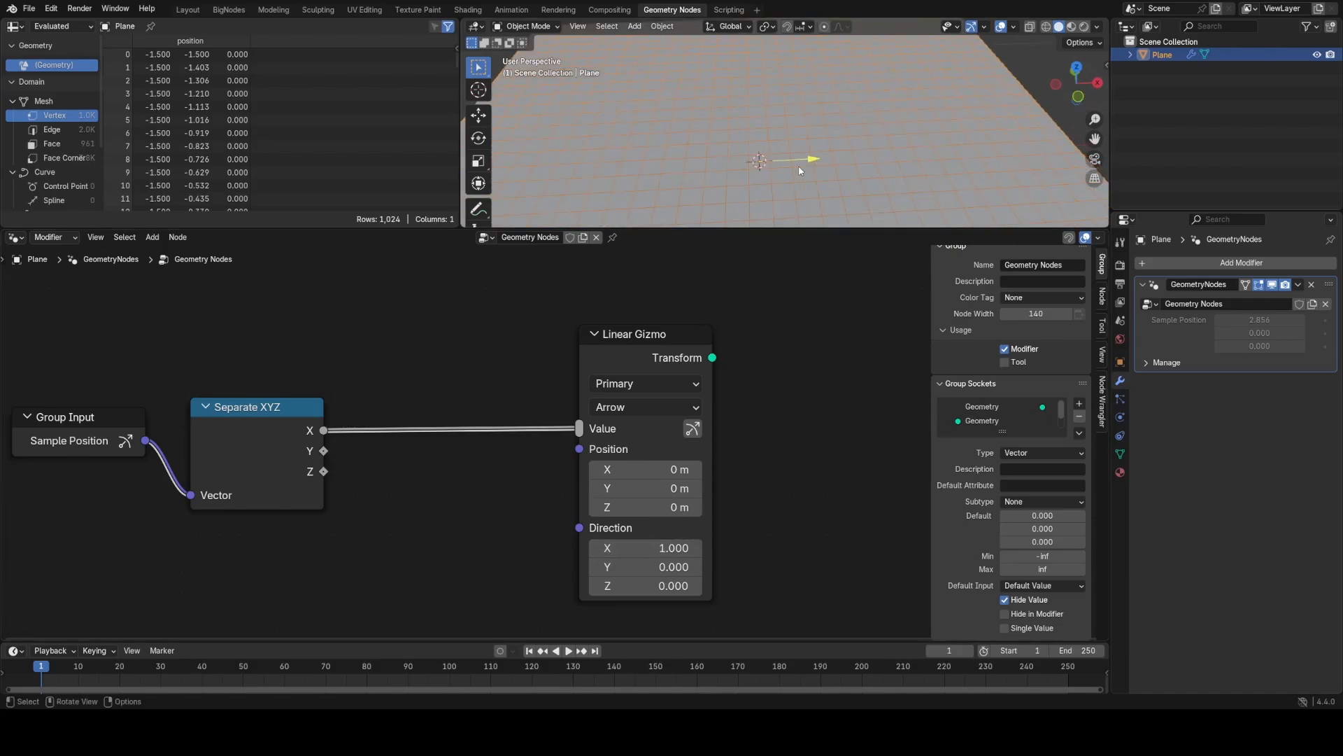
Step: Set the Linear Gizmo's color to X
left_click(633, 405)
left_click(634, 386)
left_click(630, 468)
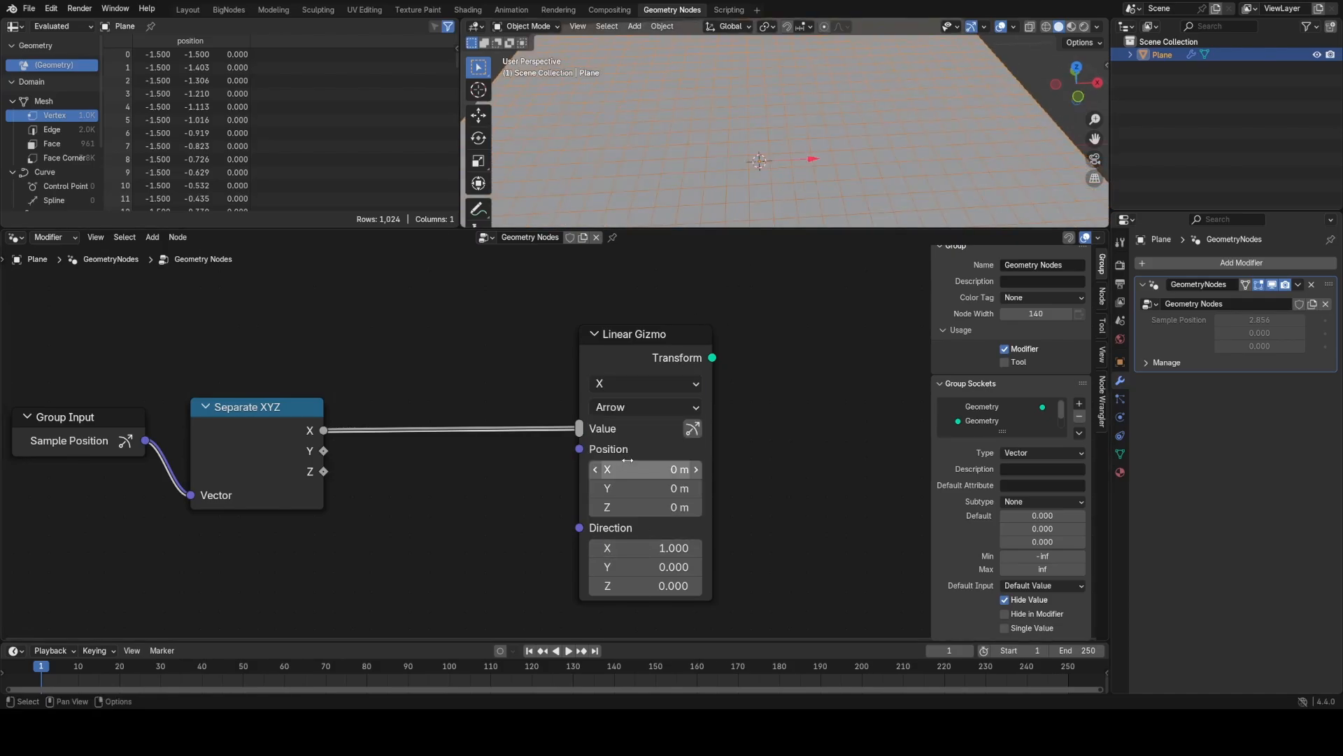
middle_click_drag(745, 158, 777, 215)
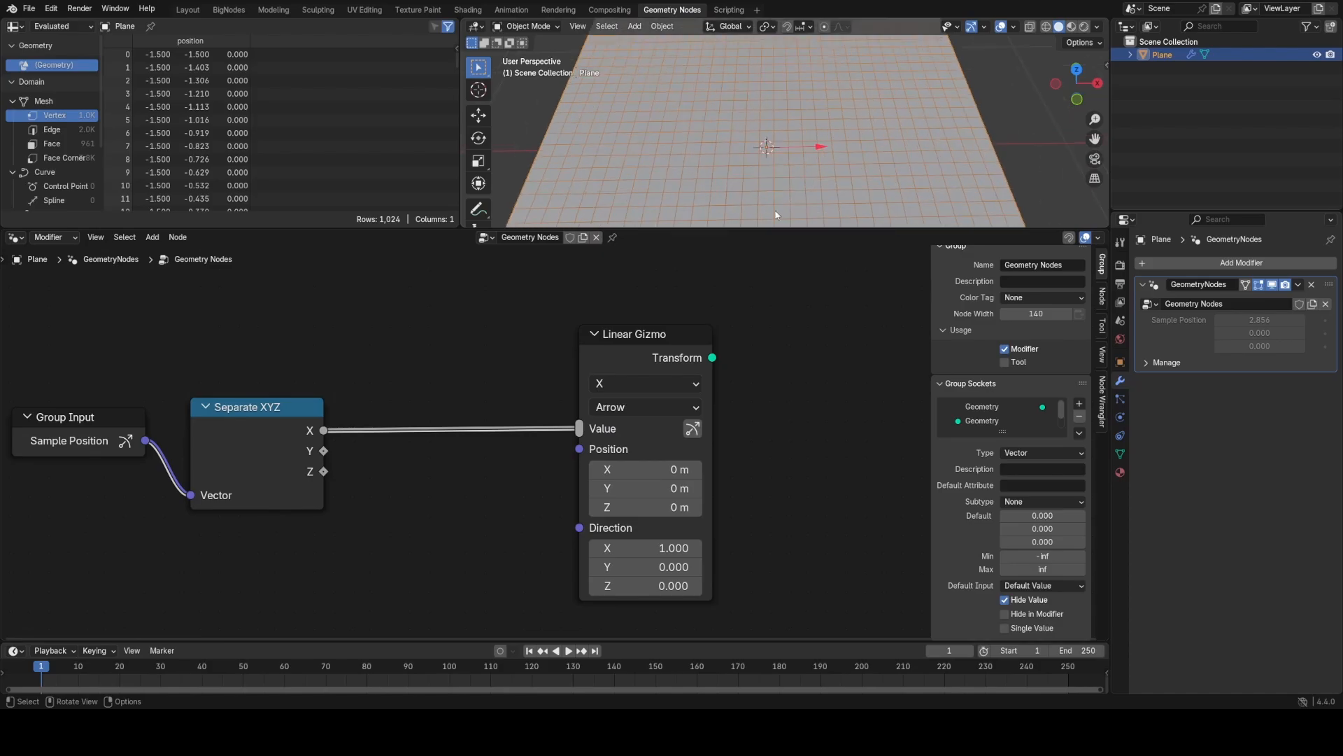
Step: Move the Separate XYZ node slightly up and pull the red gizmo arrow outward along the X axis
middle_click_drag(736, 394, 732, 424)
middle_click_drag(389, 498, 476, 486)
left_click(333, 482)
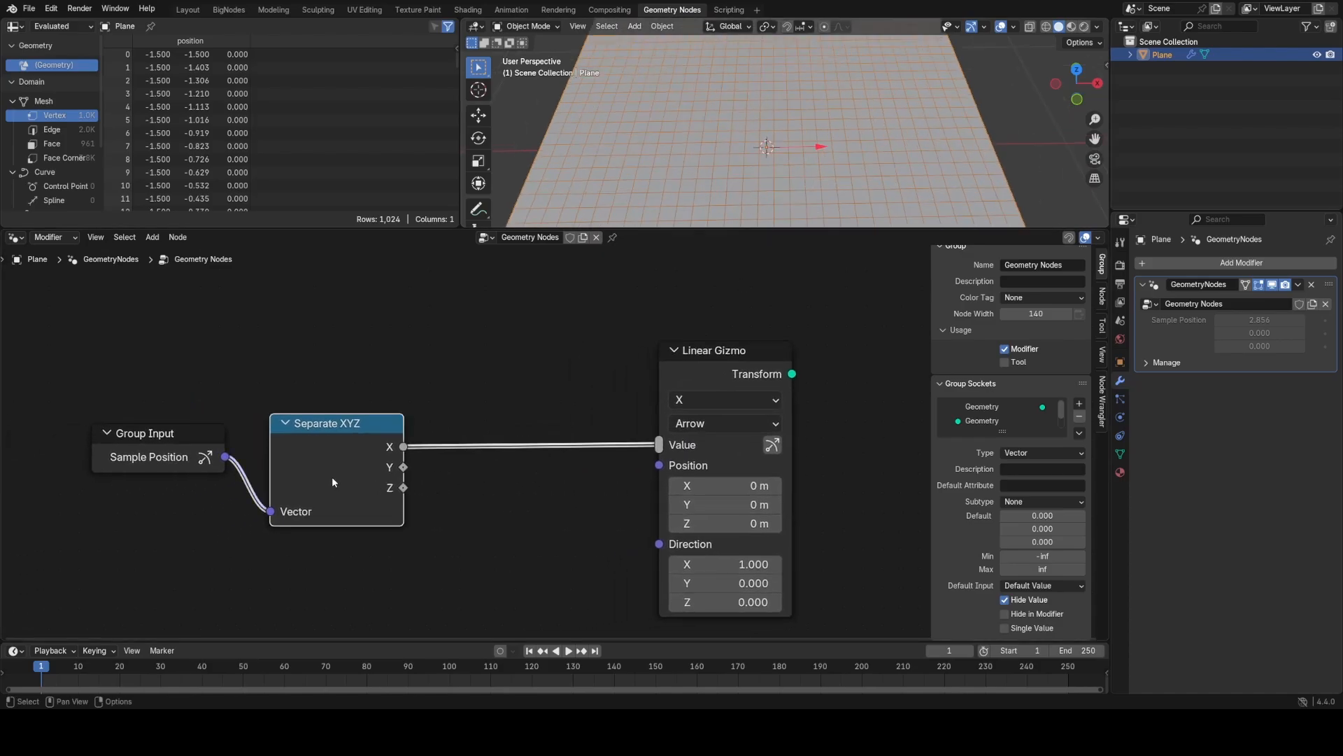
left_click_drag(332, 482, 350, 442)
left_click_drag(807, 153, 978, 149)
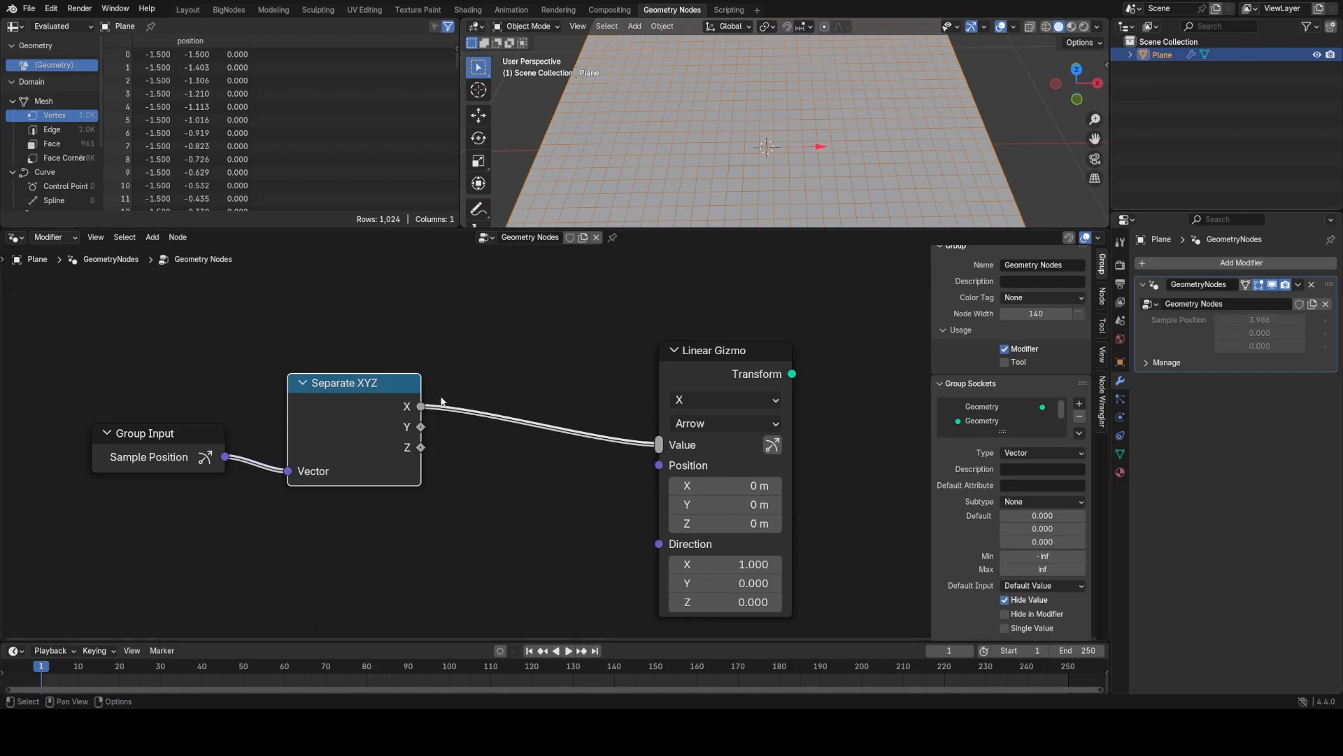
Step: Duplicate the Group Input below Separate XYZ and connect its Sample Position to the Linear Gizmo's Position
key("shift+d")
left_click(401, 537)
left_click_drag(448, 550, 688, 467)
Step: Pull the red gizmo arrow back toward the grid to set Sample Position X to 0.765
scroll(837, 82, "down", 6)
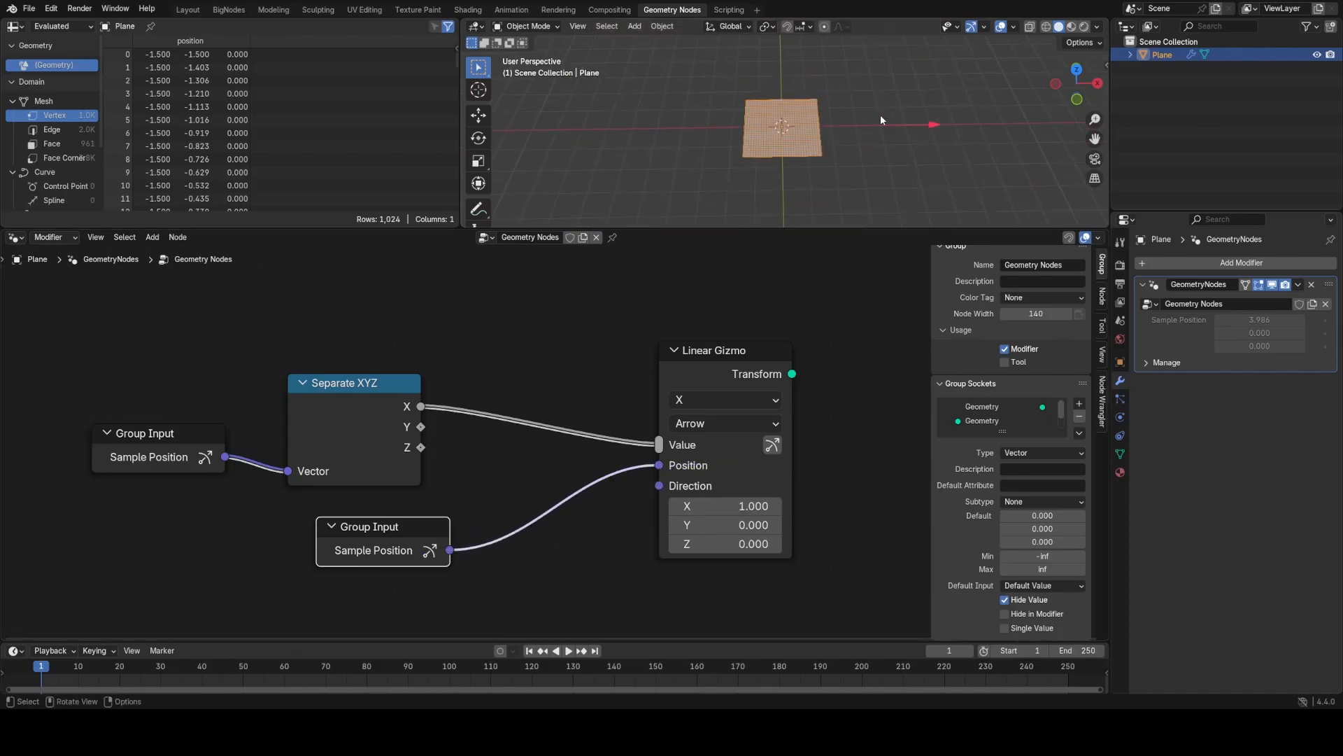
left_click_drag(932, 125, 874, 140)
scroll(876, 140, "up", 5)
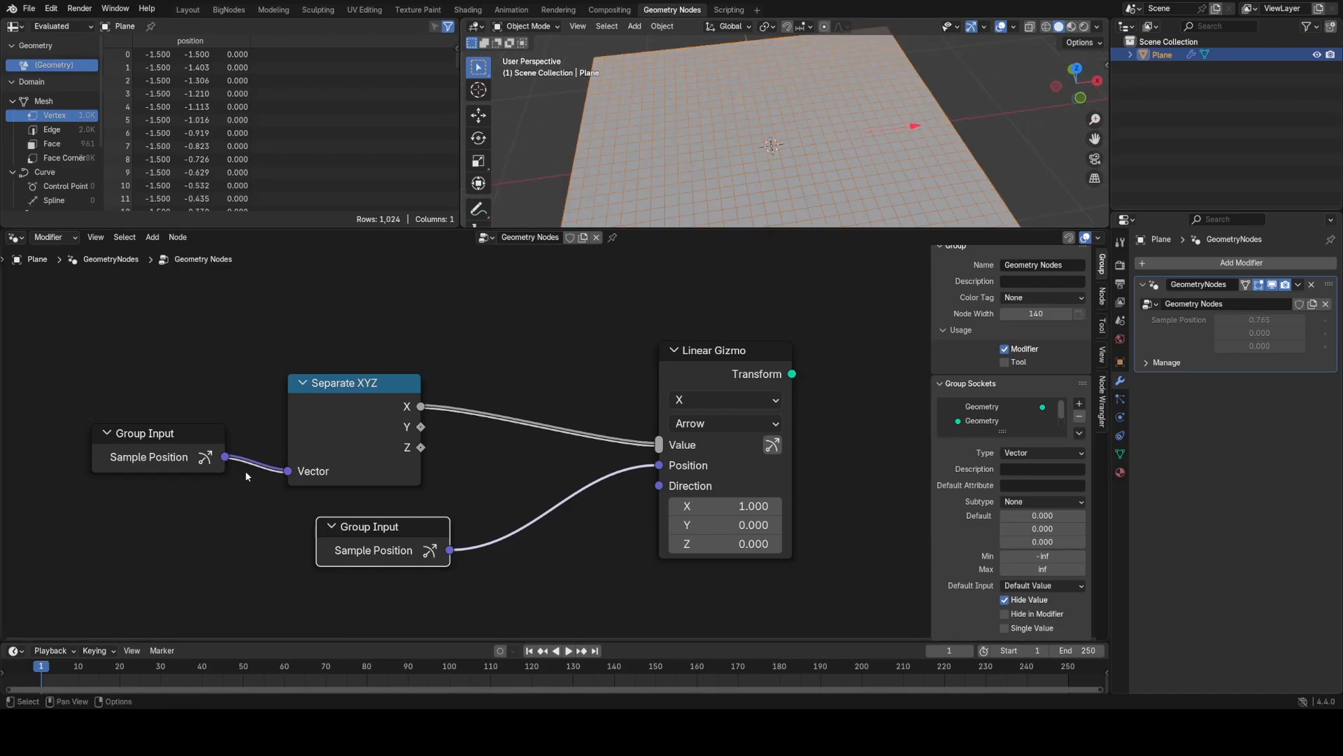
Step: Connect the original Group Input's Sample Position to the Linear Gizmo's Position and delete the duplicate Group Input
left_click_drag(227, 458, 666, 467)
left_click_drag(437, 538, 420, 573)
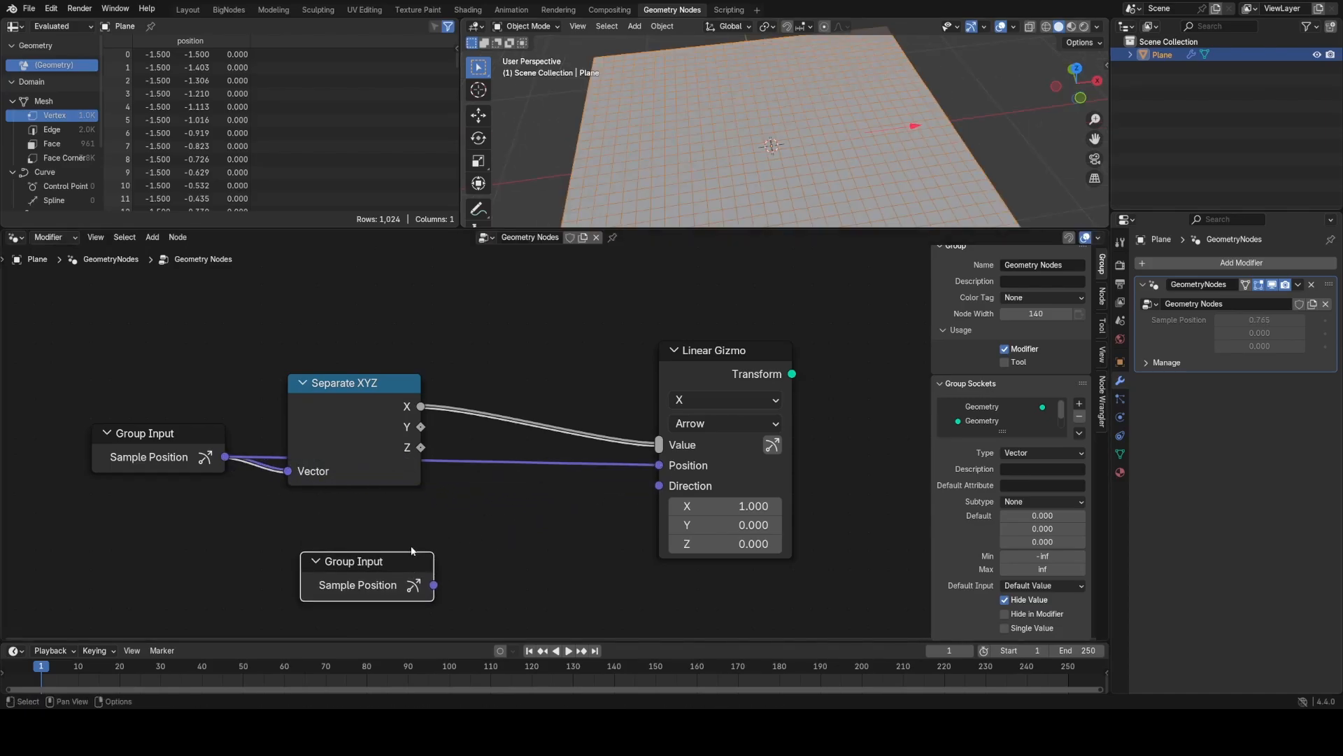
key("x")
Step: Move Separate XYZ above the Position link and nudge the Linear Gizmo node slightly up
left_click_drag(335, 430, 389, 381)
scroll(552, 441, "up", 2)
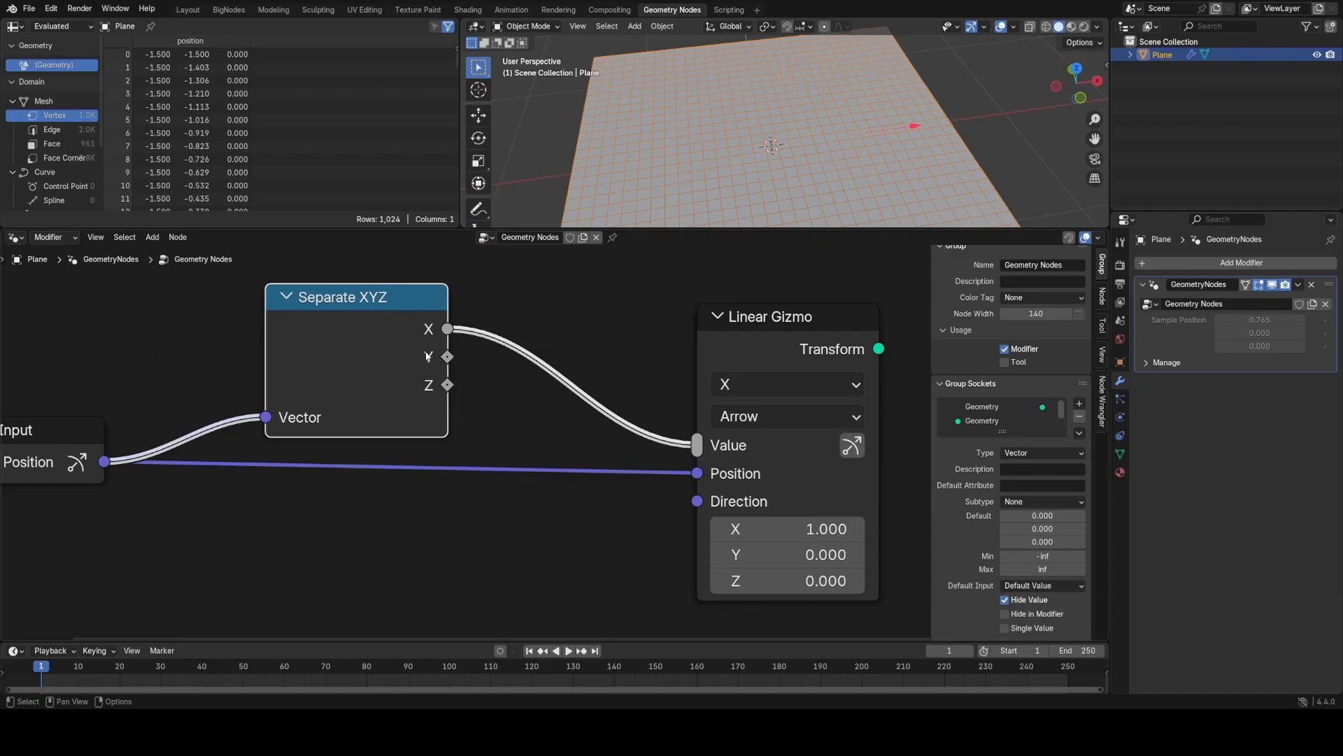
middle_click_drag(379, 312, 496, 326)
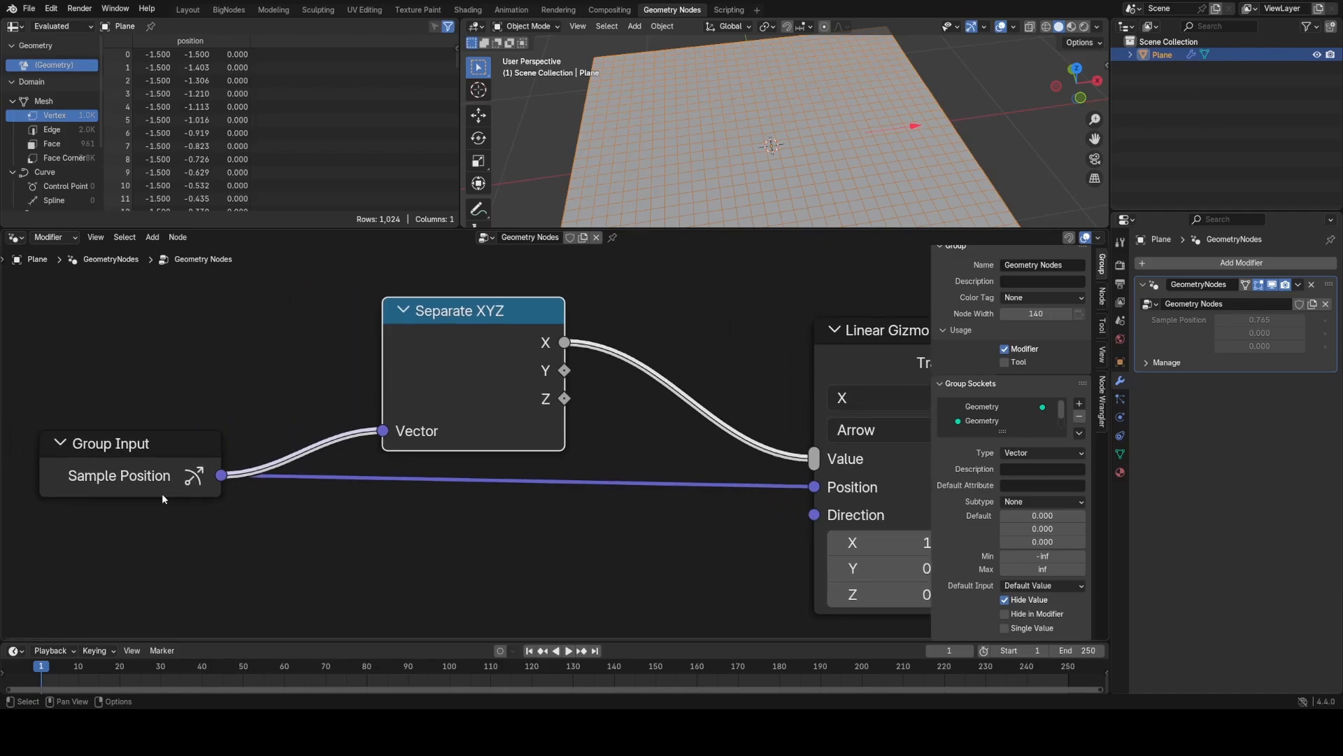
left_click_drag(889, 518, 890, 508)
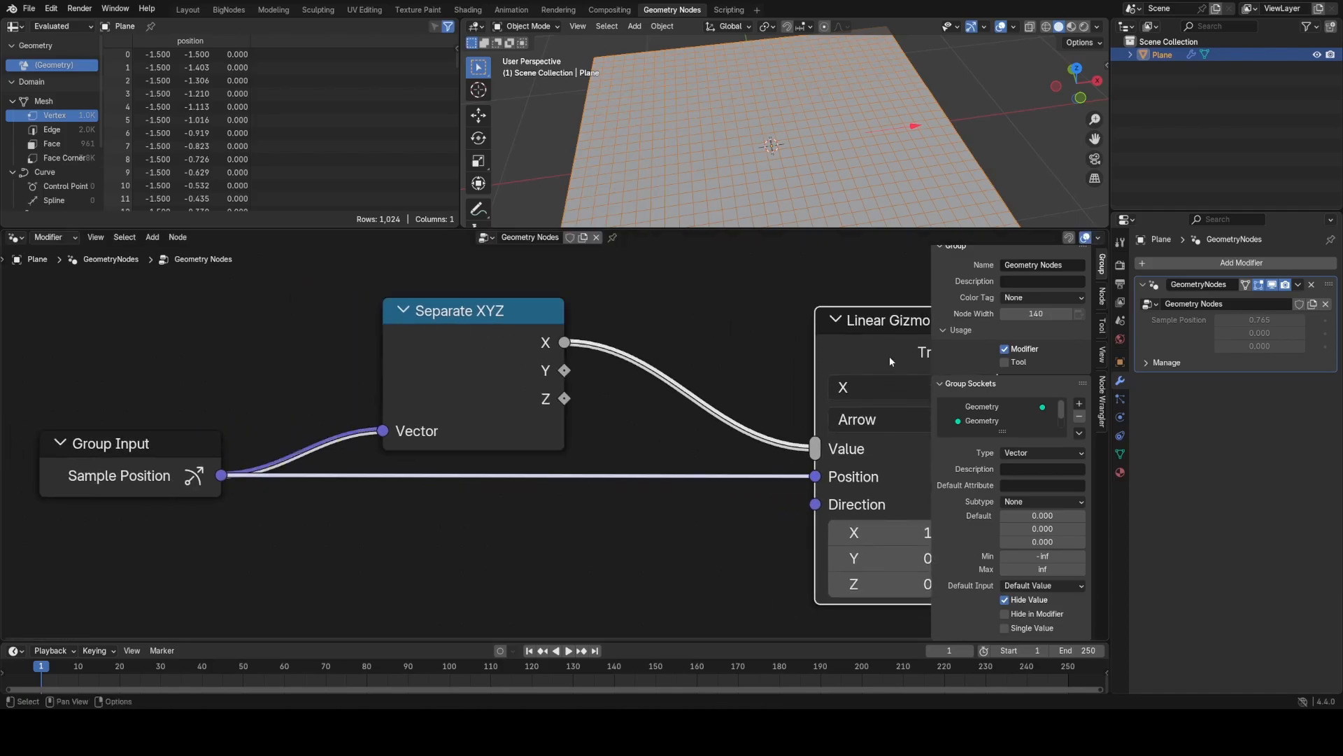
Step: Mark the Linear Gizmo's Value and Position sockets with an annotation stroke, and erase it
key("d")
mouse_move(829, 458)
left_mouse_down()
mouse_move(619, 360)
mouse_move(375, 515)
mouse_move(824, 485)
left_mouse_up()
mouse_move(820, 488)
right_mouse_down()
mouse_move(480, 531)
mouse_move(685, 433)
right_mouse_up()
scroll(607, 388, "down", 3)
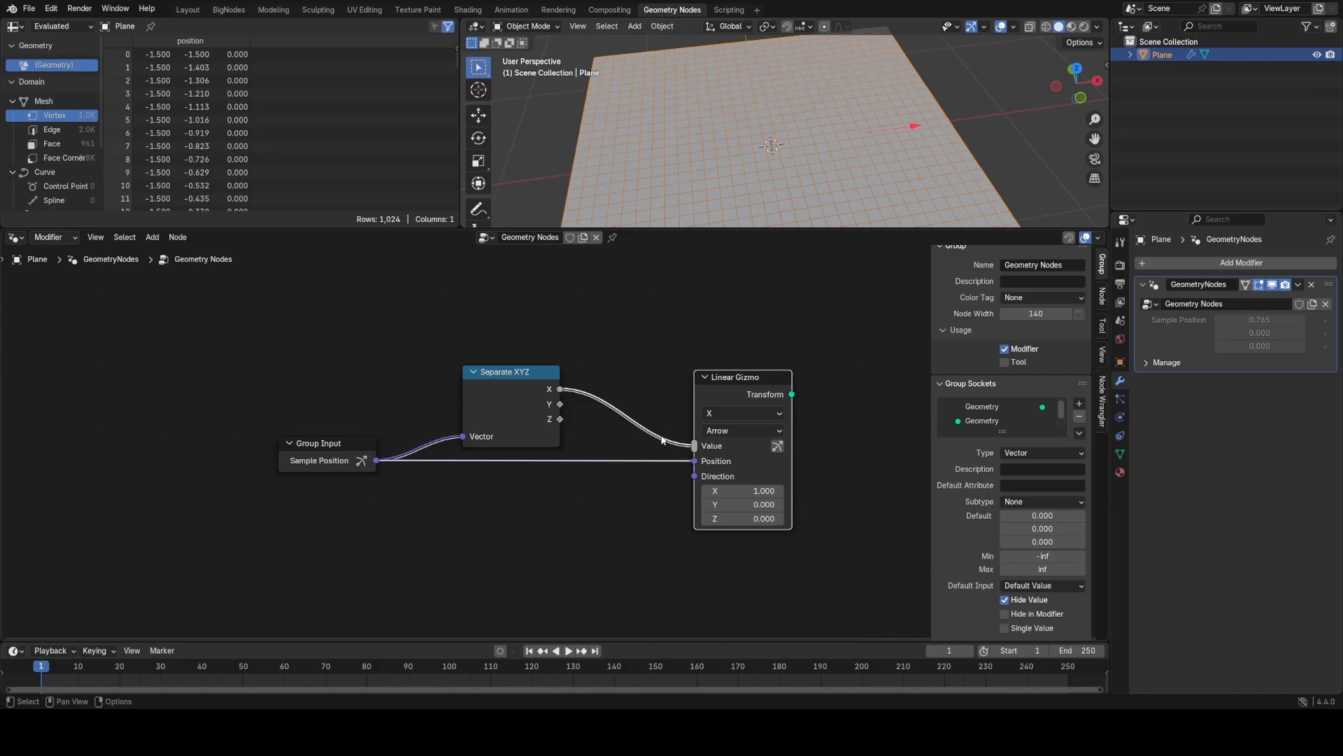
Step: Duplicate the Linear Gizmo node and place the copy directly below the original
scroll(684, 420, "up", 2)
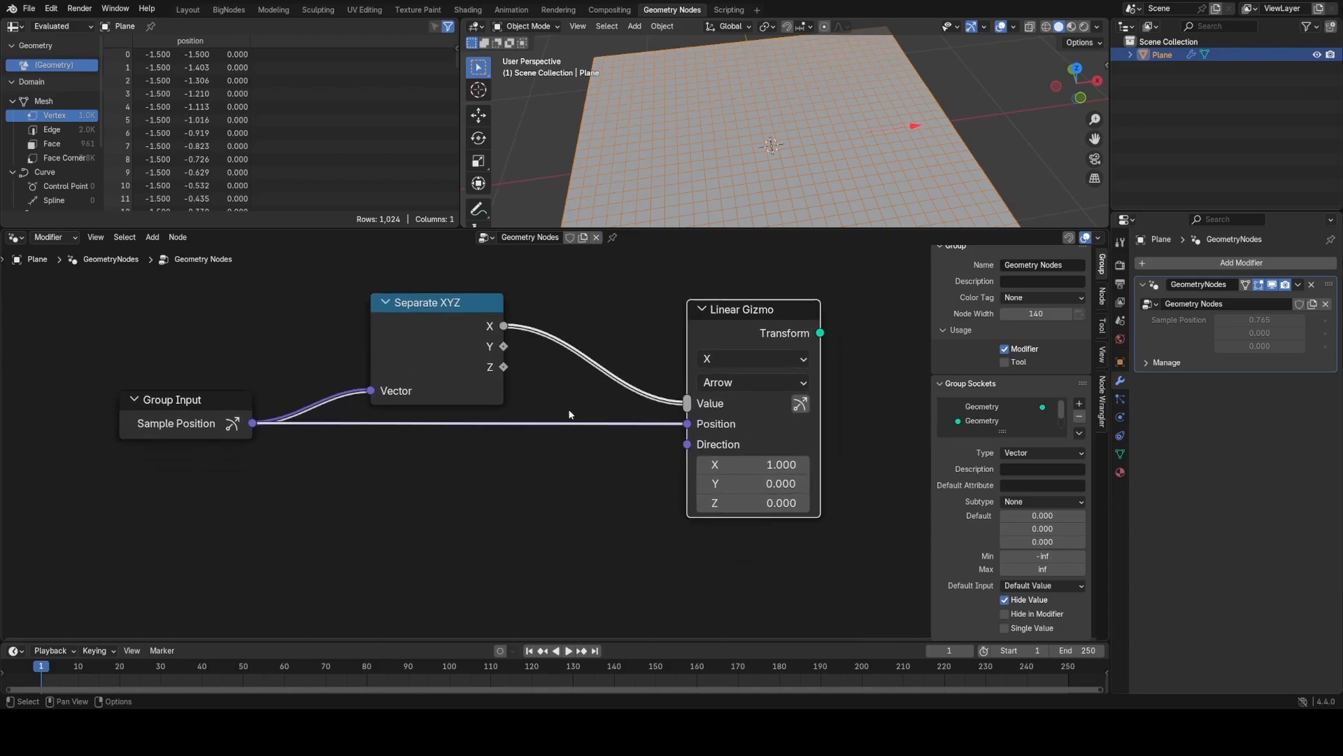
key("shift+d")
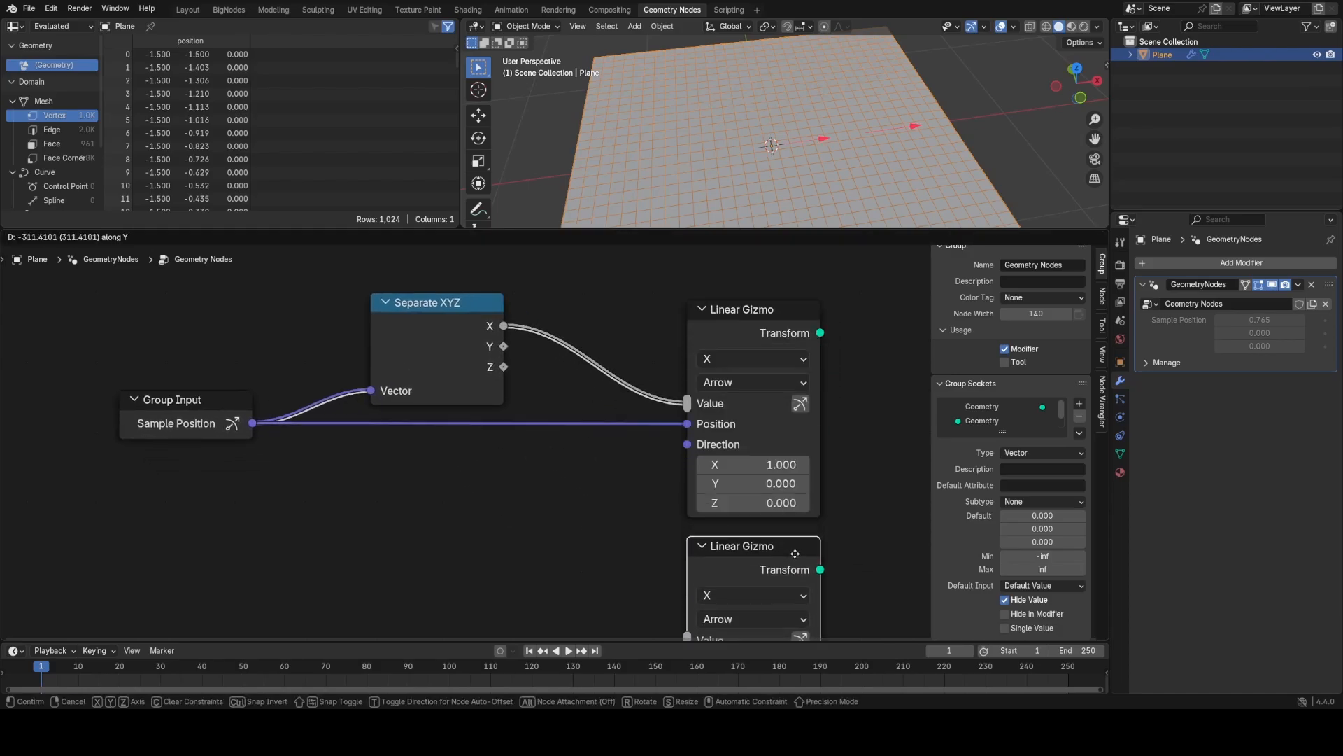
left_click(816, 527)
Step: Add a Transform Gizmo node up beside the Linear Gizmo nodes
scroll(629, 471, "down", 3)
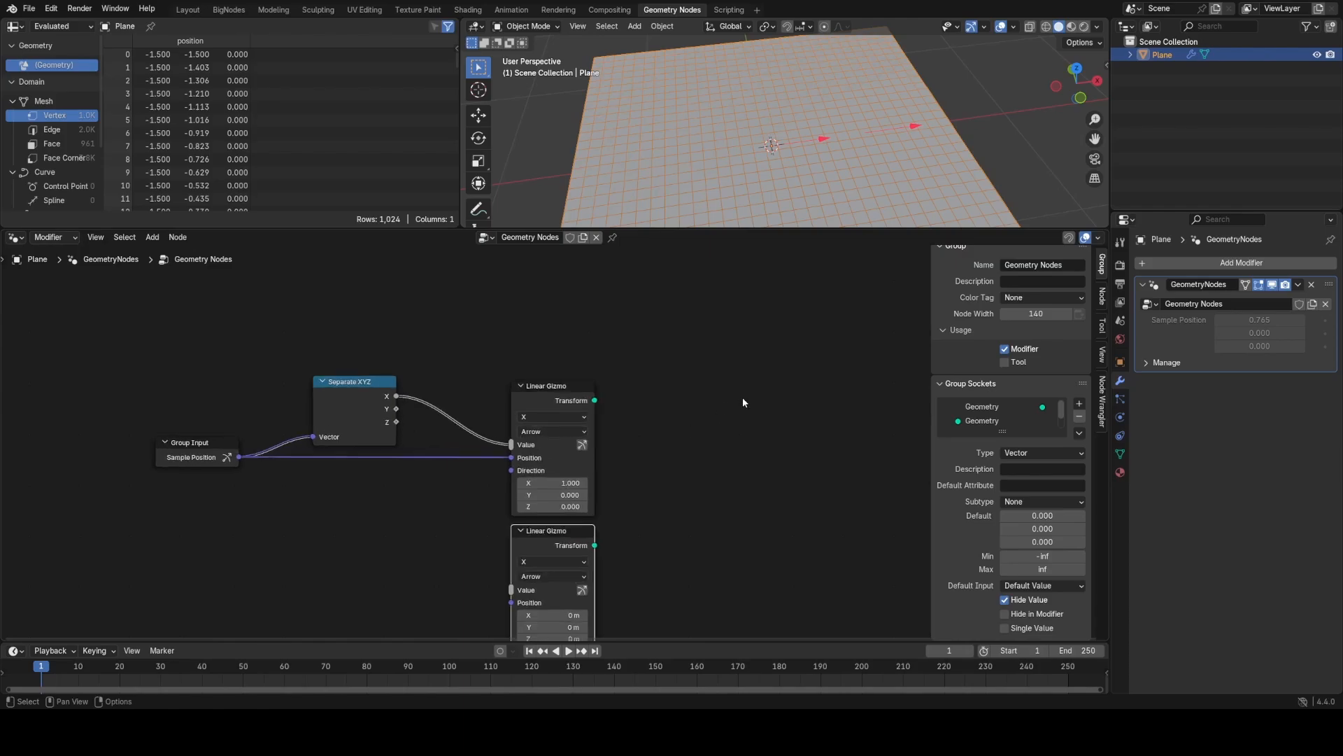
key("shift+a")
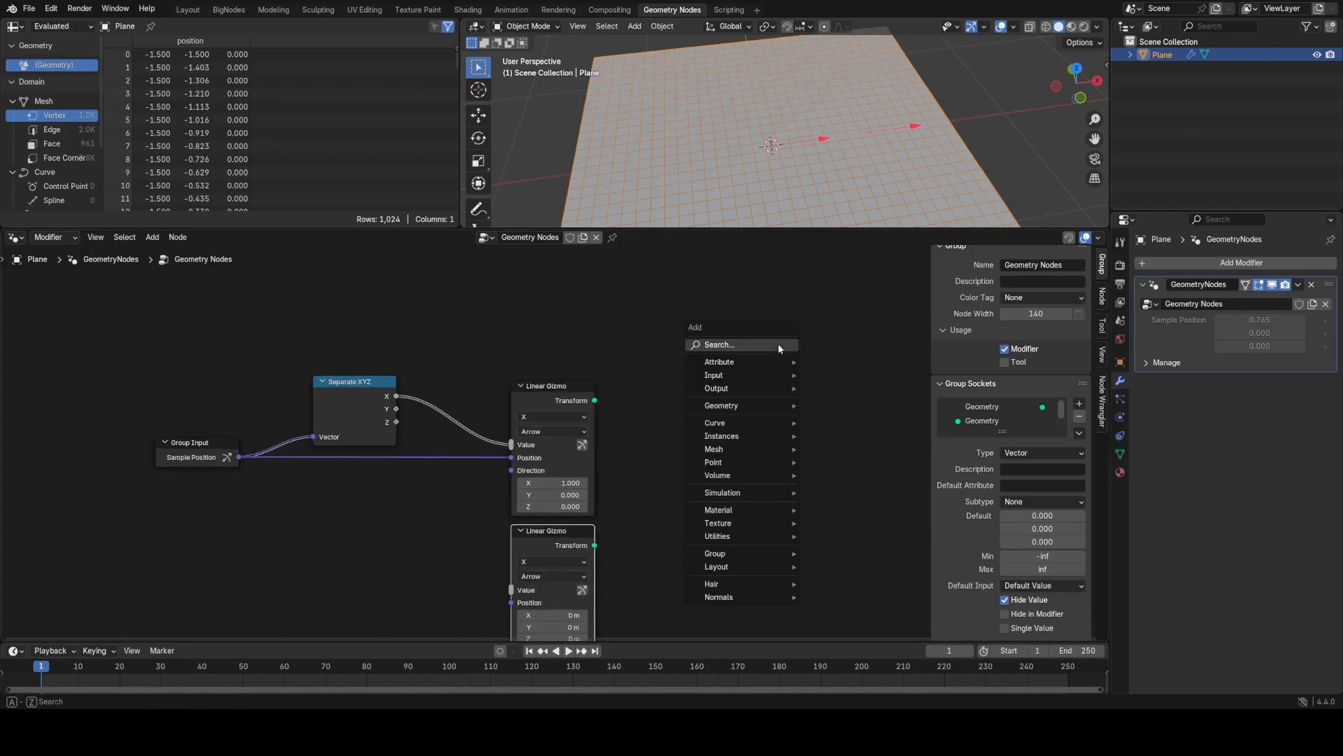
left_click(778, 343)
type("trans")
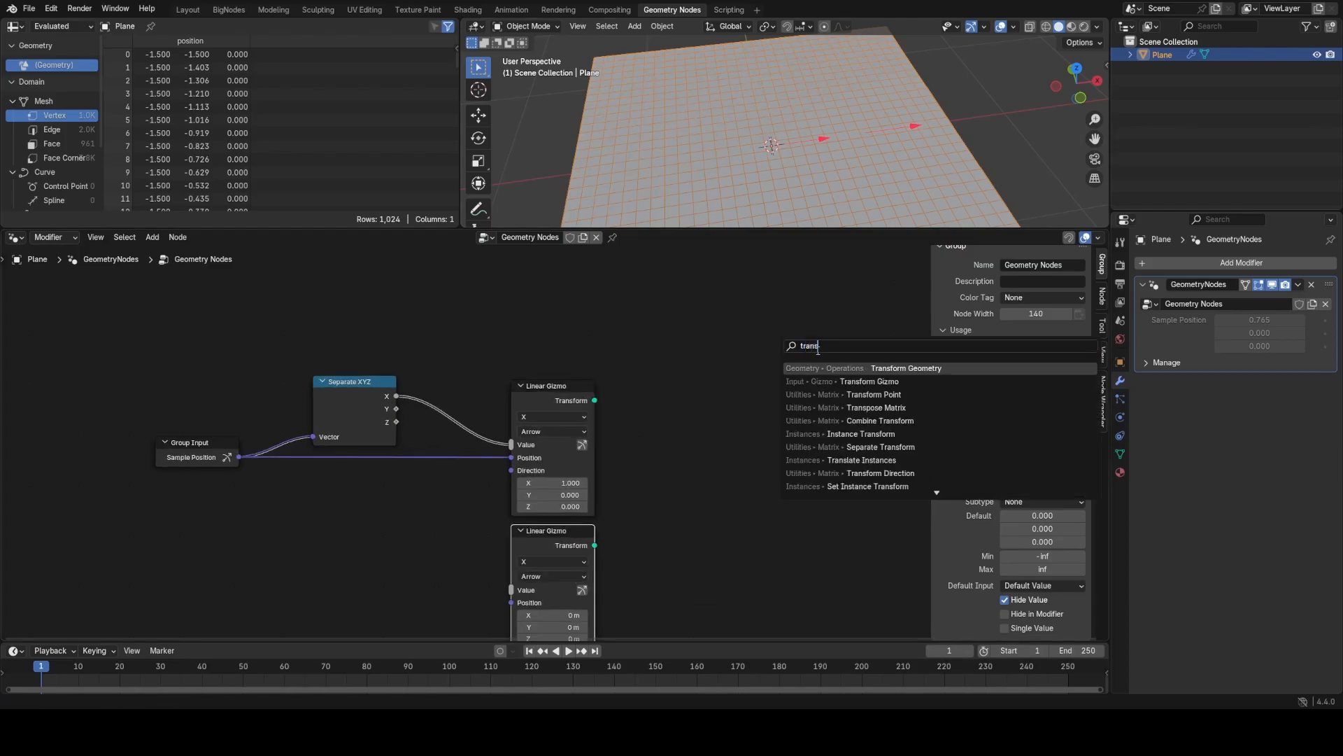
left_click(853, 380)
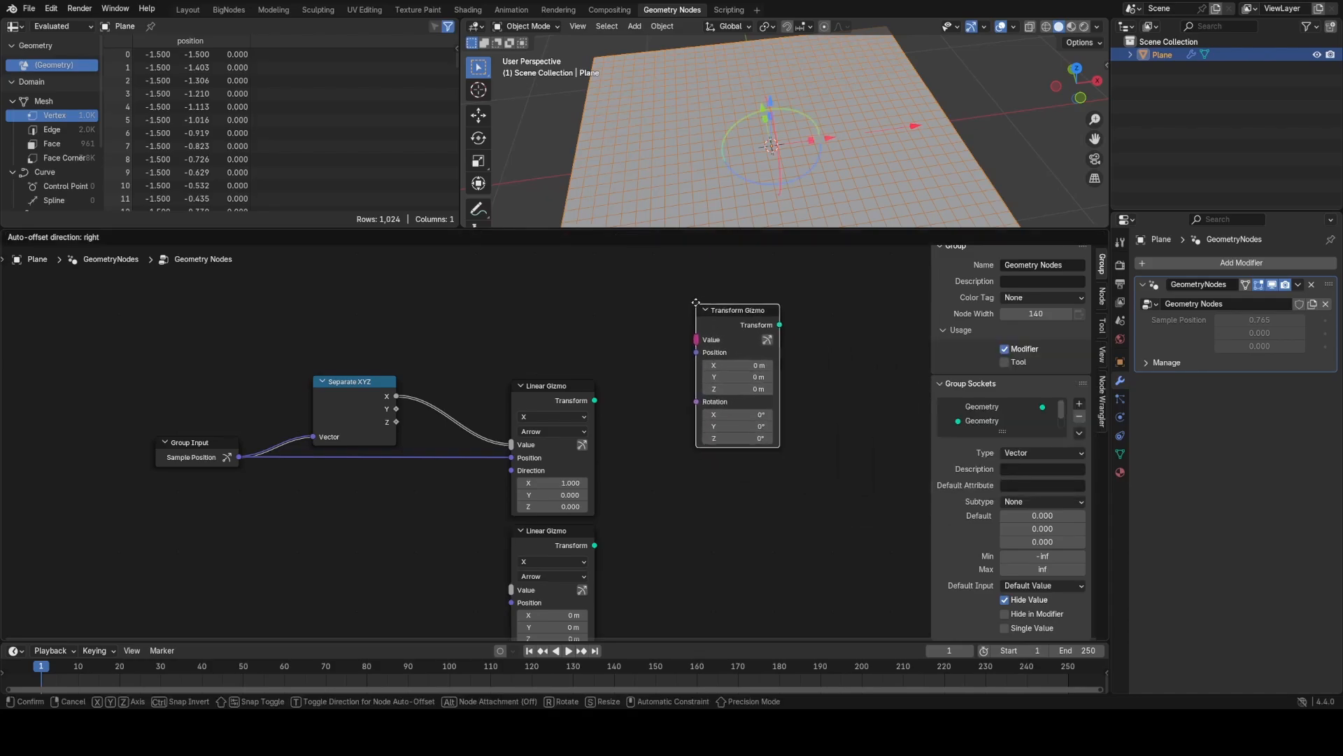
left_click(692, 300)
Step: Inspect the Transform Gizmo's handles on the grid in the viewport, and delete the Transform Gizmo node
middle_click_drag(736, 308, 724, 349)
scroll(704, 381, "up", 2)
middle_click_drag(809, 145, 795, 112)
scroll(795, 111, "up", 5)
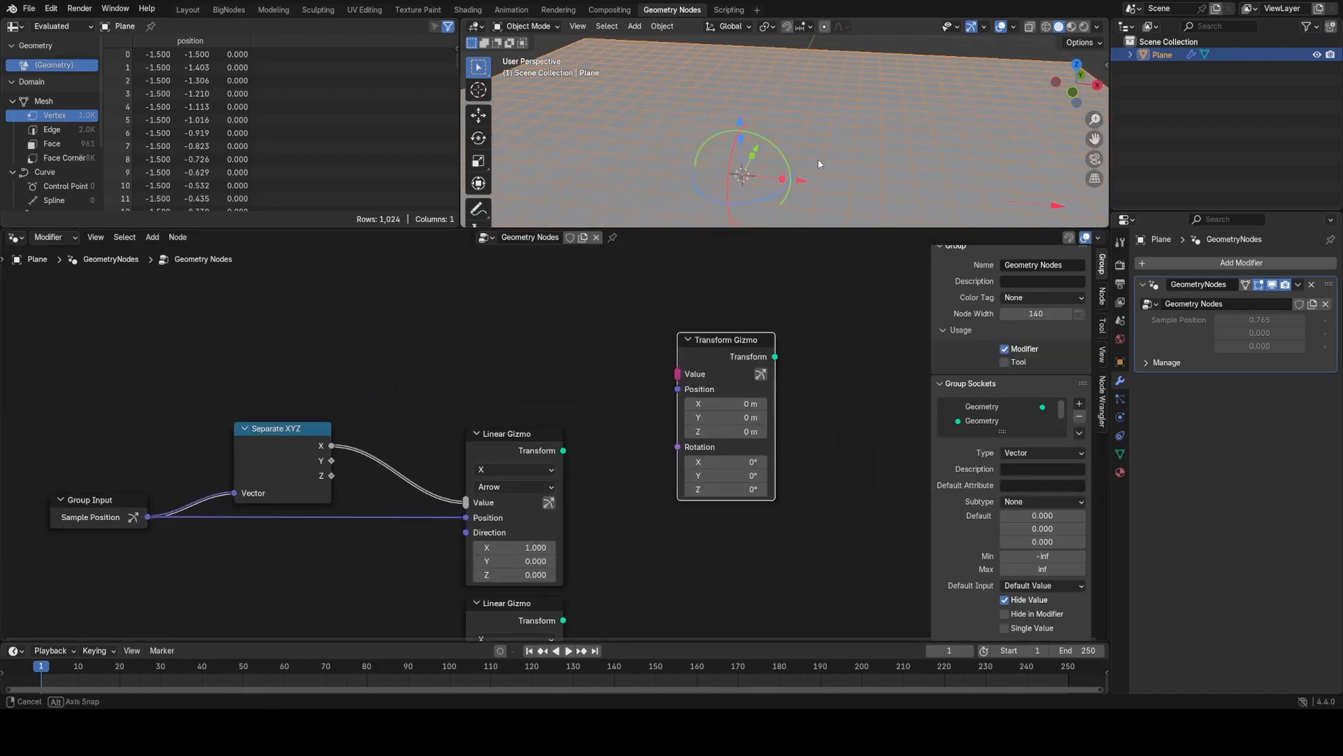
scroll(819, 162, "down", 1)
left_click_drag(768, 144, 781, 193)
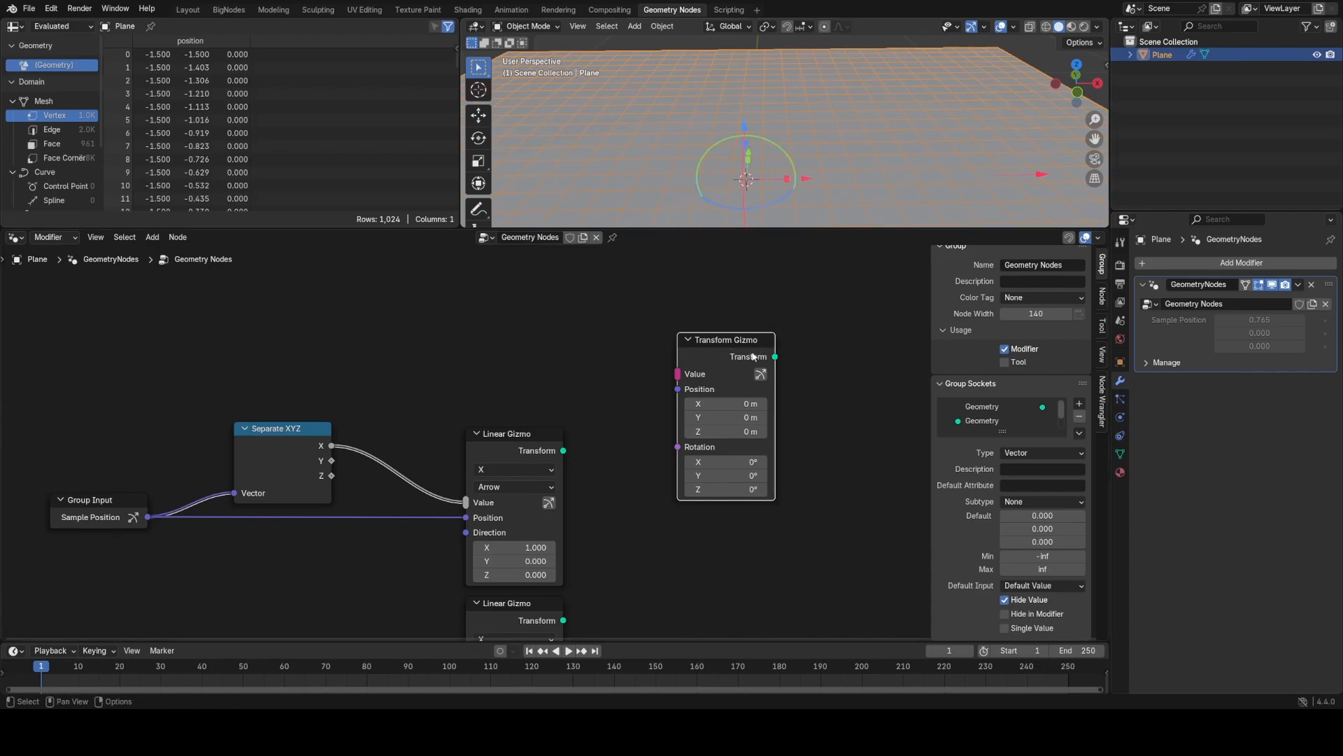
key("x")
scroll(560, 447, "down", 3)
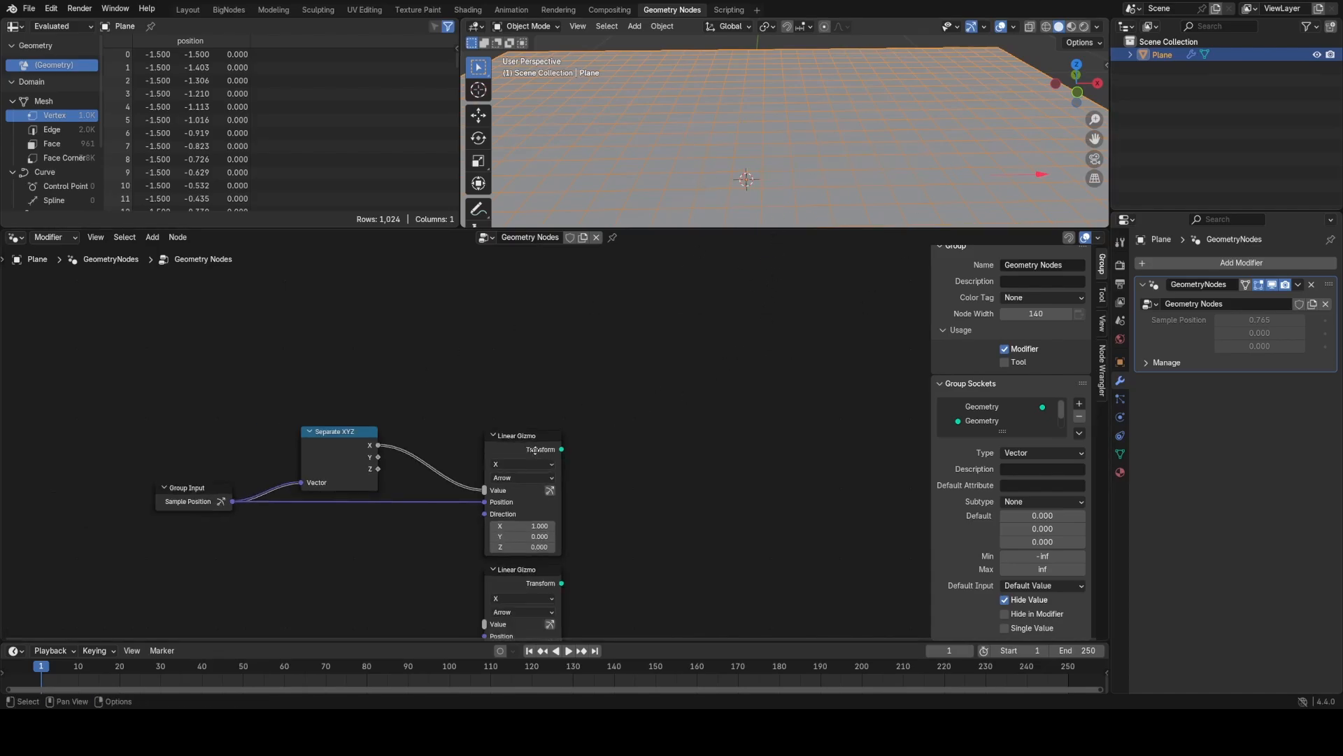
Step: Set the duplicated Linear Gizmo's color to Y and its direction to 0, 1, 0
middle_click_drag(533, 450, 681, 354)
scroll(594, 426, "up", 4)
middle_click_drag(621, 451, 707, 429)
middle_click_drag(742, 493, 632, 417)
left_click(659, 434)
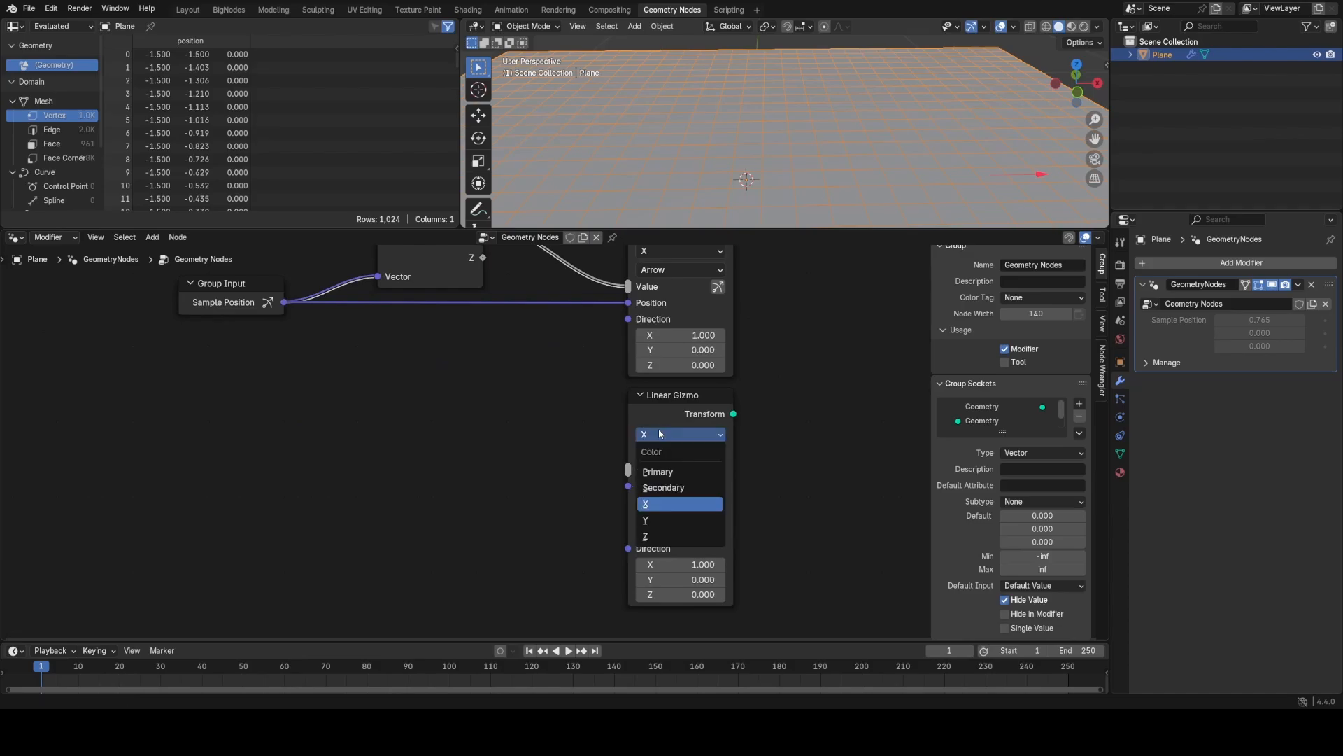
left_click(652, 522)
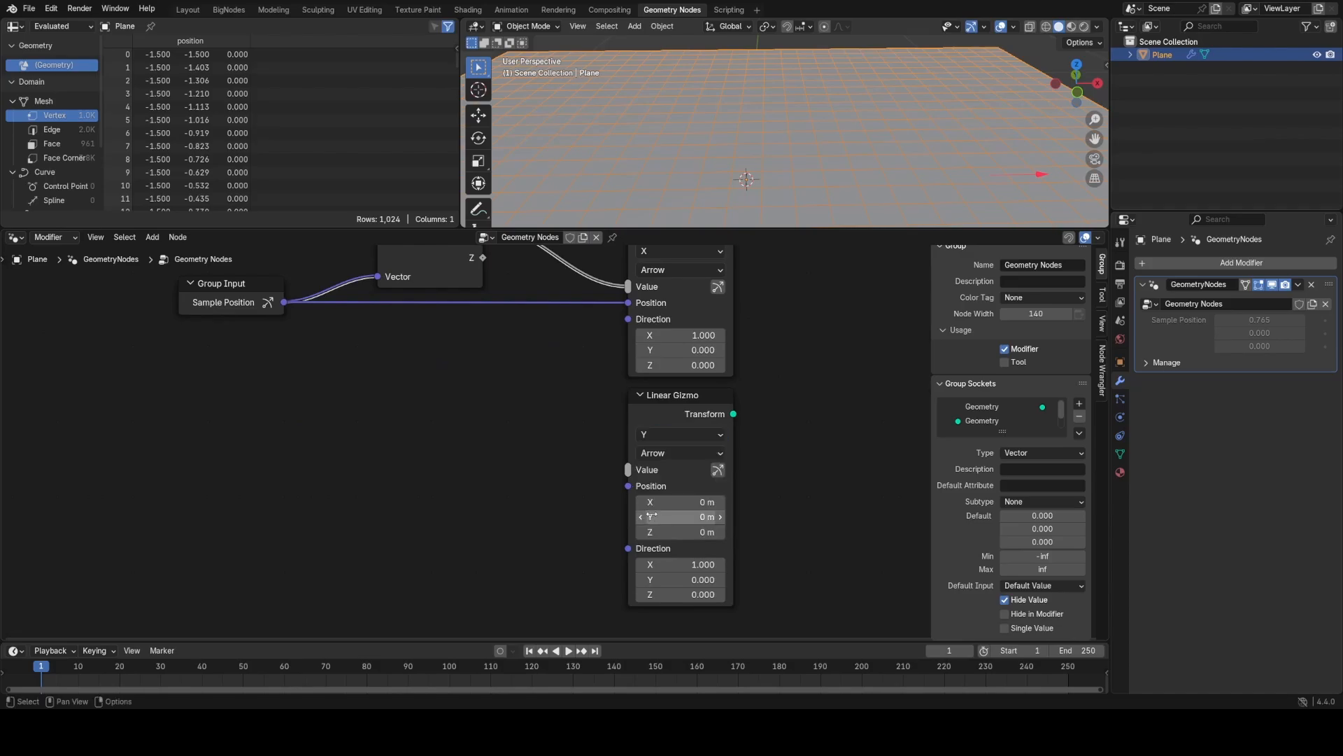
left_click(673, 564)
type("0")
key("Tab")
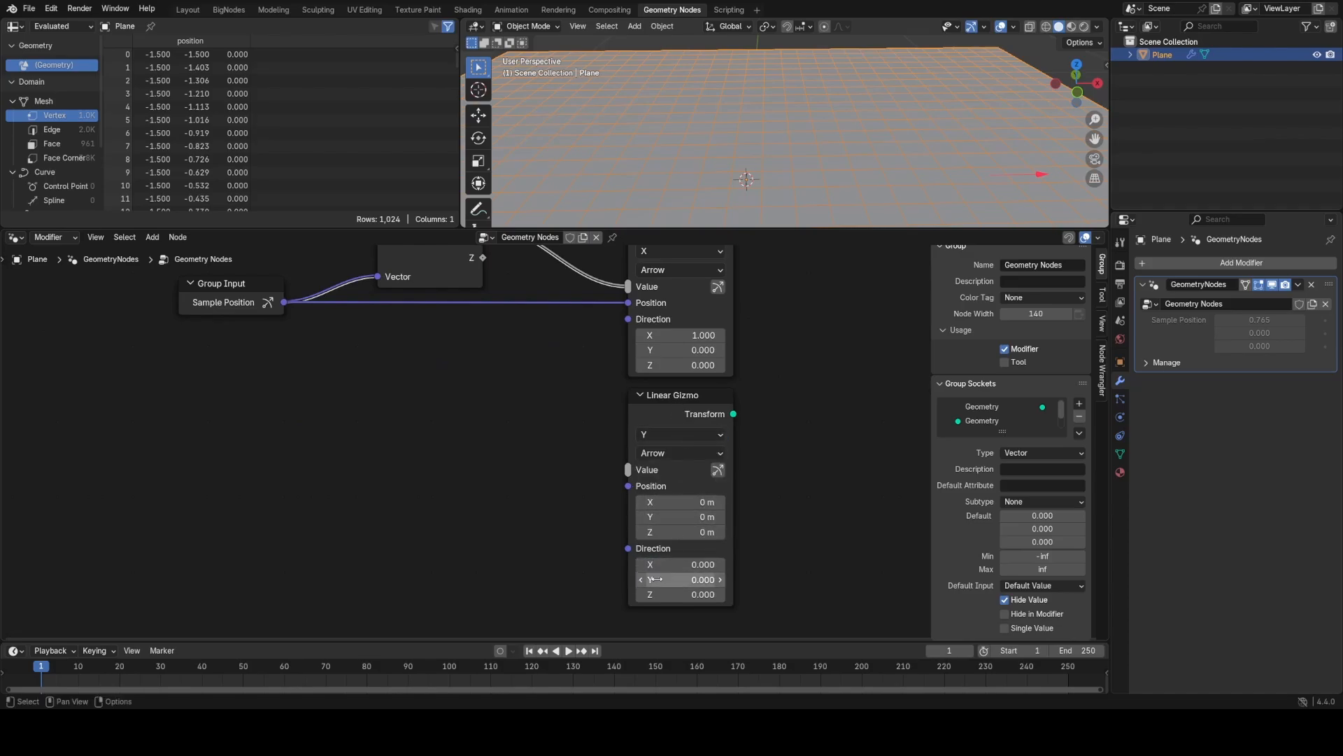
type("01")
key("Return")
Step: Connect Separate XYZ's Y and the Sample Position to the Y gizmo's Value and Position, and try both arrows on the grid
middle_click_drag(511, 360, 515, 426)
scroll(515, 425, "down", 1)
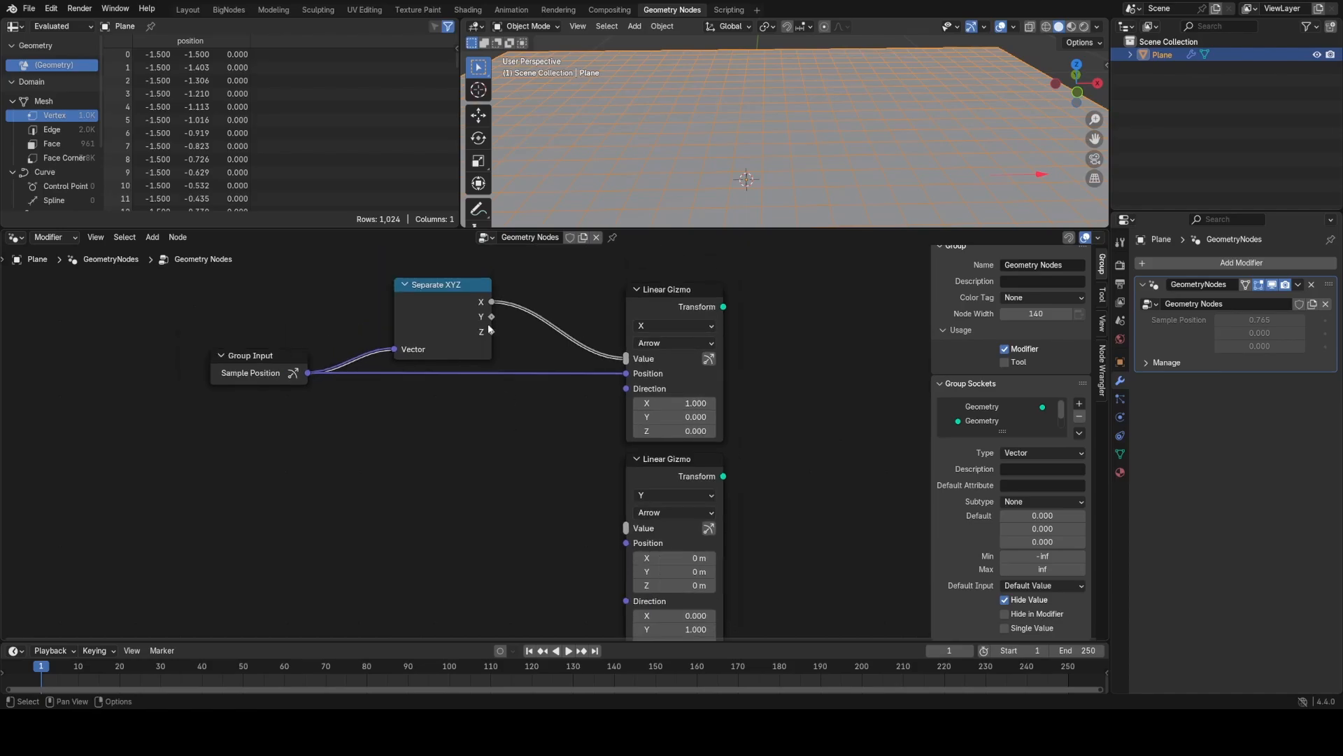
left_click_drag(492, 330, 626, 529)
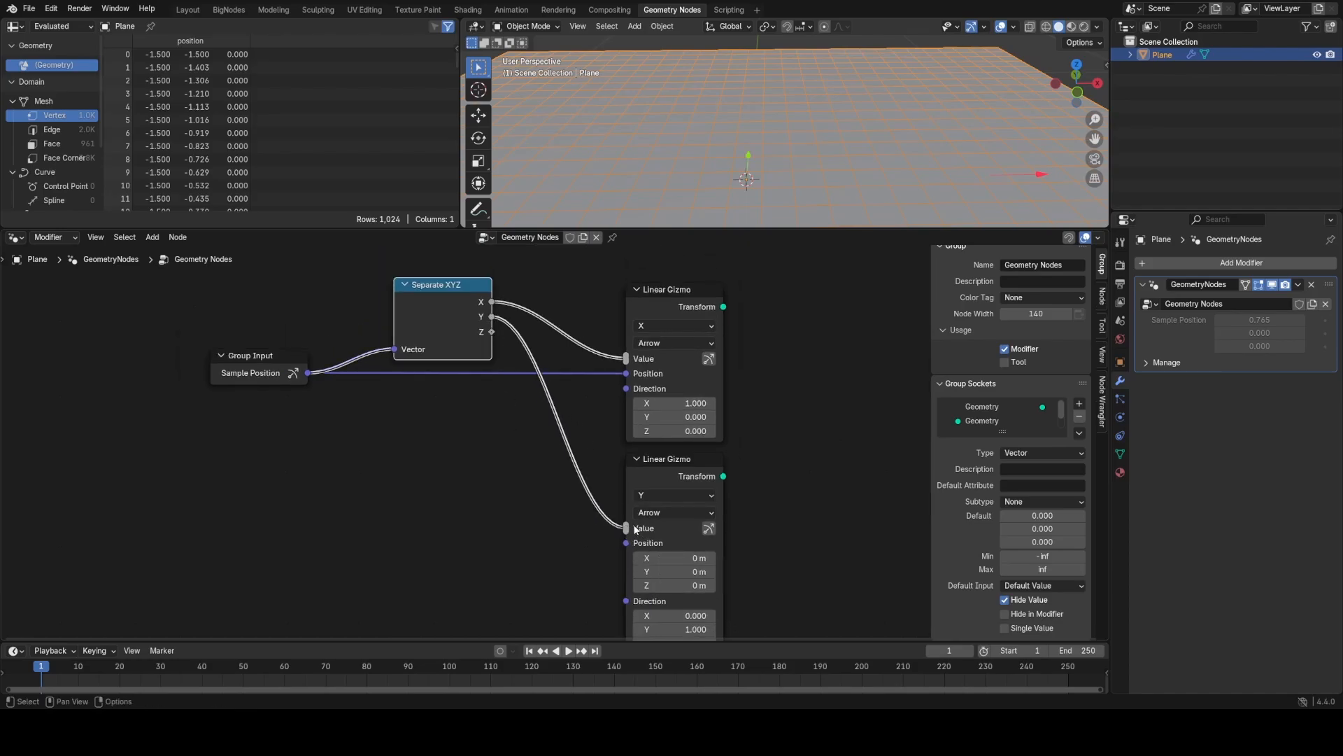
middle_click_drag(615, 531, 613, 483)
middle_click_drag(775, 158, 774, 216)
scroll(773, 159, "down", 1)
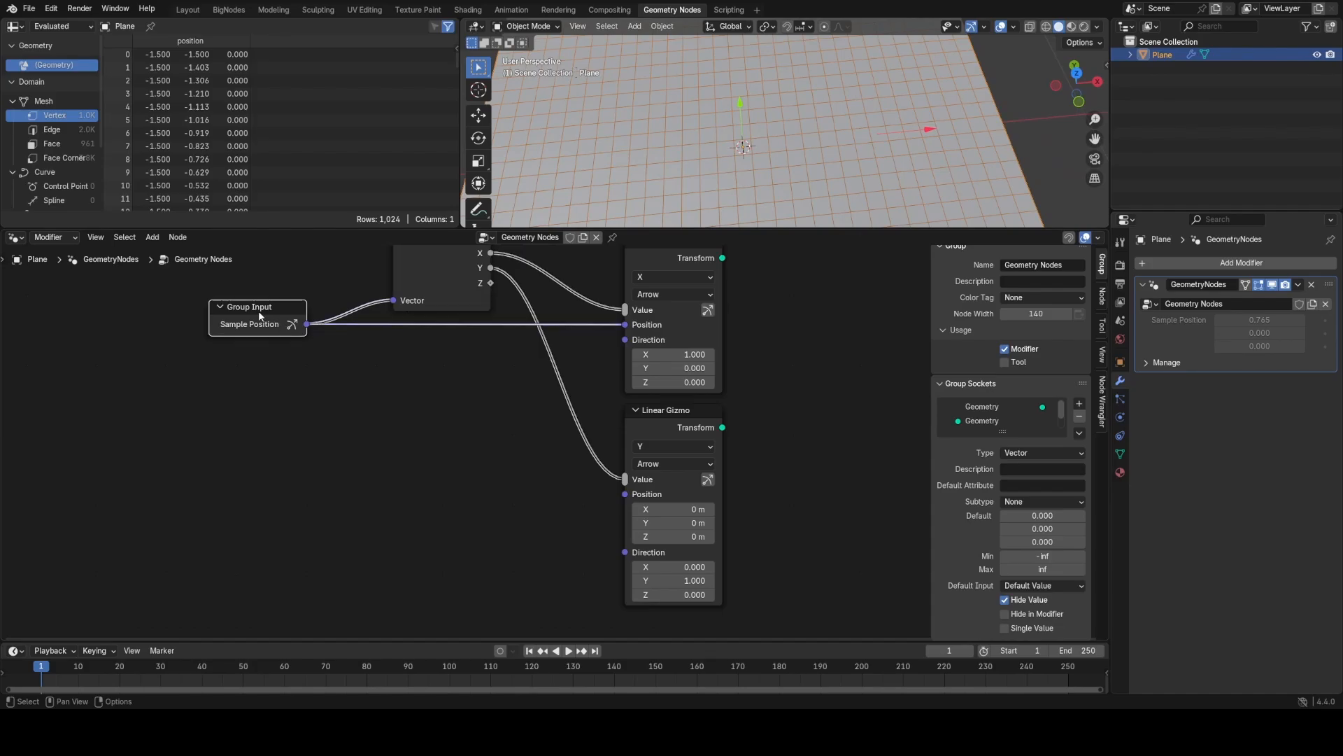
left_click_drag(258, 310, 268, 311)
left_click_drag(316, 324, 631, 493)
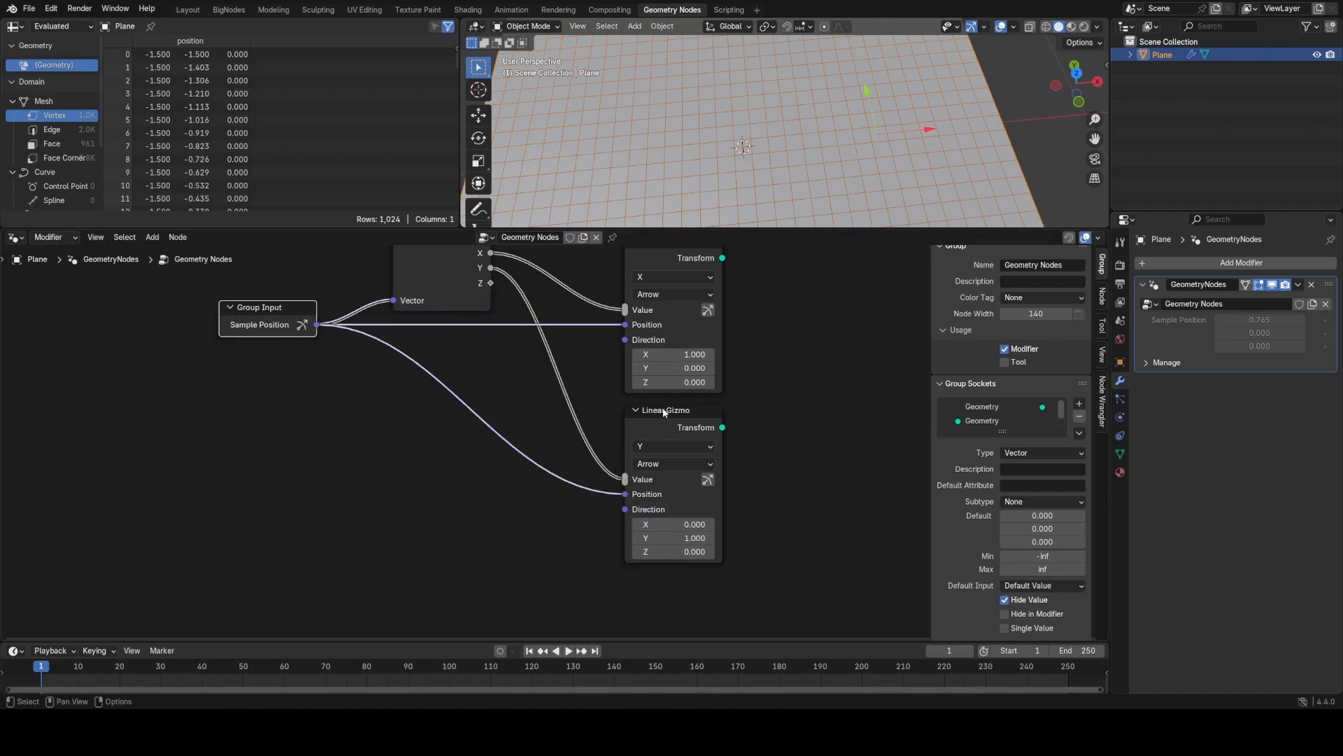
left_click_drag(867, 99, 859, 105)
left_click_drag(789, 76, 807, 97)
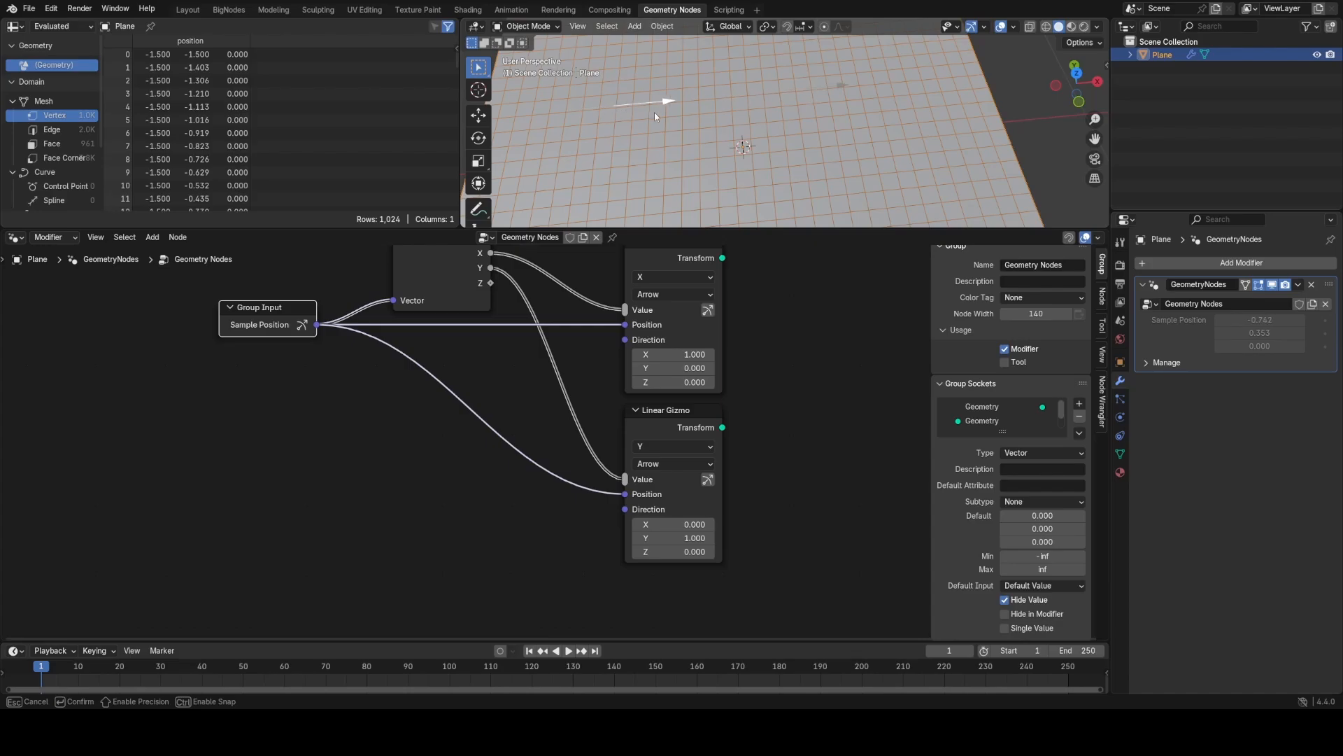
Step: Duplicate the Y Linear Gizmo directly below, and connect Separate XYZ's Z and the Sample Position to the copy's Value and Position
key("shift+d")
key("y")
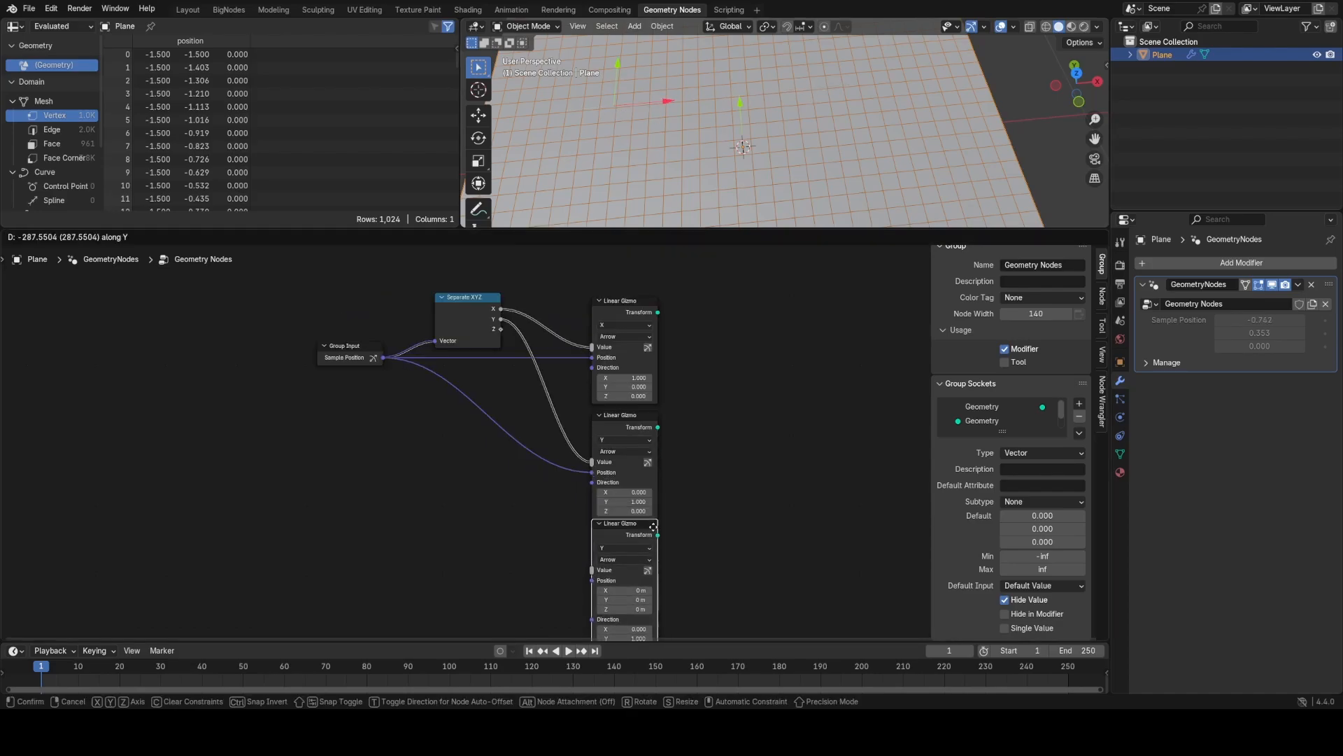
left_click(665, 539)
middle_click_drag(665, 539, 668, 458)
left_click_drag(393, 273, 606, 507)
middle_click_drag(571, 336, 591, 477)
left_click_drag(532, 386, 624, 559)
Step: Set the third Linear Gizmo's color to Z and its direction to 0, 0, 1
left_click(648, 536)
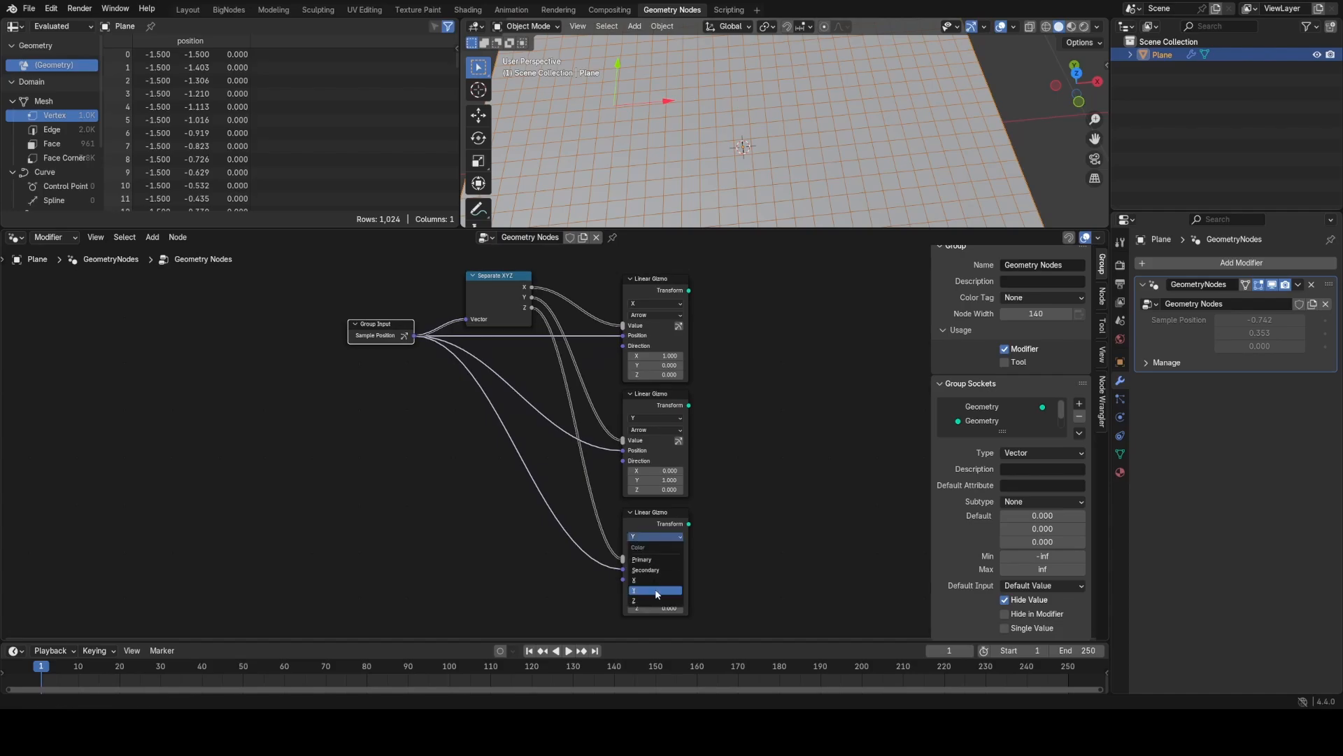
left_click(654, 592)
scroll(657, 587, "up", 5)
middle_click_drag(658, 577, 648, 514)
left_click(644, 545)
type("0")
key("Return")
left_click(644, 559)
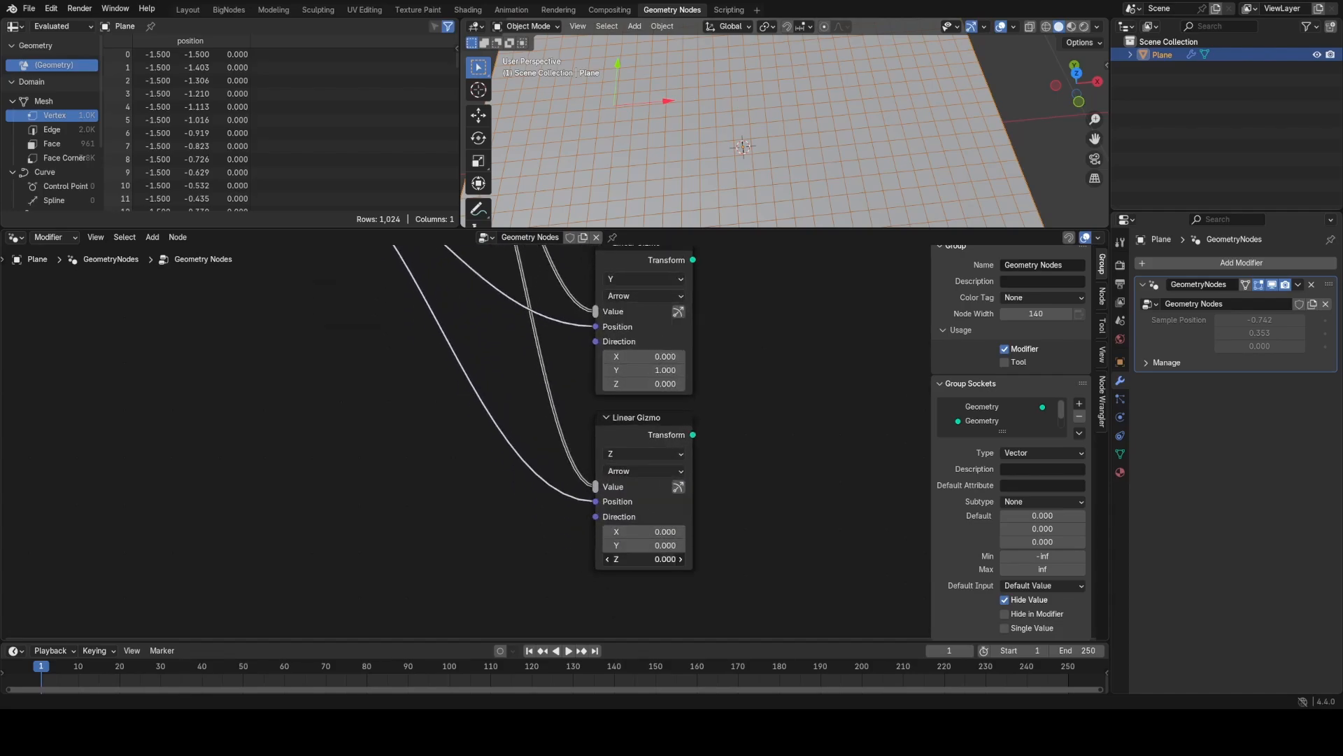
type("1")
key("Return")
Step: Combine the Separate XYZ and the three Linear Gizmo nodes into a node group and return to the main tree
scroll(714, 438, "down", 10)
middle_click_drag(664, 371, 662, 421)
left_click_drag(480, 299, 703, 591)
key("ctrl+g")
key("Tab")
scroll(594, 511, "up", 5)
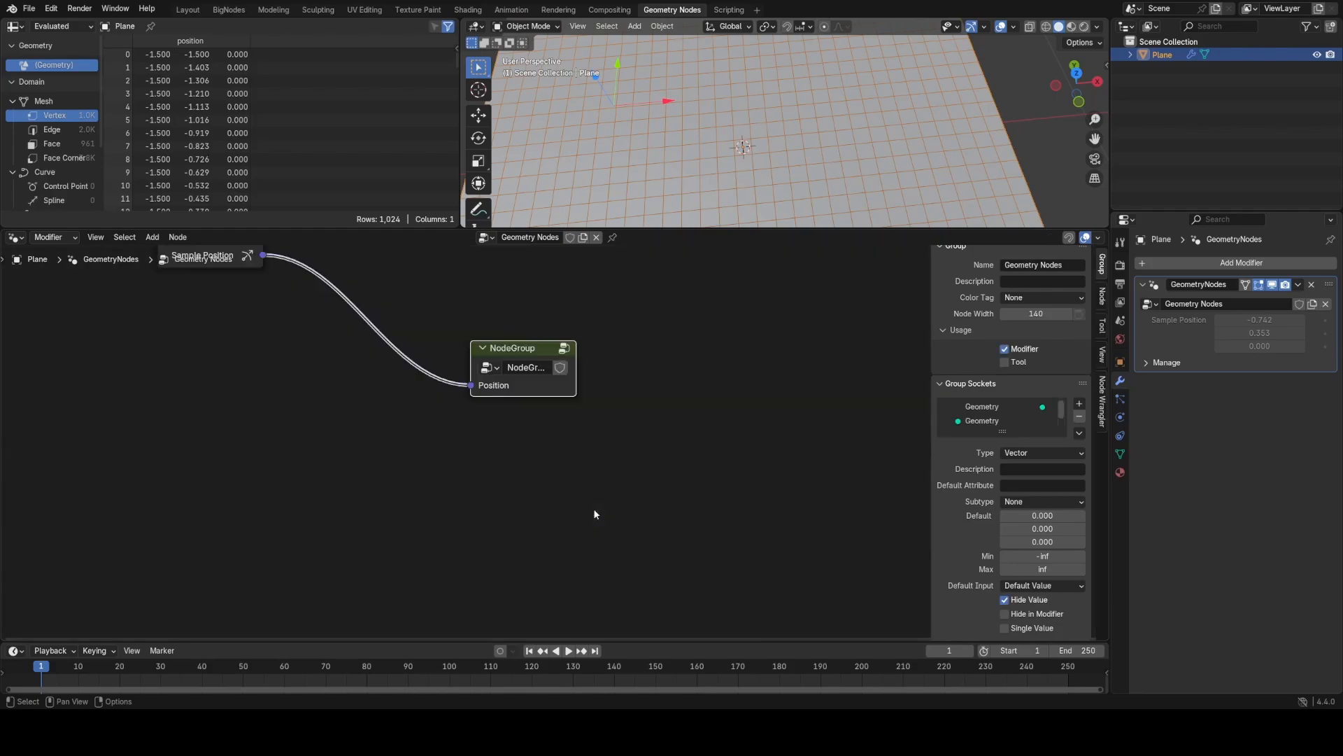
Step: Place the group node beside the Group Input, widen it, and name the group Translate_Gizmo
middle_click_drag(514, 420, 551, 509)
left_click_drag(602, 480, 641, 378)
left_click_drag(543, 342, 522, 325)
left_click(523, 337)
type("Translate_Gizmo")
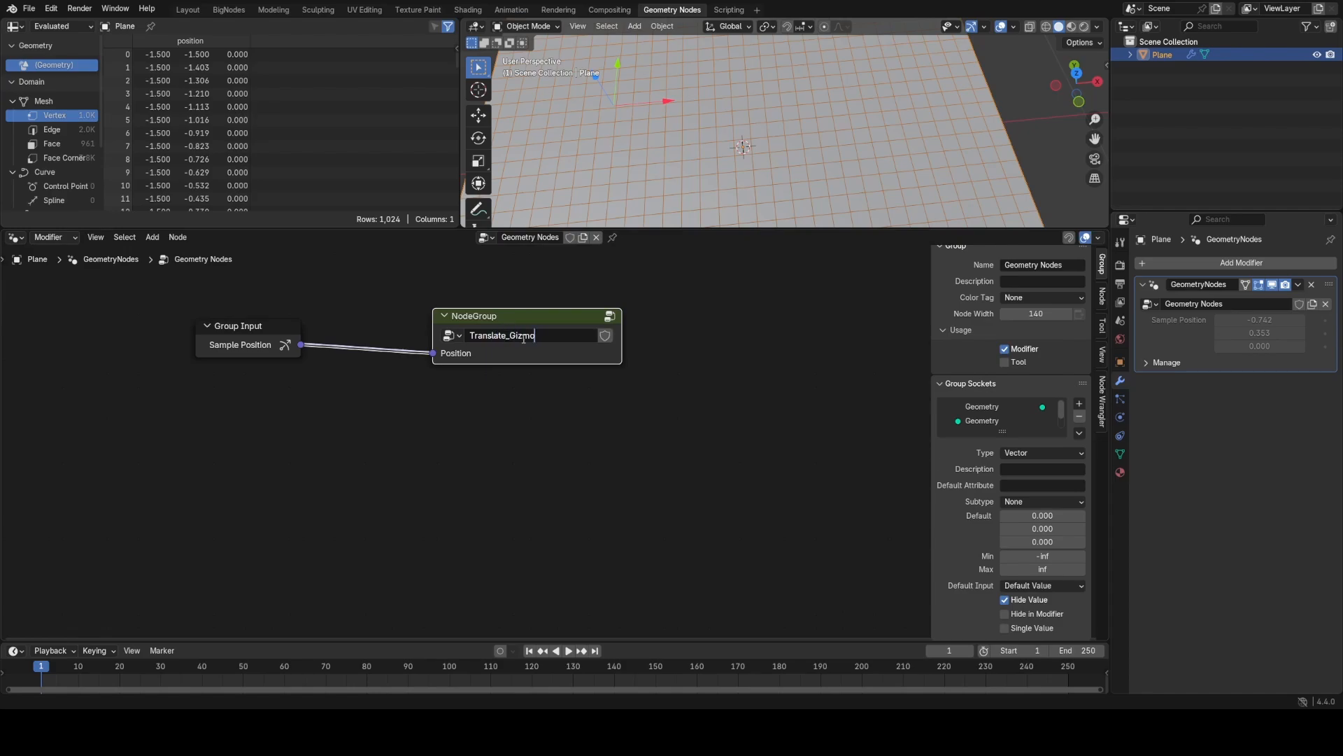
key("Return")
Step: Assign a color tag to the Translate_Gizmo group, set its node width to 240, and return to the main tree
key("Tab")
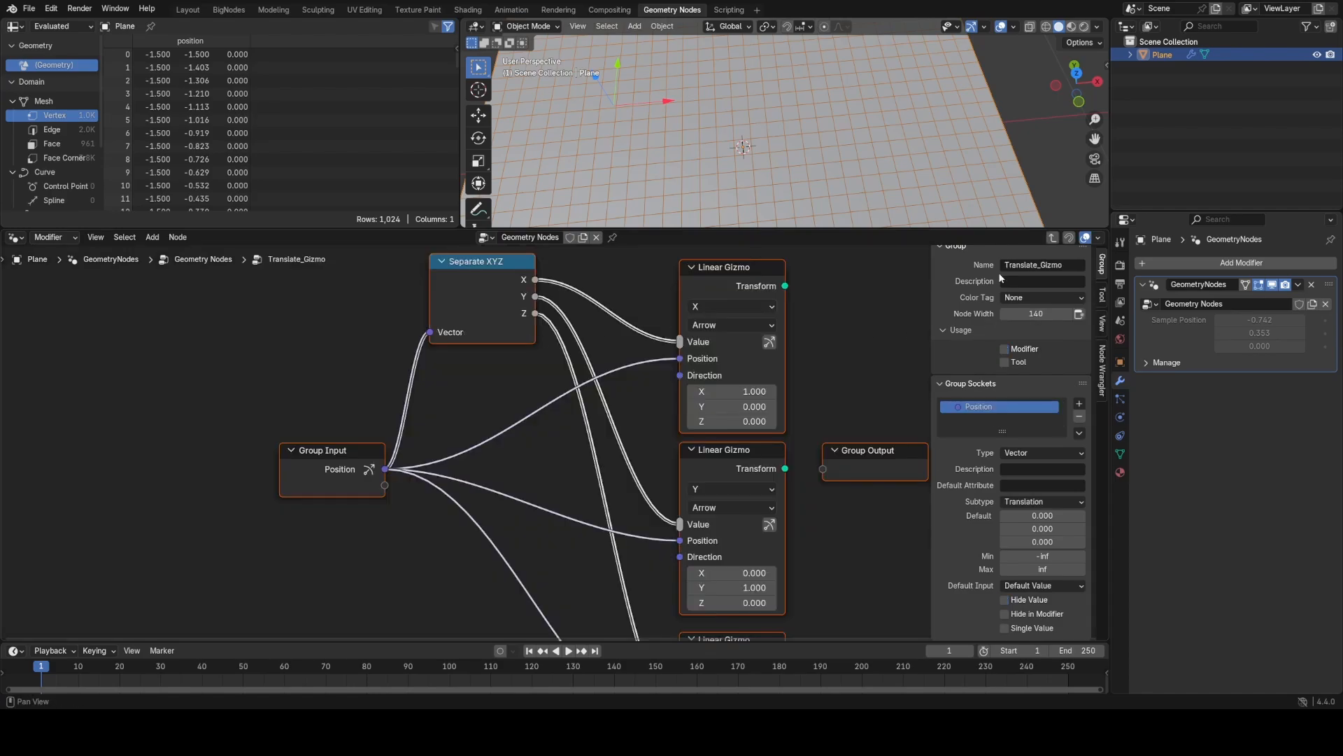
left_click(1034, 297)
left_click(1019, 398)
left_click(1036, 315)
type("240")
key("Return")
key("Tab")
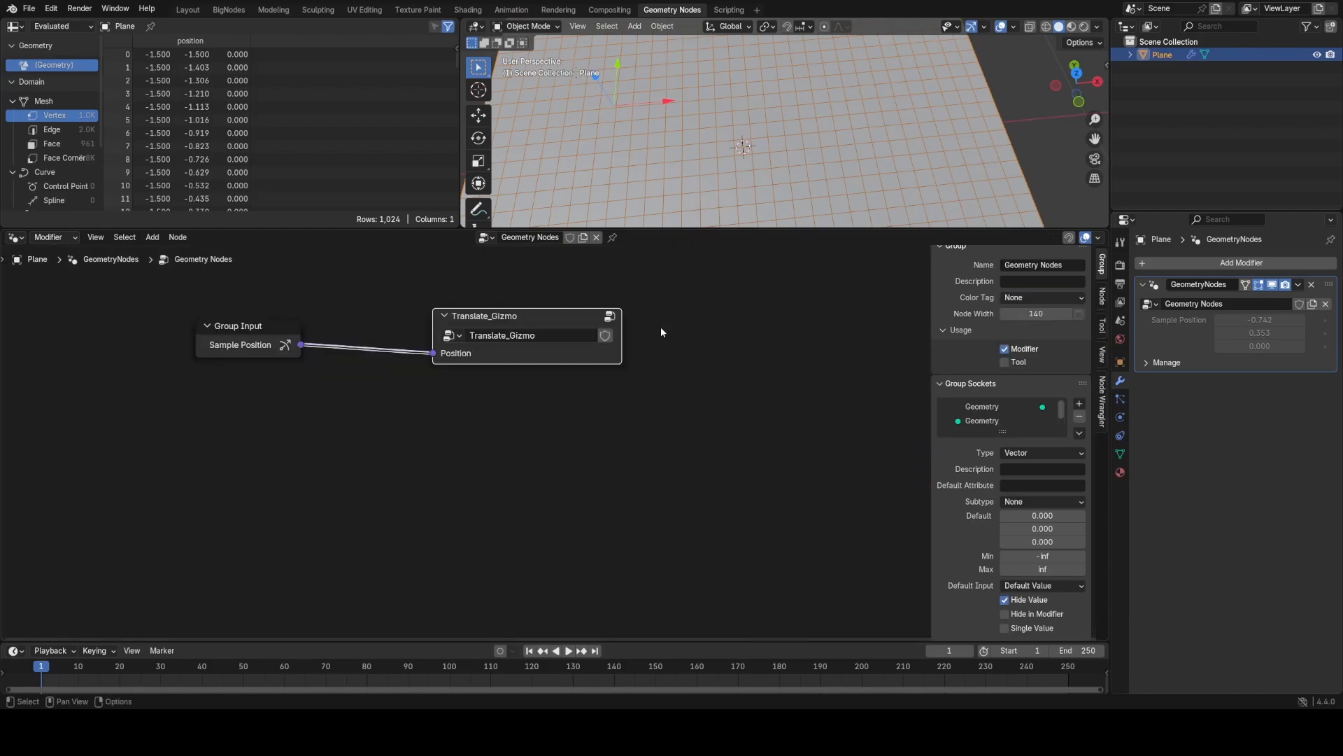
Step: Try adding a second Translate_Gizmo group node, and try sliding the sample position along X with its arrow on the grid
left_click(608, 389)
middle_click_drag(656, 316, 611, 461)
key("shift+a")
type("tra")
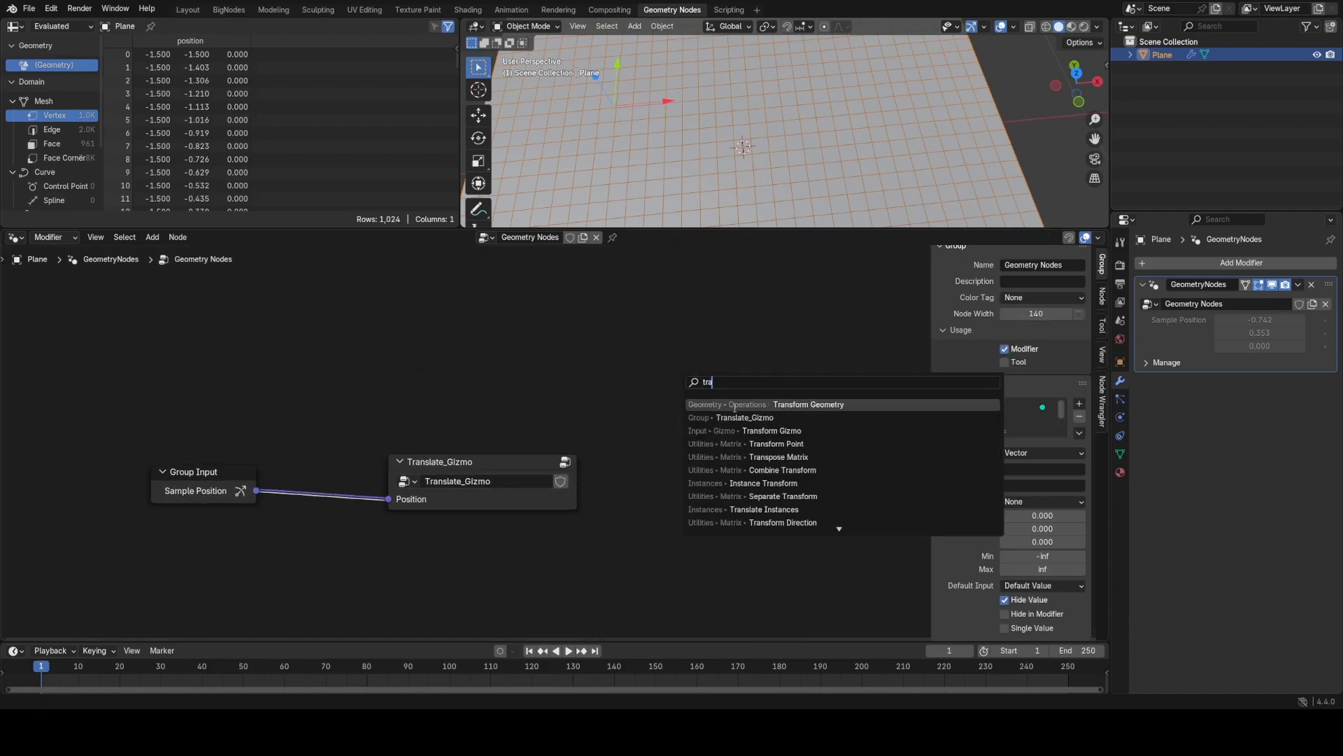
left_click(743, 418)
left_click(440, 306)
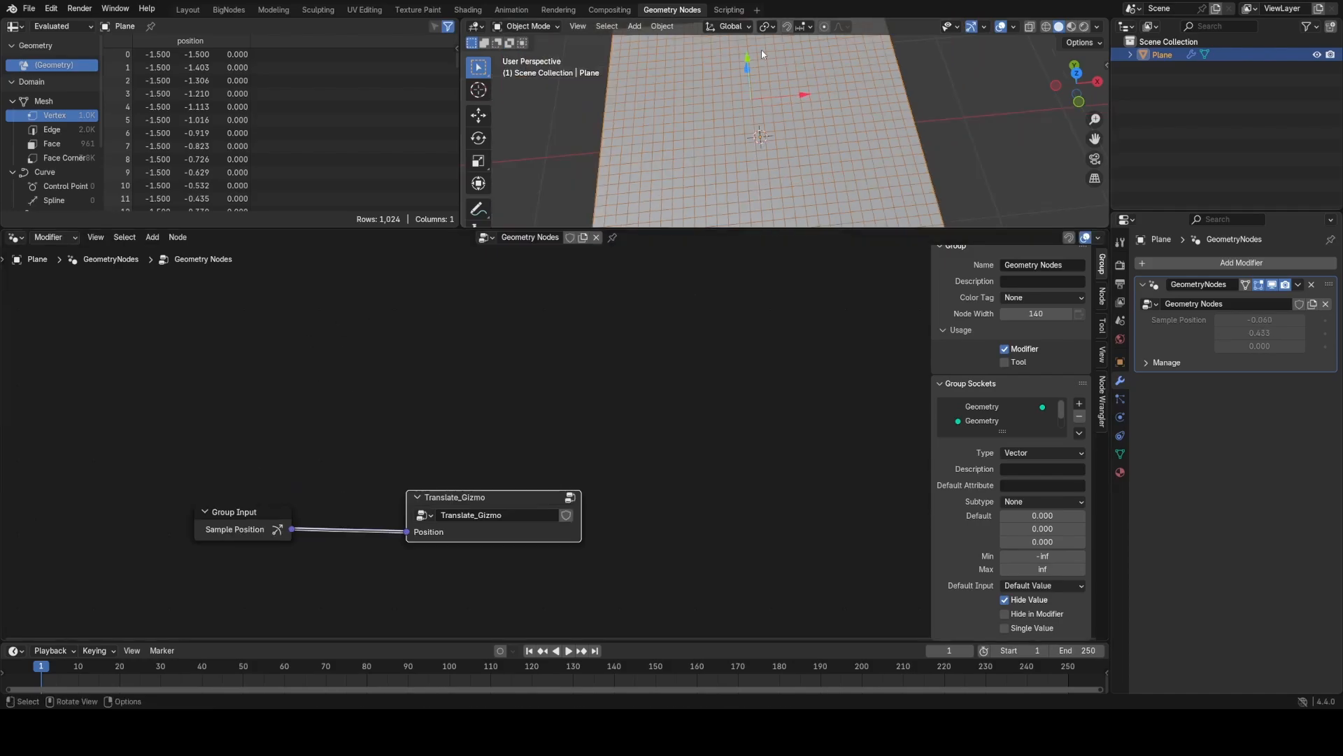
left_click_drag(782, 98, 735, 100)
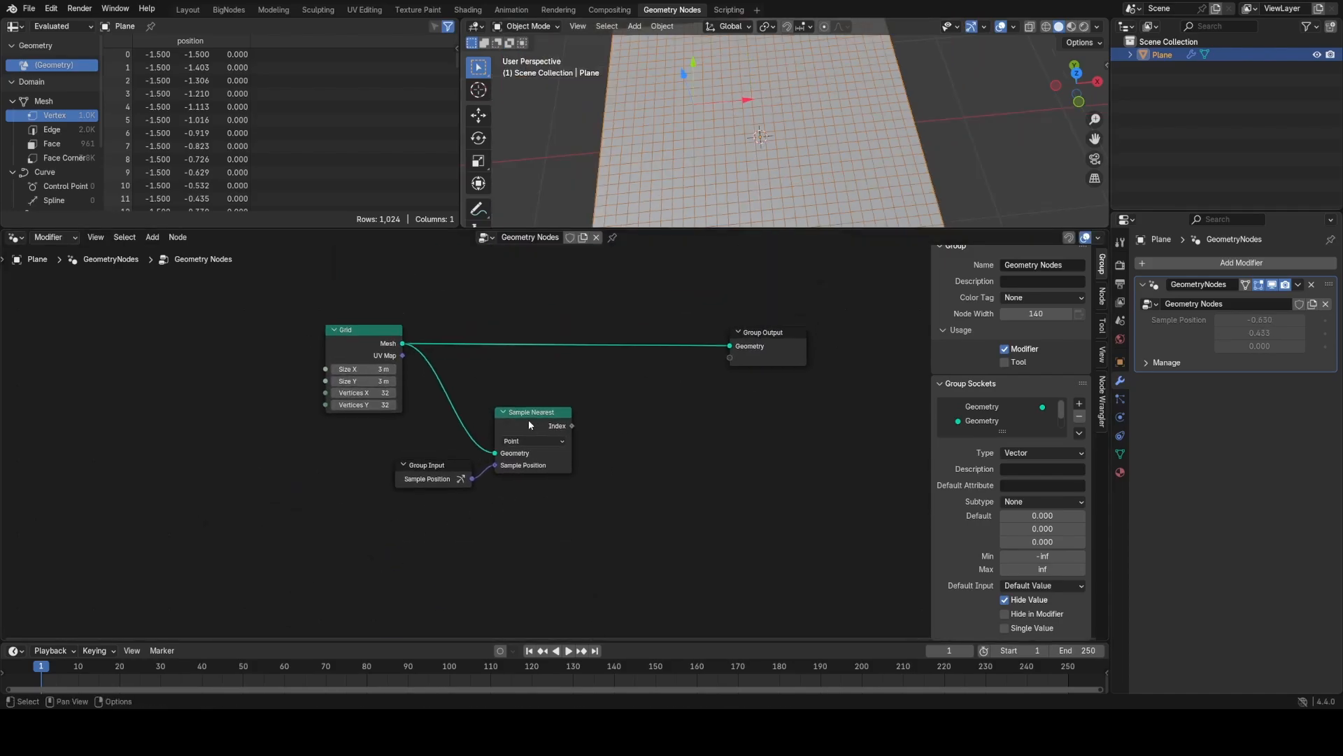
Step: Add an Index node and place it directly above the Sample Nearest node
scroll(529, 424, "up", 2)
key("shift+a")
type("in")
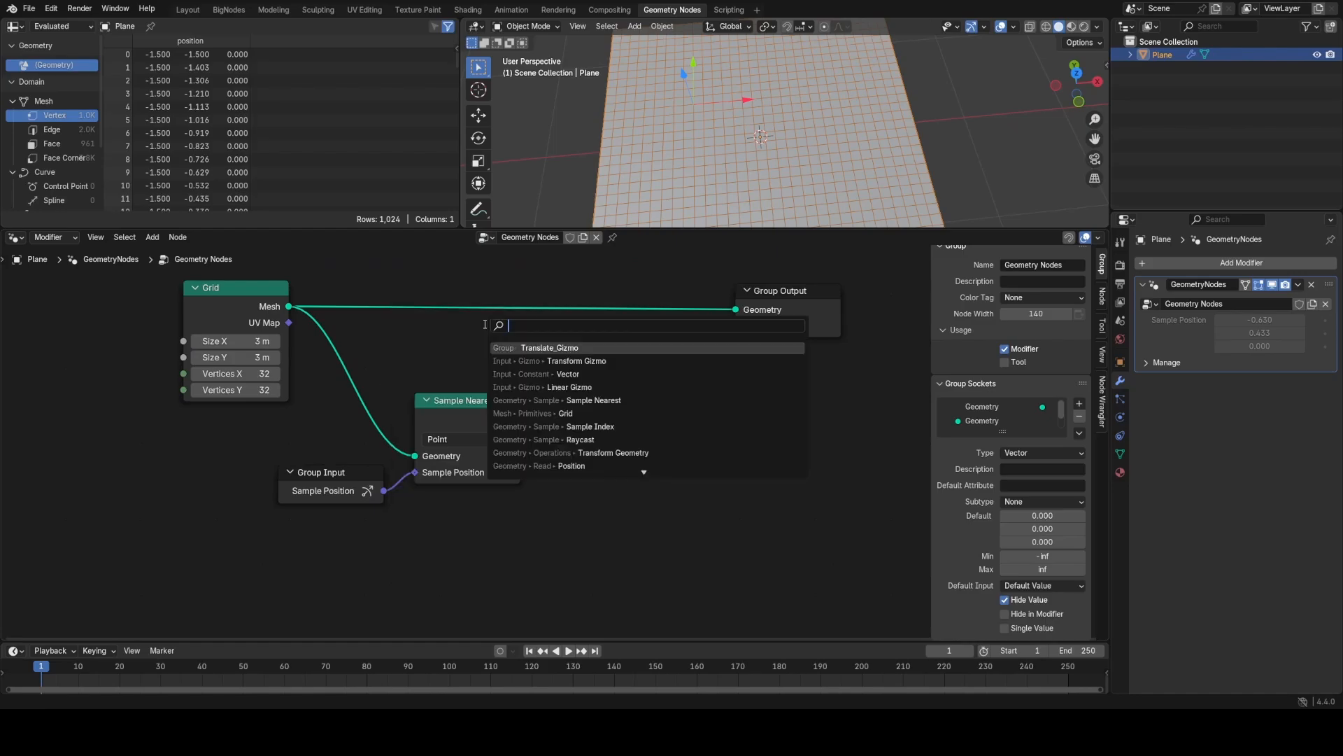
type("dex")
key("Return")
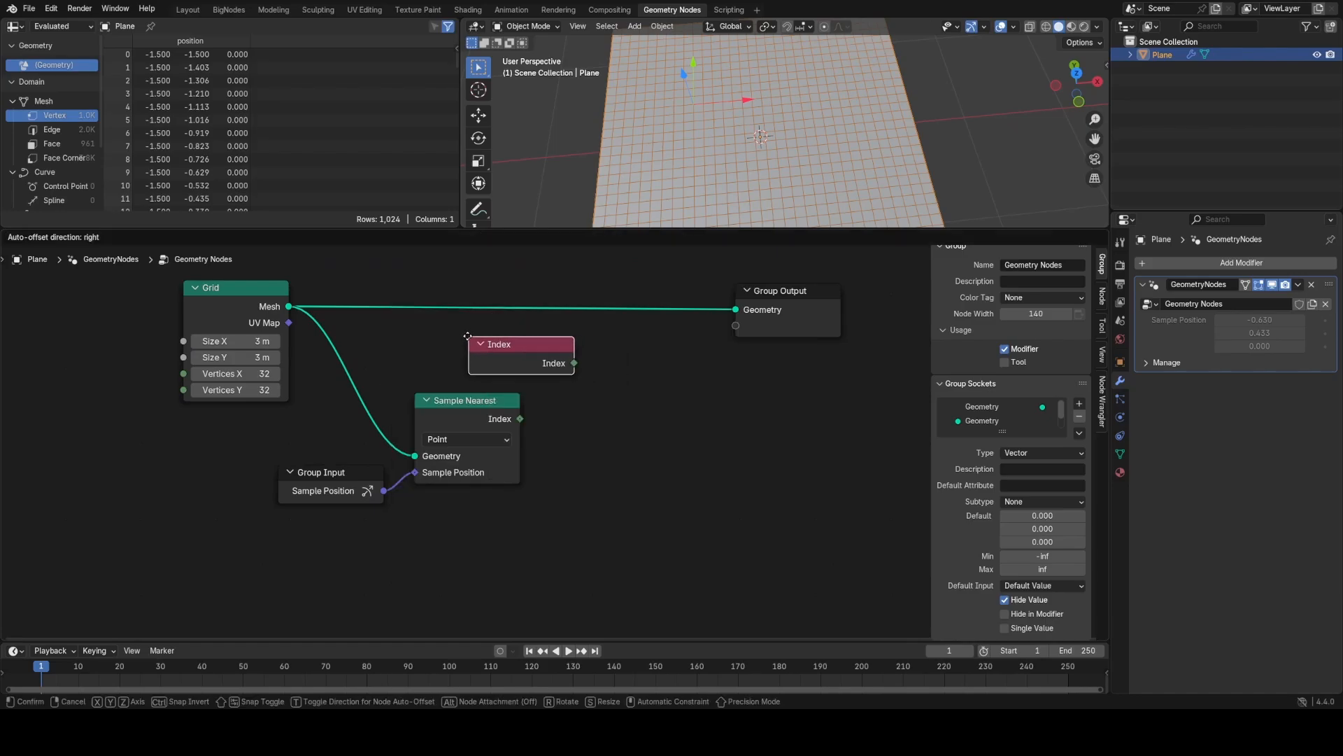
left_click(604, 378)
middle_click_drag(667, 372, 624, 426)
scroll(624, 425, "up", 3)
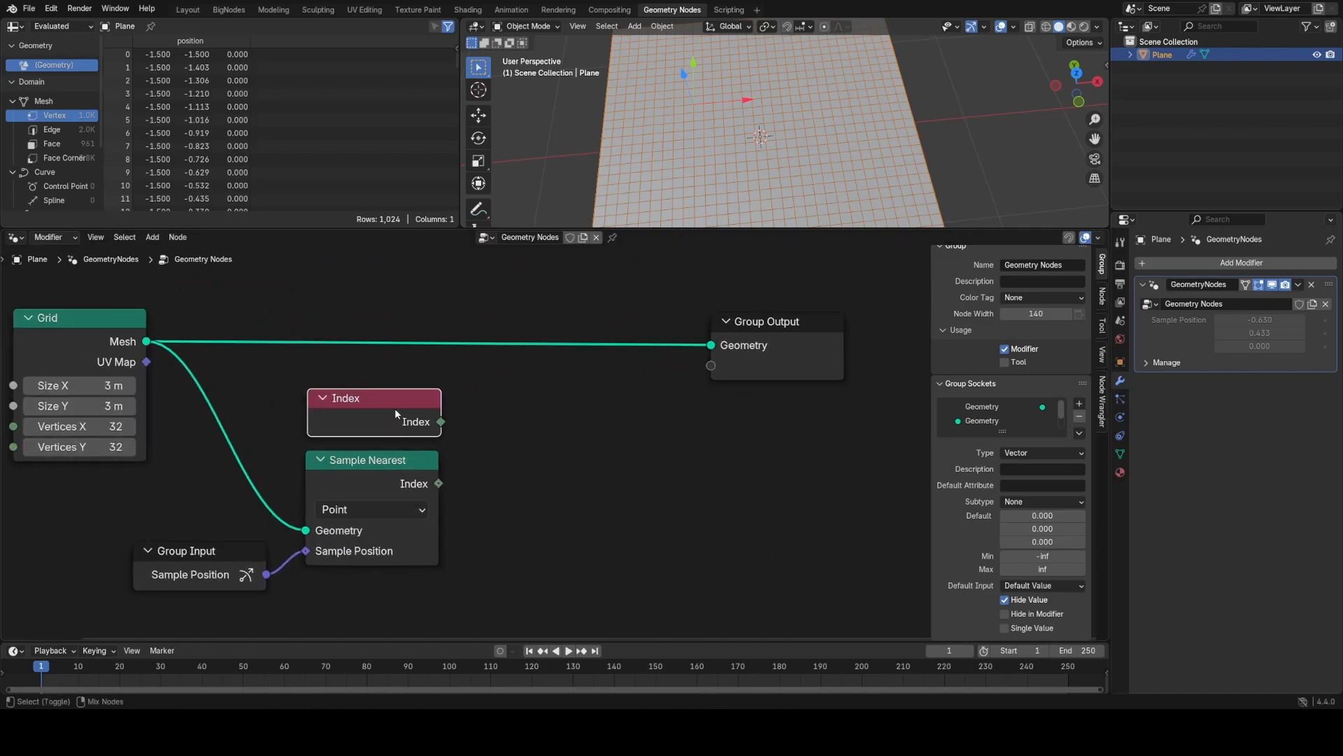
left_click(392, 494, "shift")
left_click(483, 430)
key("shift+a")
left_click(543, 411)
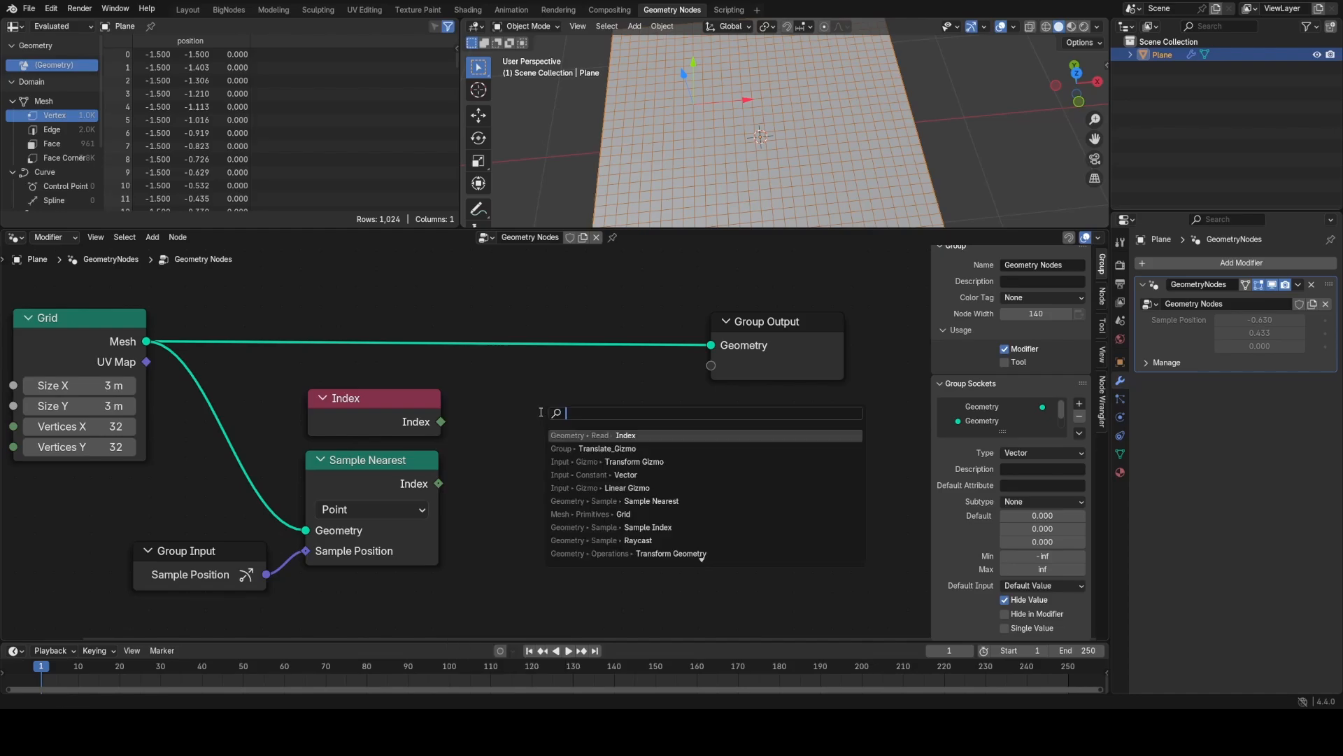
Step: Add an integer Equal comparison node with the Index node feeding A and Sample Nearest's Index feeding B
left_click_drag(440, 421, 535, 437)
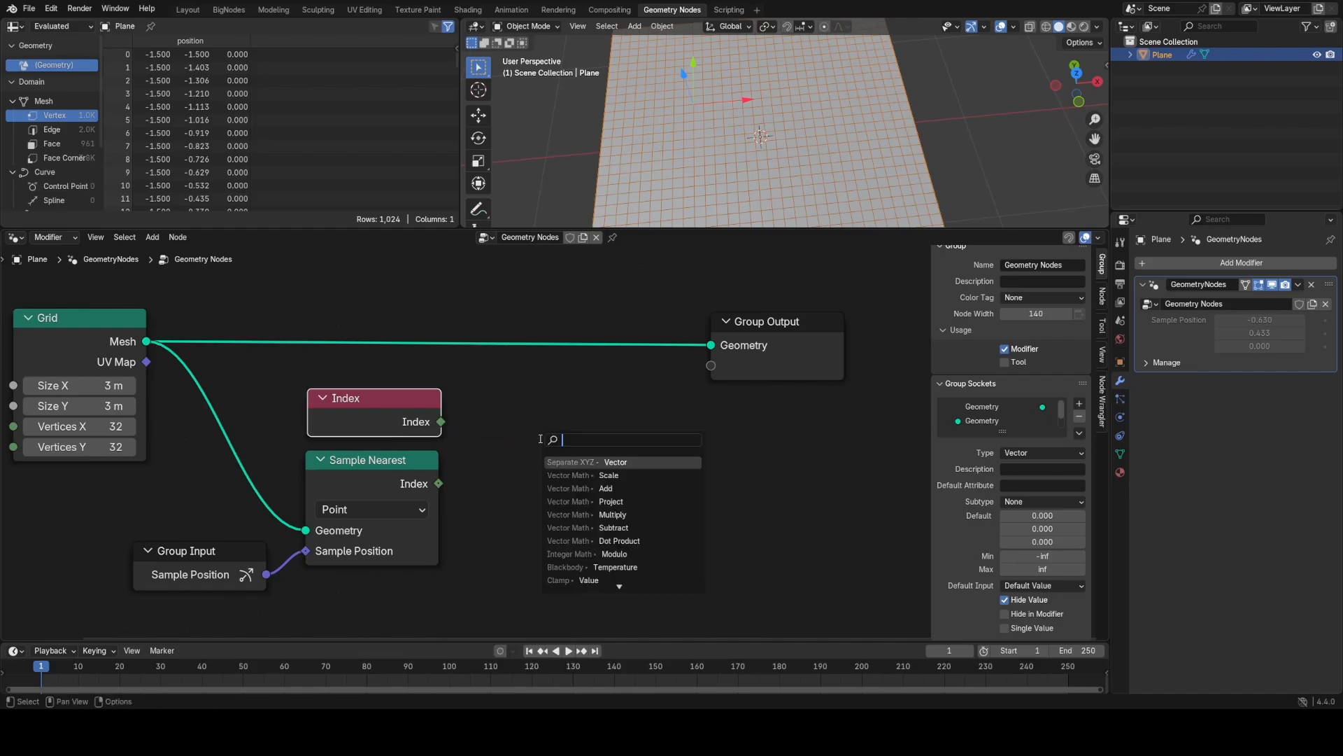
type("equ")
left_click(575, 462)
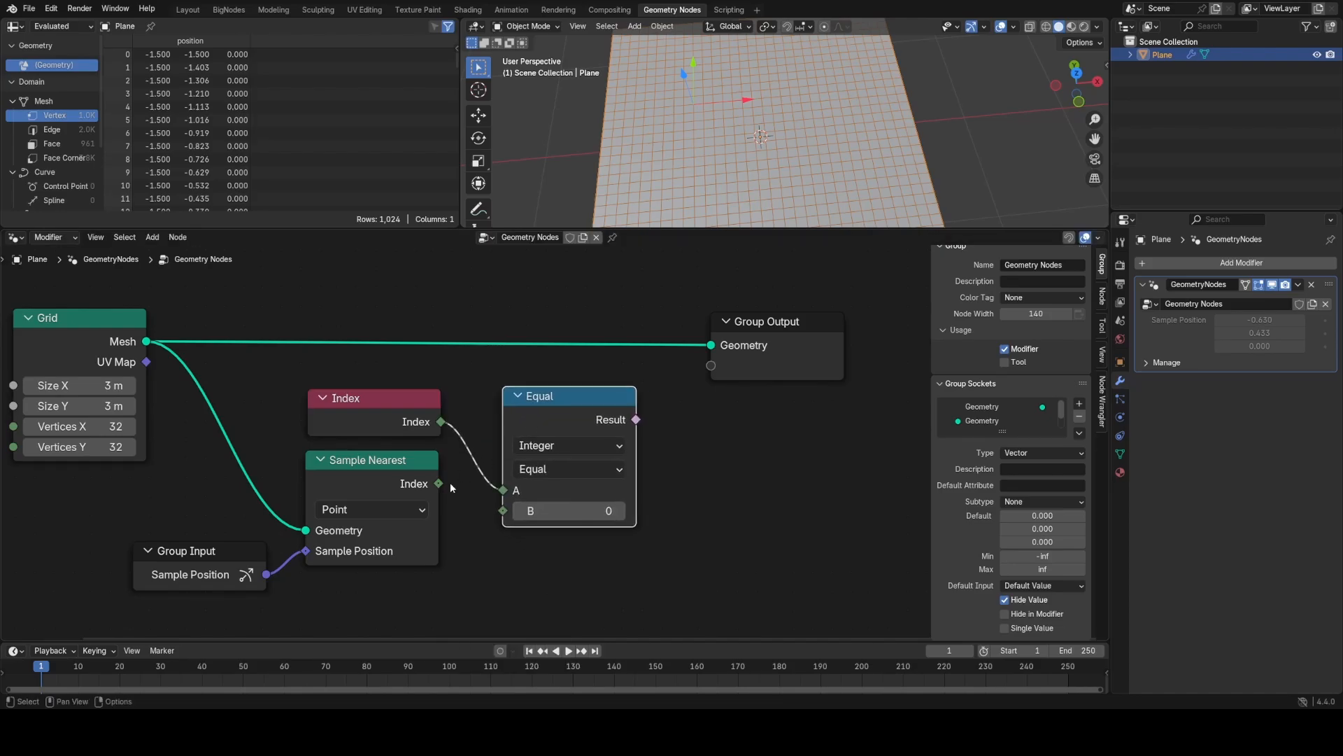
left_click_drag(438, 483, 503, 510)
Step: Preview the Equal result through a Viewer node, and move the sample position to about X 0.293, Y 0.694 with the gizmo arrows
left_click(522, 411, "ctrl+shift")
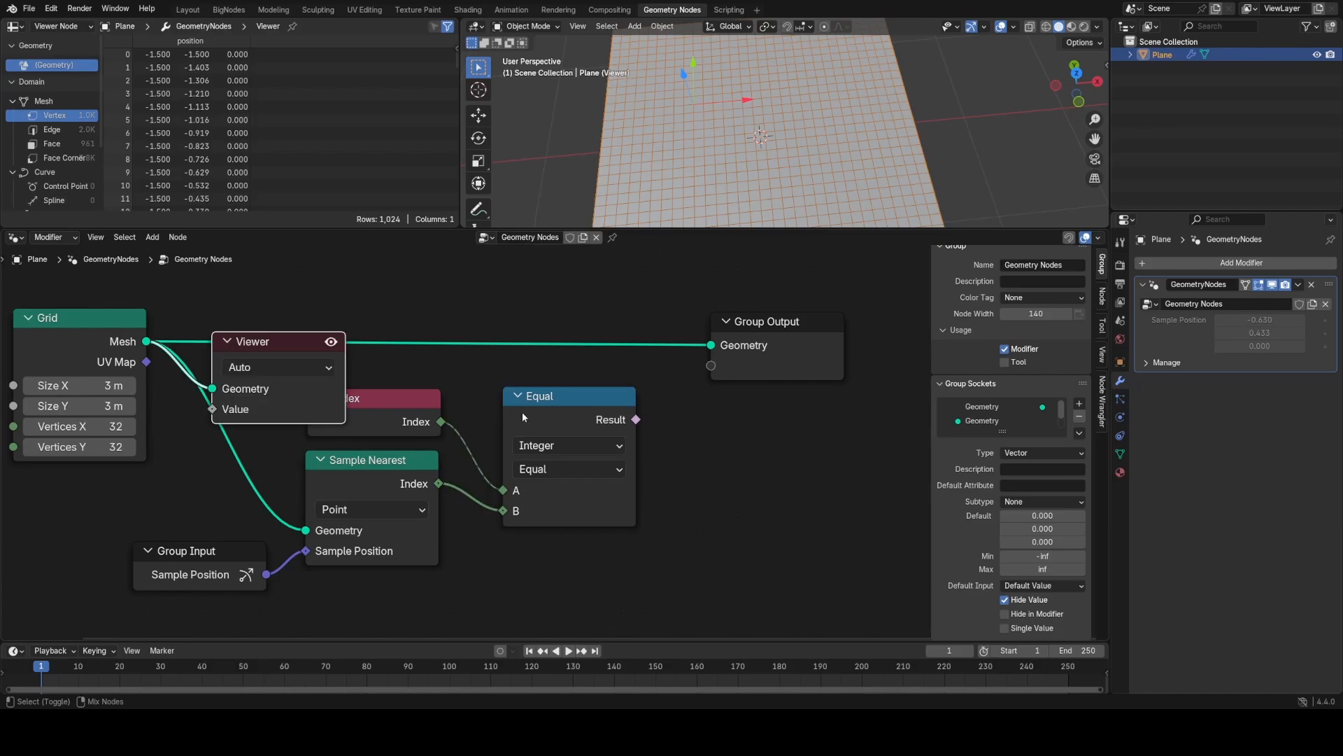
left_click_drag(734, 111, 819, 105)
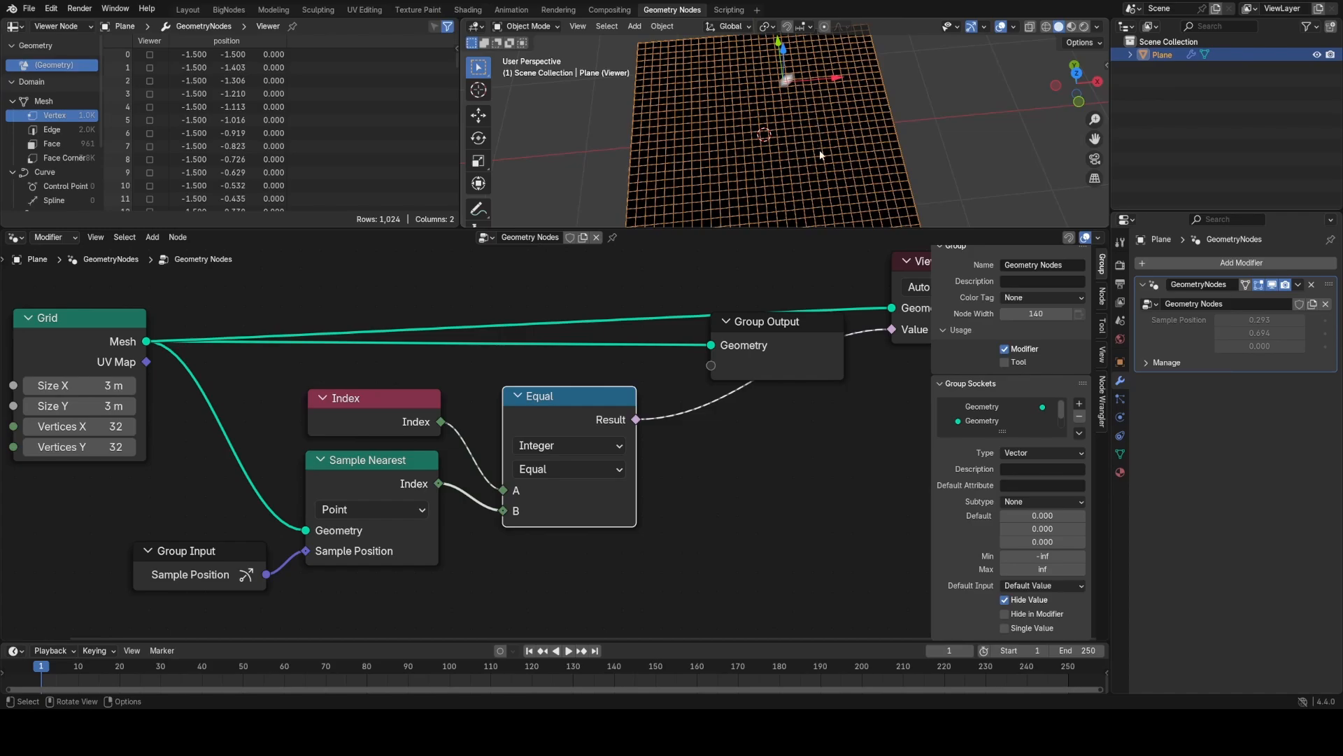
middle_click_drag(821, 155, 778, 128)
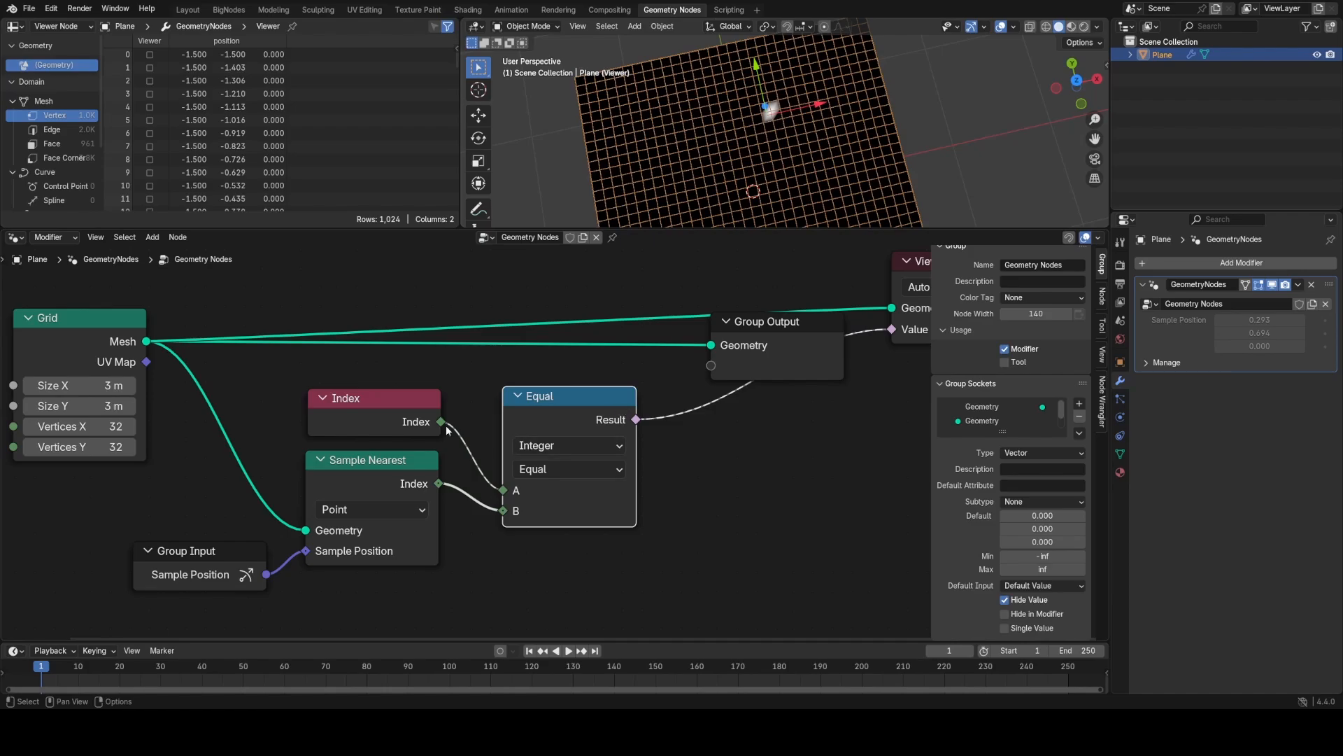
middle_click_drag(845, 141, 669, 140)
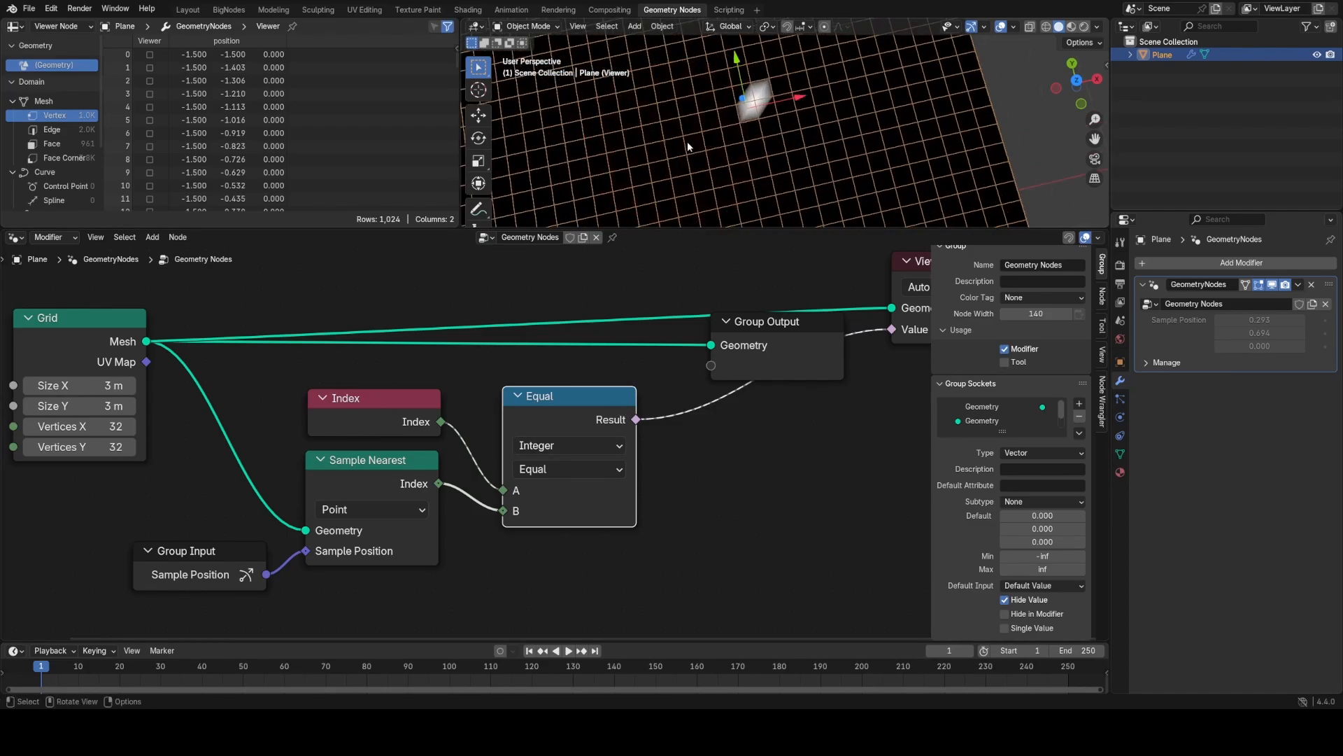
left_click_drag(653, 147, 784, 91)
left_click_drag(647, 148, 649, 149)
Step: Delete the Equal comparison node and the Index node
scroll(671, 485, "down", 2)
left_click_drag(702, 396, 689, 326)
key("x")
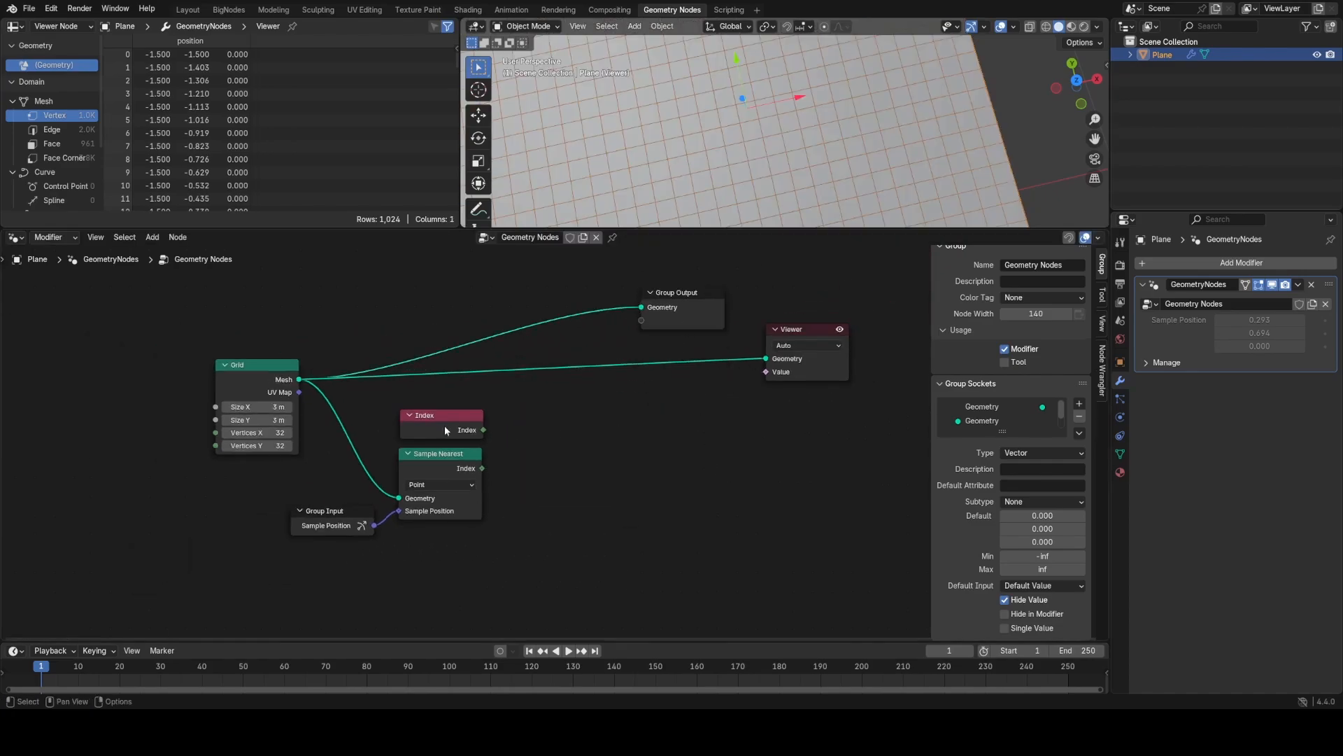
scroll(560, 420, "up", 2)
Step: Add a Sample Index node indexed by Sample Nearest, feed it the grid mesh through a reroute, and shift Sample Nearest and Group Input down
key("shift+a")
type("sample")
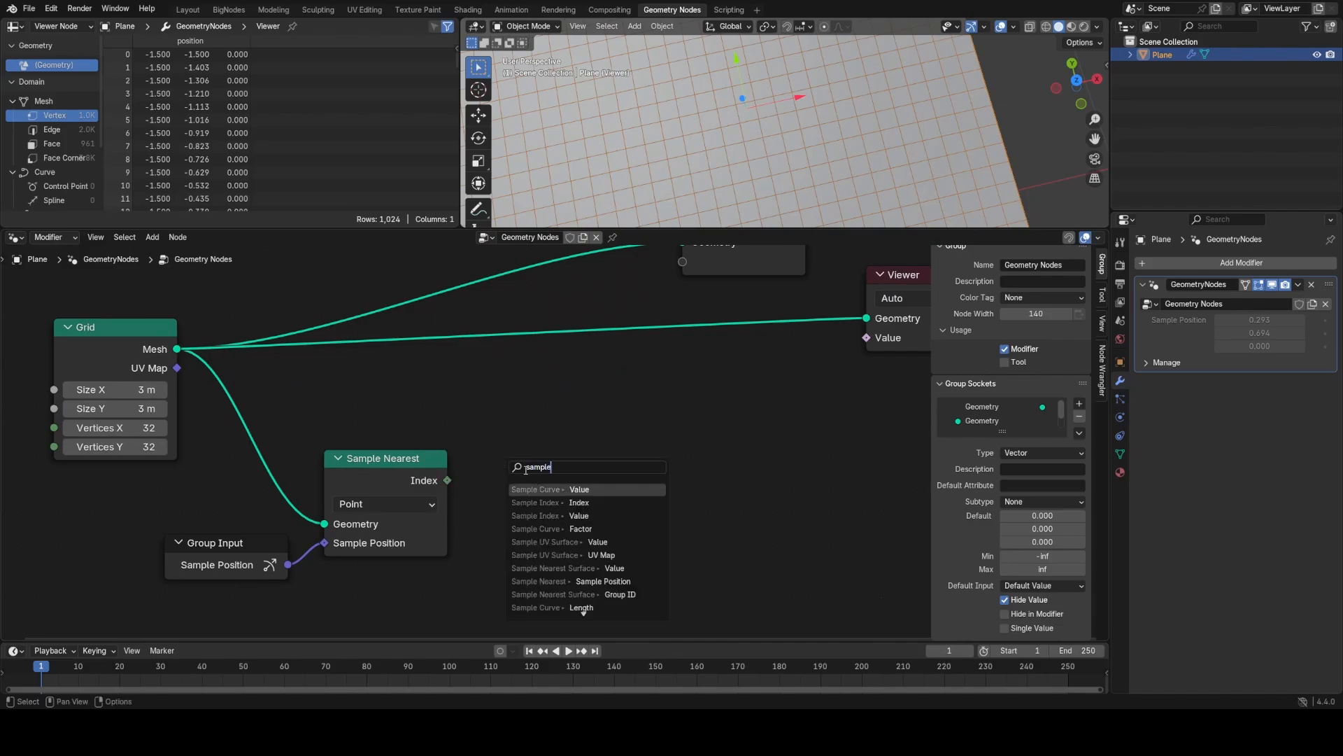
type(" inde")
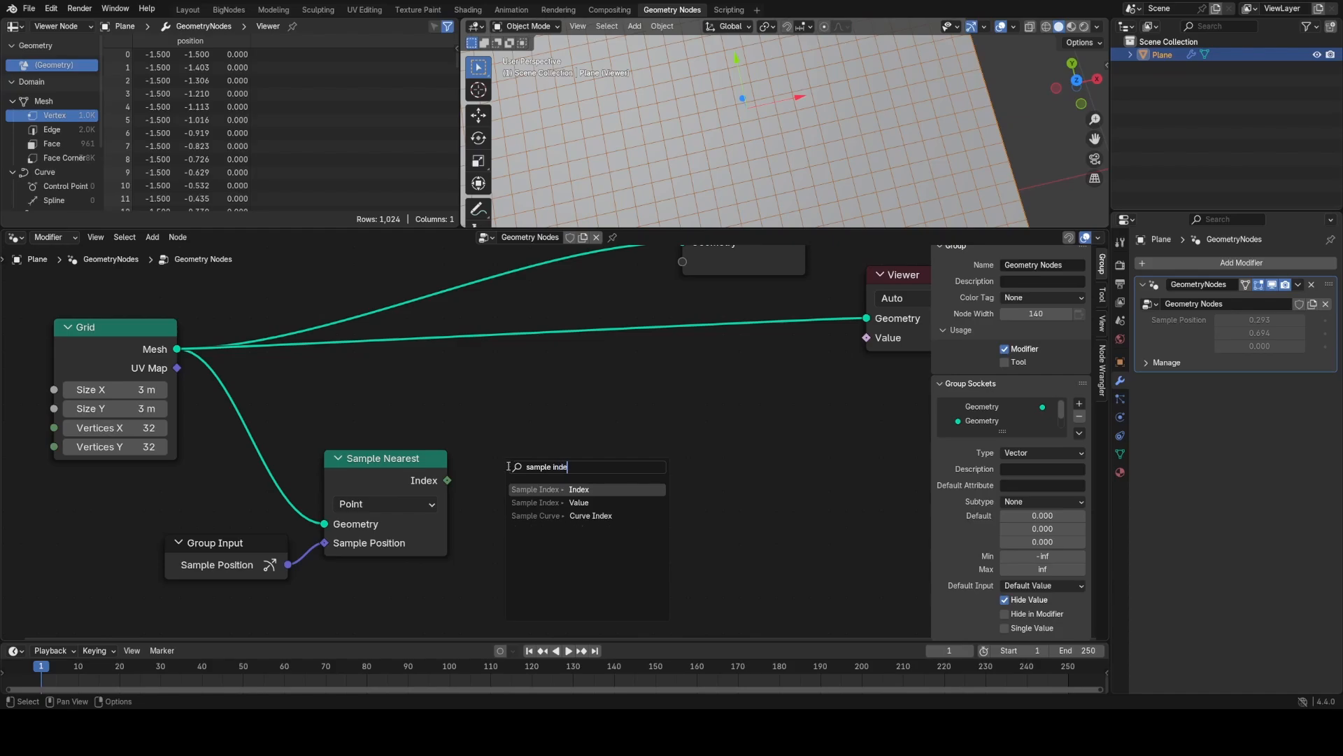
type("x")
key("Return")
left_click(548, 478)
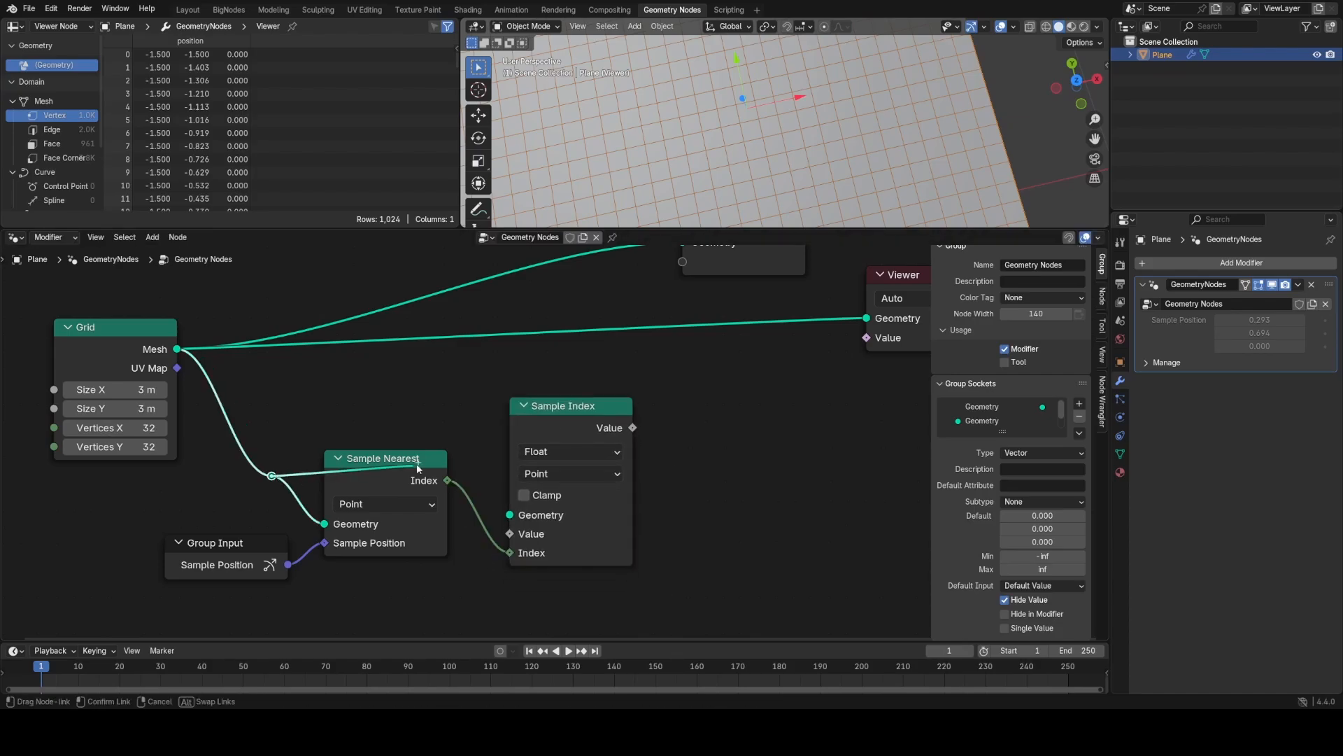
left_click_drag(392, 473, 410, 544)
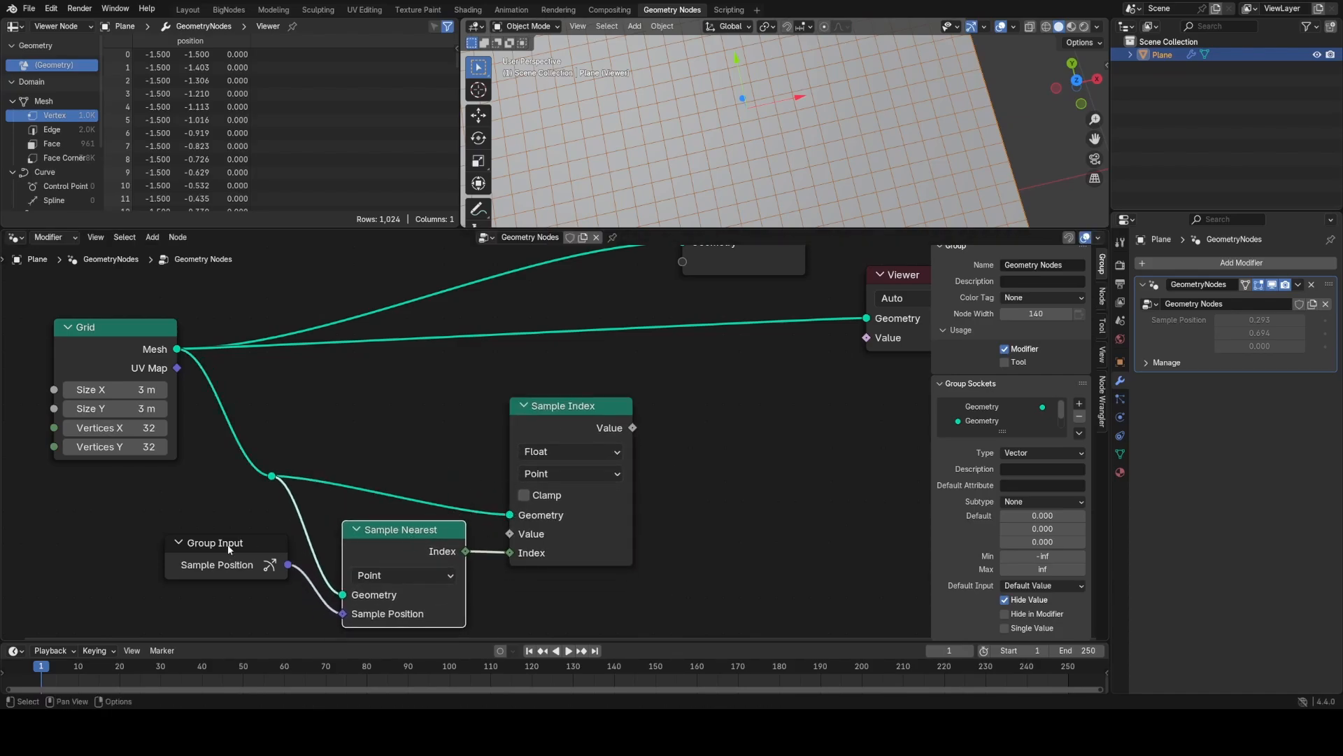
left_click_drag(228, 547, 214, 597)
Step: Set the Sample Index node's data type to Vector
middle_click_drag(533, 452, 491, 403)
left_click(489, 403)
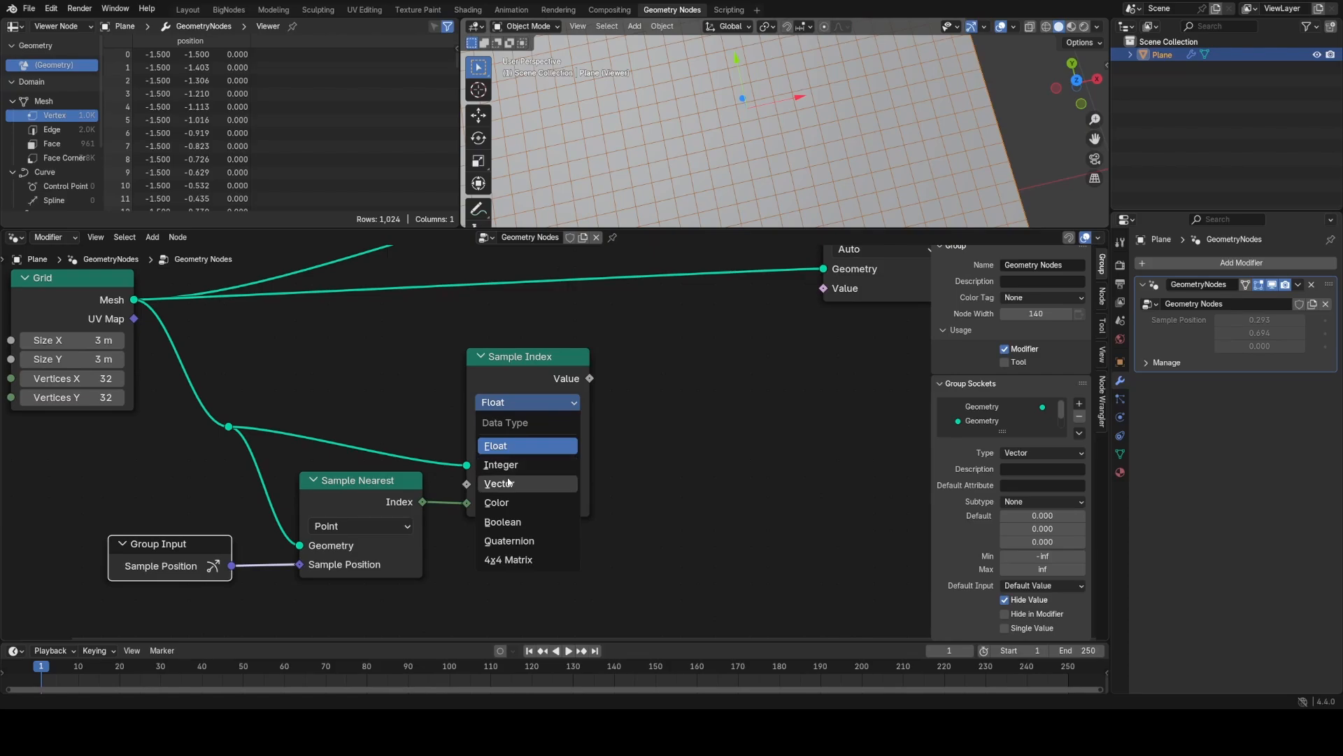
left_click(500, 485)
Step: Shift Sample Nearest down and feed the Sample Index node's Value input from a new Position node
left_click_drag(356, 488, 352, 525)
left_click_drag(466, 484, 408, 474)
type("pos")
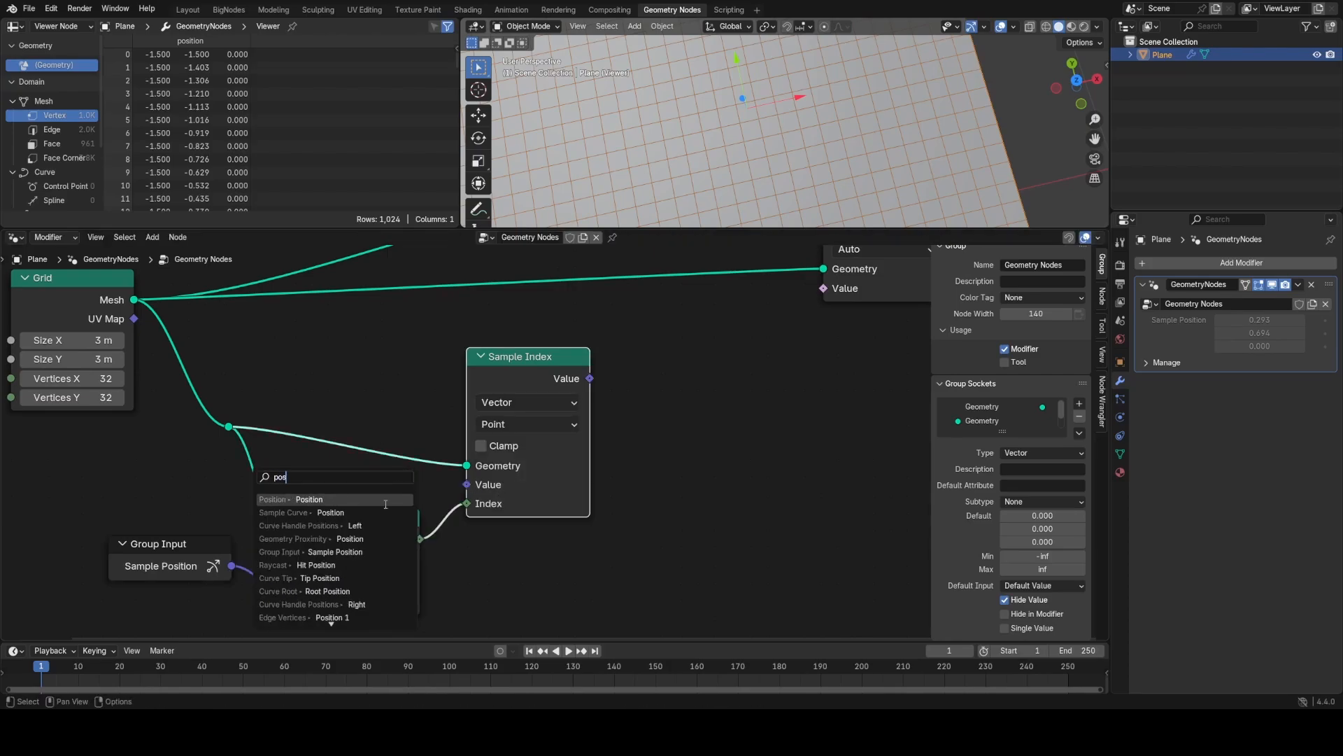
left_click(395, 512)
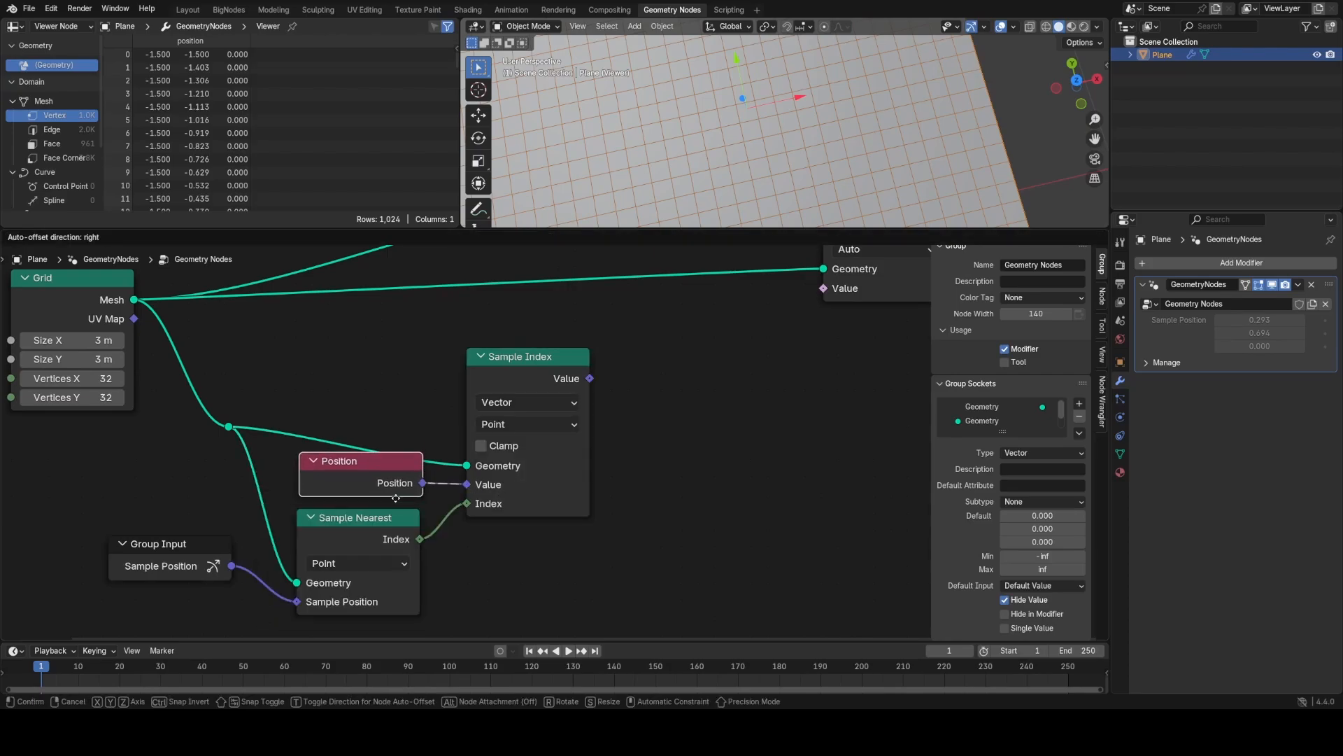
middle_click_drag(394, 502, 411, 543)
Step: Duplicate the Position node and place the copy directly above the Sample Index node
scroll(411, 543, "down", 3)
key("shift+d")
left_click(537, 410)
middle_click_drag(632, 430, 553, 433)
scroll(494, 417, "up", 4)
scroll(678, 149, "up", 2)
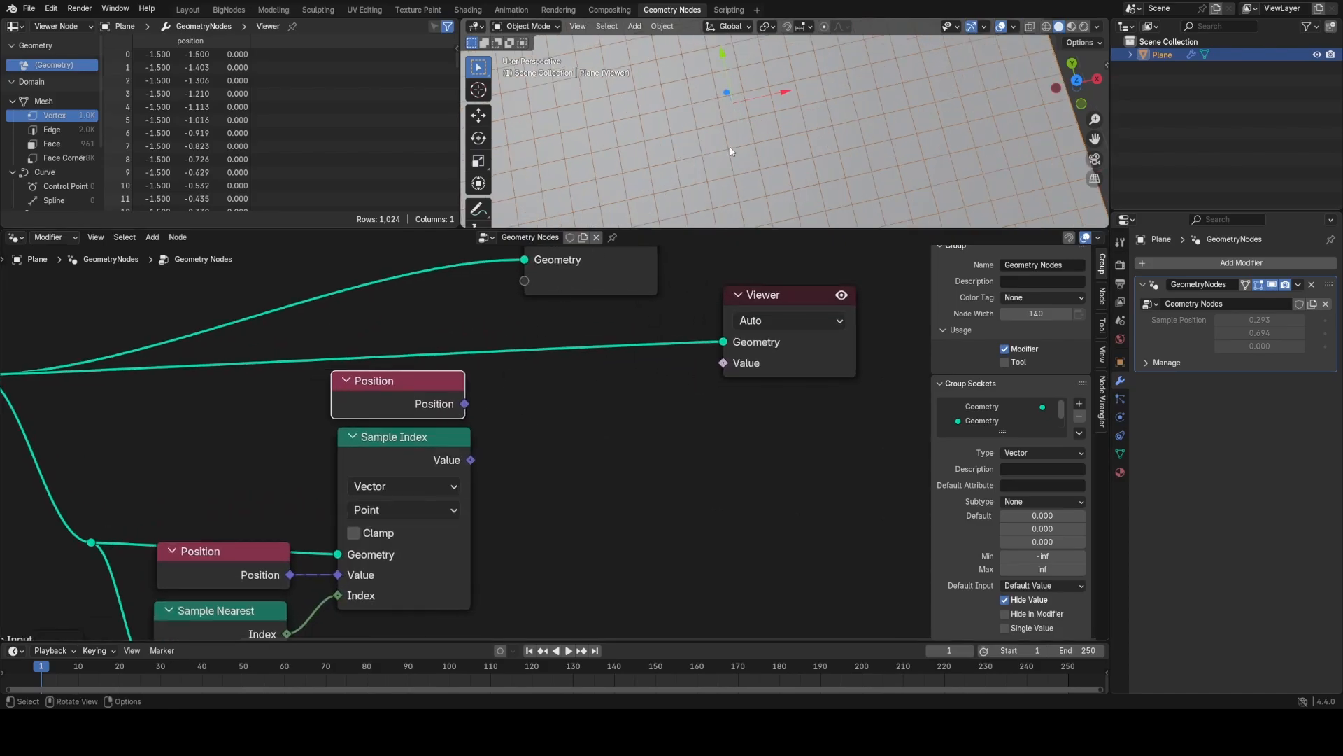
middle_click_drag(729, 151, 750, 174, "shift")
mouse_move(386, 403)
left_mouse_down()
mouse_move(404, 406)
mouse_move(393, 405)
left_mouse_up()
Step: Combine the duplicated Position and the Sample Index value in a vector math node set to Subtract
right_click_drag(415, 392, 420, 461, "ctrl+shift")
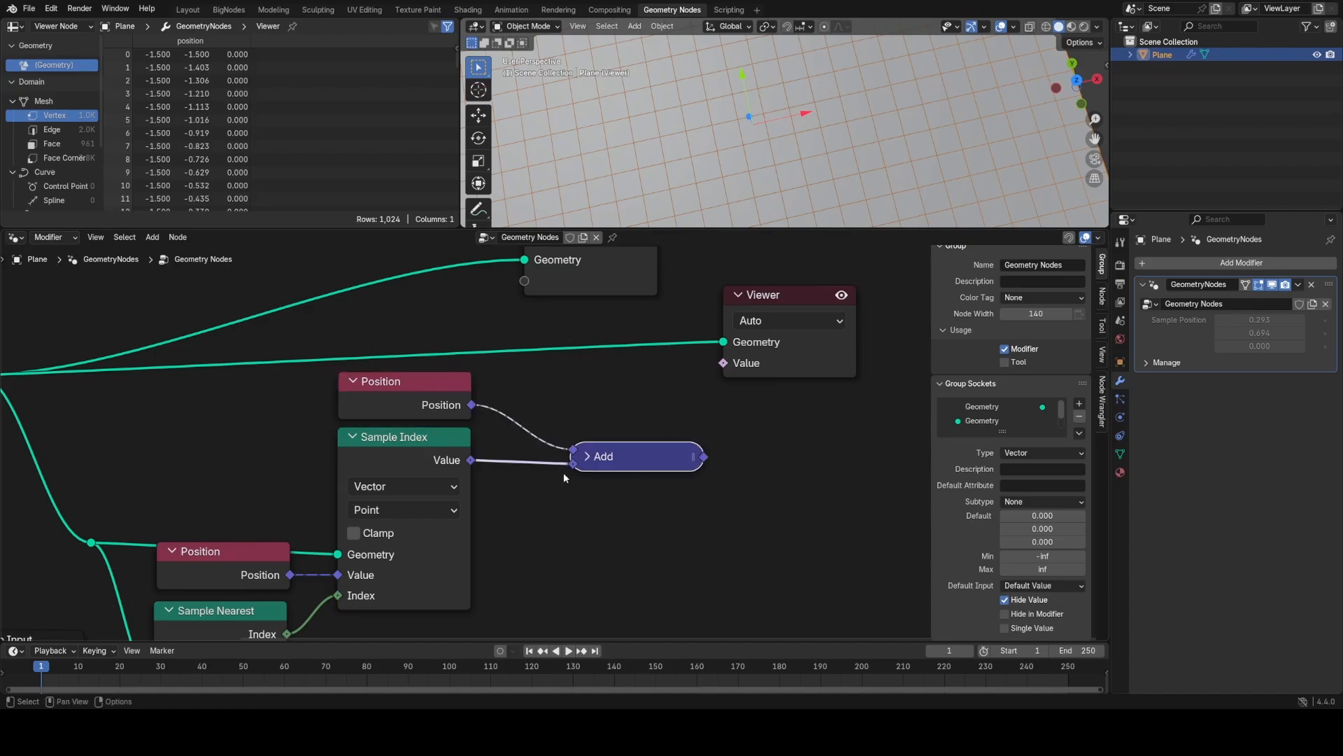
left_click(607, 506)
left_click(609, 222)
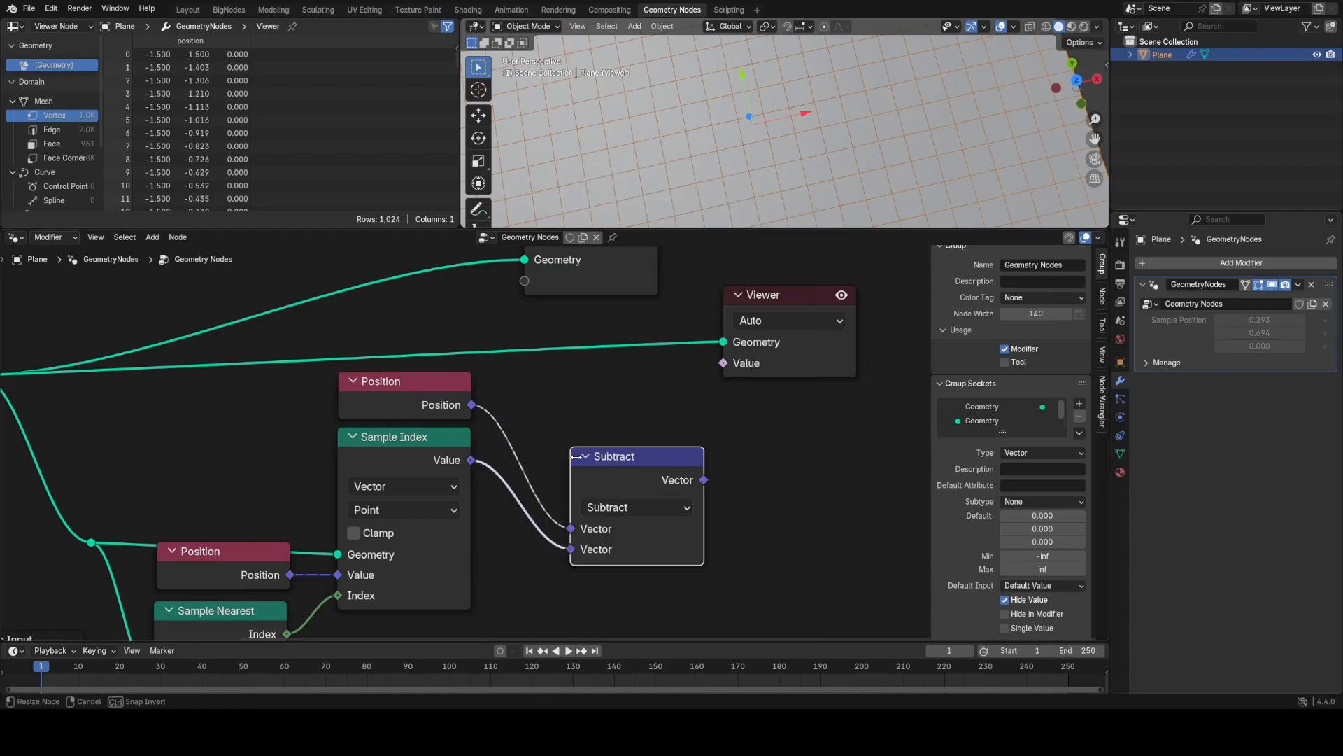
Step: Collapse the Subtract node, place it beside the duplicated Position, and move the sample position to about Y 0.519 with the gizmo
key("h")
key("g")
left_click(669, 190)
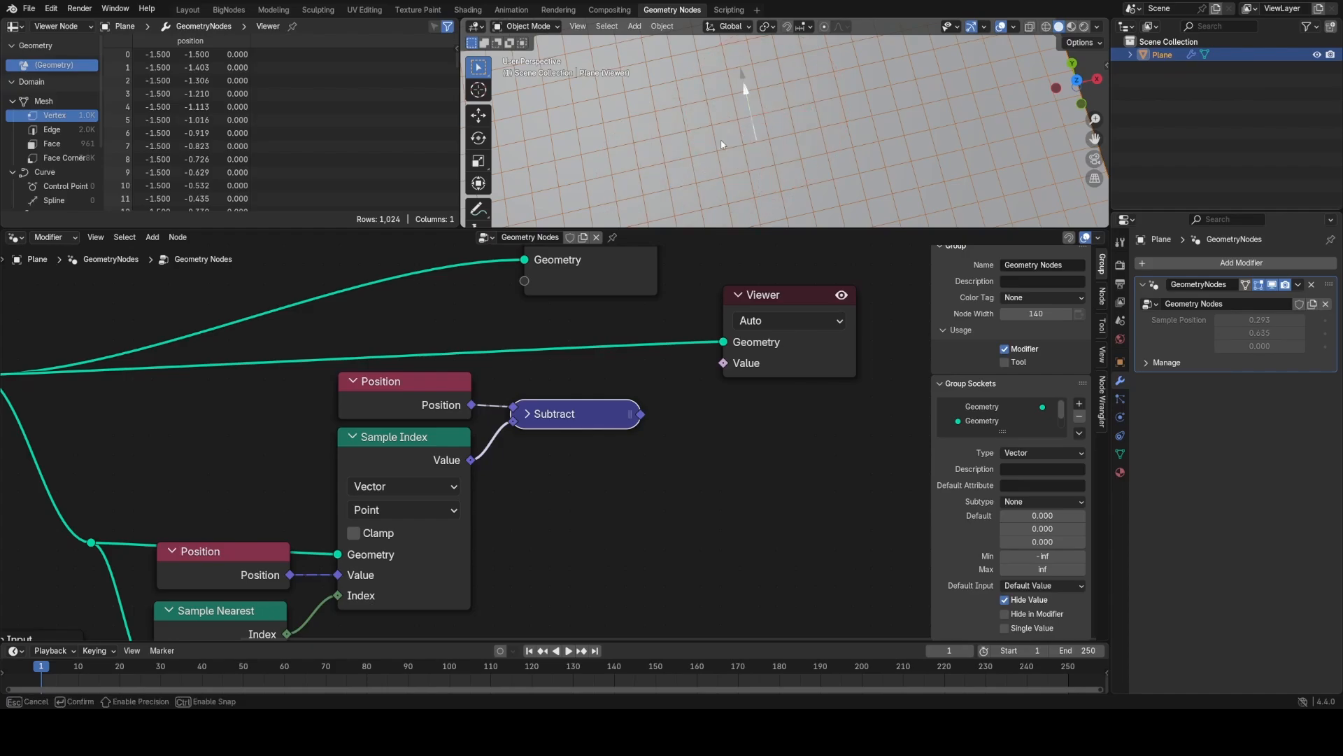
Step: Move the Viewer farther away and insert a Set Position node on the link between the grid mesh and the Viewer
scroll(677, 412, "down", 1)
middle_click_drag(677, 412, 590, 446)
left_click_drag(665, 399, 1015, 411)
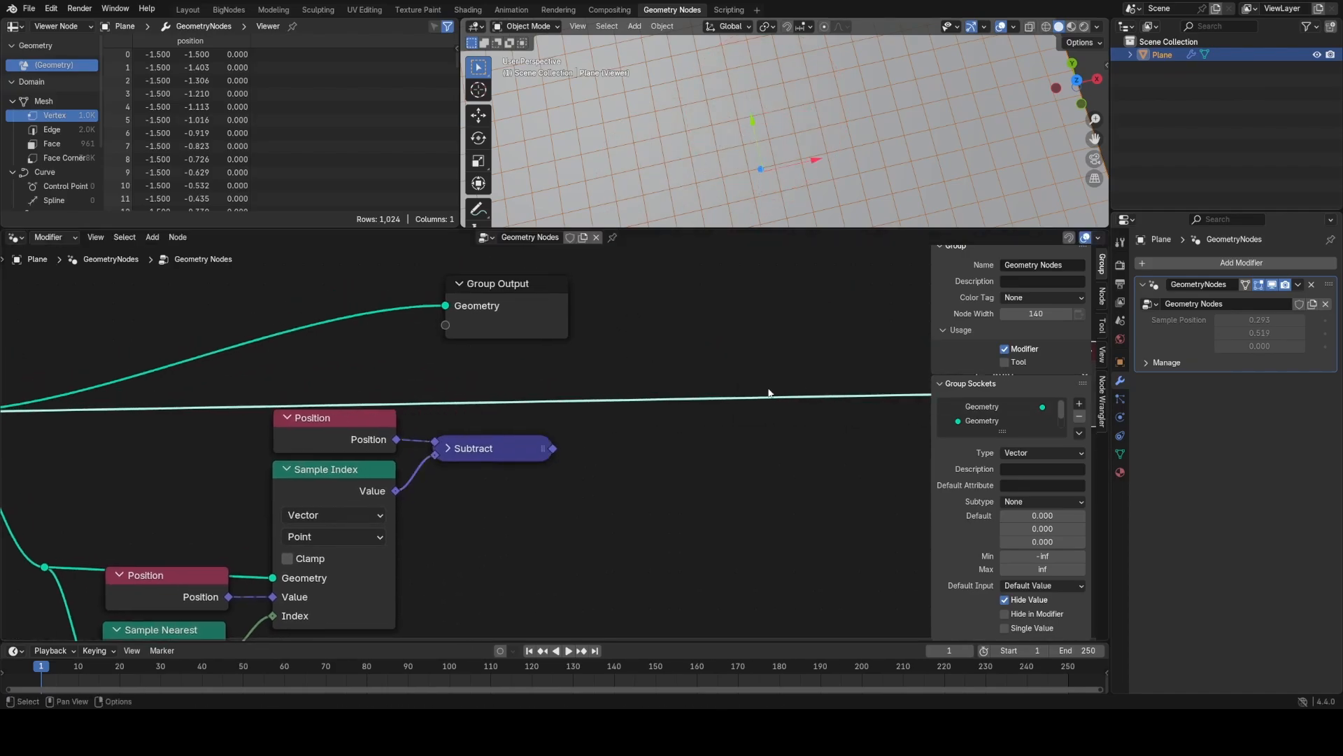
key("shift+a")
type("set")
left_click(851, 422)
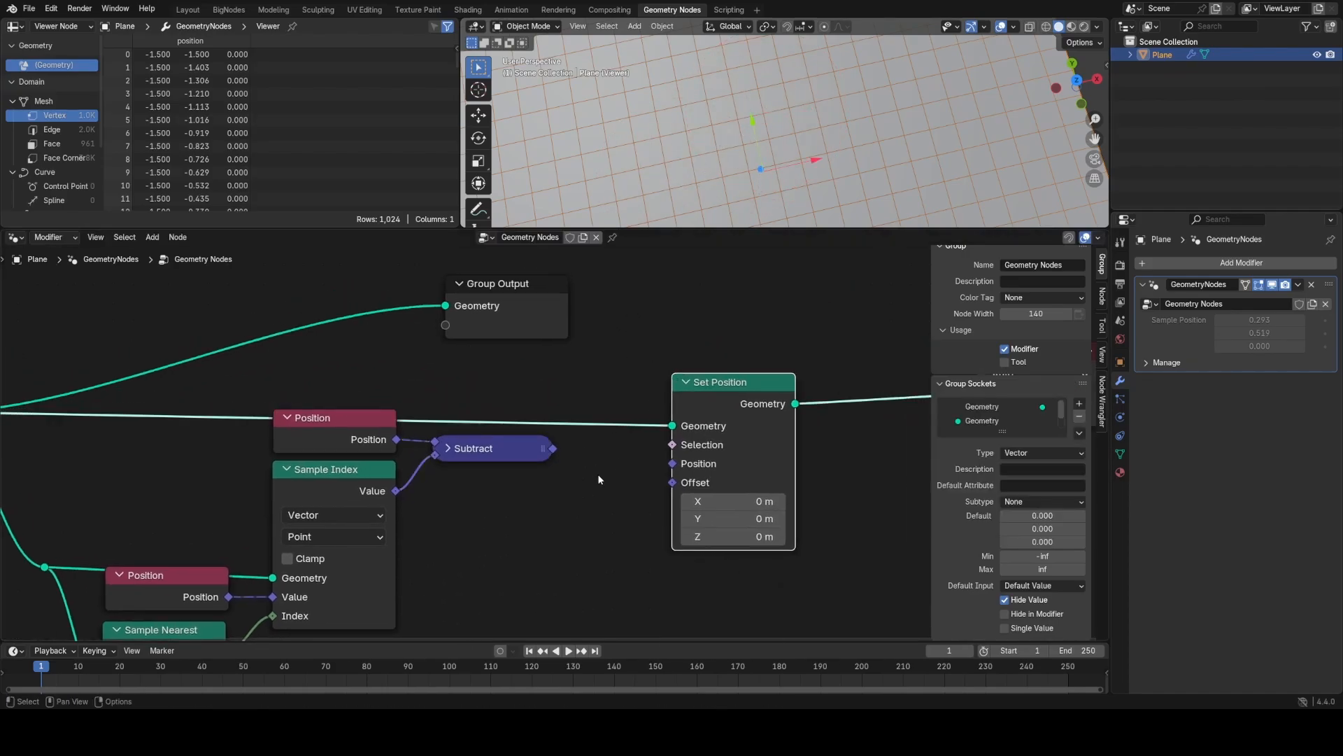
left_click(599, 462)
Step: Add a Normal node and space Set Position and the Viewer farther from the Subtract node to make room
key("shift+a")
type("nor")
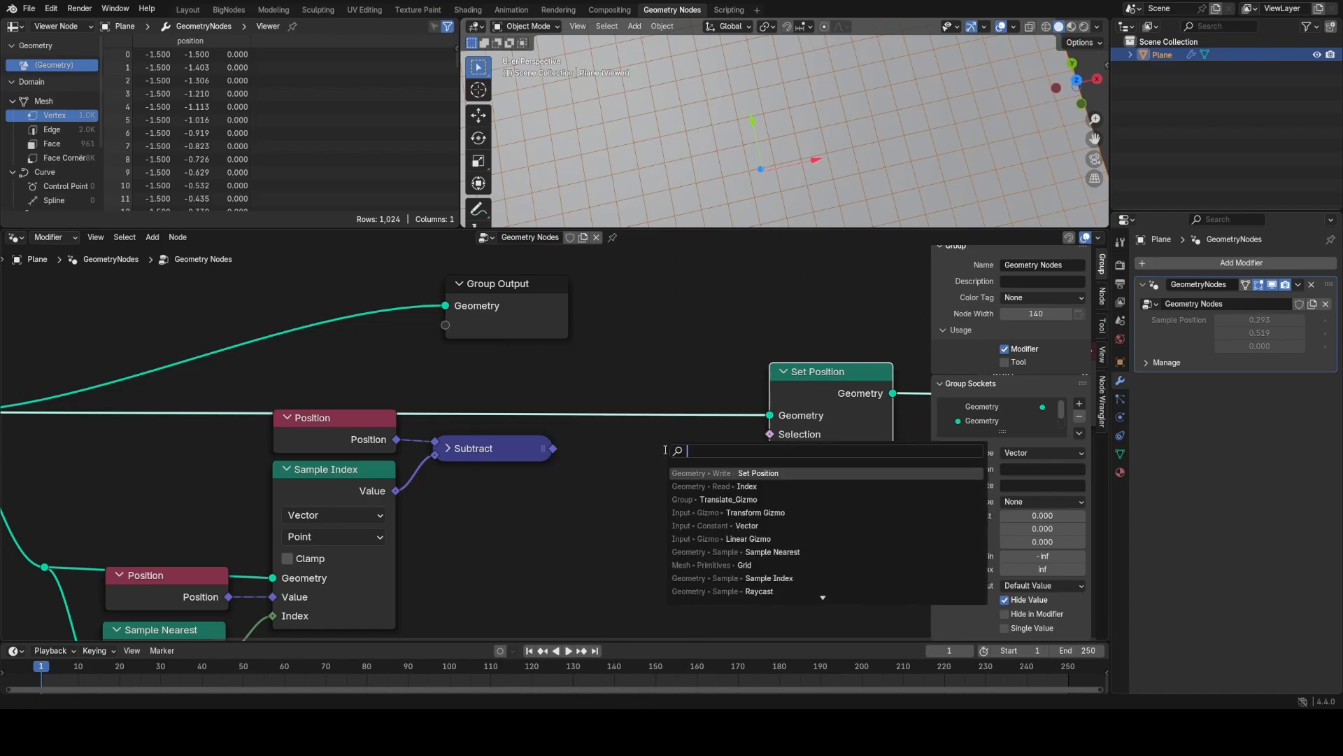
type("m")
left_click(747, 473)
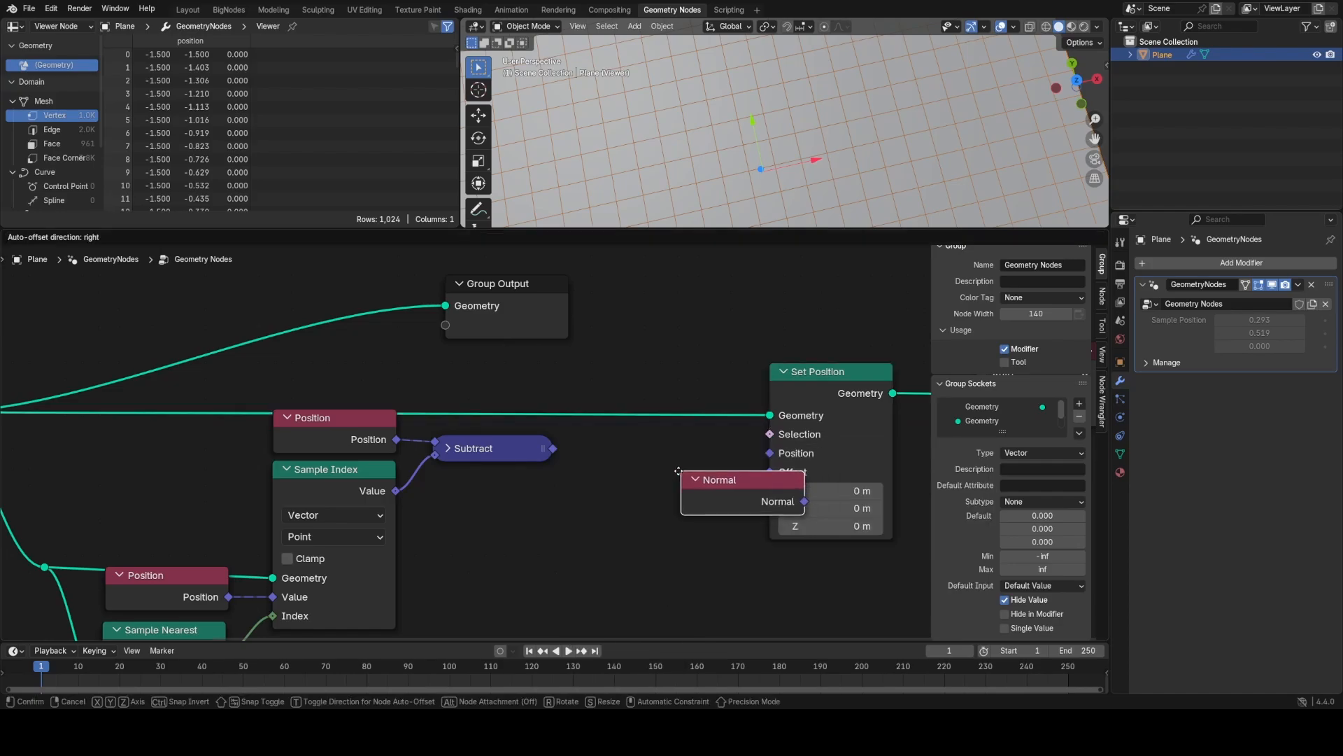
left_click(688, 493)
middle_click_drag(689, 493, 406, 467)
left_click_drag(530, 321, 765, 484)
key("g")
key("x")
left_click(716, 464)
left_click_drag(370, 444, 442, 308)
middle_click_drag(280, 433, 521, 469)
scroll(521, 468, "up", 3)
middle_click_drag(654, 451, 358, 427)
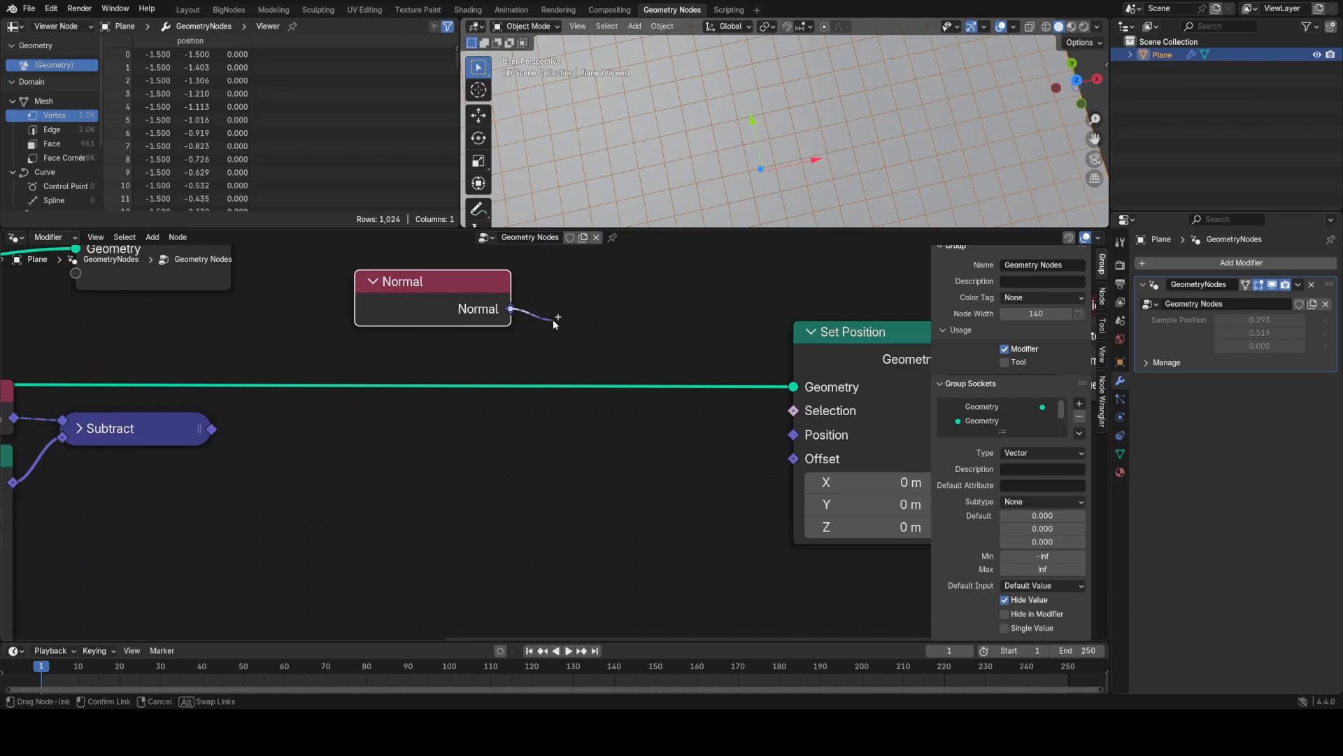
Step: Feed the Normal through a vector Scale node into Set Position's Offset, and place both nodes below the geometry link
left_click_drag(554, 320, 609, 331)
type("sca")
left_click(649, 358)
left_click(599, 300)
left_click_drag(714, 289, 767, 331)
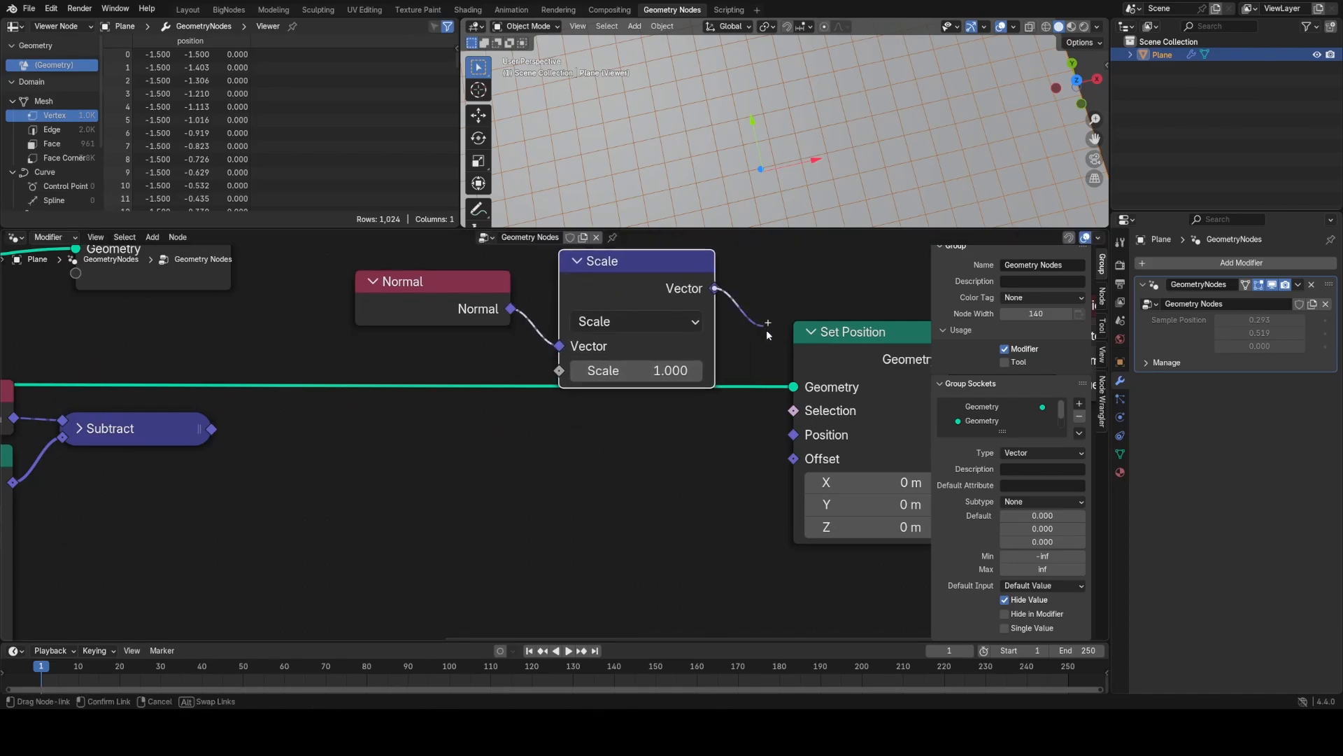
left_click_drag(797, 462, 793, 459)
left_click_drag(399, 371, 667, 277)
key("g")
left_click(683, 467)
scroll(748, 151, "down", 5)
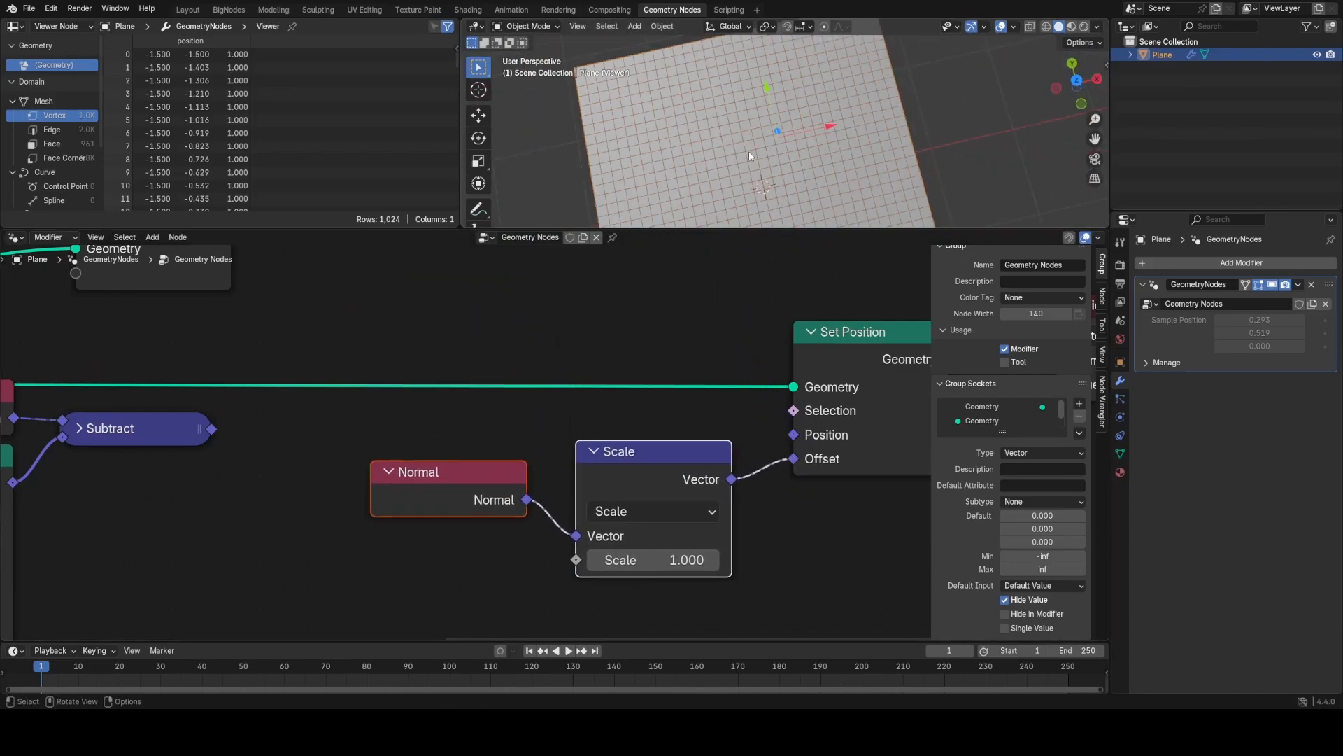
middle_click_drag(748, 152, 724, 130)
Step: Add a vector math Length node fed by the Subtract result
middle_click_drag(305, 481, 536, 420)
scroll(537, 420, "up", 3)
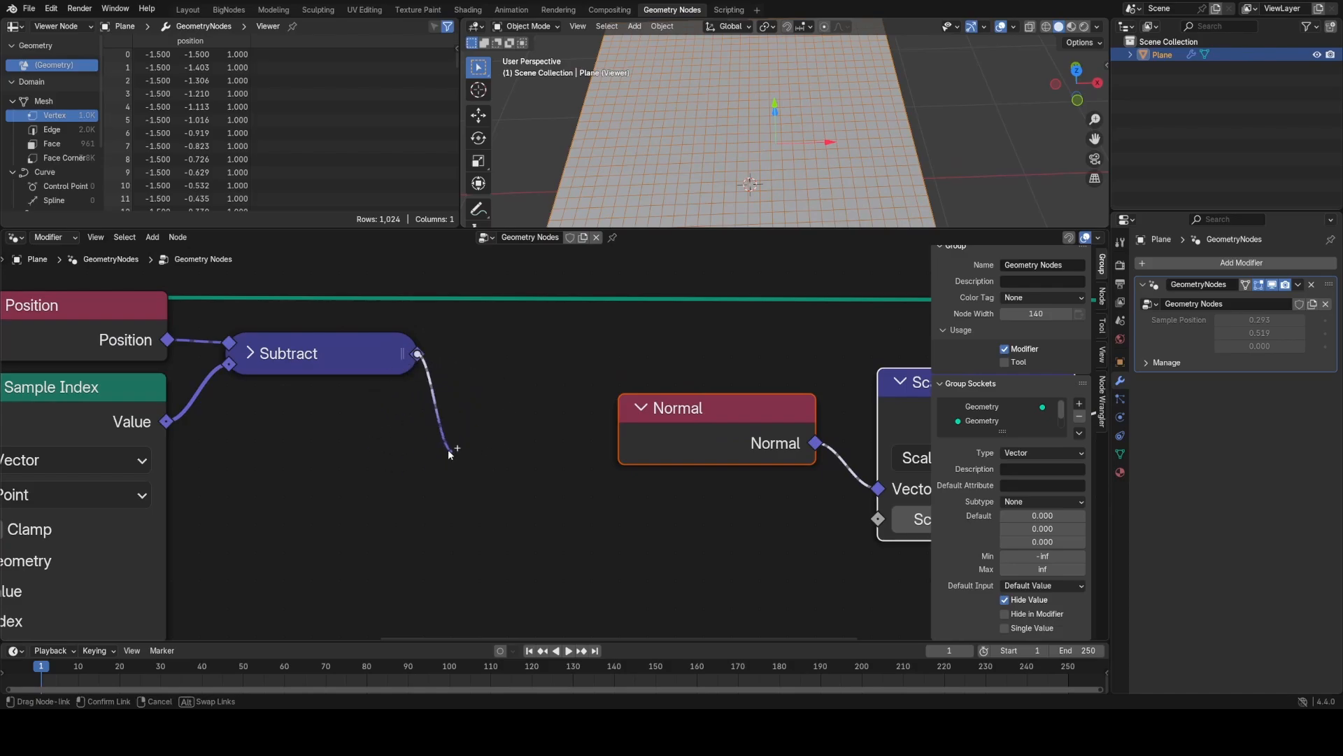
left_click_drag(624, 476, 826, 548)
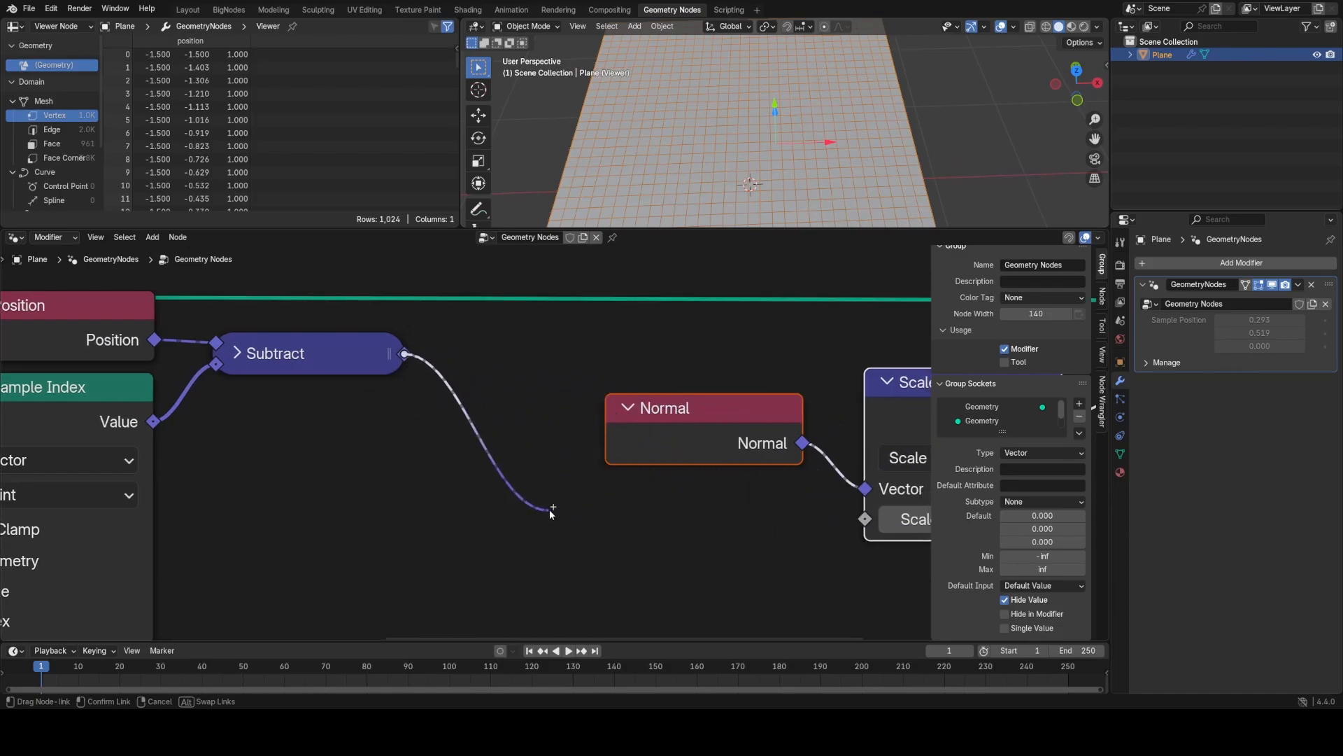
left_click_drag(508, 540, 408, 417)
middle_click_drag(427, 433, 324, 361)
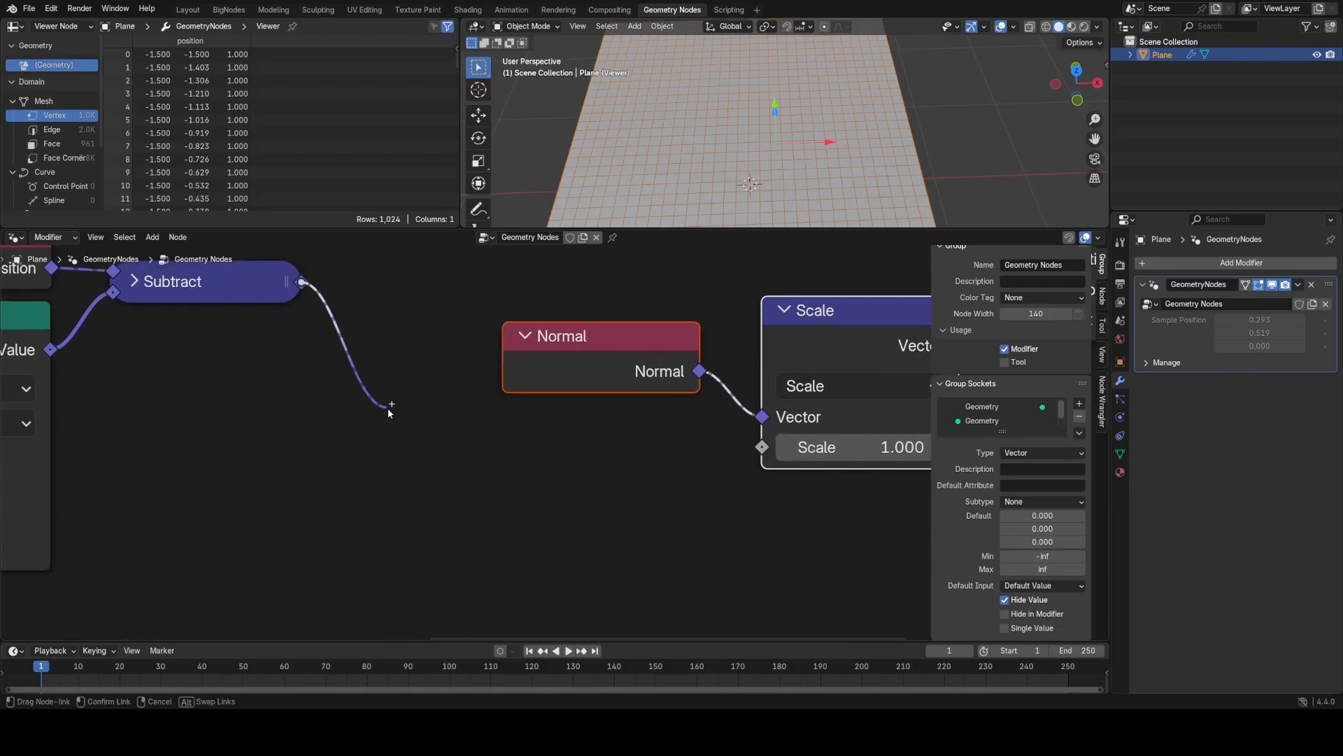
left_click_drag(389, 413, 392, 407)
type("leng")
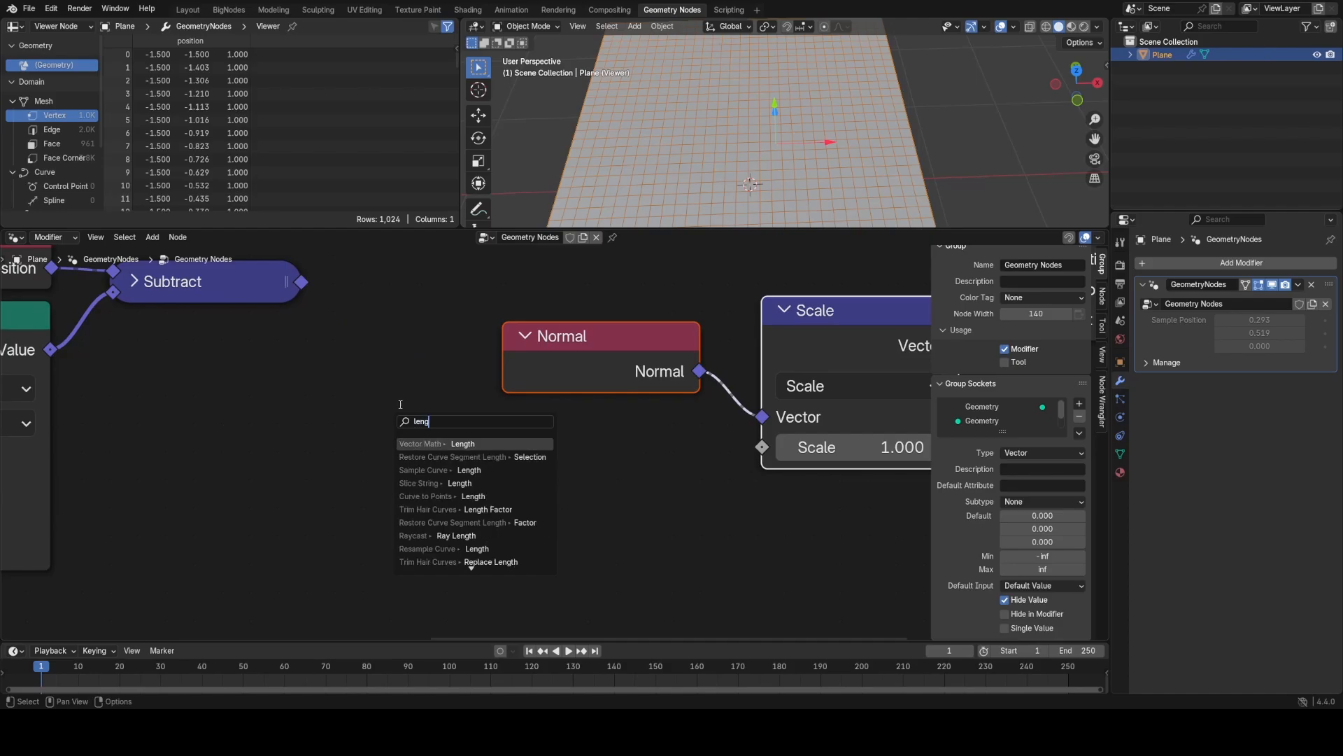
left_click(453, 442)
left_click(399, 434)
middle_click_drag(399, 434, 609, 488)
scroll(442, 374, "down", 3)
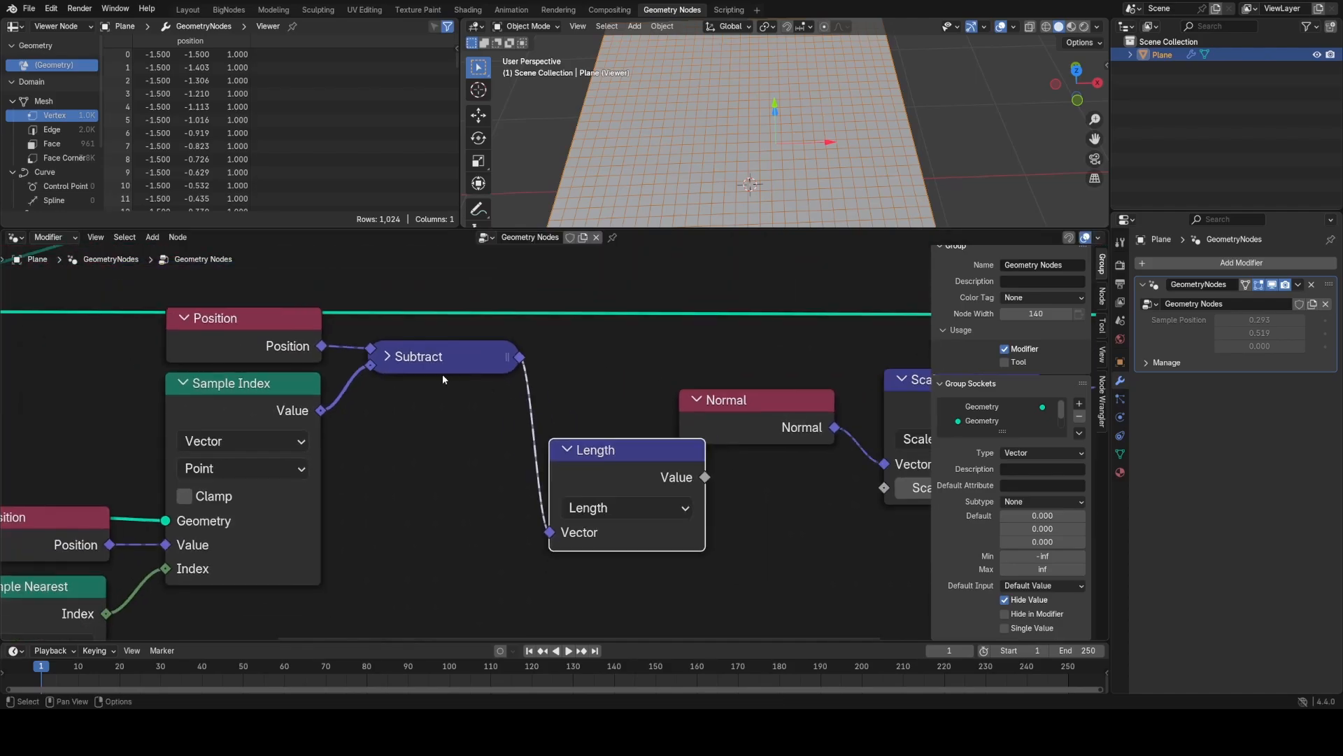
Step: Change the Subtract node's operation to Distance, collapse it, and delete the Length node
left_click(389, 357)
left_click(406, 418)
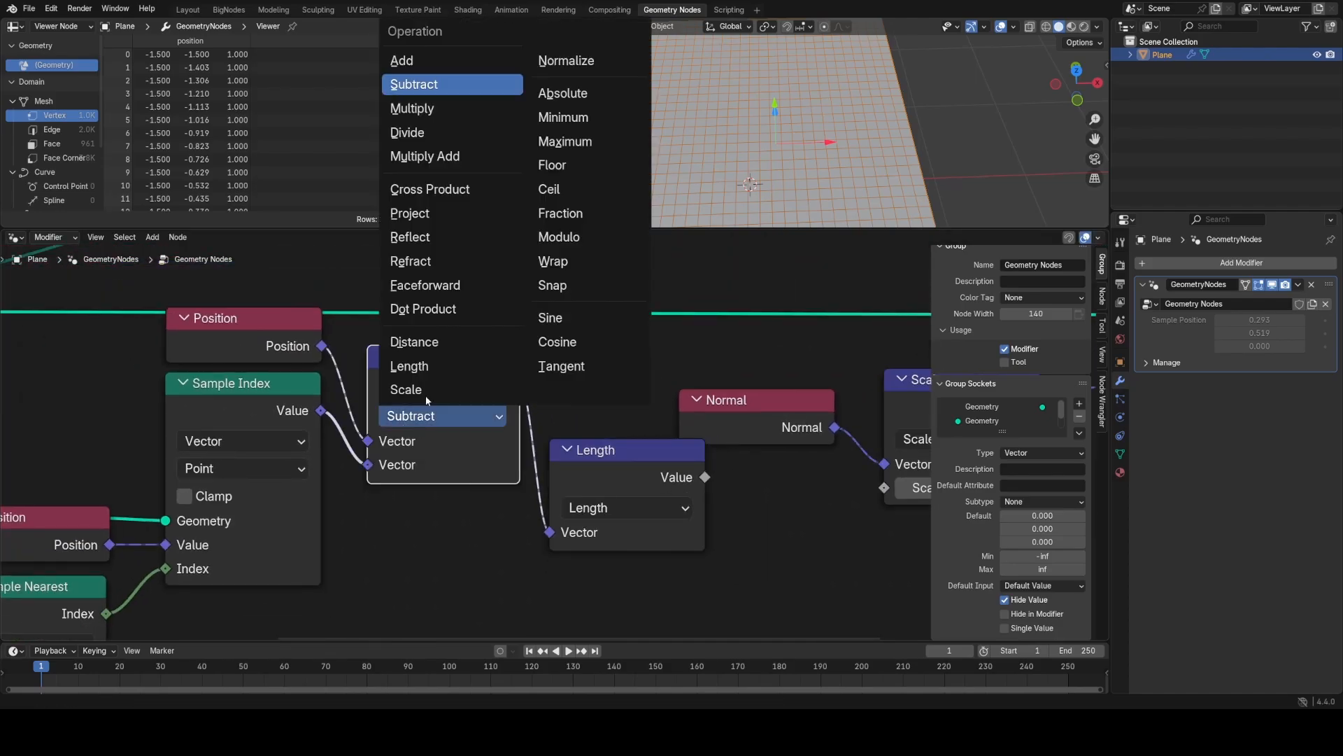
left_click(428, 343)
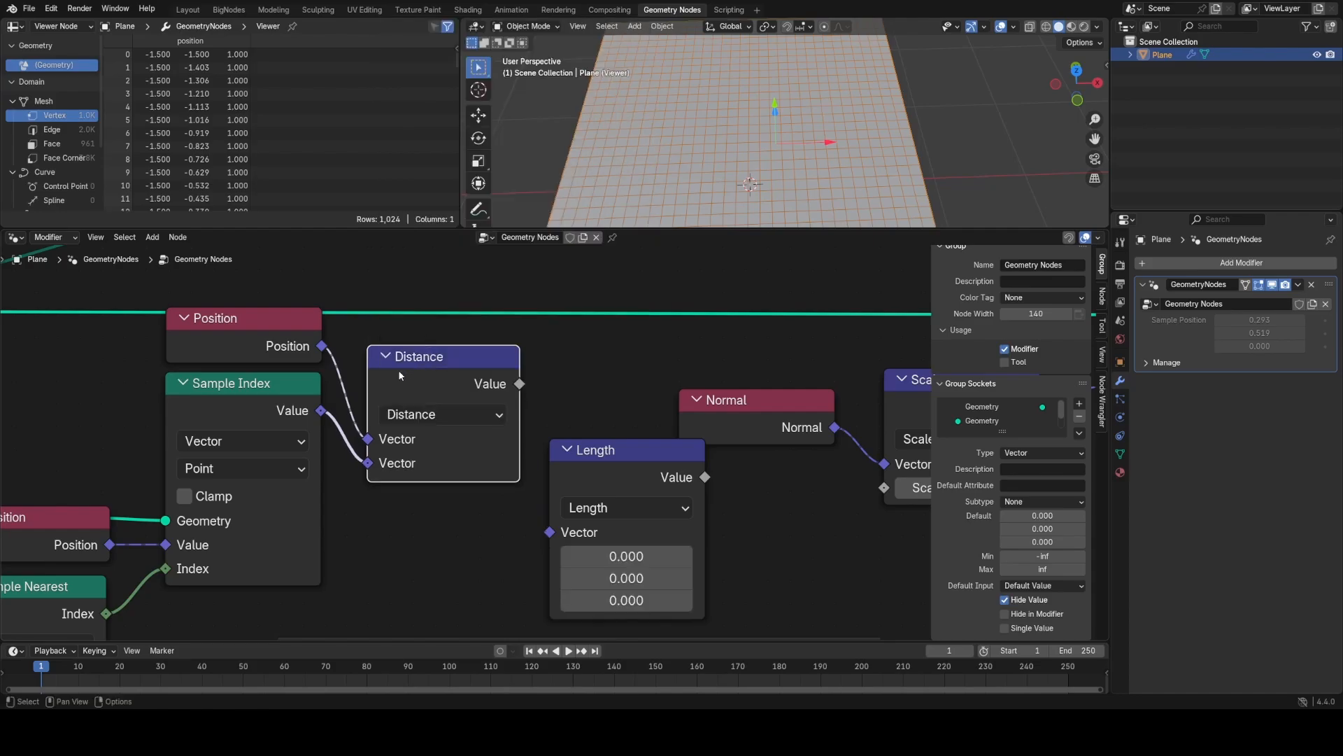
left_click(384, 356)
left_click(568, 449)
key("x")
Step: Connect the Distance value to the Scale input of the vector Scale node
middle_click_drag(543, 362, 363, 328)
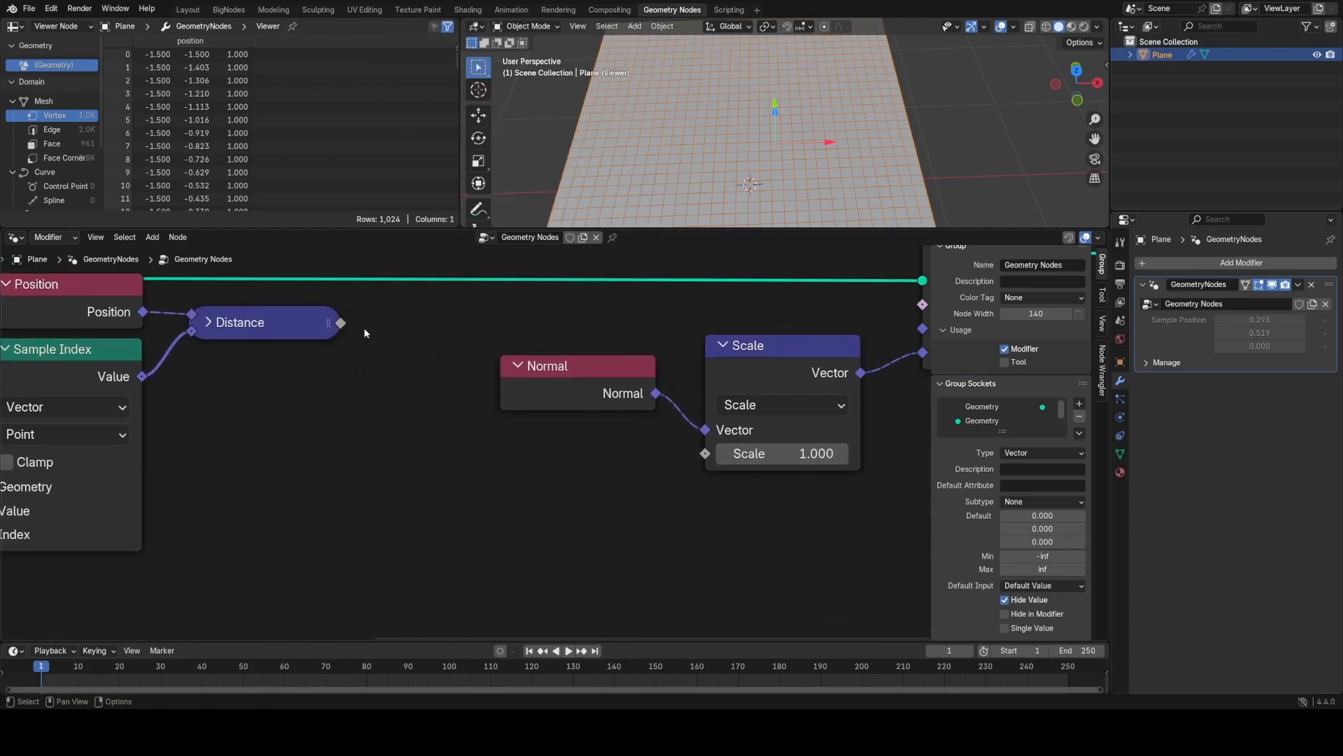
left_click_drag(702, 456, 704, 455)
middle_click_drag(615, 352, 609, 438)
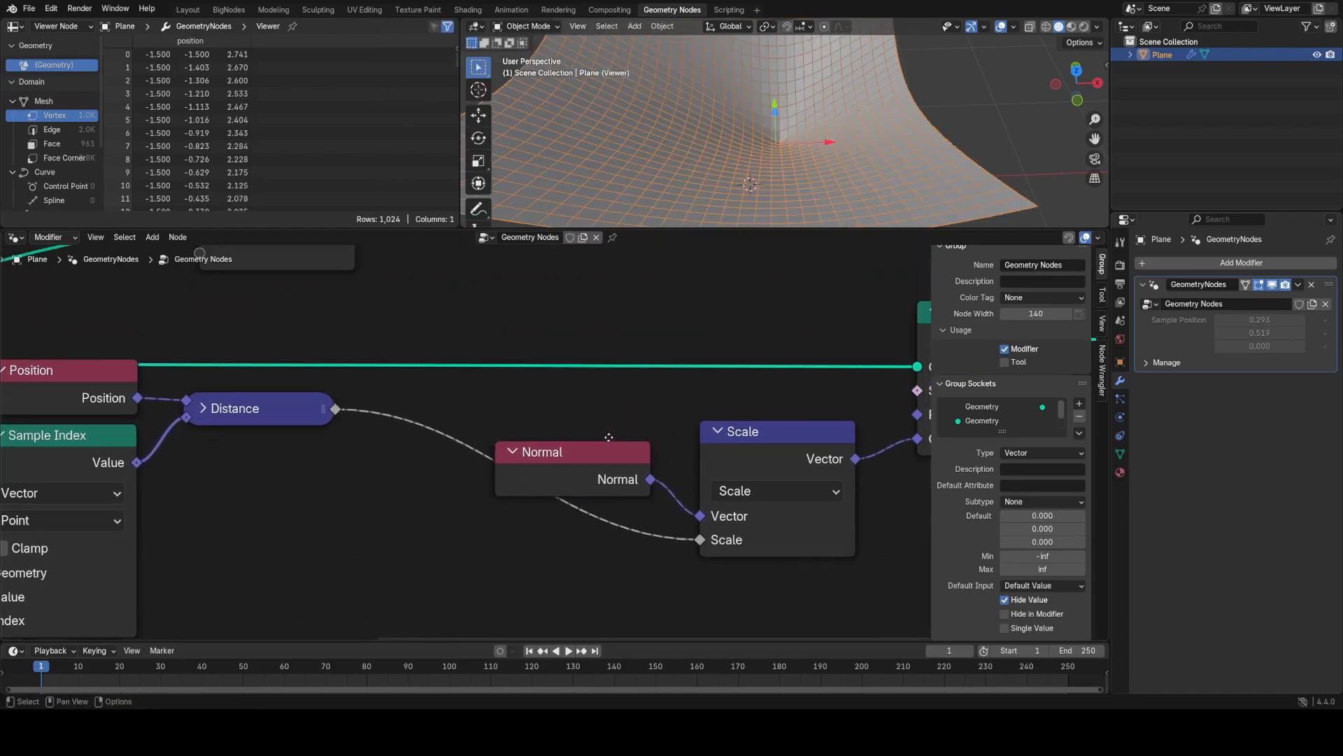
scroll(609, 438, "down", 3)
middle_click_drag(559, 371, 532, 424)
middle_click_drag(355, 478, 443, 399)
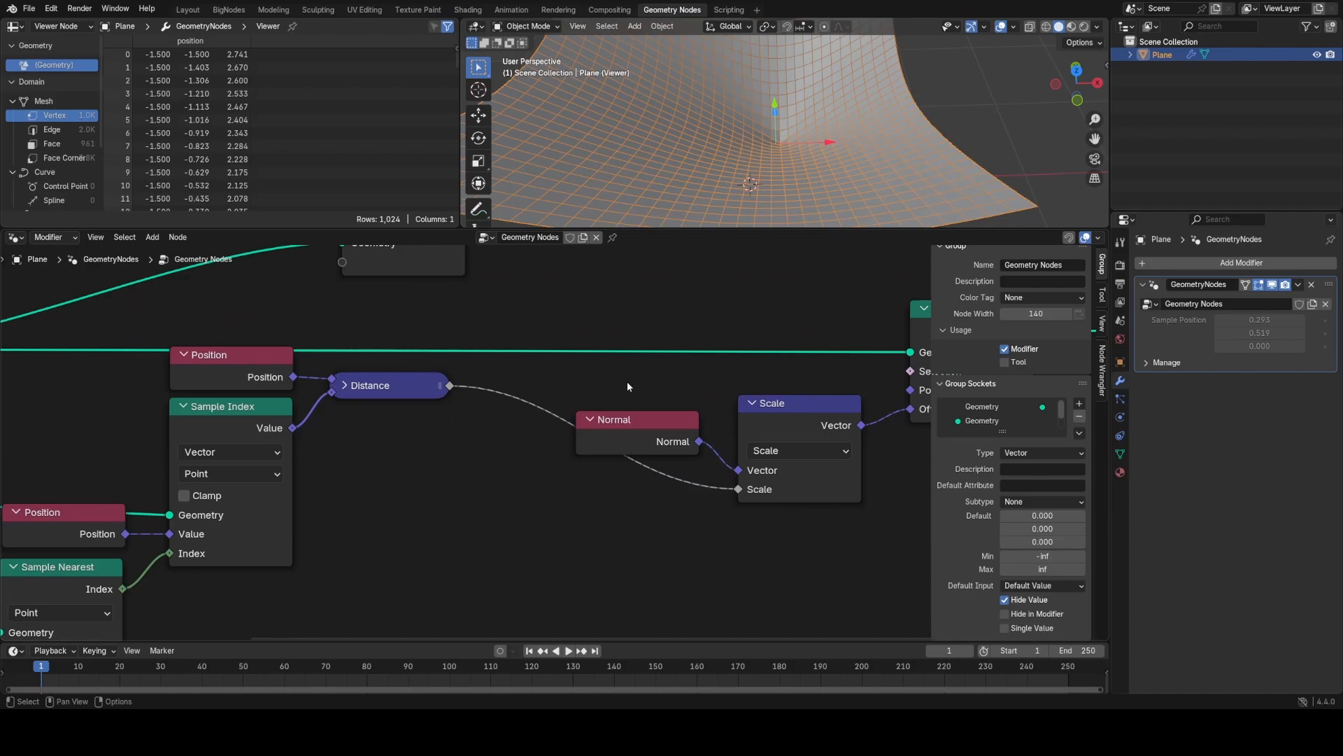
Step: Move the sample position to about X 0.055, Y -0.604 with the gizmo arrows
middle_click_drag(759, 438, 545, 441)
scroll(725, 143, "down", 4)
middle_click_drag(725, 143, 750, 154)
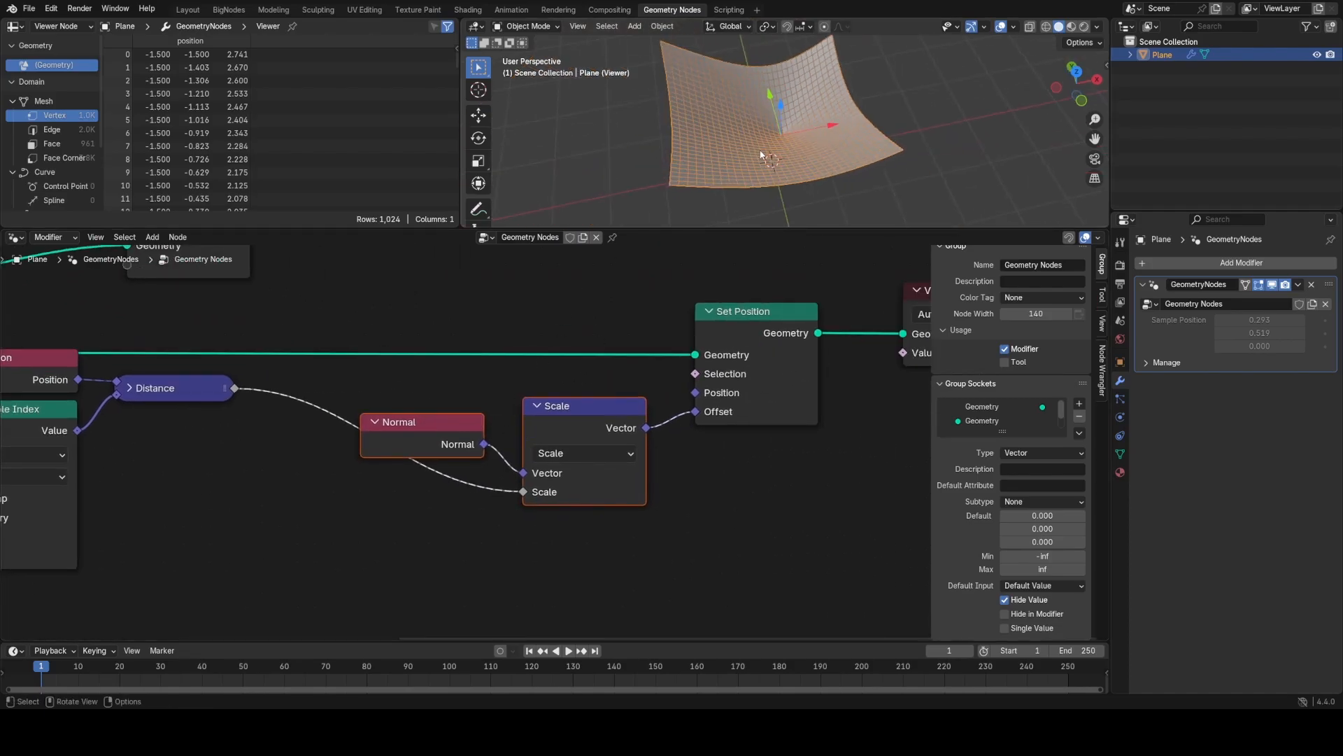
left_click_drag(816, 131, 764, 116)
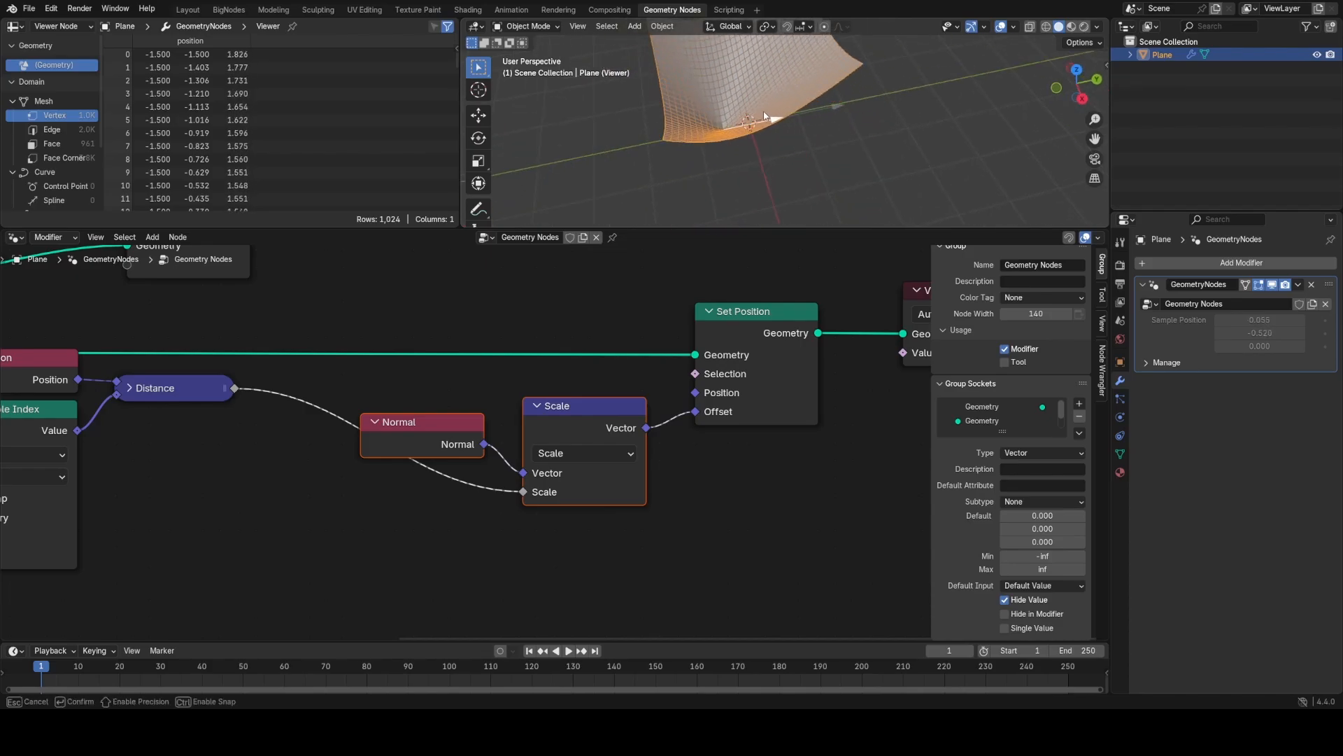
scroll(549, 405, "down", 2)
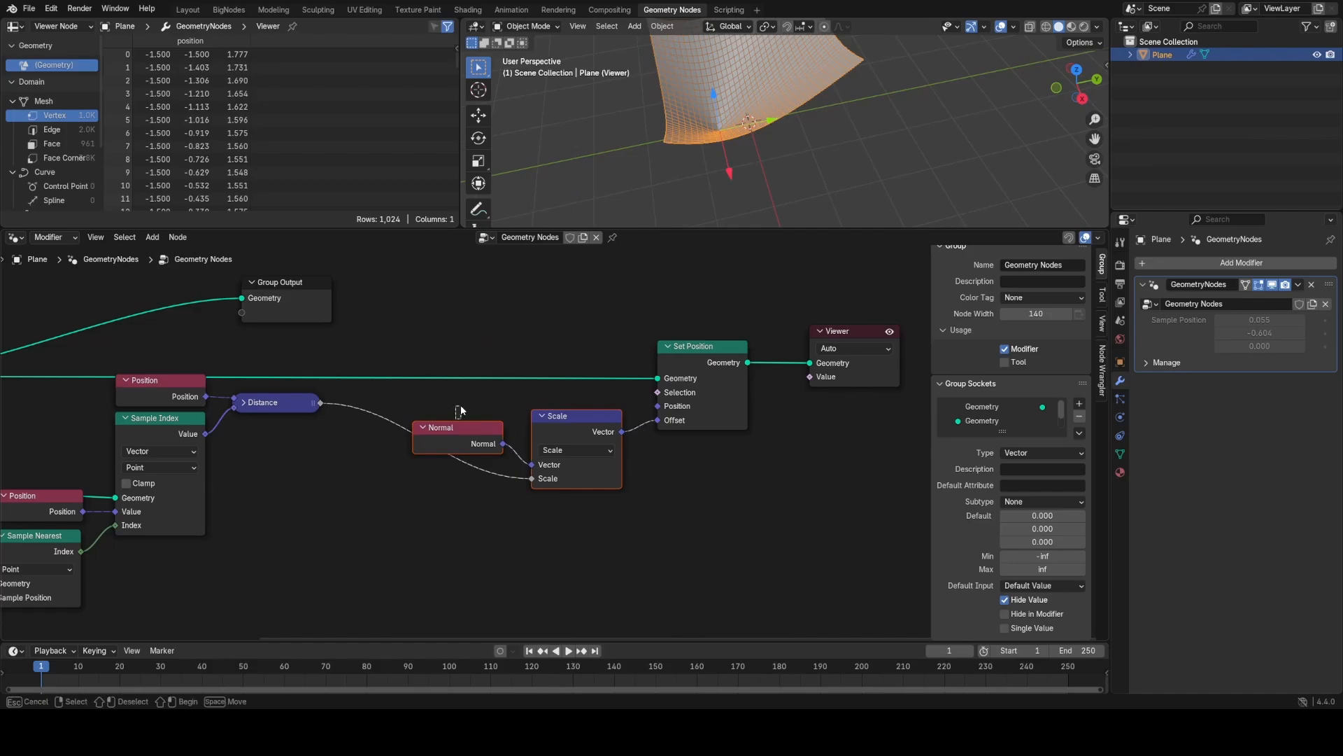
Step: Nudge the Normal node up and insert a Map Range node on the link between Distance and the Scale input
left_click_drag(461, 407, 463, 404)
left_click_drag(466, 422, 470, 407)
middle_click_drag(456, 452, 575, 383)
key("shift+a")
left_click(578, 382)
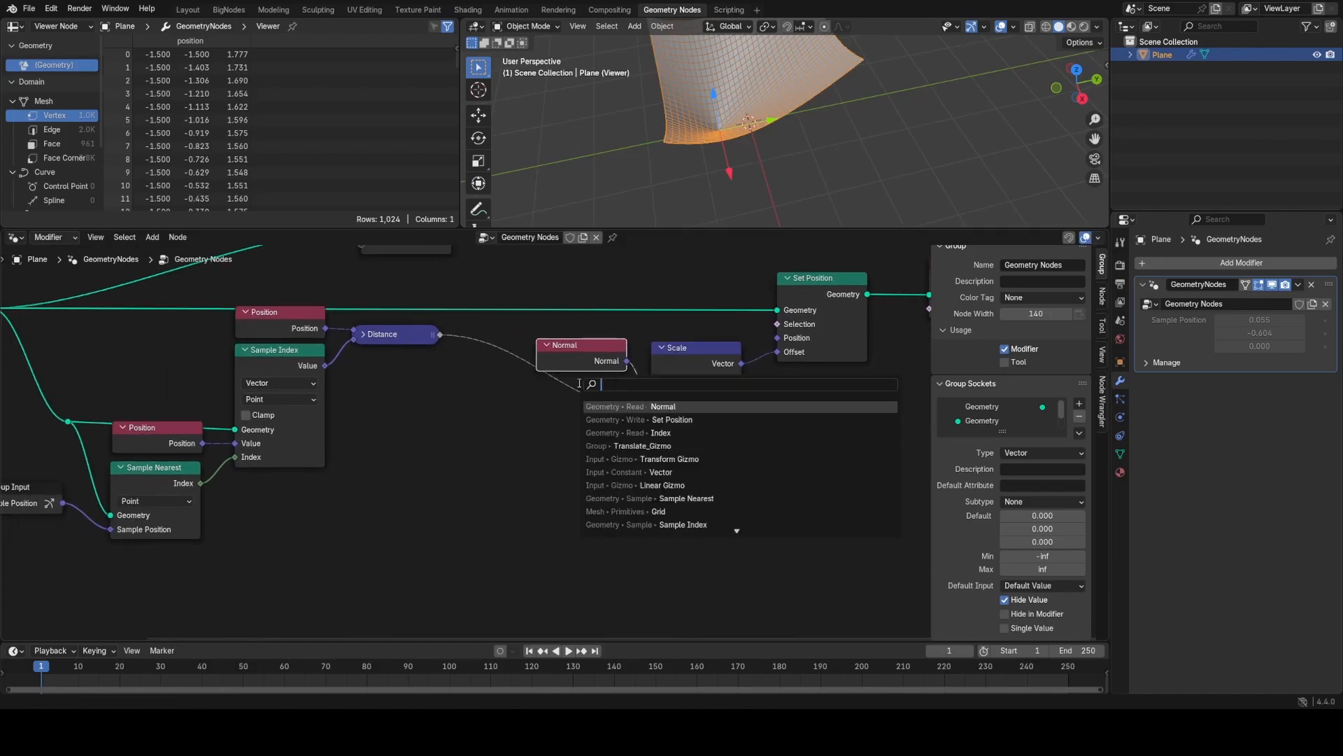
type("map ra")
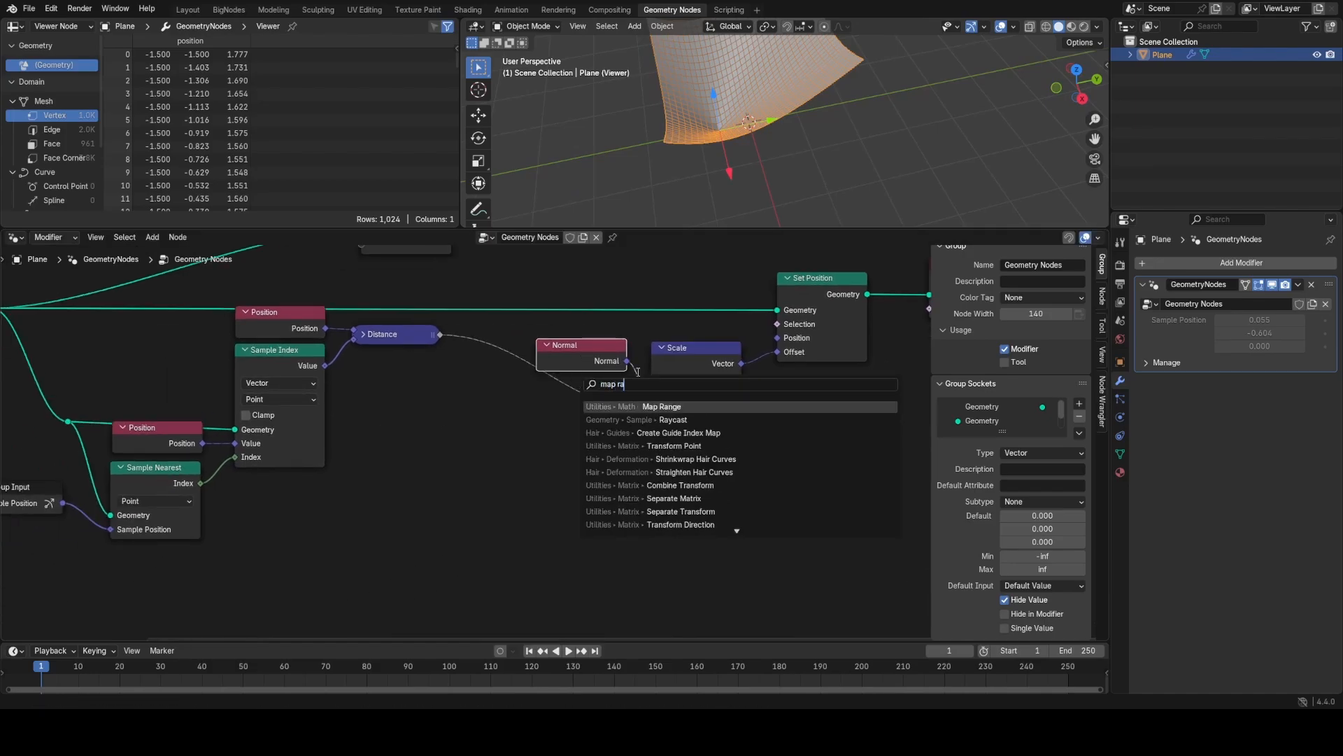
key("Return")
left_click(608, 427)
scroll(607, 428, "up", 3)
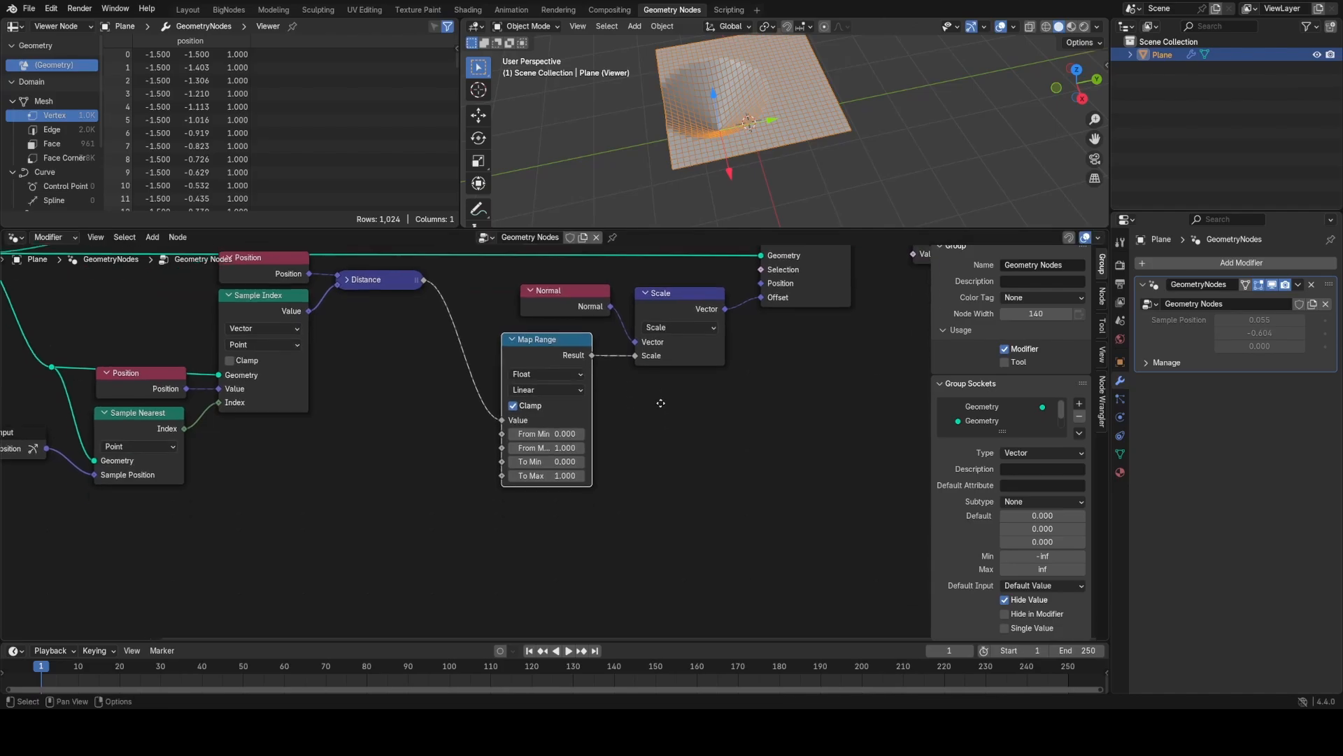
scroll(608, 428, "up", 2)
middle_click_drag(672, 410, 624, 462)
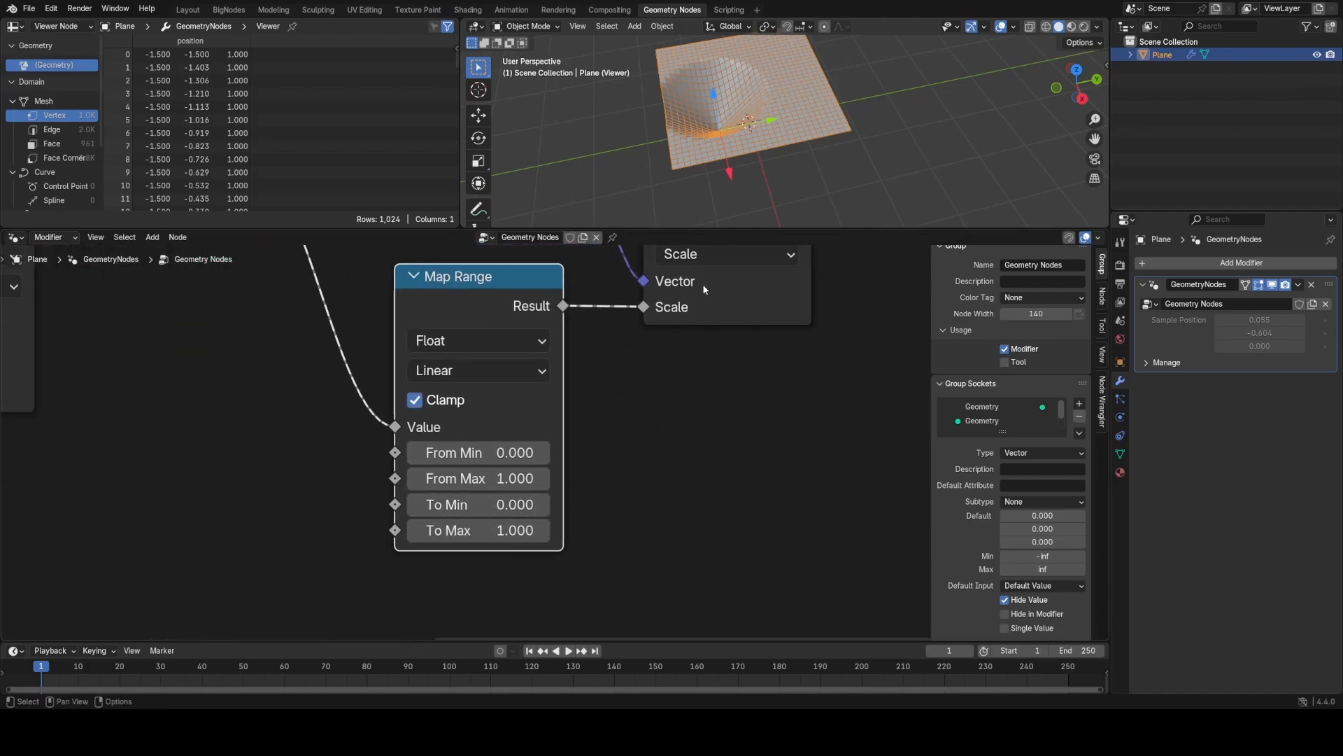
Step: Invert the Map Range input range by setting From Max to 0 and From Min to 1
middle_click_drag(735, 119, 803, 134)
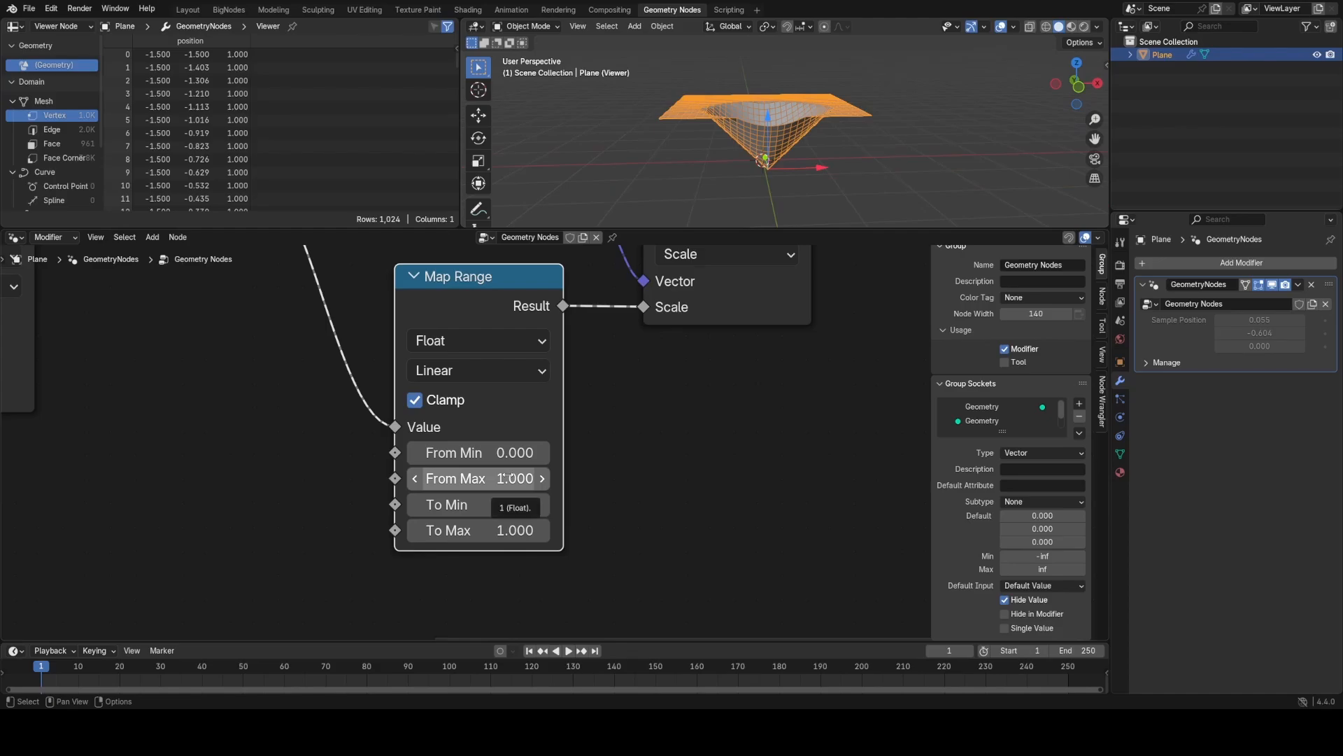
key("BackSpace")
left_click(483, 453)
type("1")
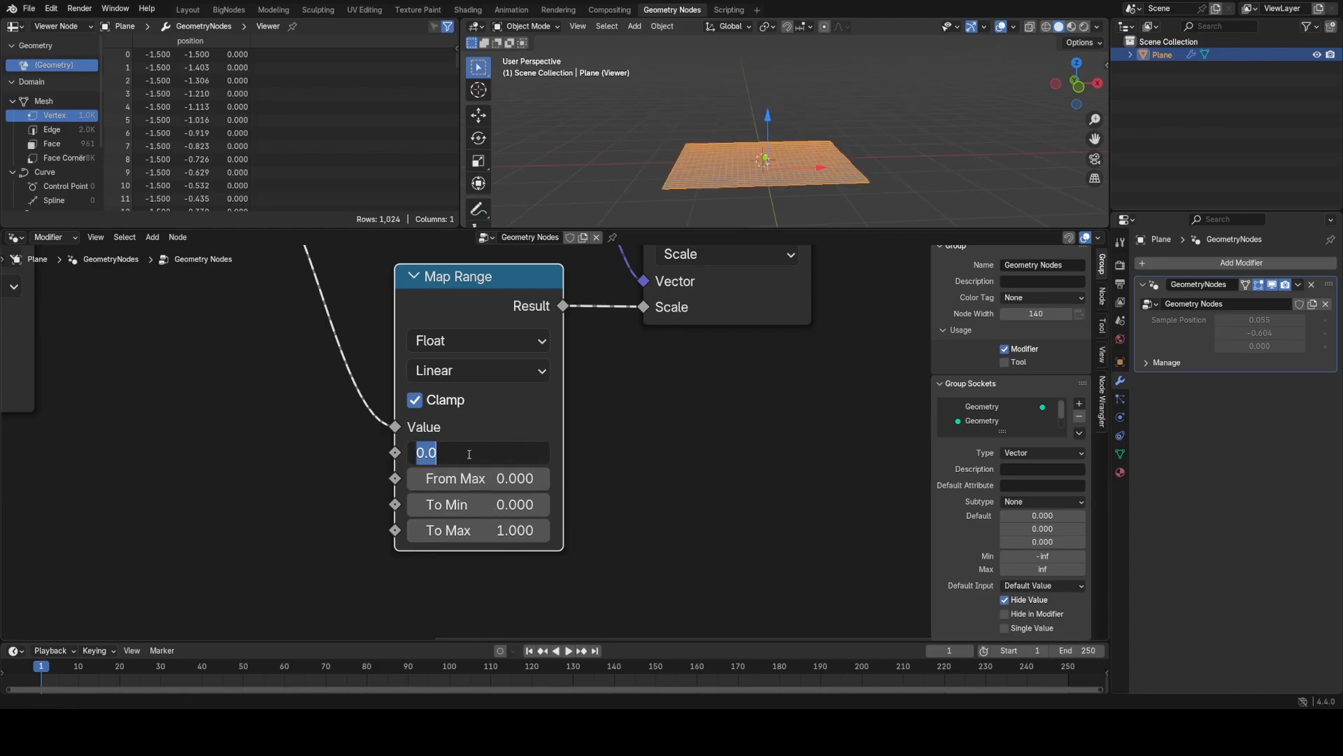
key("Return")
Step: Set the Map Range node's To Max to 1.350 and inspect the hill's profile in the front orthographic view
middle_click_drag(769, 140, 776, 133)
mouse_move(489, 530)
left_mouse_down()
mouse_move(574, 531)
mouse_move(433, 530)
mouse_move(577, 530)
mouse_move(444, 530)
mouse_move(515, 530)
left_mouse_up()
key("KP_1")
scroll(759, 139, "up", 4)
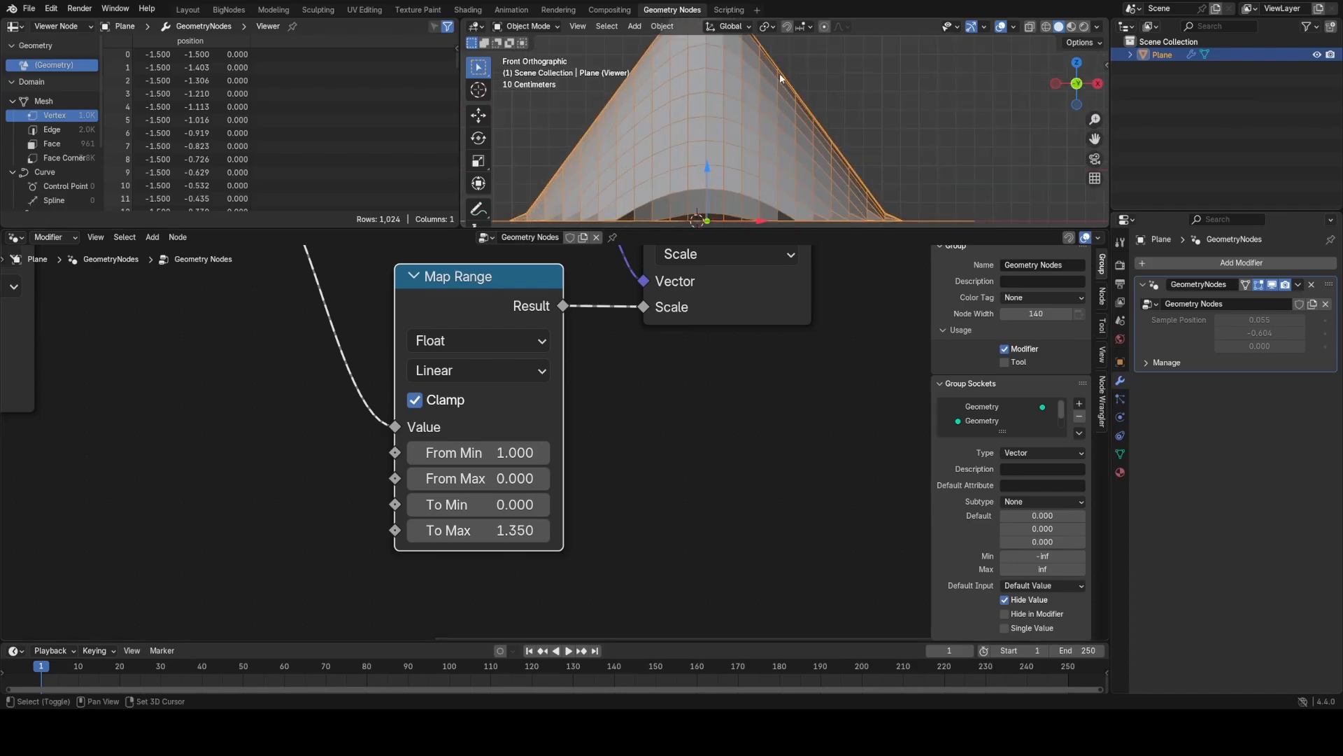
scroll(772, 152, "down", 6)
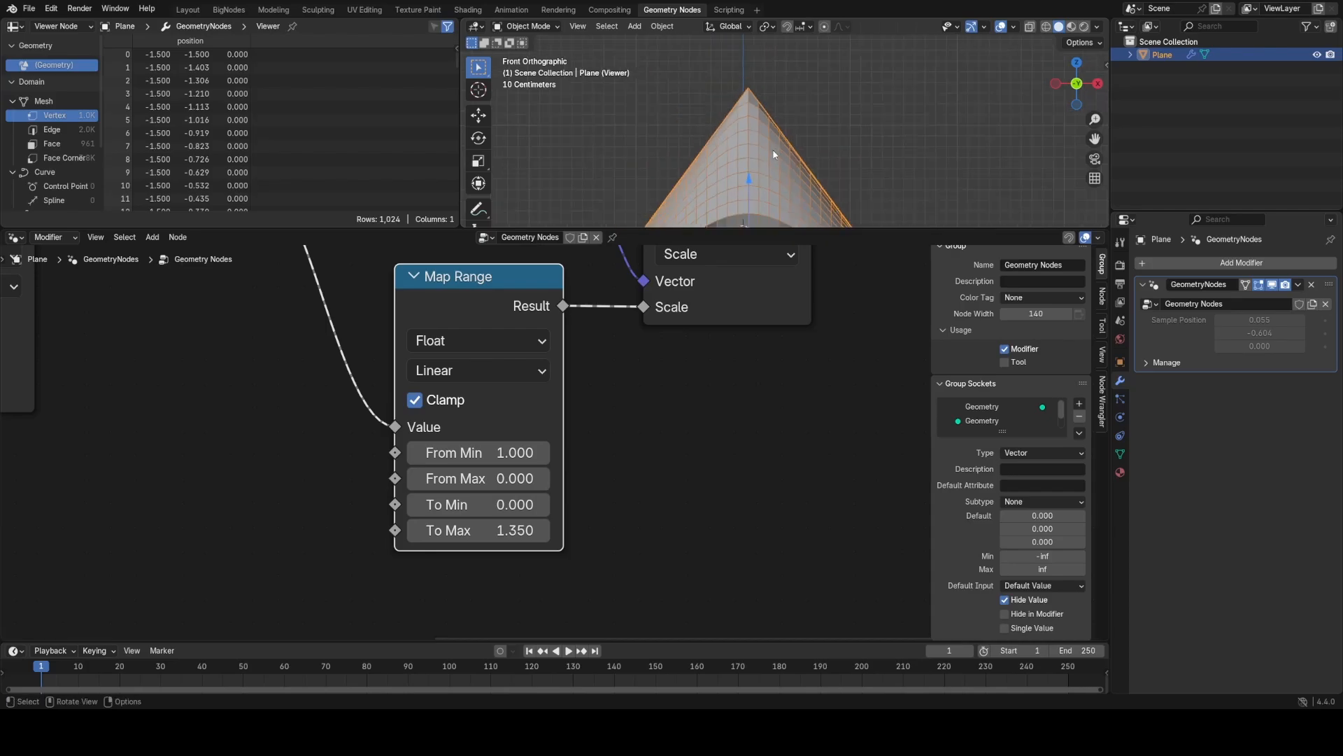
scroll(766, 136, "up", 2)
scroll(490, 312, "down", 1)
middle_click_drag(489, 314, 619, 402)
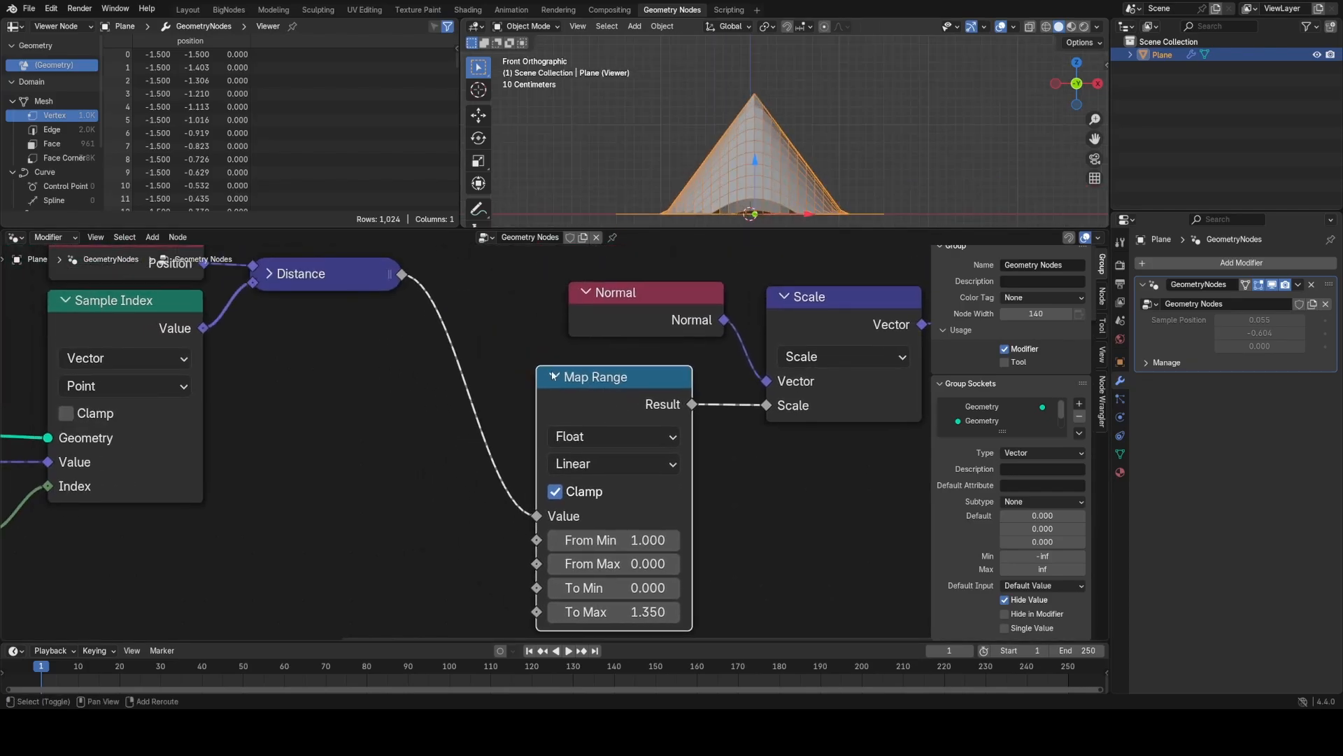
Step: Insert a Power math node with an exponent of 2 on the link between Distance and Map Range
key("shift+a")
type("ma")
left_click(625, 408)
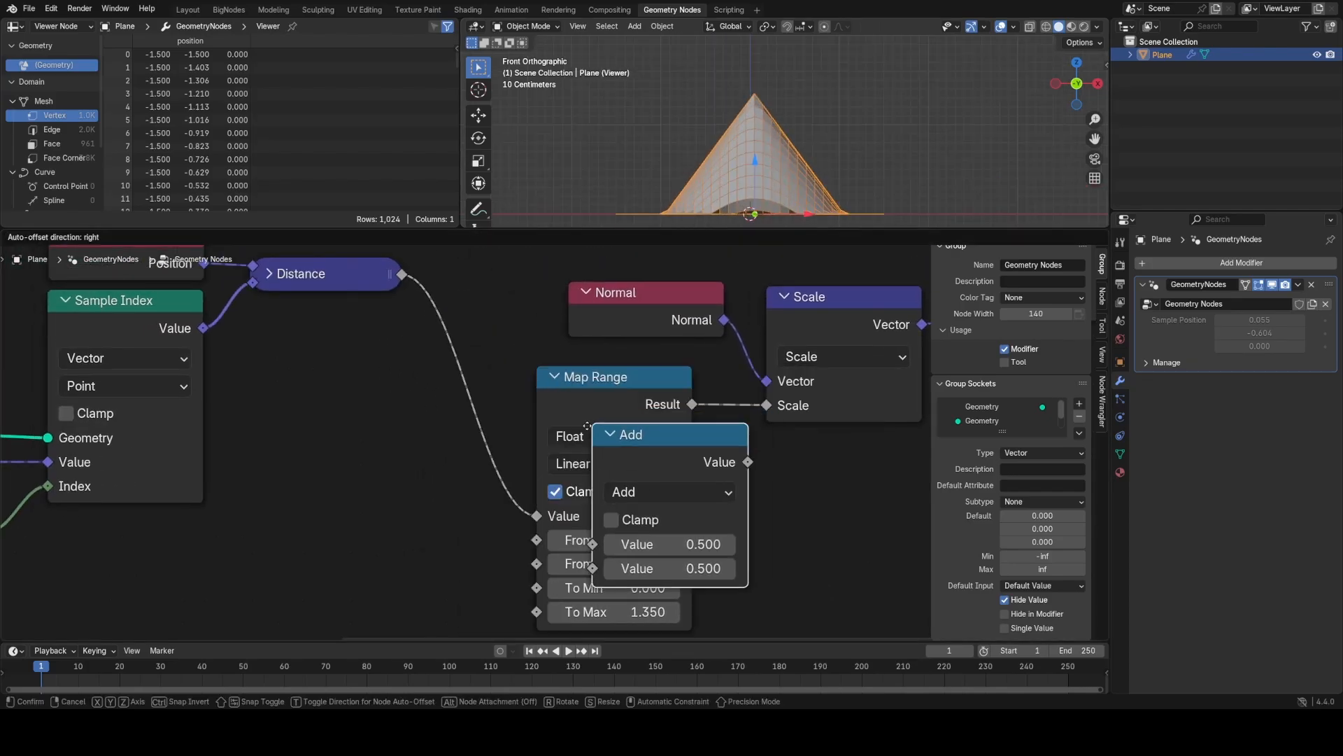
left_click(525, 378)
left_click(524, 410)
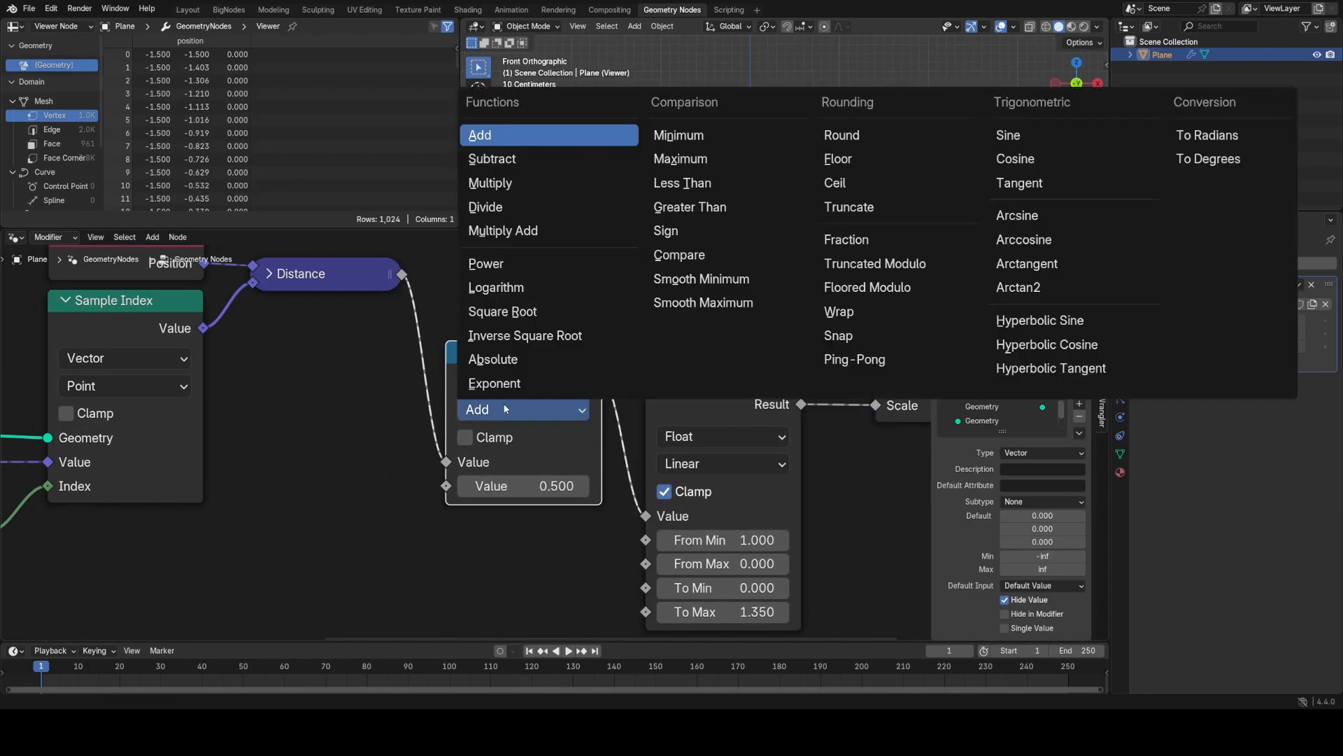
left_click(517, 263)
type("2")
key("Return")
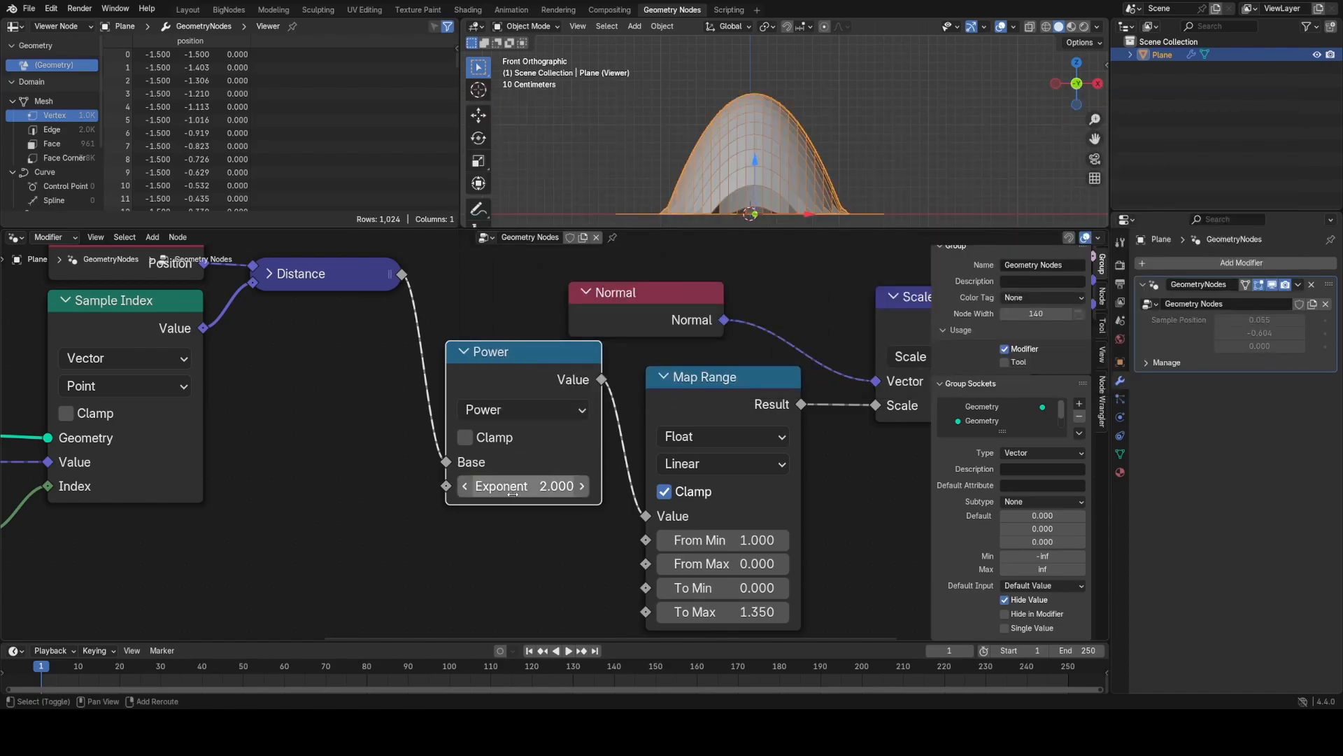
Step: Try another exponent on the Power node and remove the node, keeping Distance linked to Map Range
left_click_drag(513, 494, 384, 494)
left_click_drag(598, 390, 494, 543, "alt")
key("x")
Step: Set the Map Range interpolation to Smoother Step and move the sample position to about Y 0.139
middle_click_drag(664, 492, 565, 398)
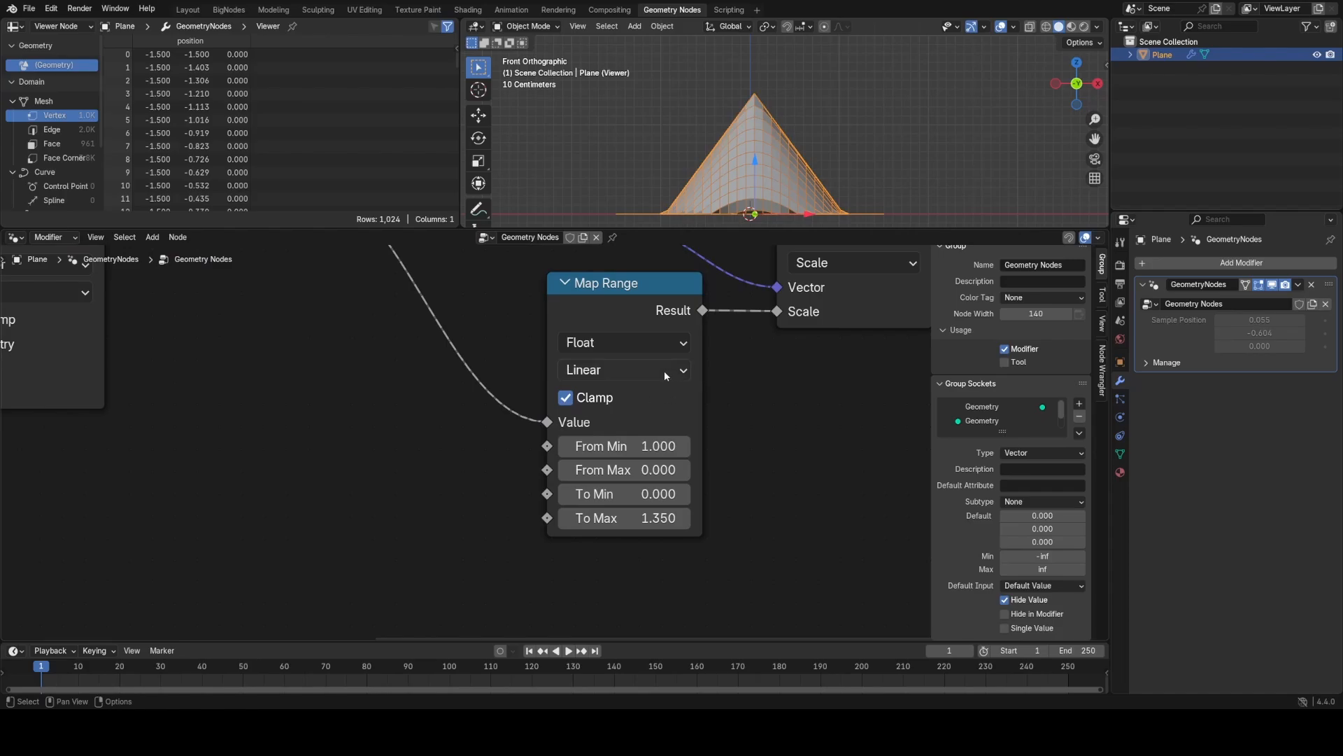
left_click(665, 371)
left_click(632, 496)
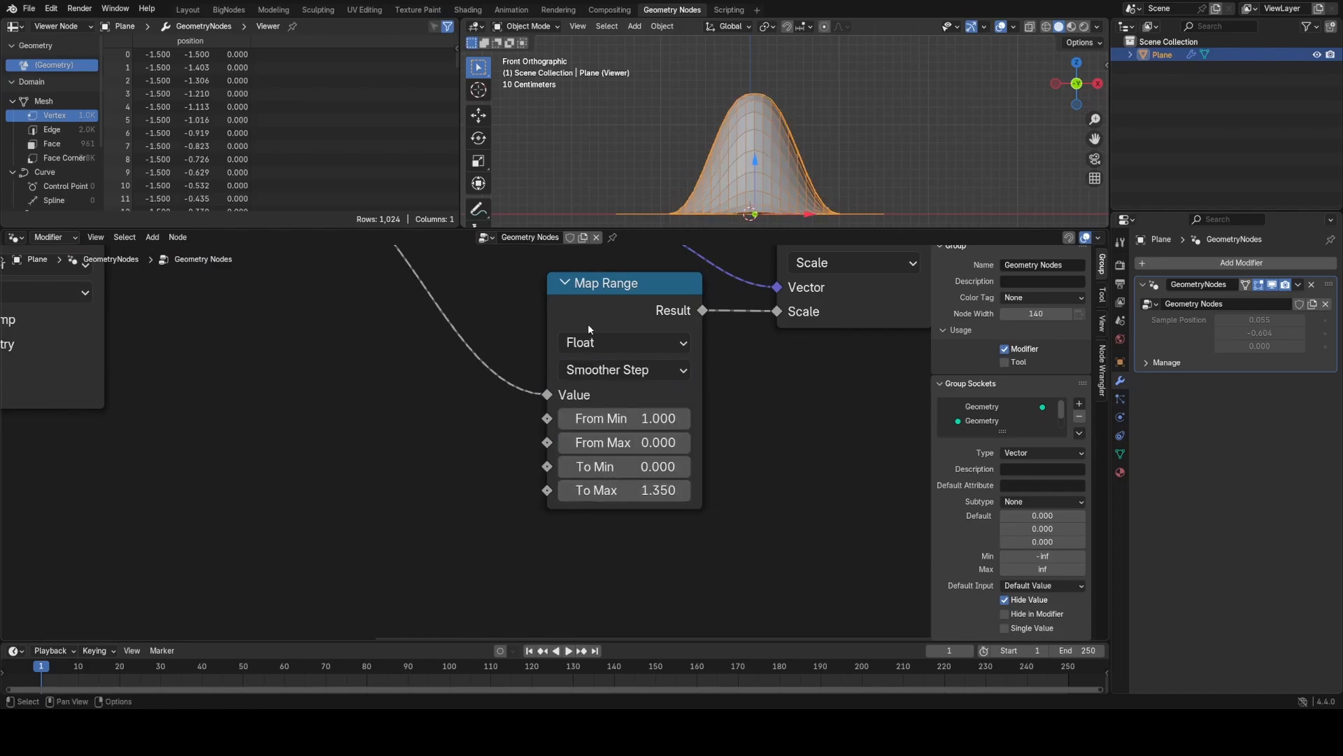
middle_click_drag(794, 146, 845, 112)
middle_click_drag(820, 163, 874, 168)
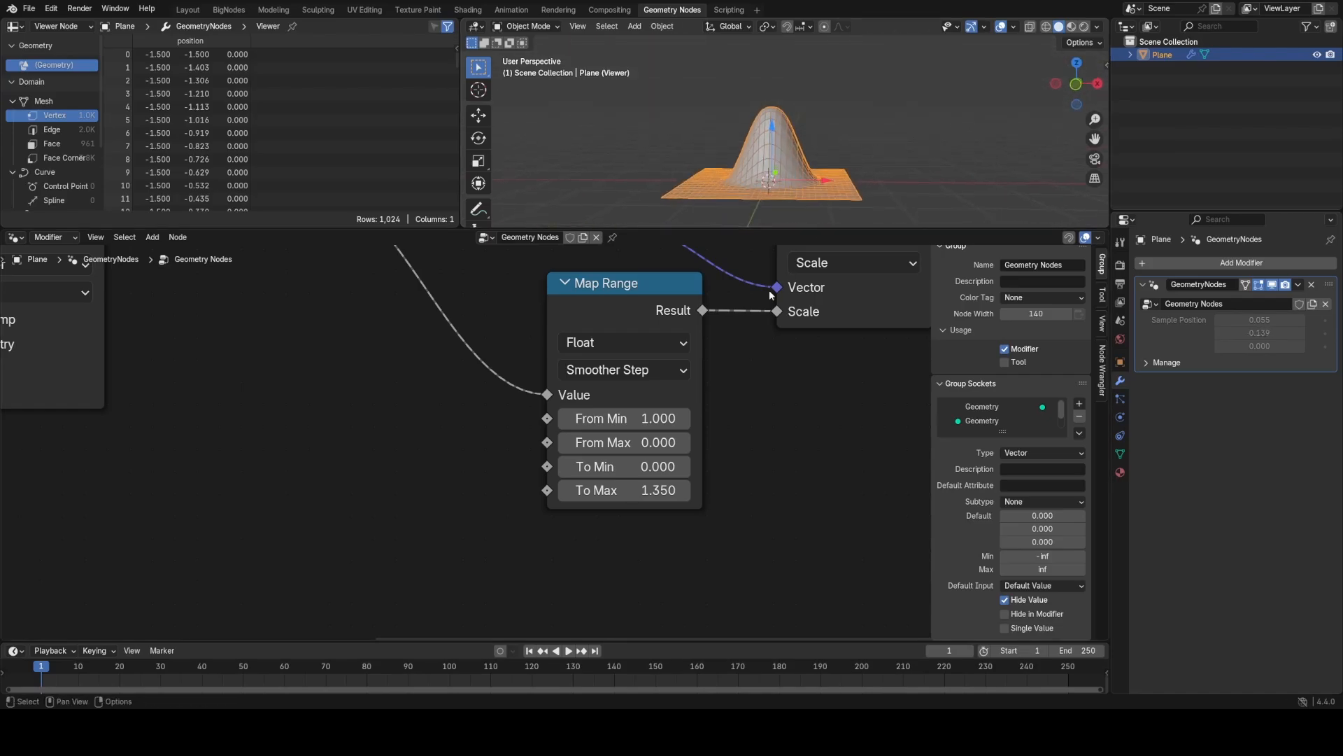
Step: Try a From Min of 2.130 on the Map Range node, undo it, and lower To Max to 1.090
scroll(670, 438, "down", 2)
left_click_drag(616, 429, 695, 428)
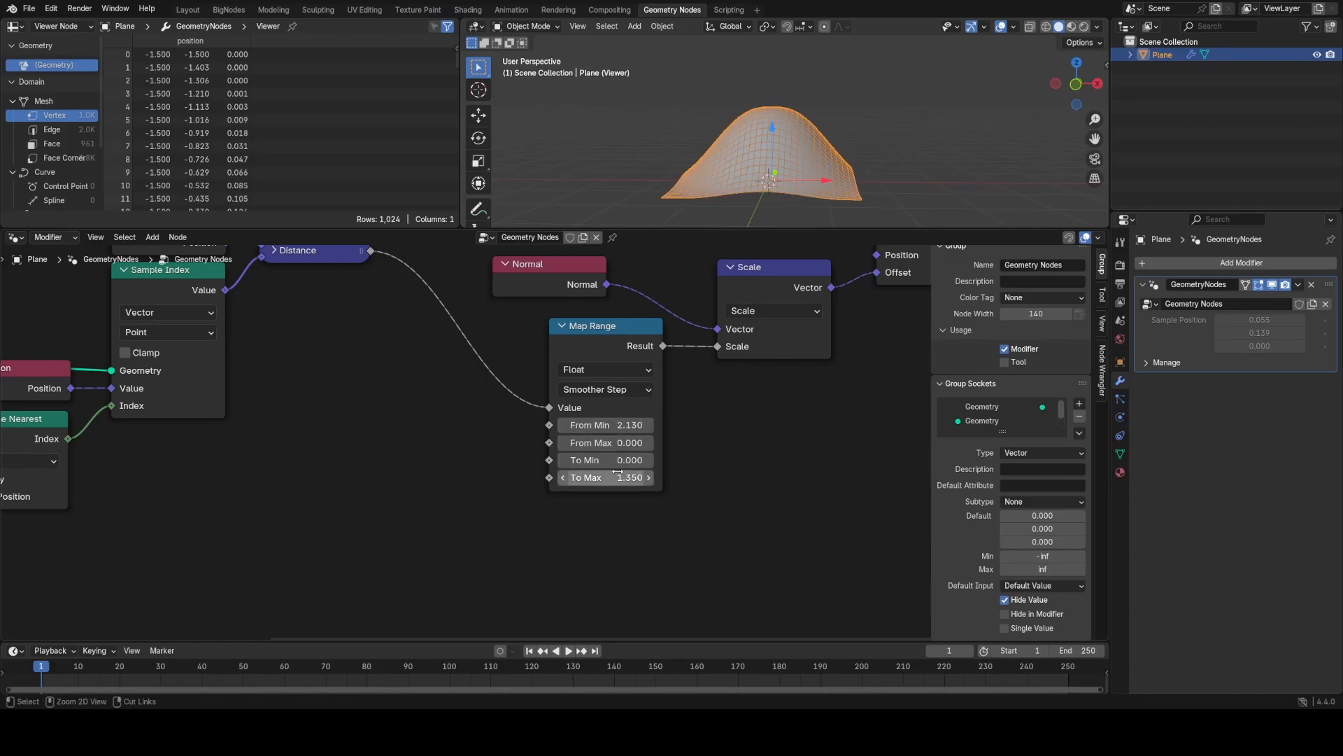
key("ctrl+z")
mouse_move(614, 477)
left_mouse_down()
mouse_move(655, 477)
mouse_move(591, 477)
mouse_move(608, 477)
left_mouse_up()
scroll(550, 464, "down", 3)
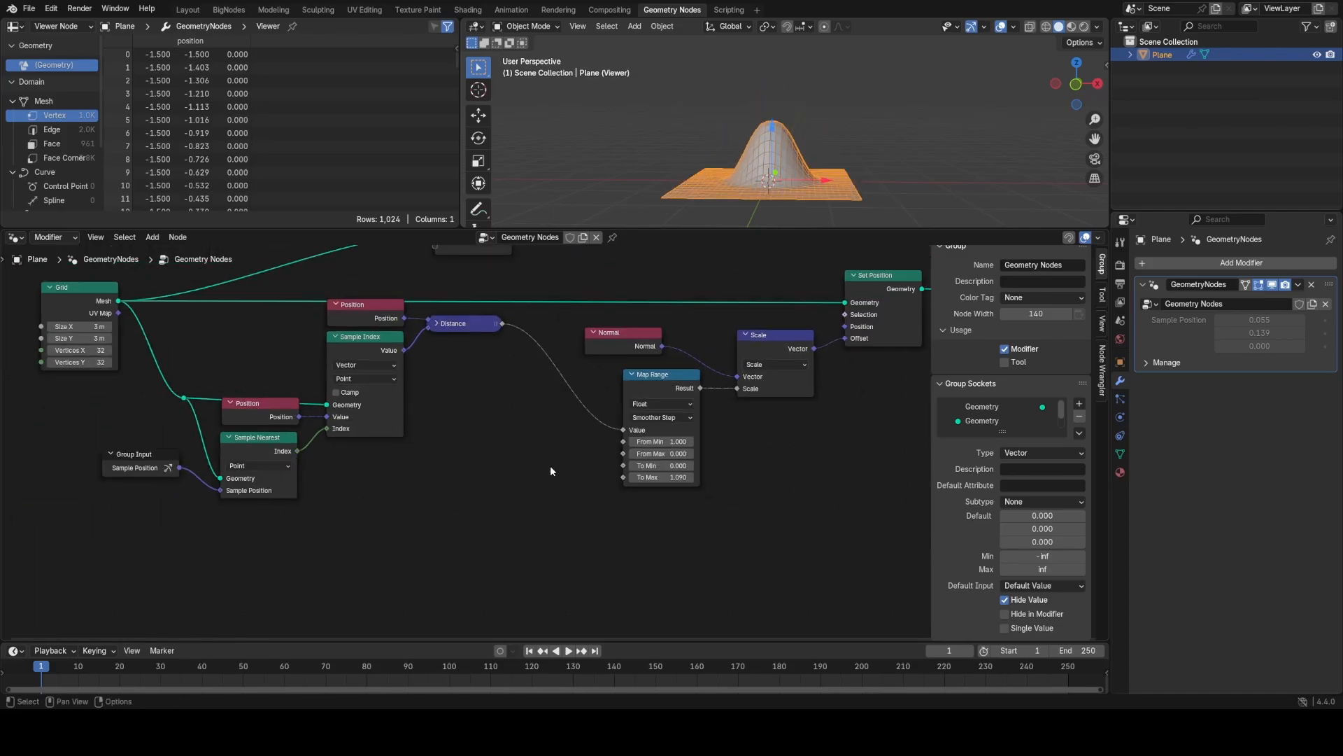
Step: Delete the Viewer node from the node tree
middle_click_drag(706, 401, 690, 481)
scroll(690, 480, "up", 2)
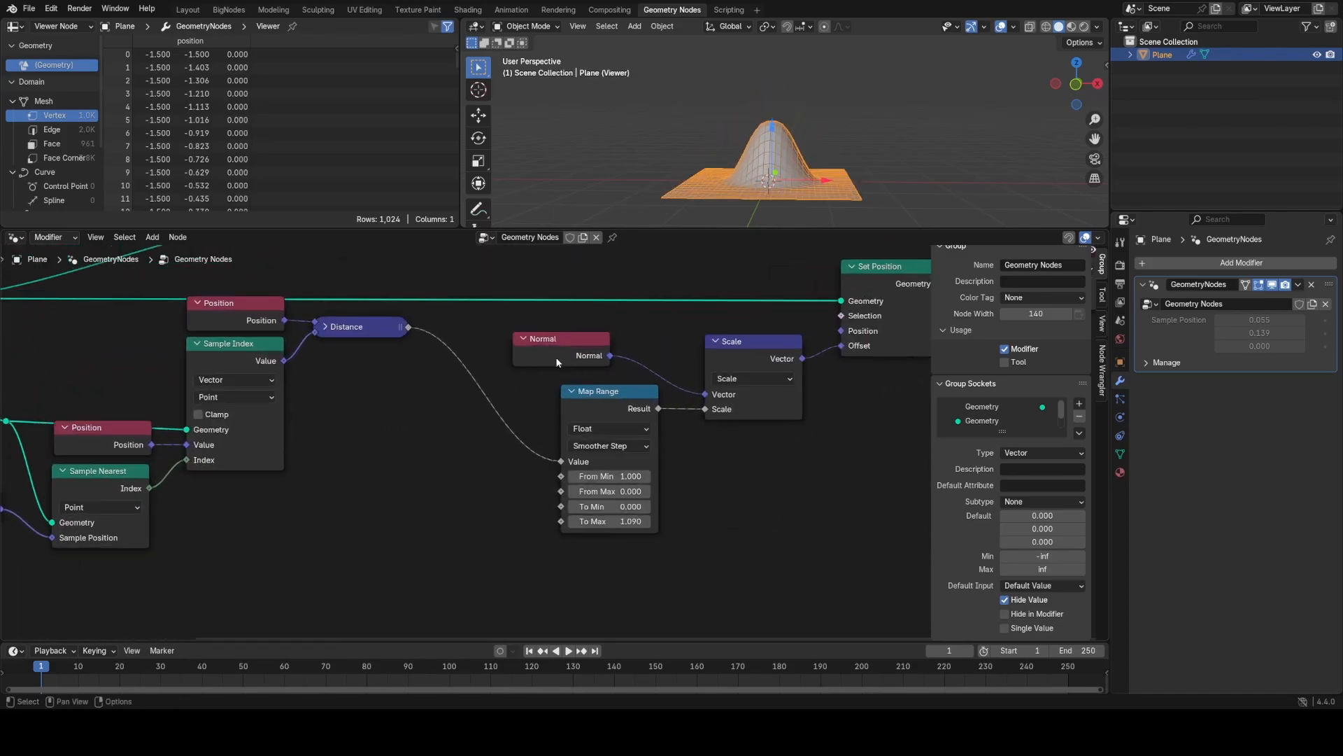
middle_click_drag(519, 366, 400, 421)
scroll(400, 422, "down", 5)
left_click_drag(371, 334, 724, 322)
left_click_drag(732, 371, 671, 314)
left_click_drag(699, 316, 813, 377)
left_click(808, 380)
key("x")
Step: Set the Map Range node's To Max to 1
scroll(621, 396, "up", 3)
middle_click_drag(445, 518, 581, 463)
scroll(657, 389, "up", 6)
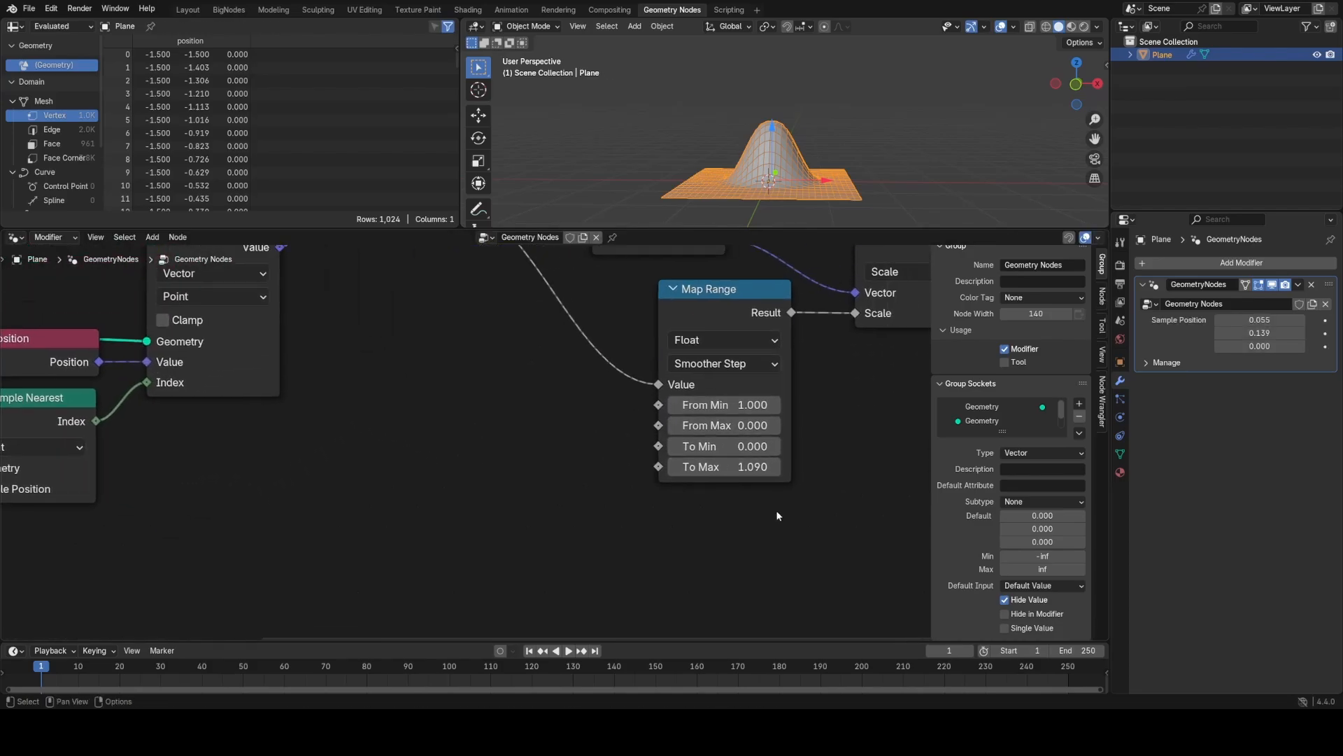
left_click(742, 464)
type("1")
key("Return")
middle_click_drag(375, 497, 790, 496)
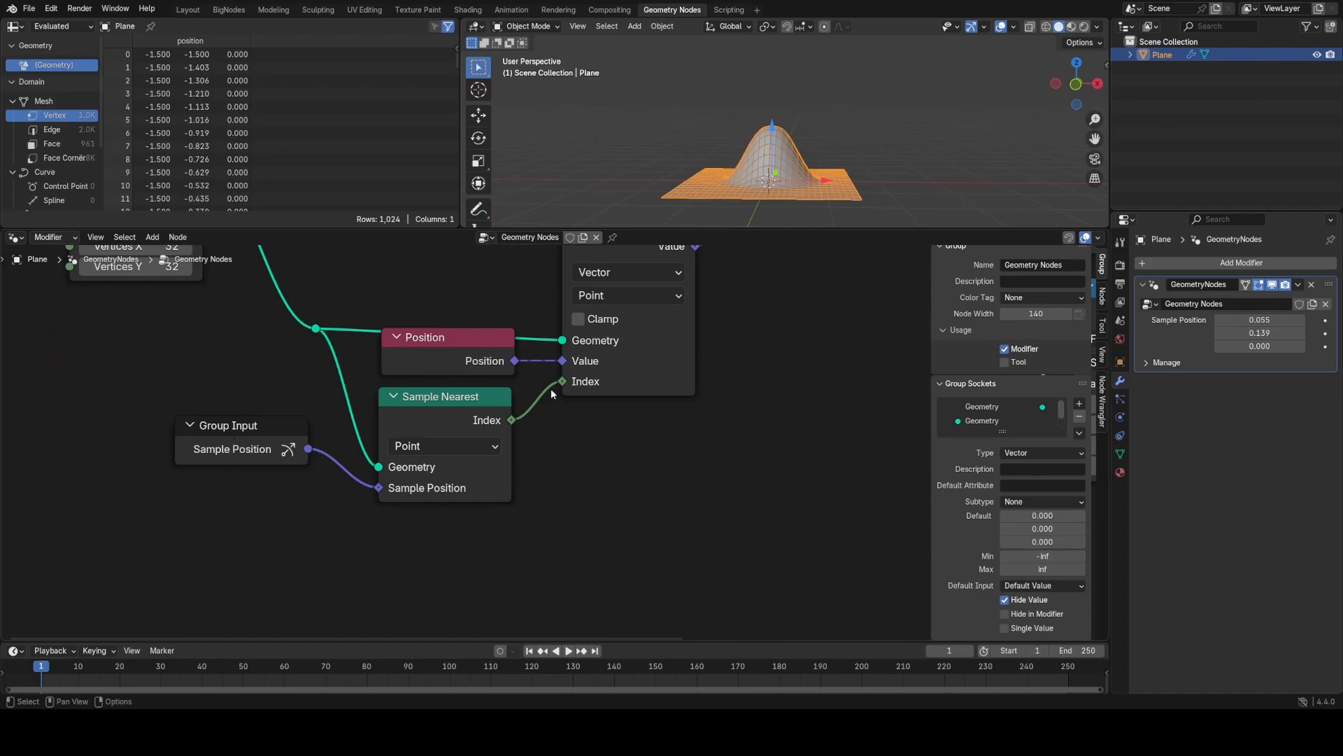
middle_click_drag(551, 388, 106, 418)
left_click_drag(629, 433, 531, 420)
type("io")
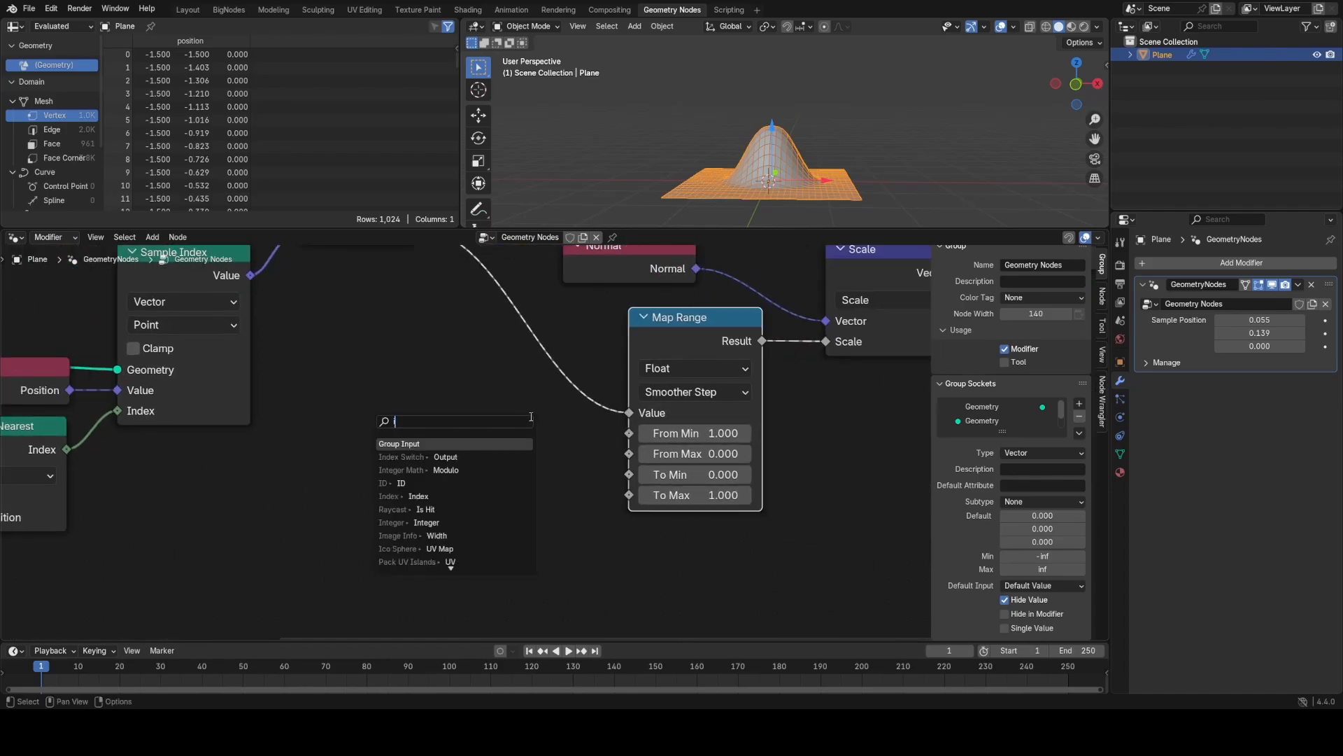
type("n")
key("Escape")
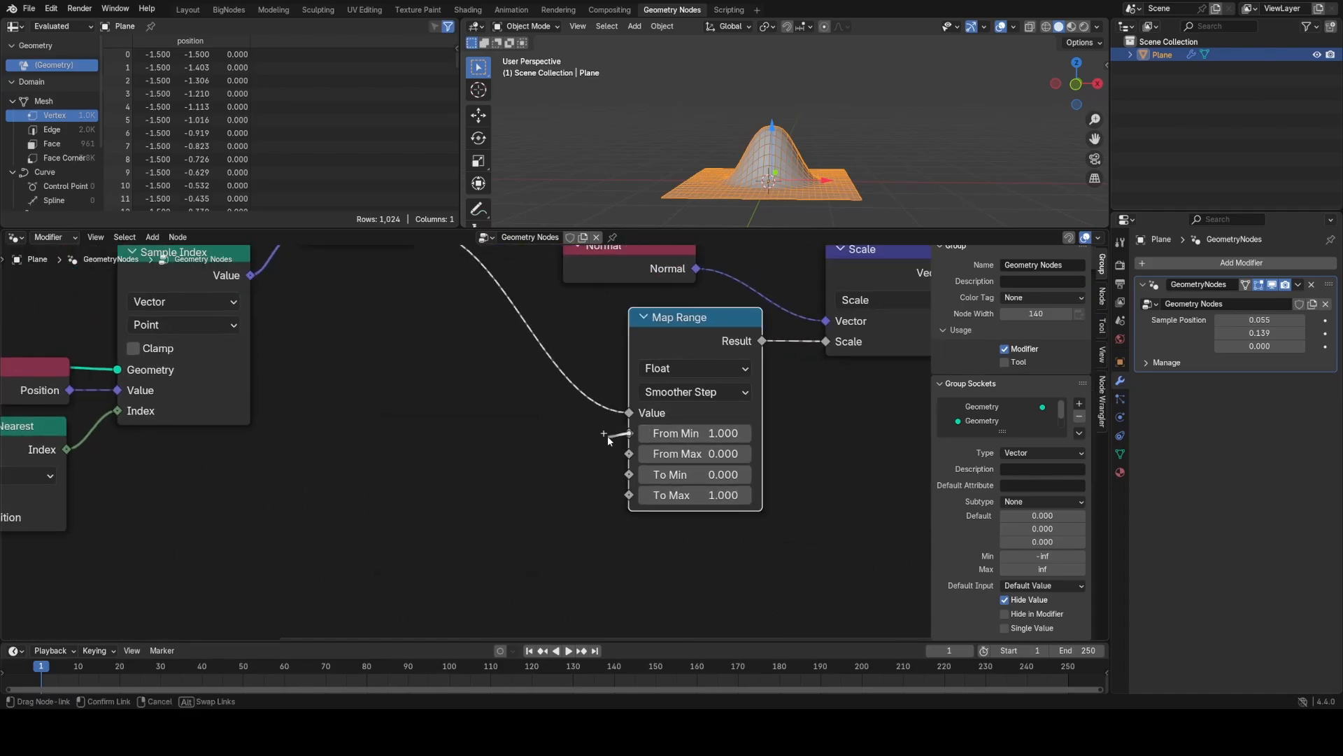
Step: Expose the Map Range node's From Min as a modifier parameter through a new Group Input node
left_click_drag(608, 438, 493, 423)
type("in")
key("Return")
left_click(543, 427)
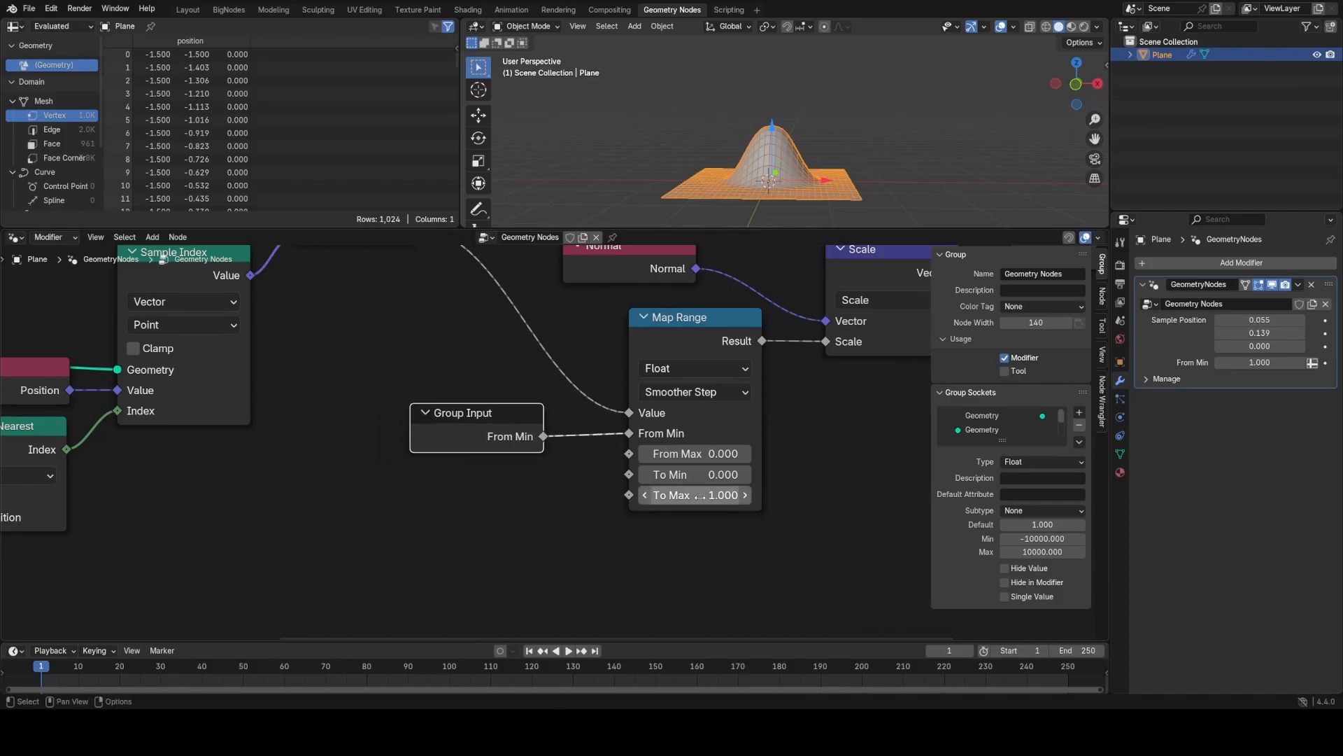
left_click_drag(629, 495, 530, 505)
type("in")
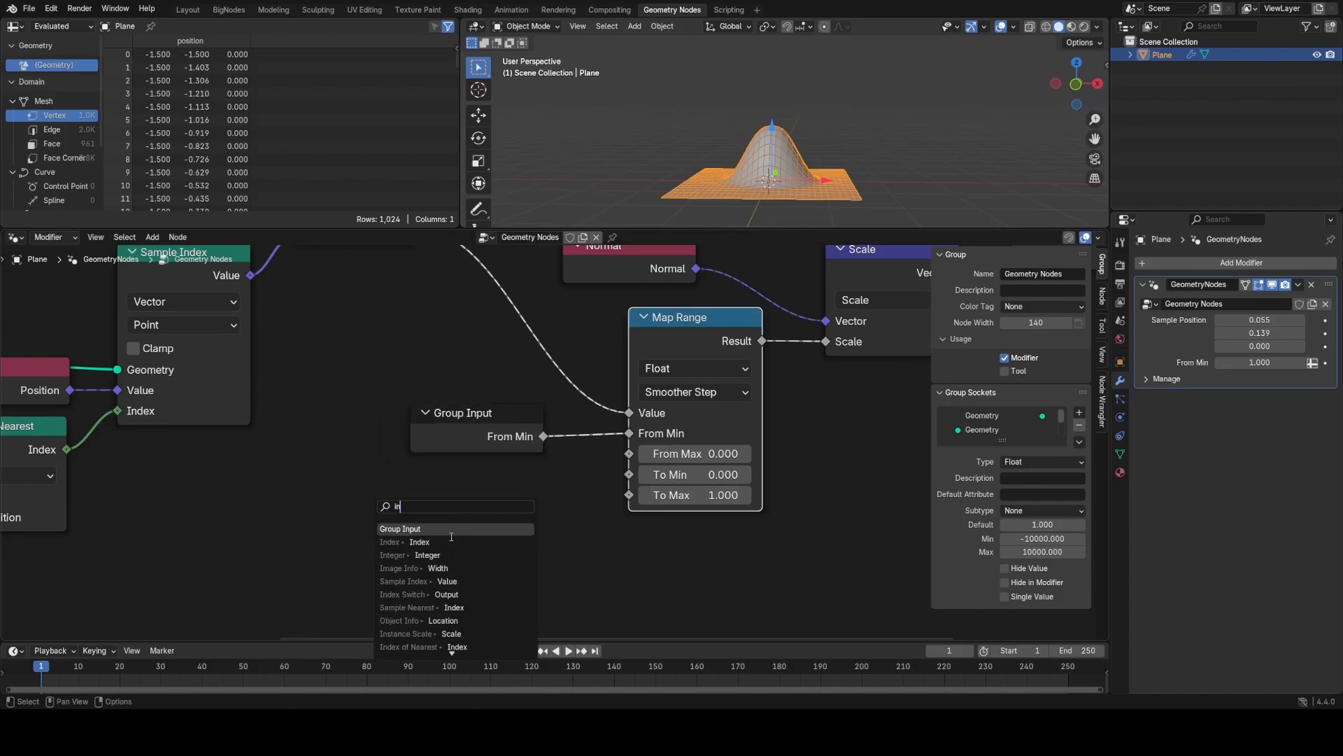
left_click(458, 542)
left_click(456, 530)
key("x")
Step: Expose the Map Range node's To Max as a modifier parameter through another Group Input node
left_click_drag(629, 495, 510, 500)
type("i")
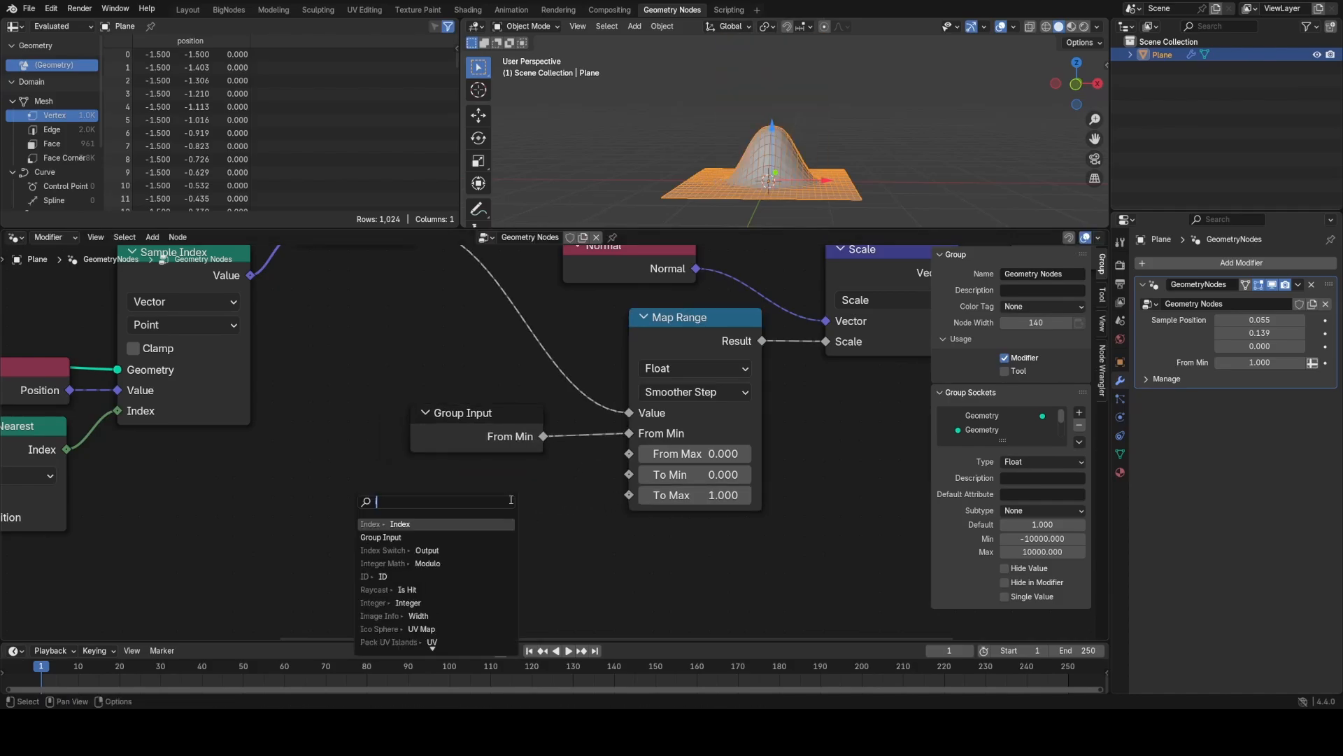
type("n")
key("Return")
left_click(491, 519)
Step: Place a duplicate Group Input node below the Translate_Gizmo setup and reveal all of its sockets
scroll(483, 525, "down", 20)
middle_click_drag(476, 529, 506, 443)
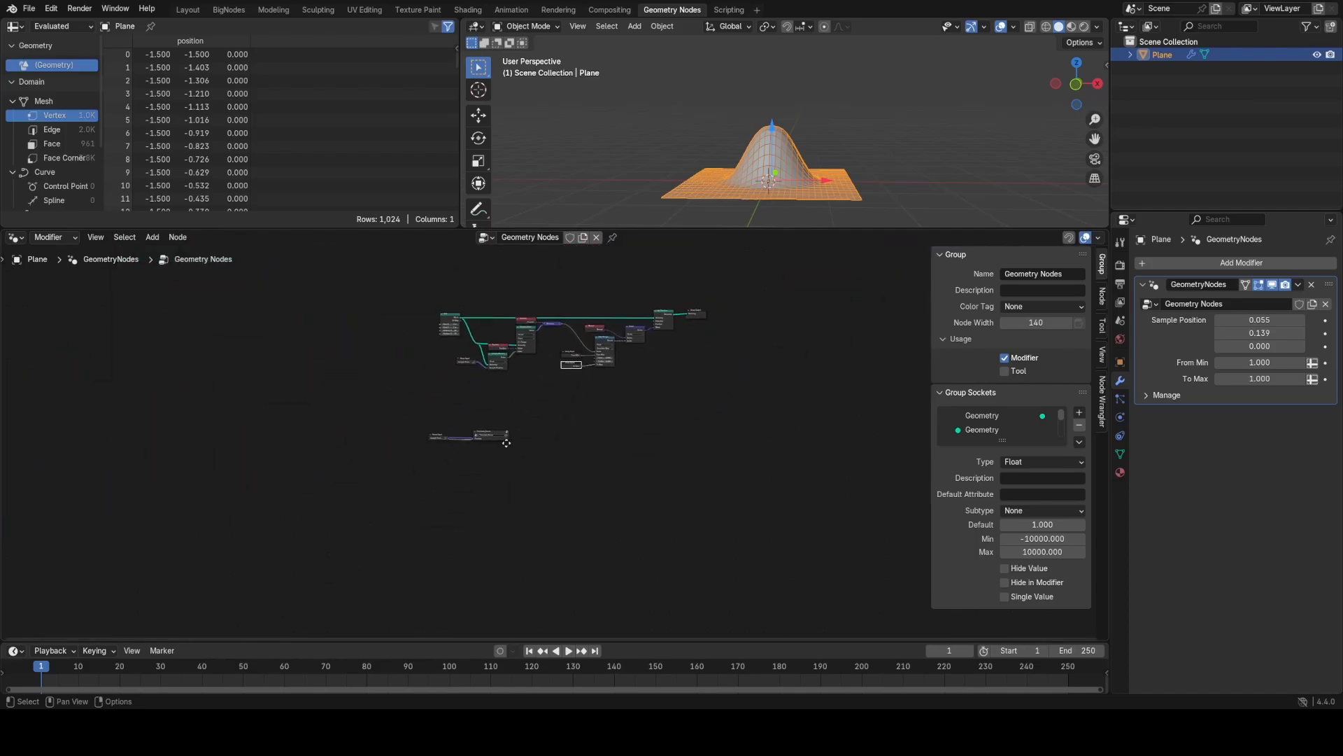
scroll(506, 443, "up", 6)
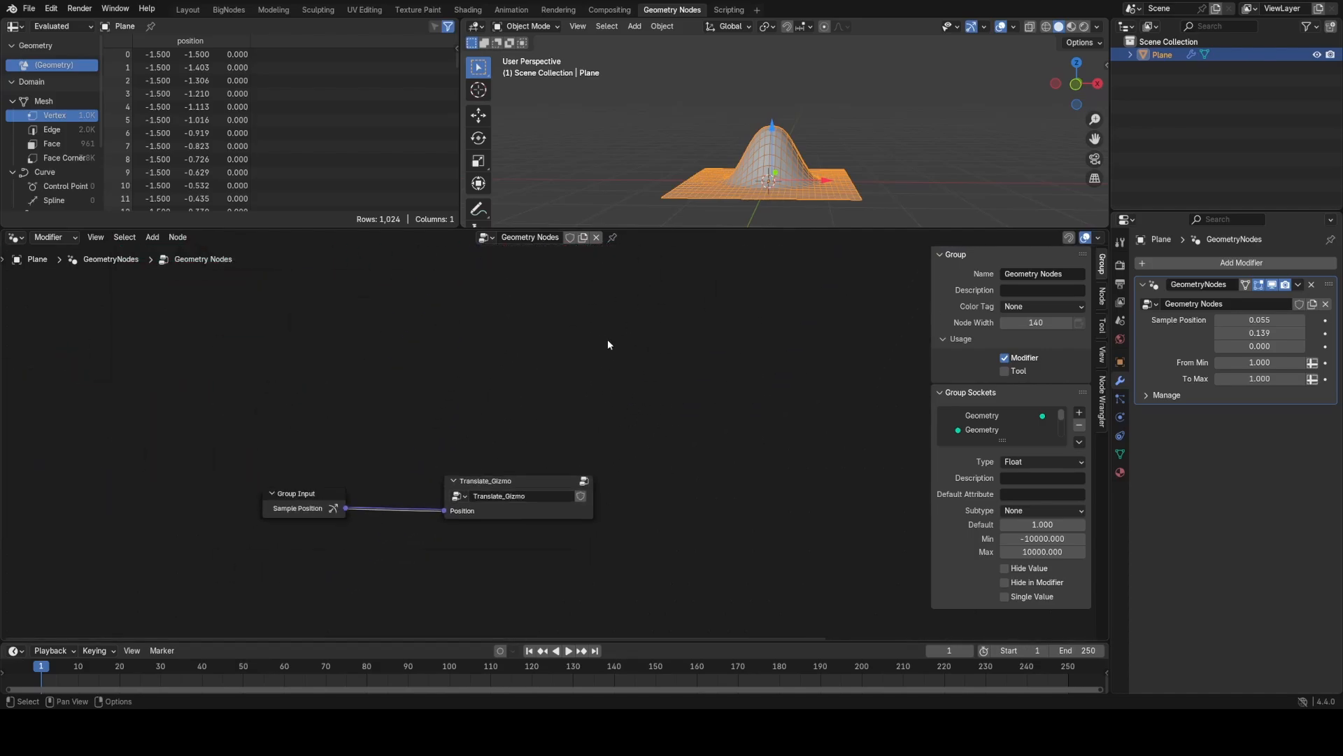
scroll(607, 338, "up", 4)
key("shift+d")
left_click(397, 418)
key("ctrl+h")
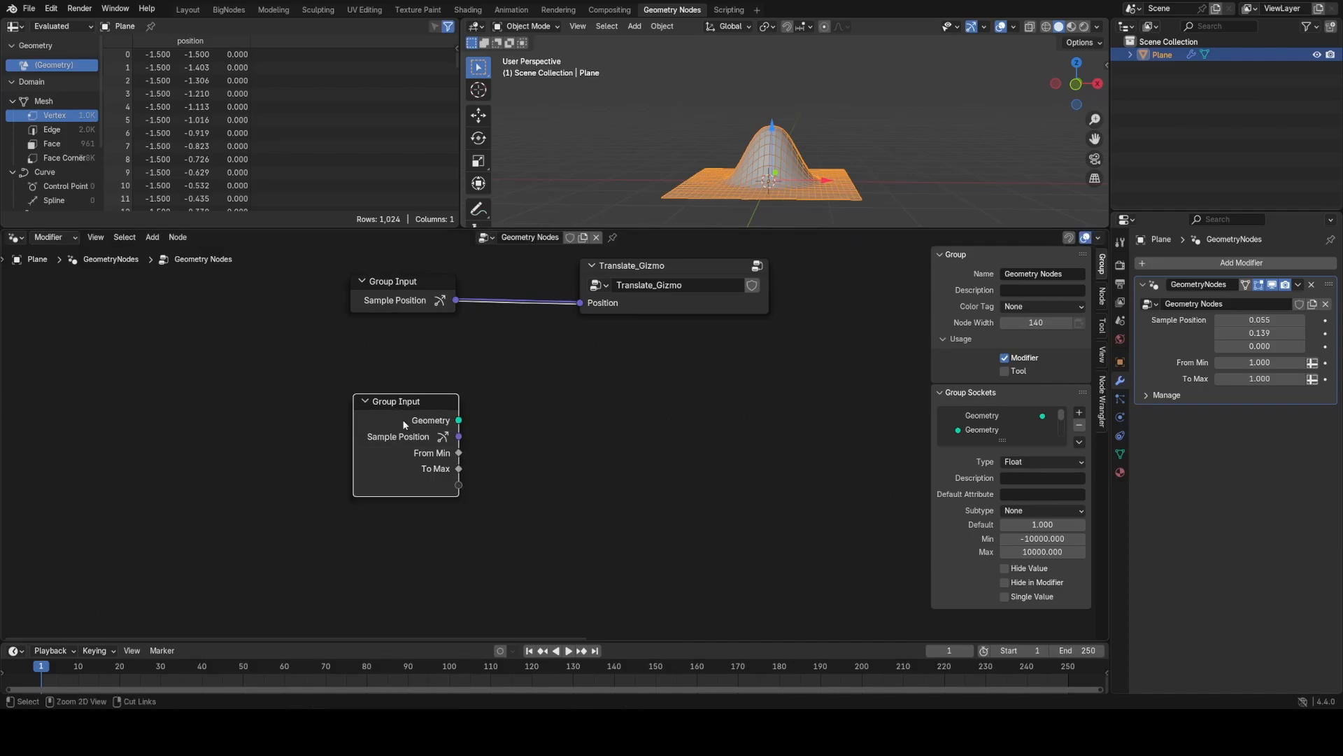
left_click_drag(401, 423, 384, 411)
middle_click_drag(535, 449, 504, 455)
scroll(580, 423, "up", 2)
Step: Add a Linear Gizmo node beside the duplicated Group Input and set its draw style to Box
key("shift+a")
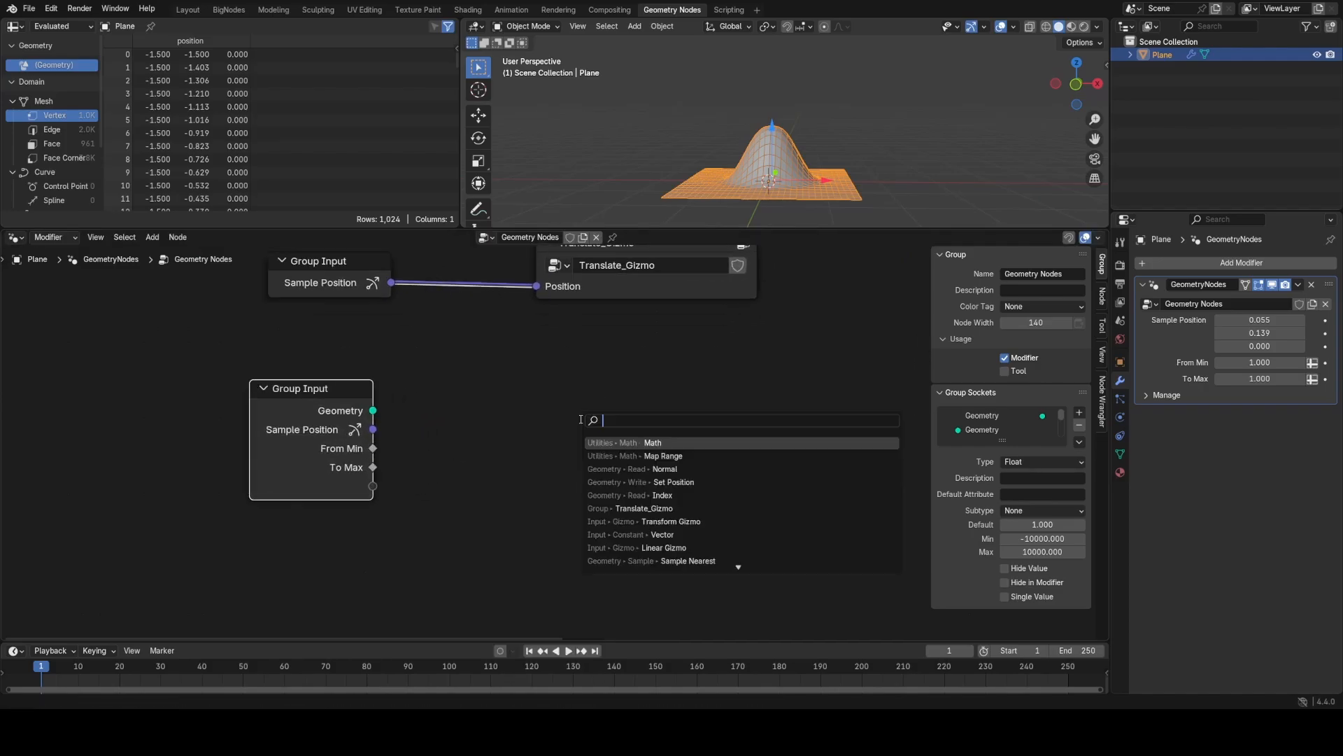
type("linear")
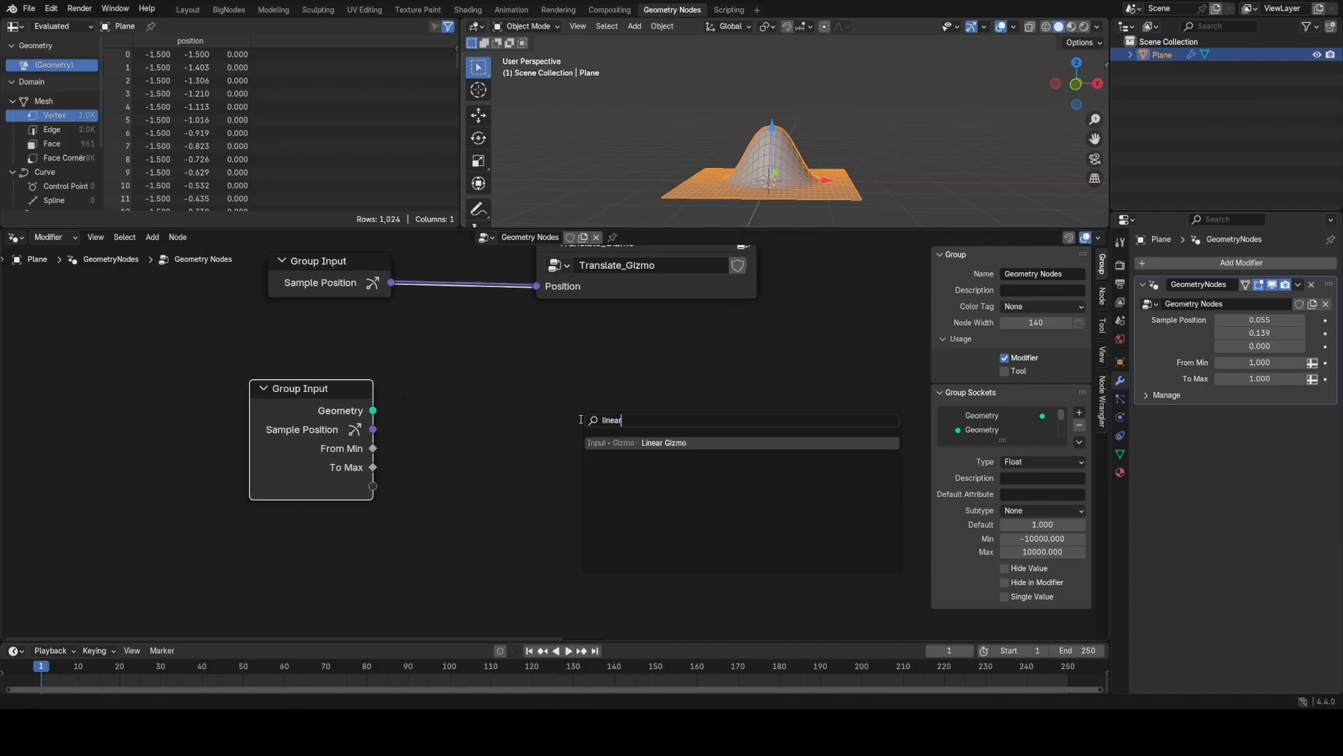
left_click(620, 442)
left_click(511, 350)
left_click(567, 421)
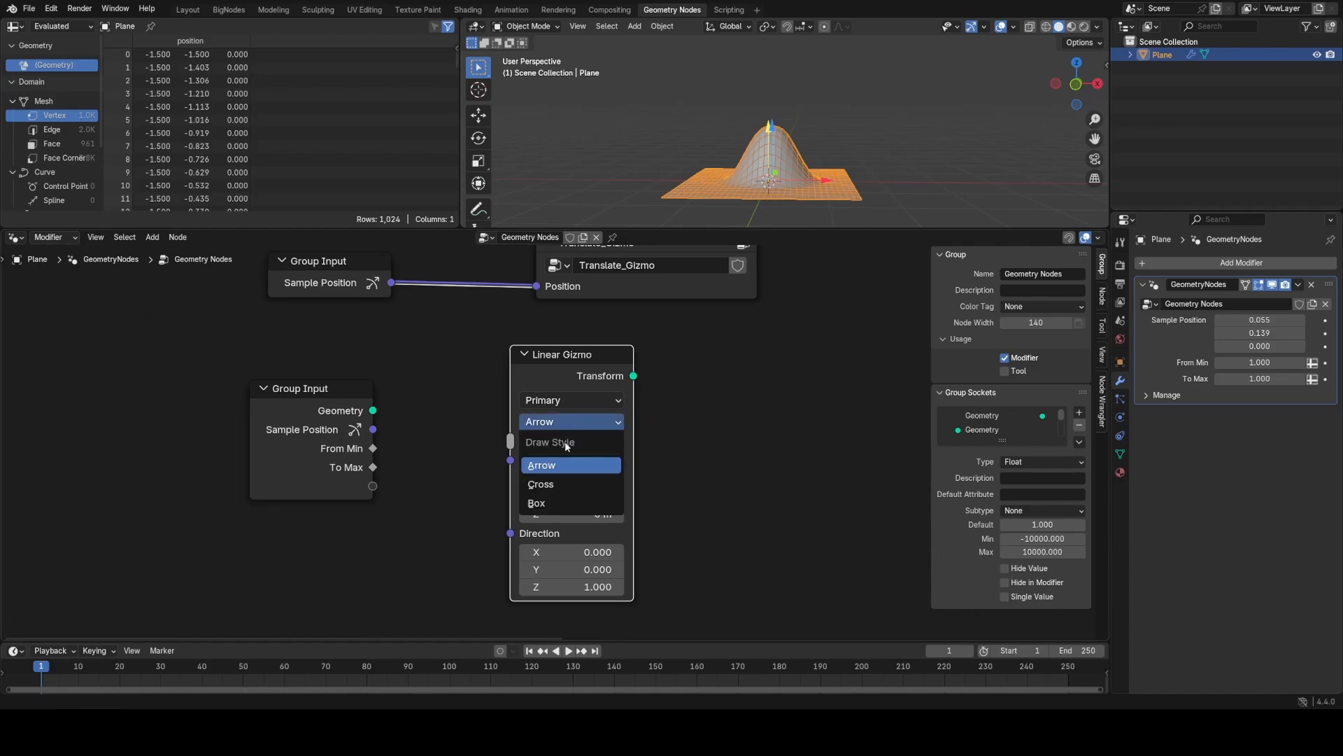
left_click(563, 502)
left_click_drag(563, 356, 587, 359)
Step: Set the Linear Gizmo's direction to X -1, Y 0, Z 0
middle_click_drag(743, 175, 774, 173)
scroll(779, 176, "up", 1)
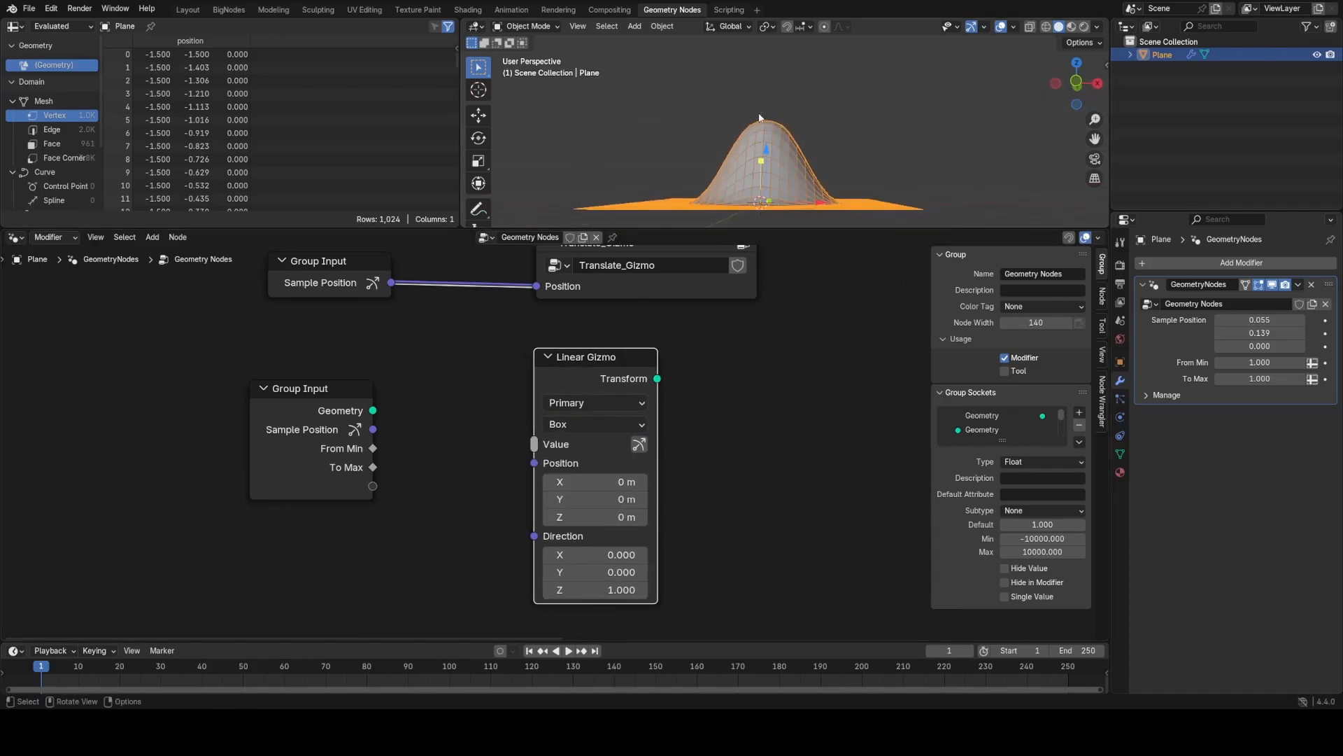
middle_click_drag(759, 117, 756, 165)
left_click(613, 588)
type("0")
key("Return")
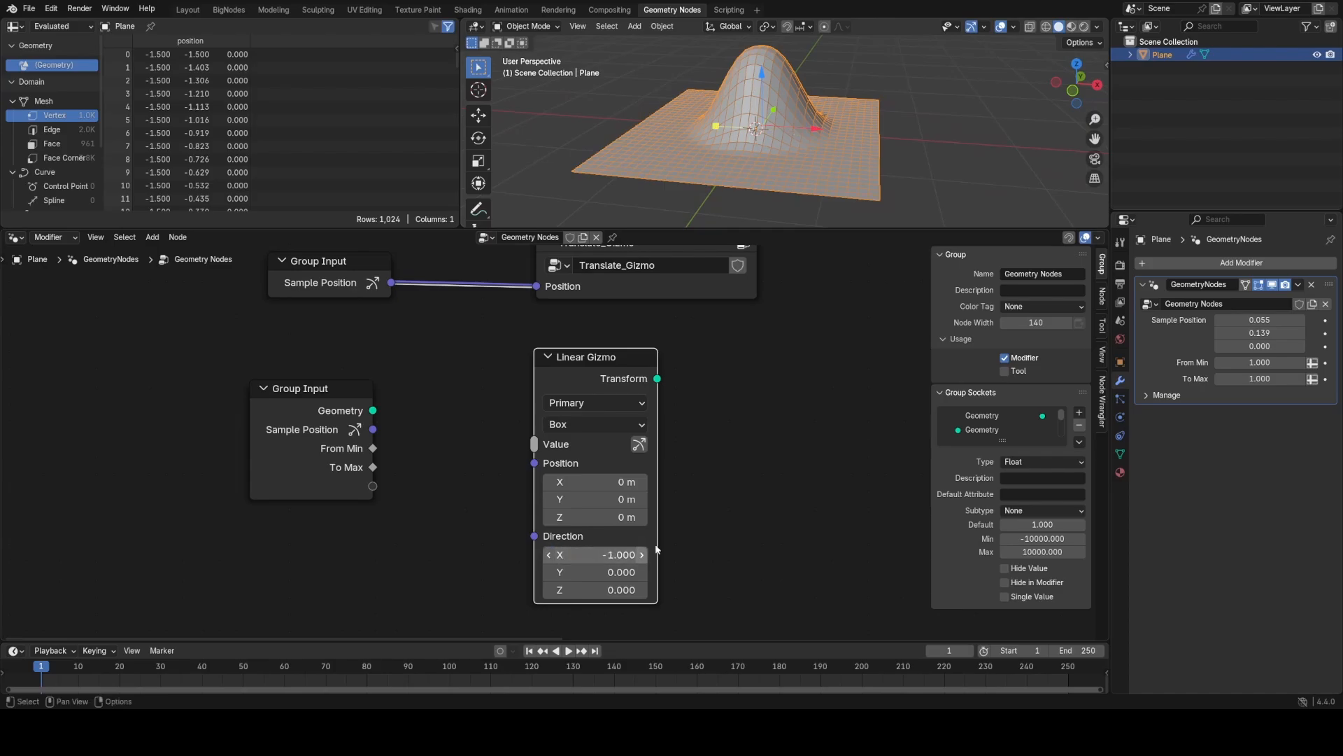
middle_click_drag(700, 98, 697, 137)
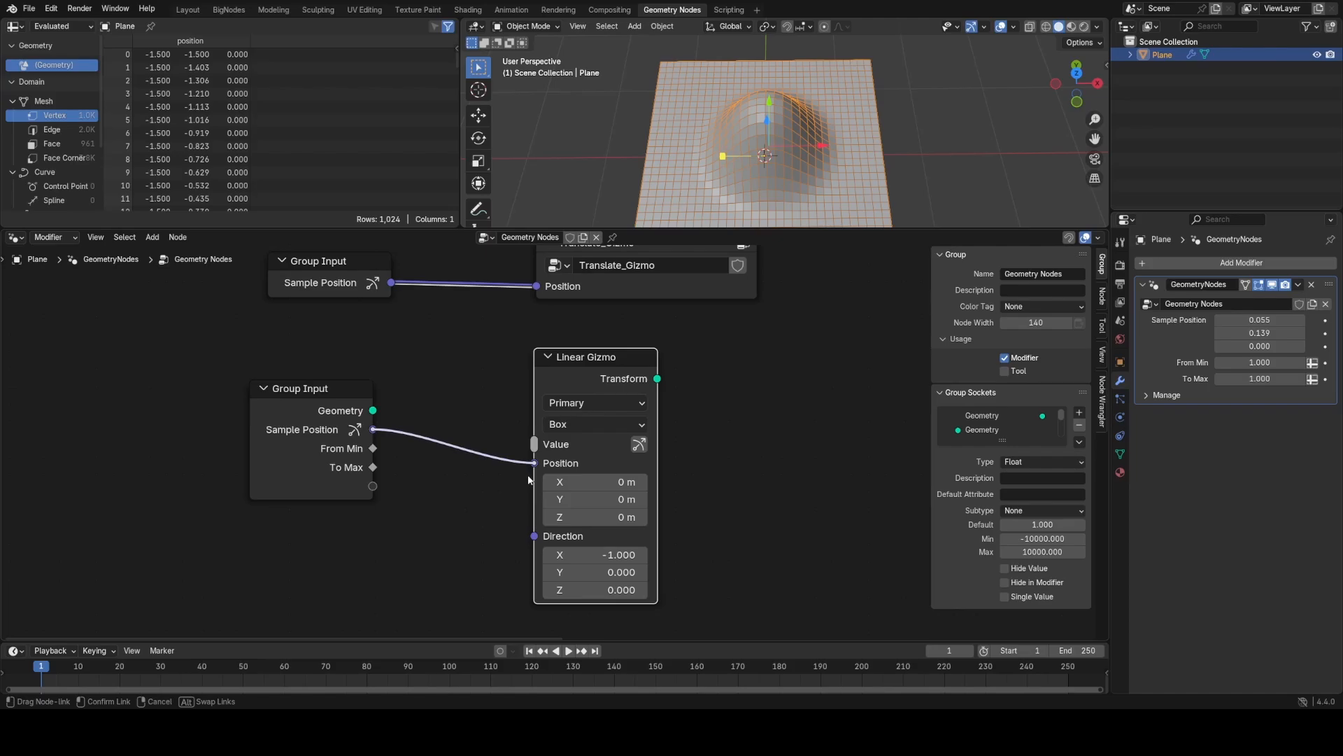
Step: Link Sample Position to the Linear Gizmo's Position and From Min to its Value, spacing the two nodes apart
left_click_drag(529, 480, 529, 479)
left_click_drag(607, 367, 711, 355)
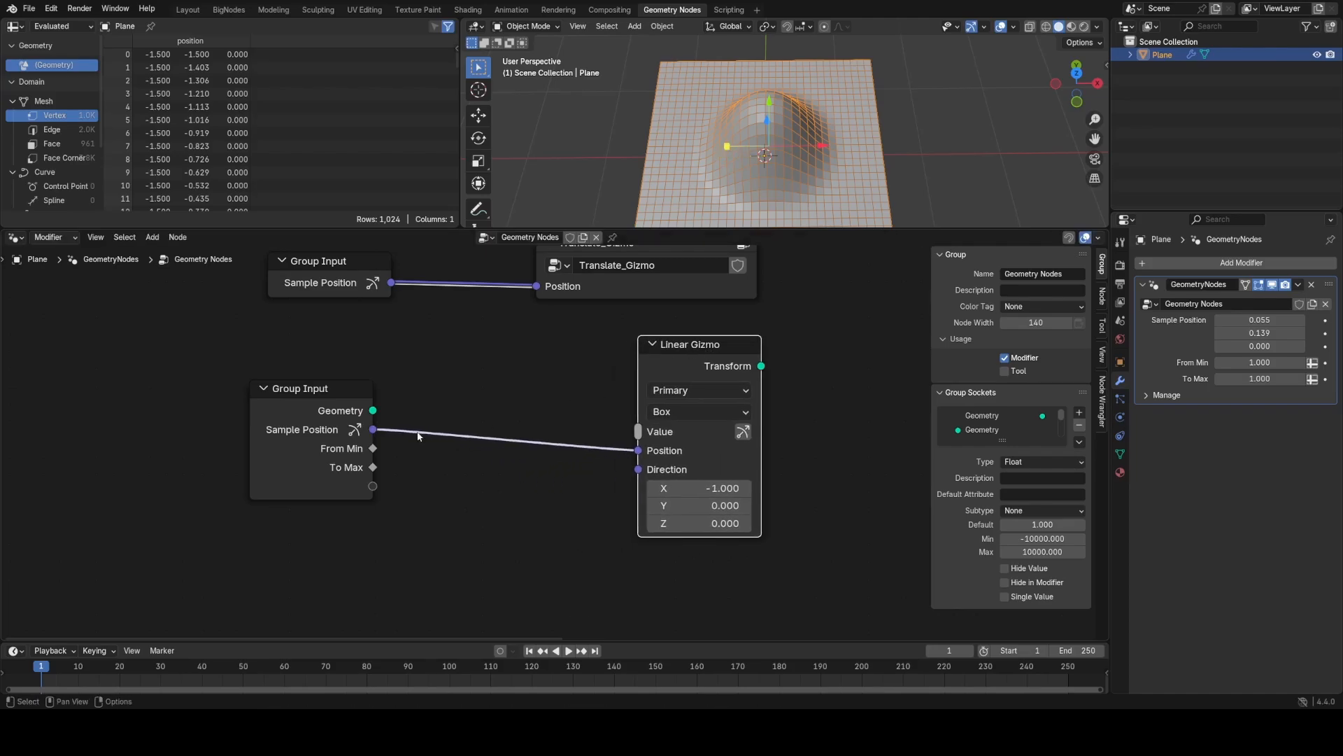
left_click_drag(308, 388, 210, 399)
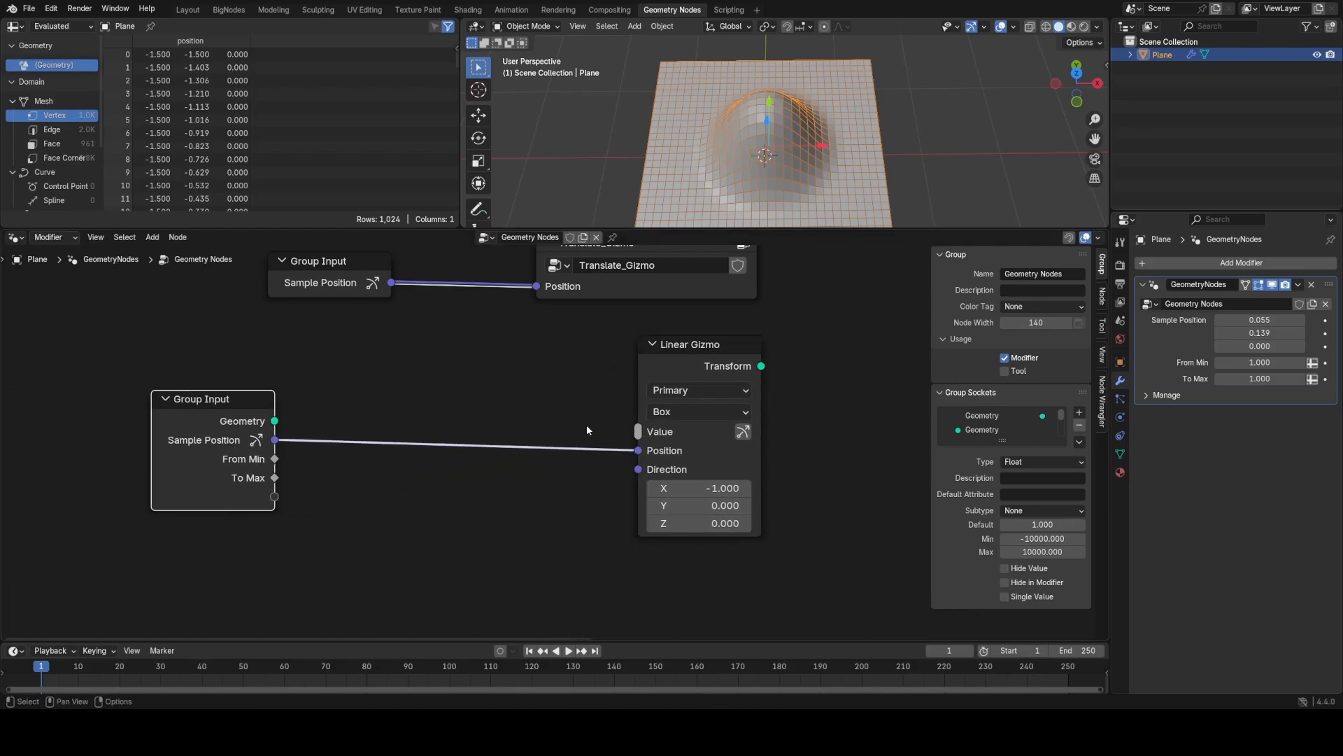
left_click_drag(638, 431, 522, 453)
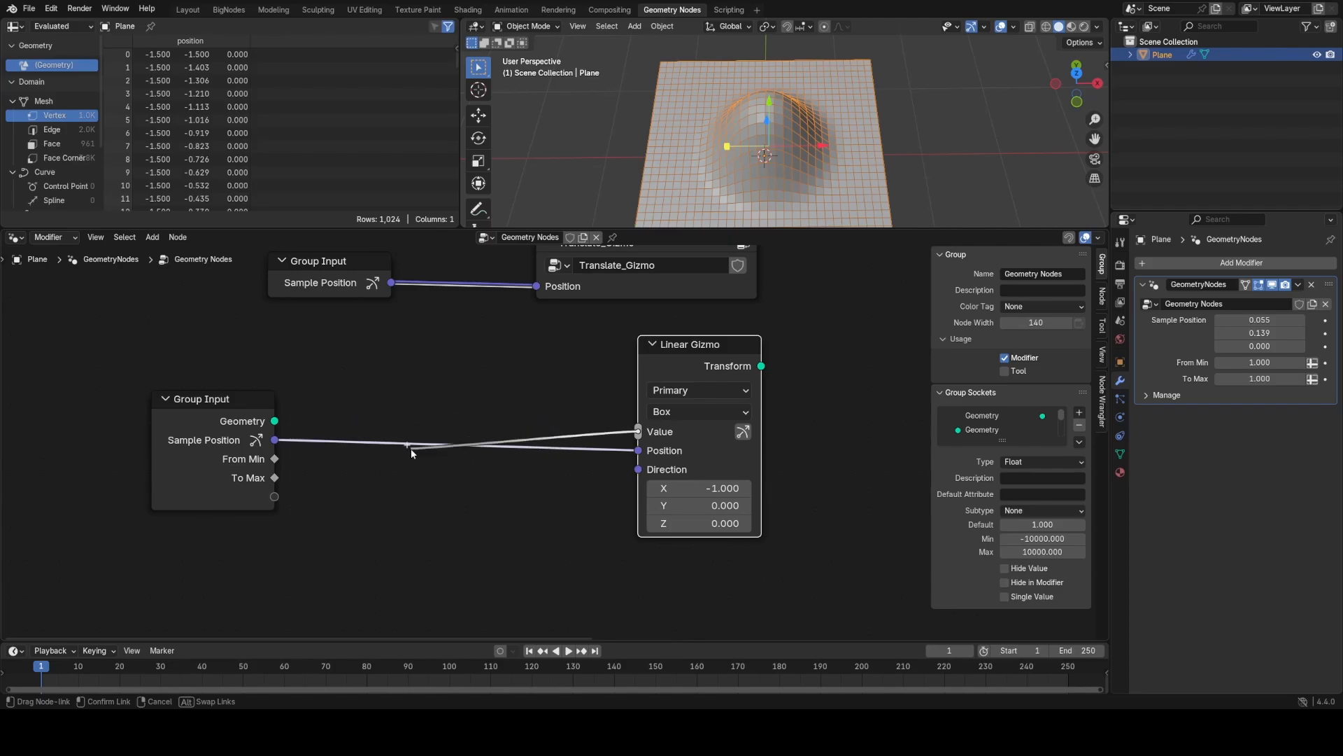
left_click_drag(279, 463, 276, 460)
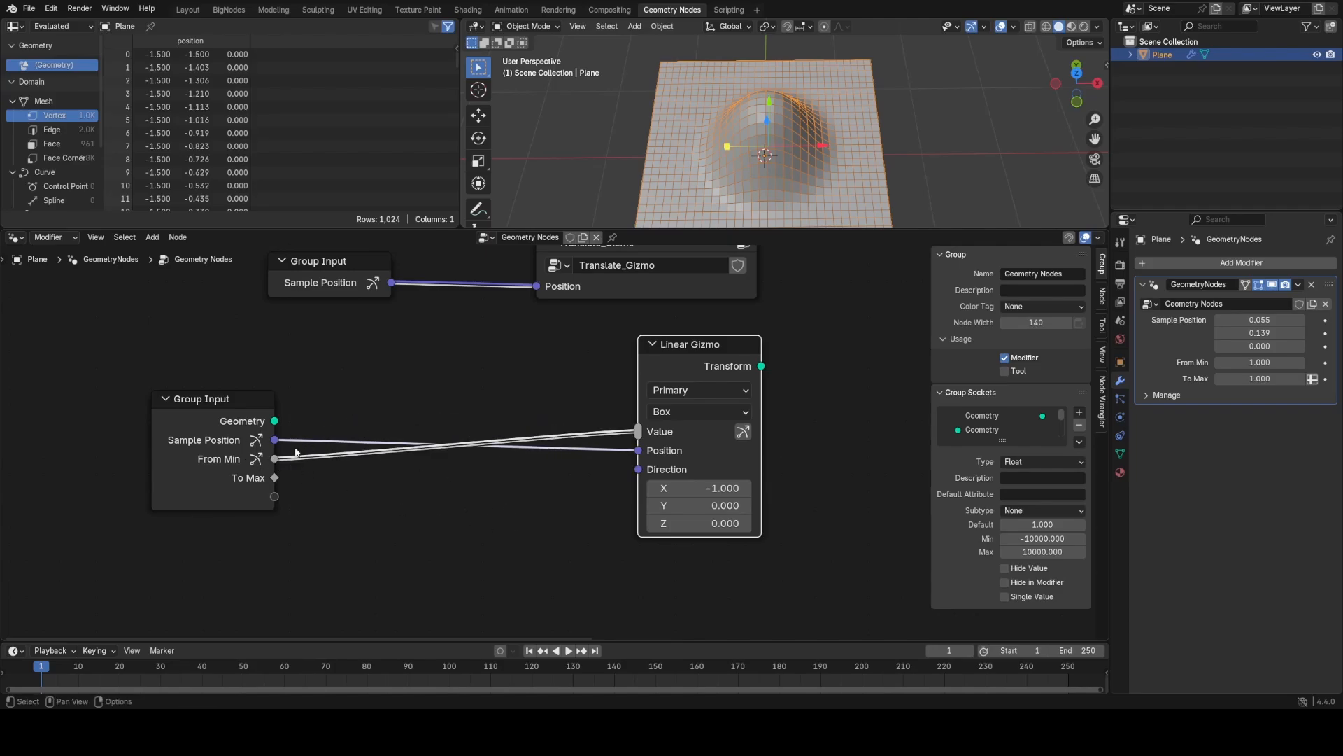
Step: Insert a vector Add node between Sample Position and the Linear Gizmo's Position
left_click_drag(384, 462, 468, 459)
type("add")
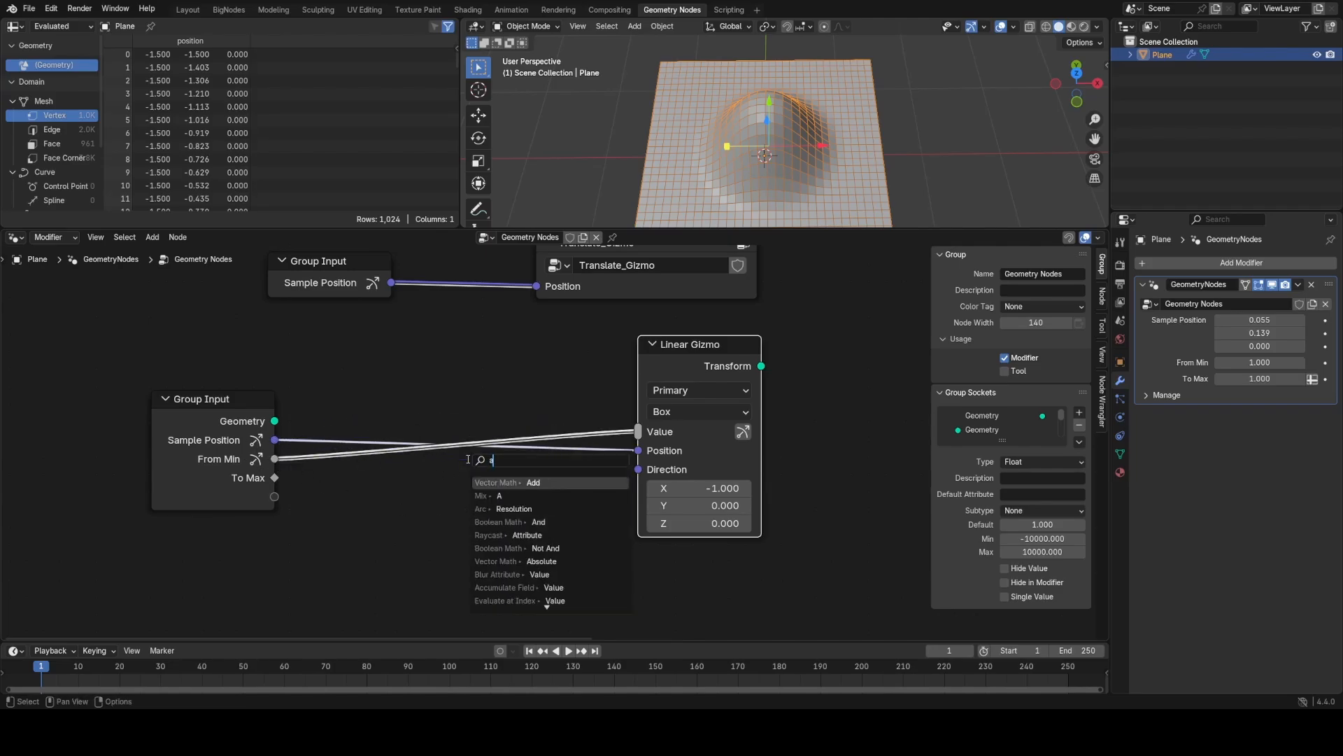
left_click(493, 477)
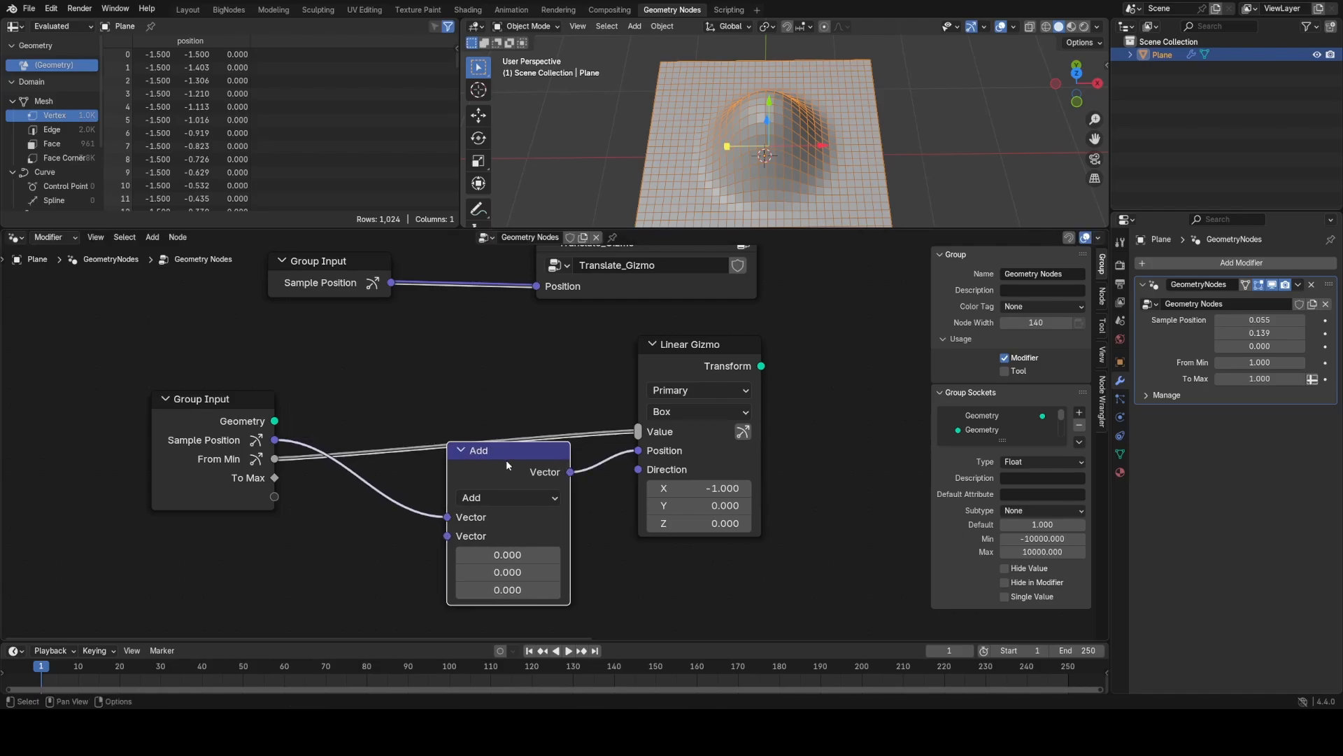
left_click_drag(505, 460, 517, 468)
Step: Feed From Min into the X of a new Combine XYZ node and link its vector to Add's second input
middle_click_drag(323, 480, 504, 409)
left_click_drag(359, 384, 228, 363)
left_click_drag(323, 370, 413, 471)
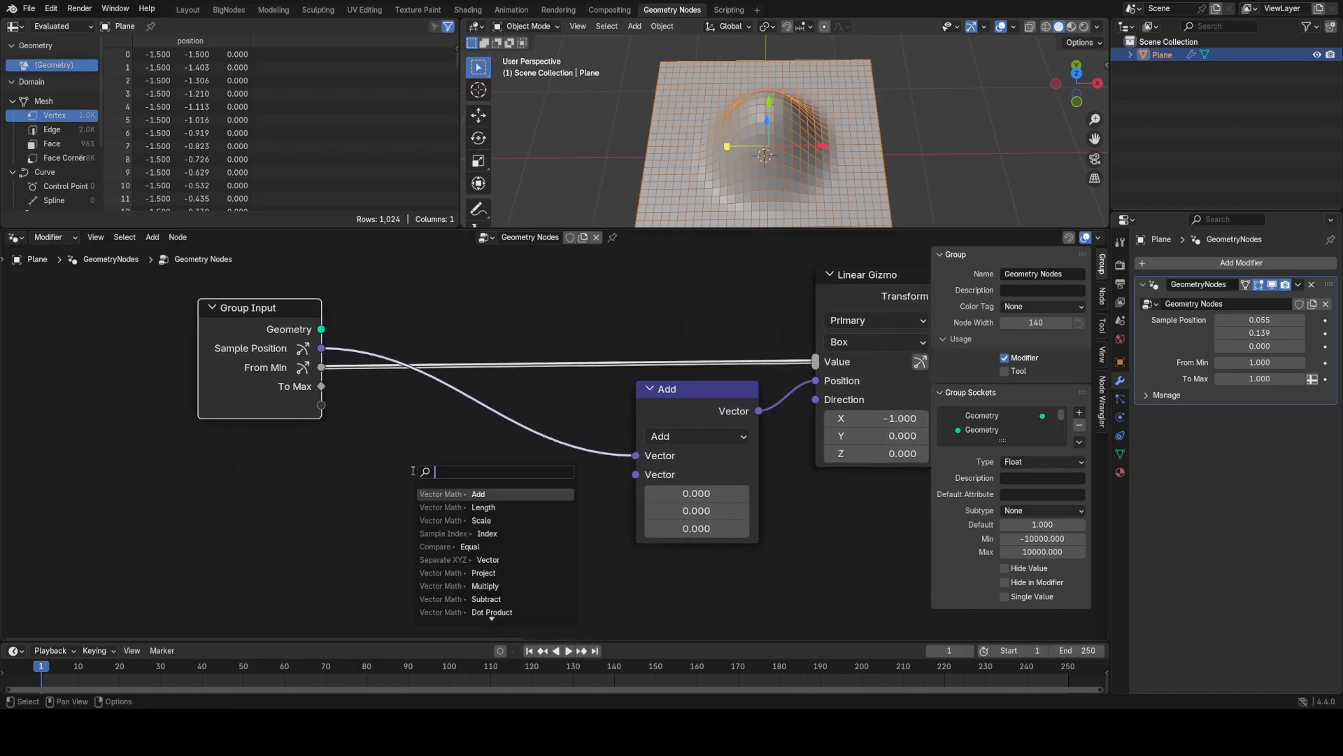
type("comb")
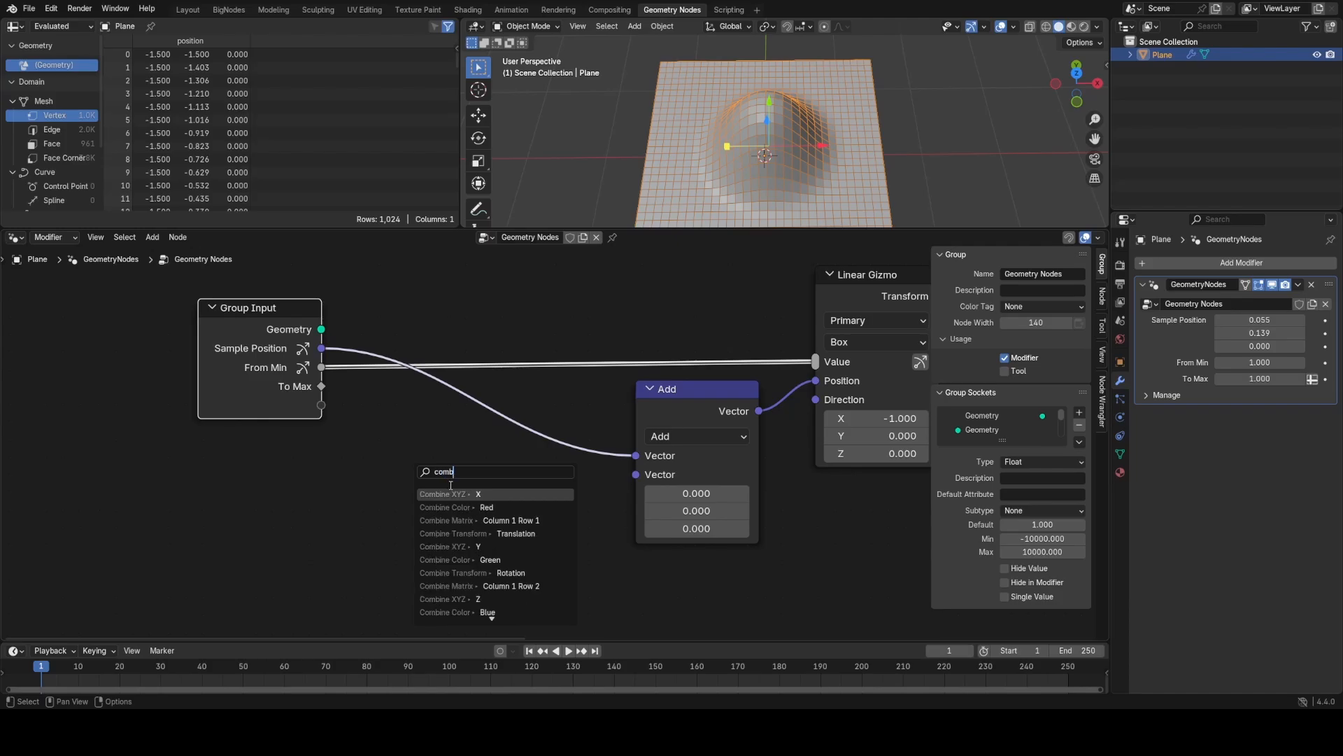
key("Return")
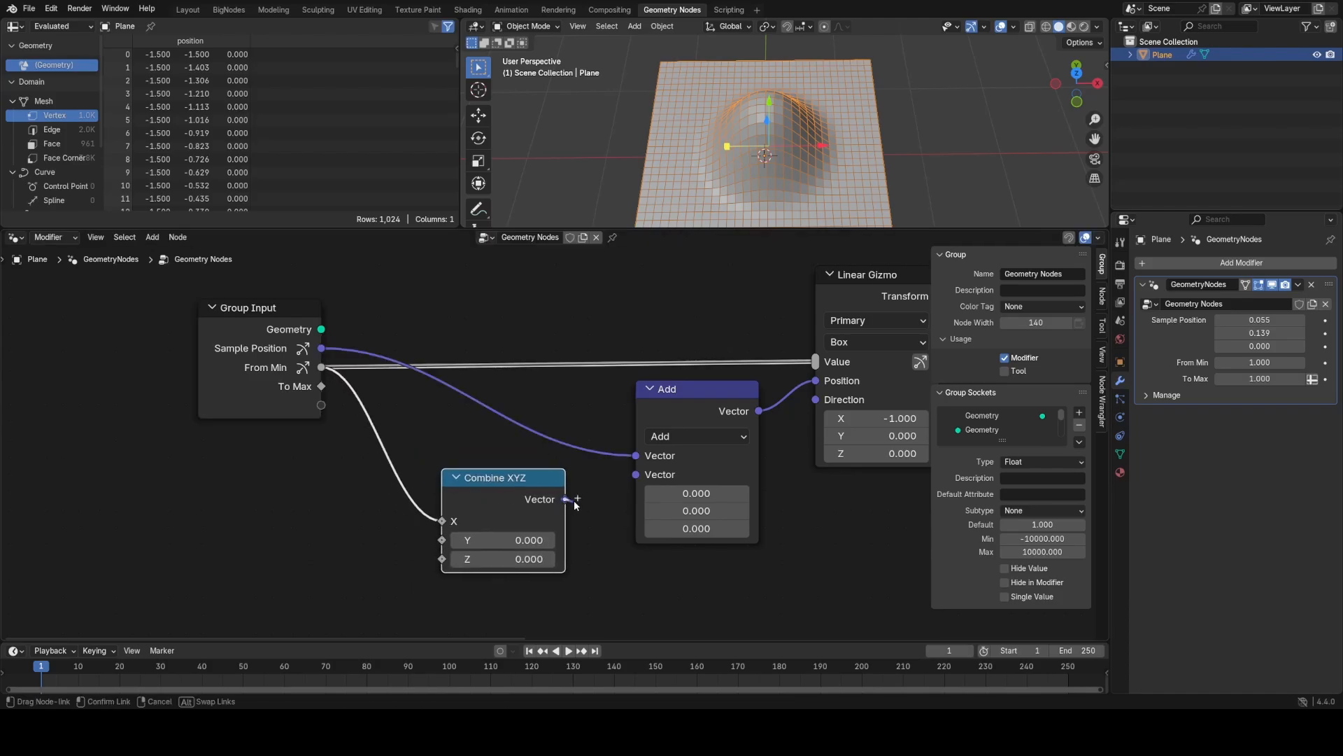
left_click_drag(564, 499, 628, 480)
middle_click_drag(805, 155, 802, 176)
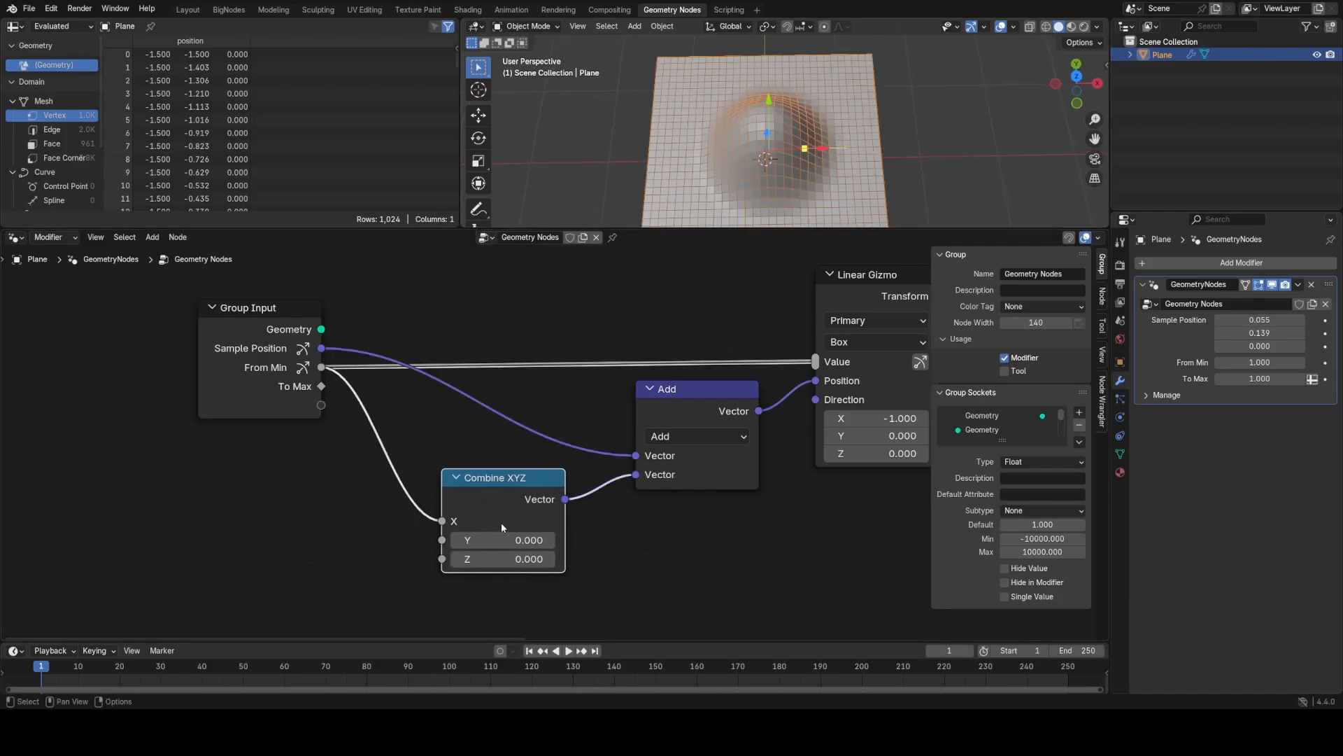
Step: Insert a math Multiply node with a value of -1 between From Min and the Combine XYZ node's X
left_click_drag(289, 360, 169, 355)
left_click_drag(442, 520, 307, 428)
type("mul")
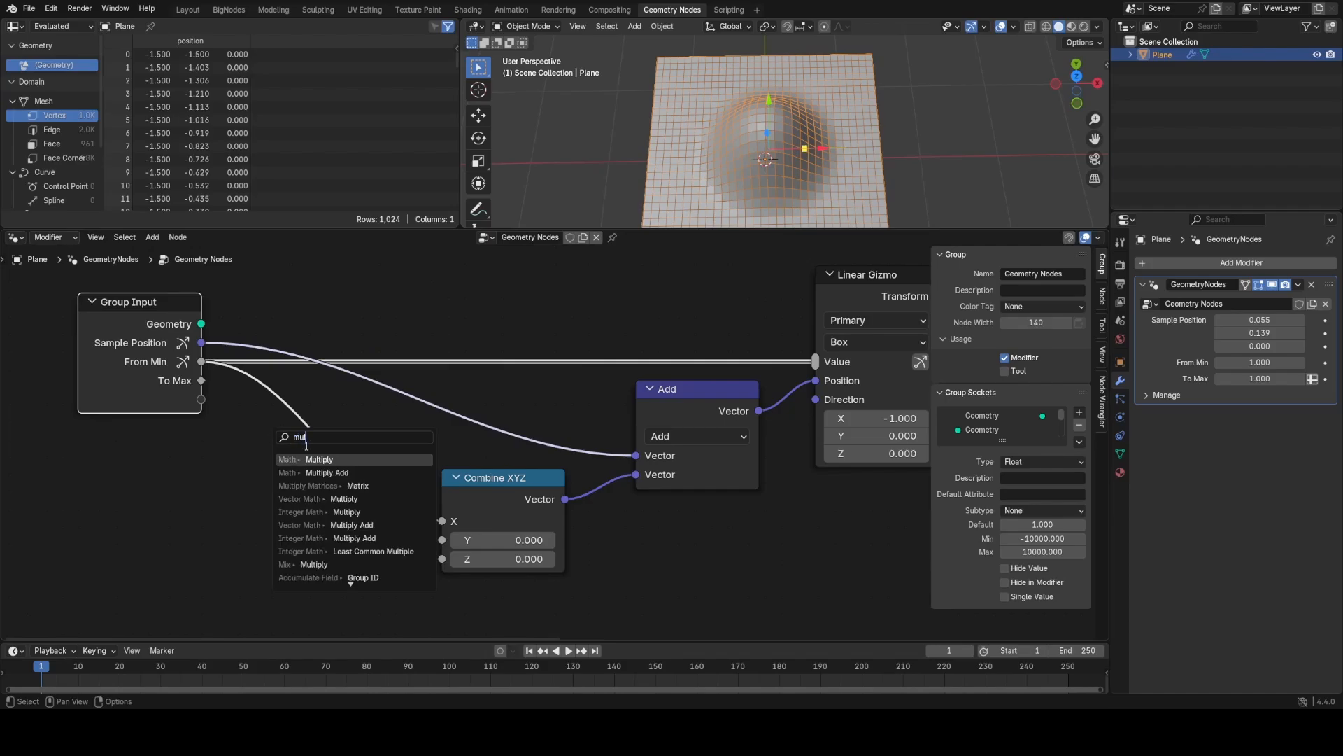
key("Return")
type("-")
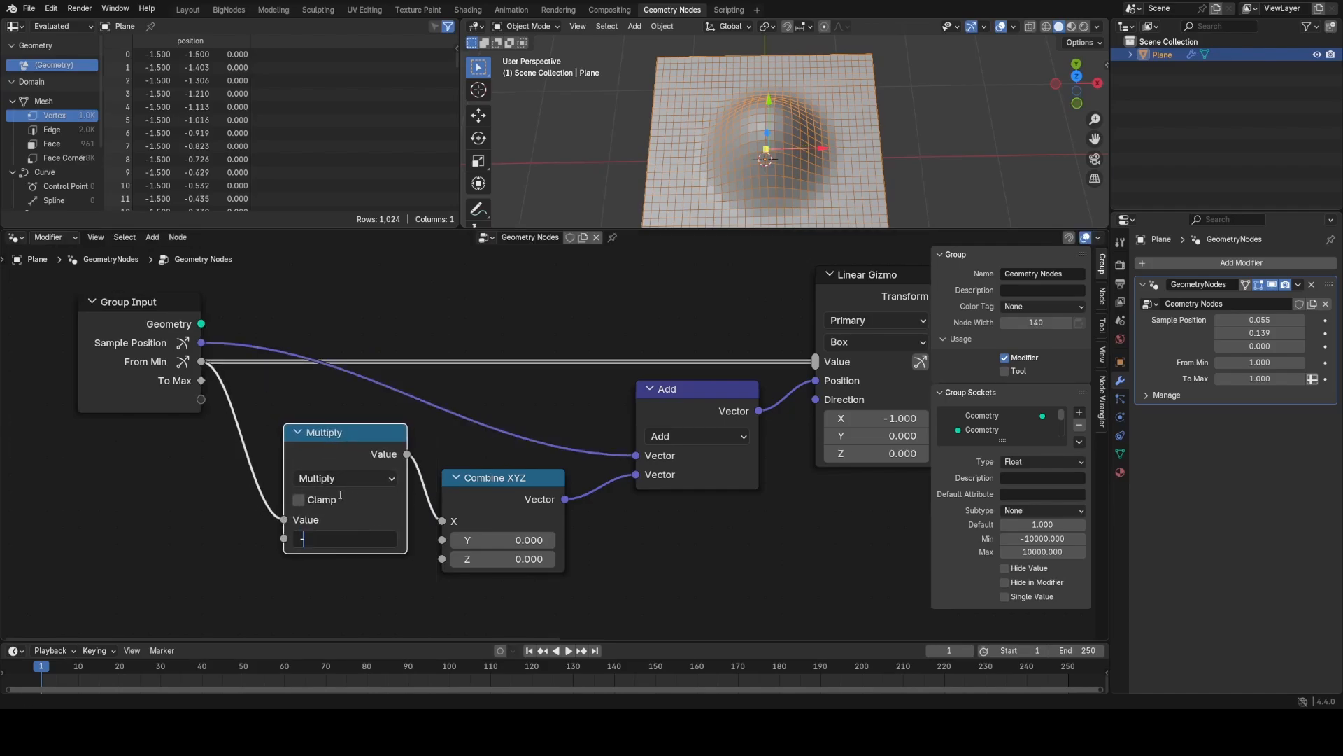
type("1")
key("Return")
Step: Pull the box gizmo outward to widen the hill to a From Min of about 1.739, and inspect it from a low angle
left_click_drag(677, 149, 602, 154)
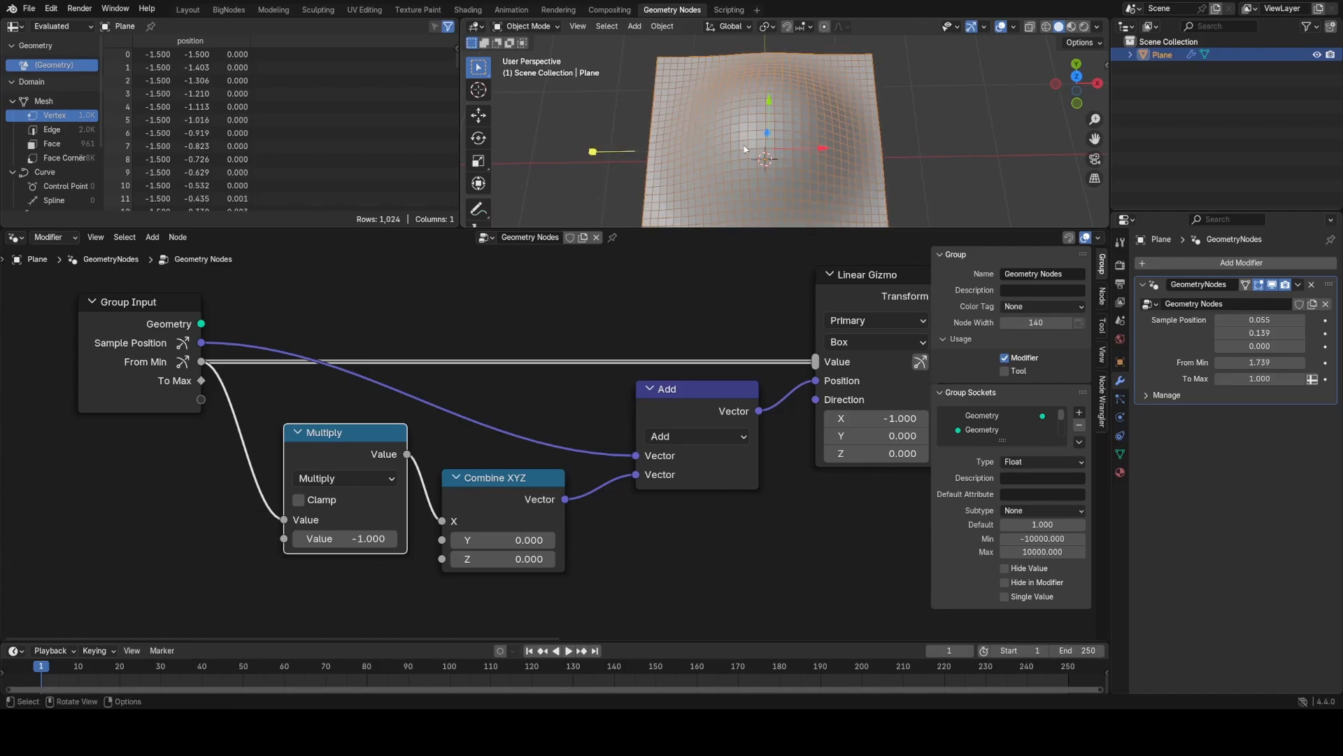
middle_click_drag(601, 154, 836, 143)
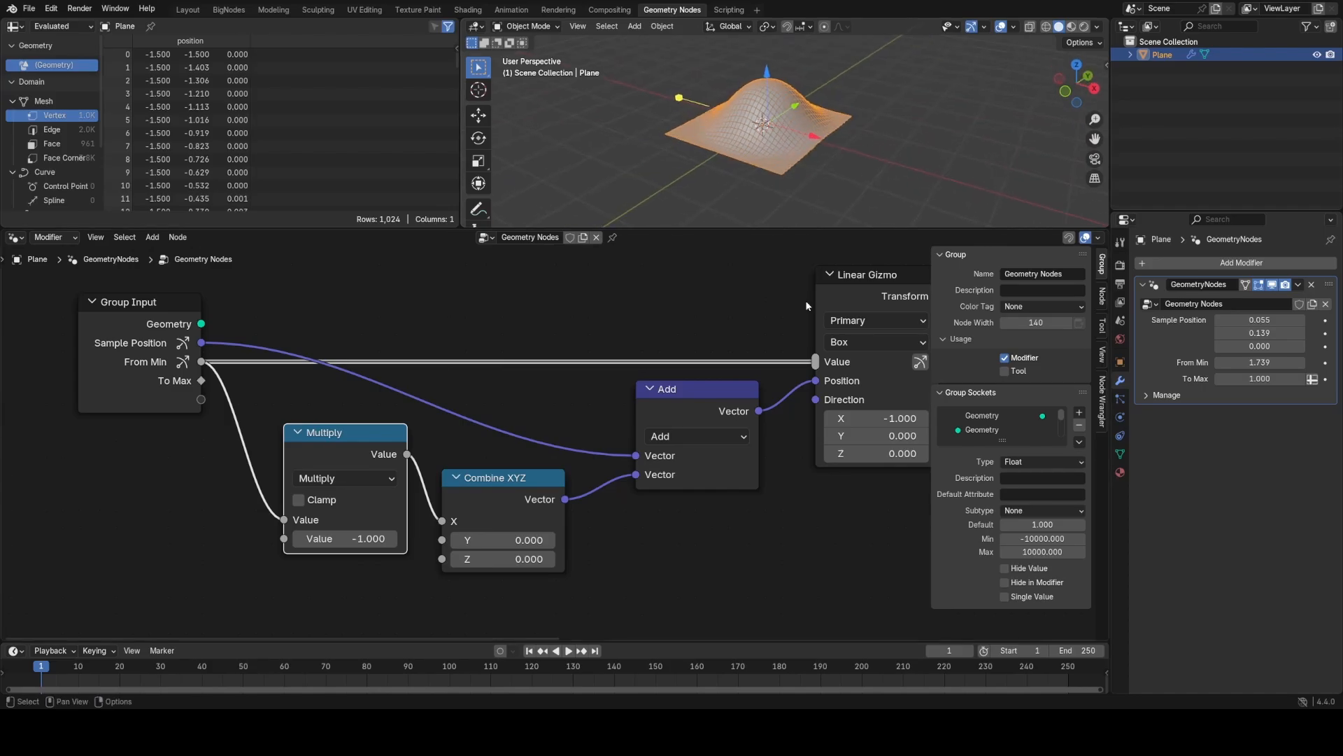
scroll(807, 303, "down", 3)
middle_click_drag(780, 56, 804, 195)
middle_click_drag(805, 195, 770, 120)
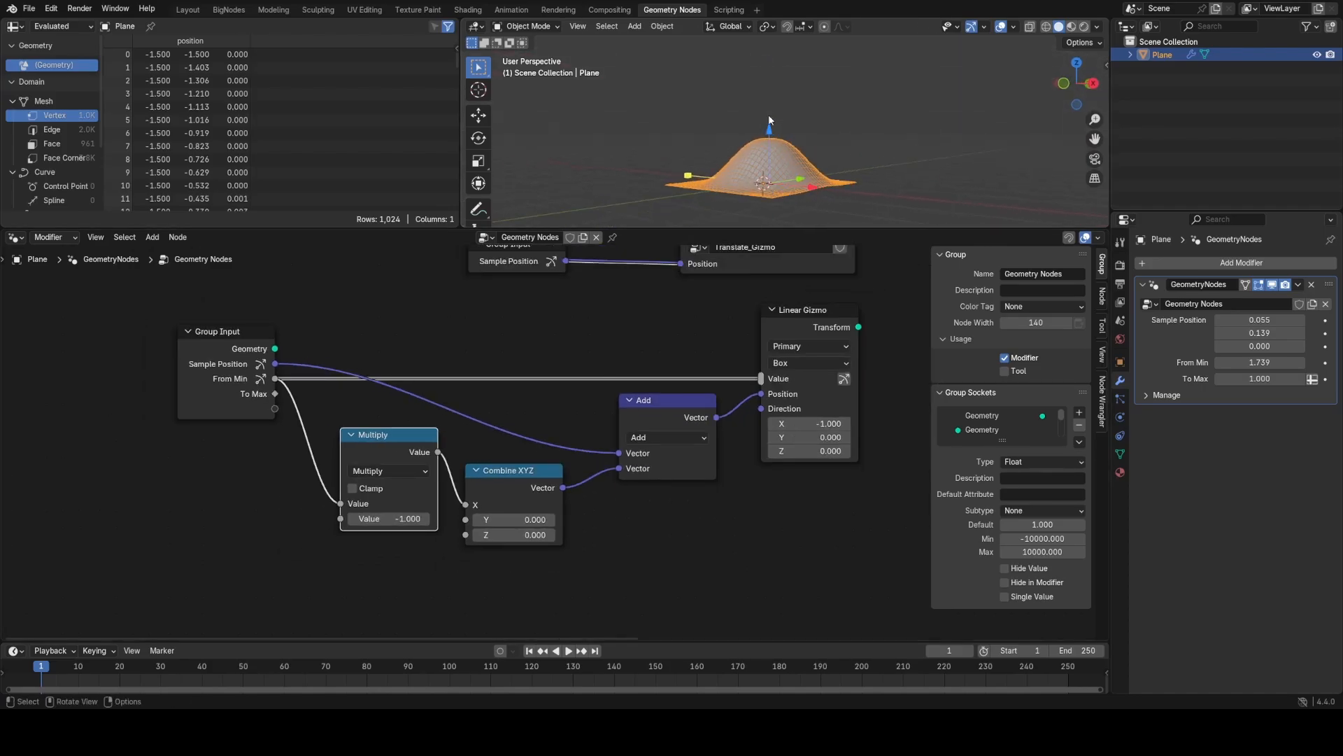
Step: Duplicate the Linear Gizmo node and place the copy straight below the original
middle_click_drag(800, 410, 649, 387)
left_click(673, 312)
key("shift+d")
key("y")
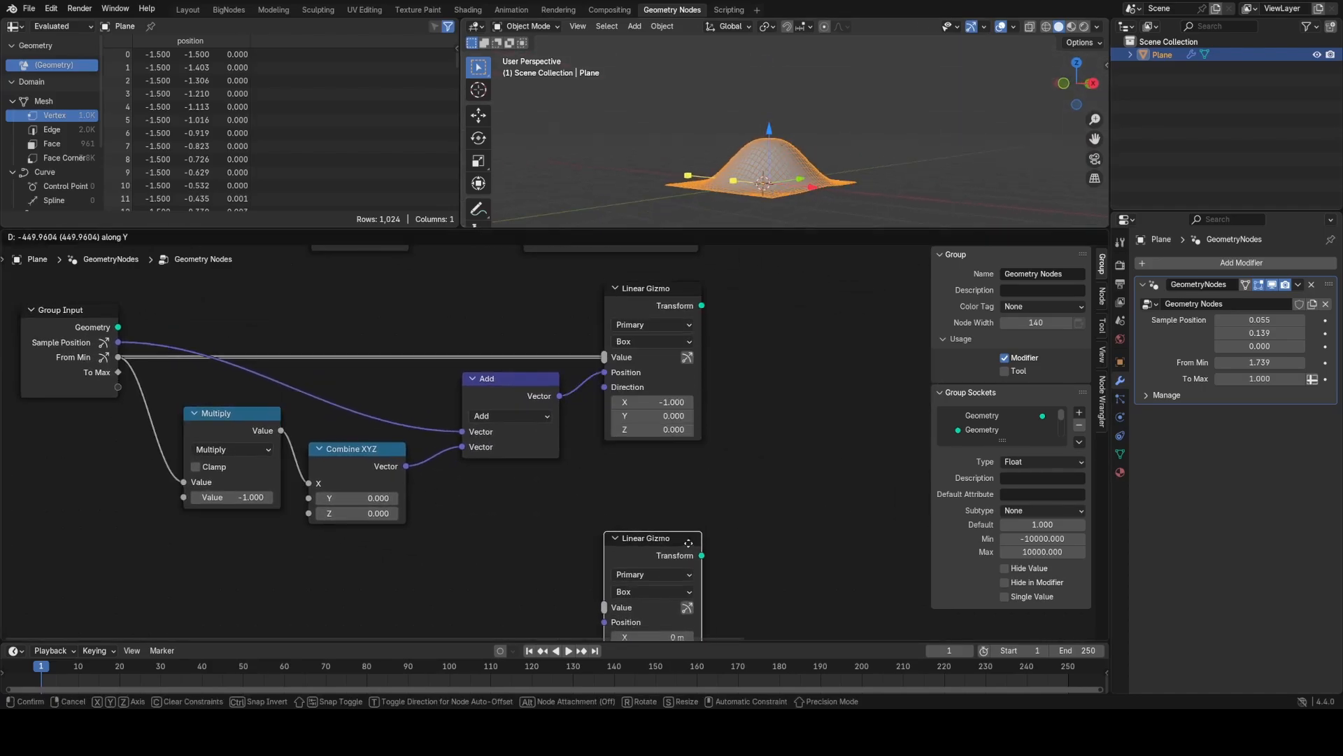
left_click(686, 559)
middle_click_drag(686, 559, 686, 350)
left_click_drag(686, 348, 695, 373)
Step: Set the copied Linear Gizmo's draw style to Cross and its direction to X 0, Y 0, Z 1
left_click(652, 404)
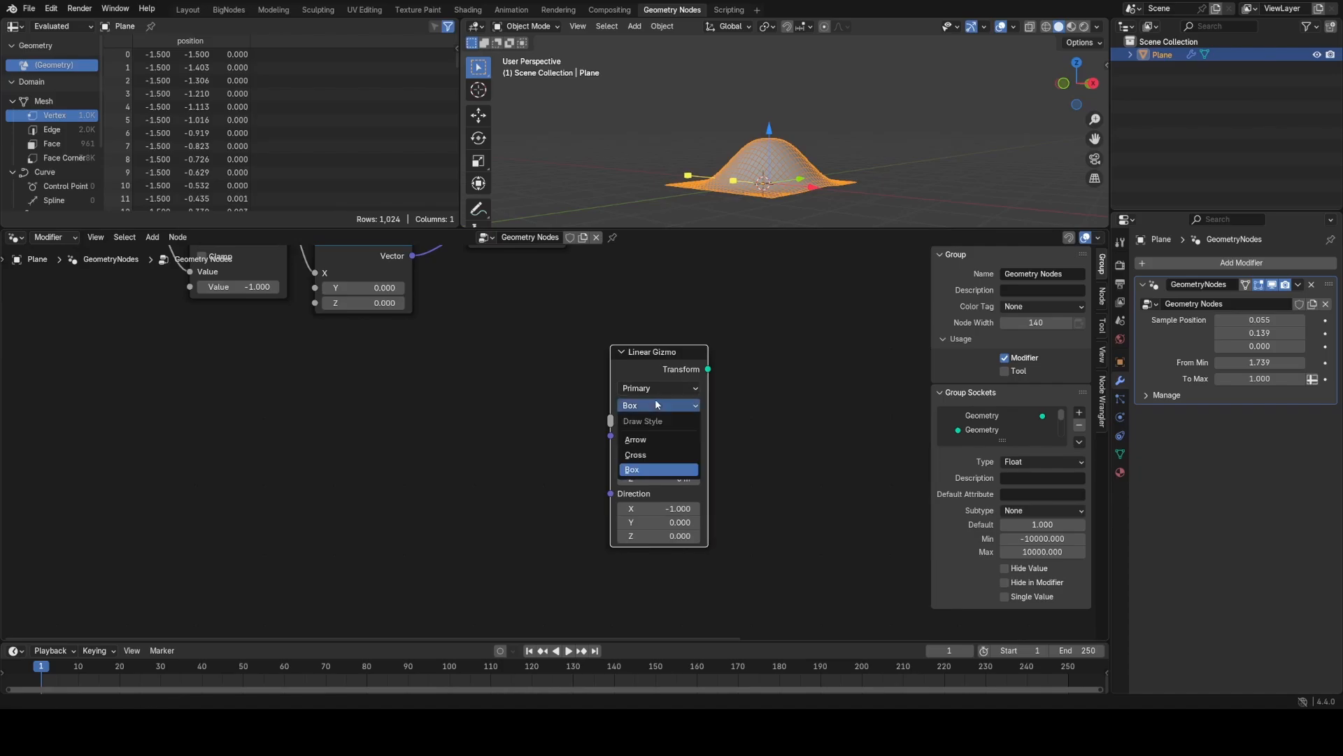
left_click(654, 448)
left_click_drag(641, 371, 643, 381)
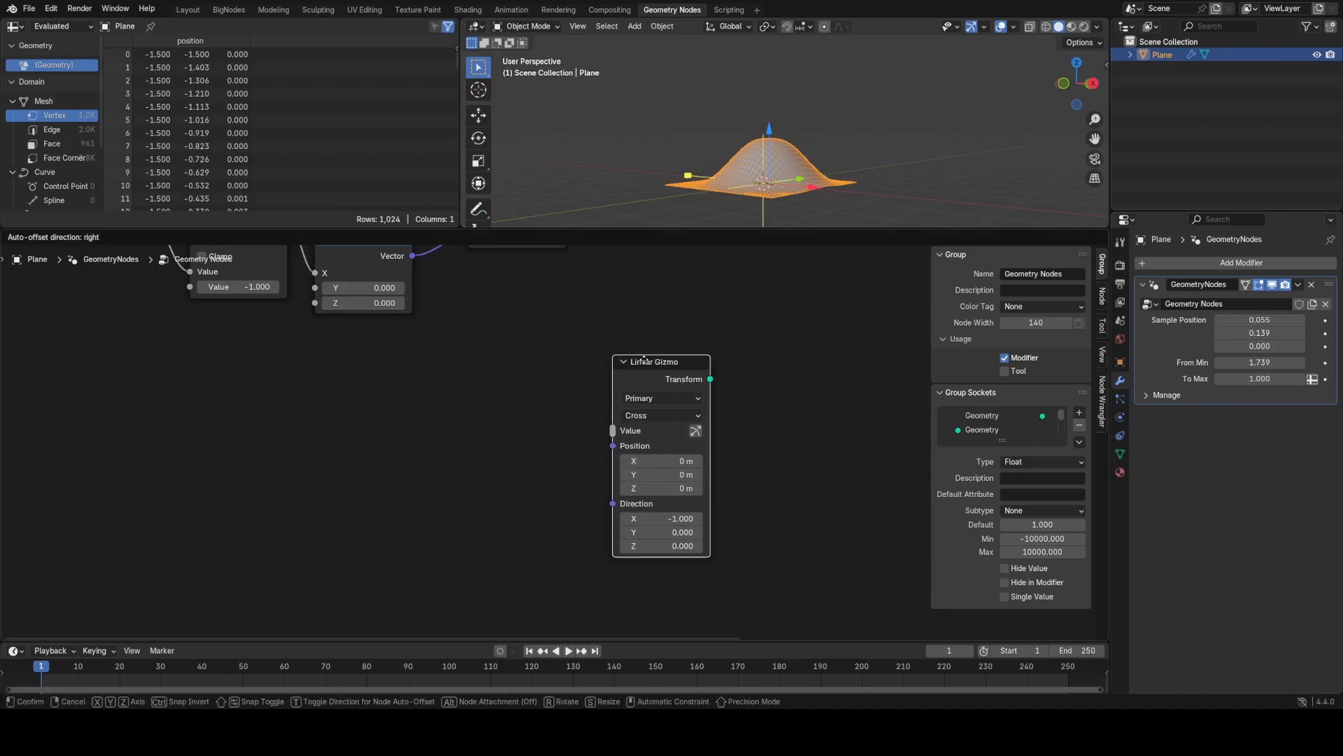
left_click(666, 516)
type("0")
key("Return")
left_click(660, 546)
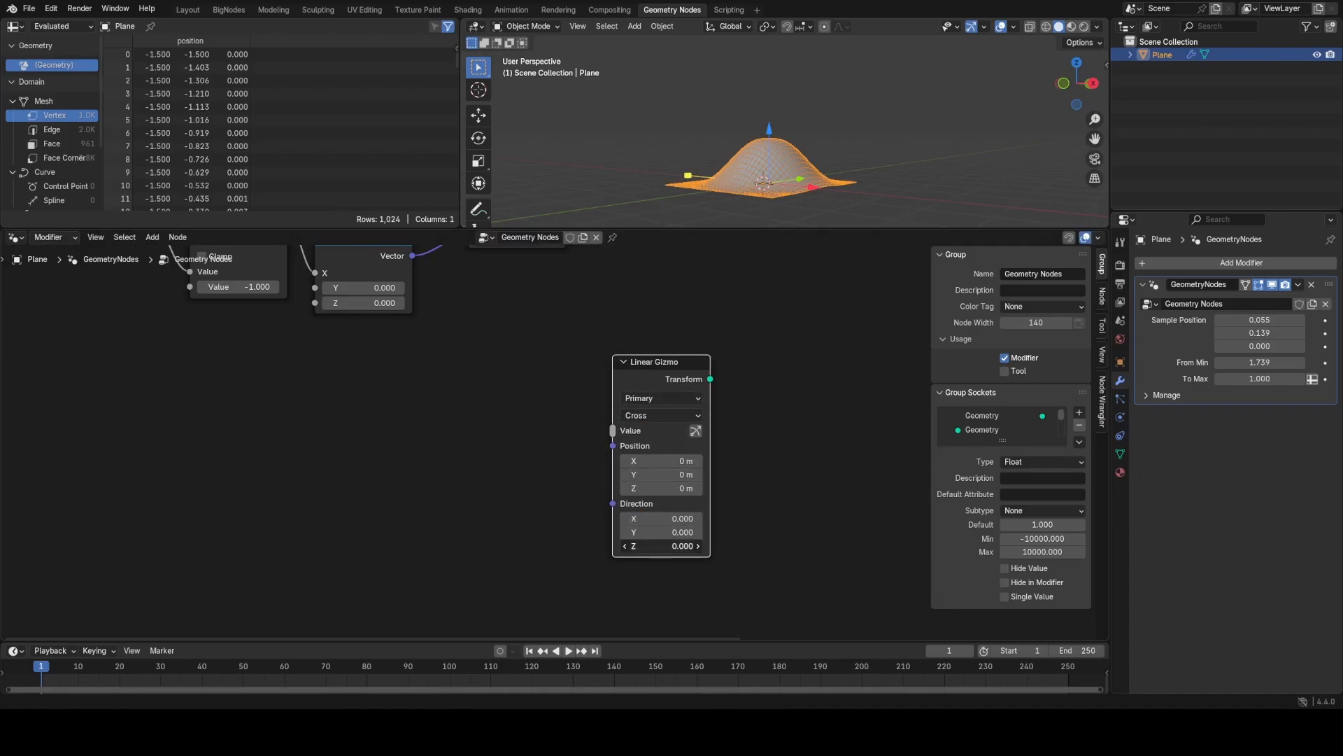
type("1")
key("Return")
Step: Set the copied Linear Gizmo's color to Secondary
middle_click_drag(618, 404, 708, 425)
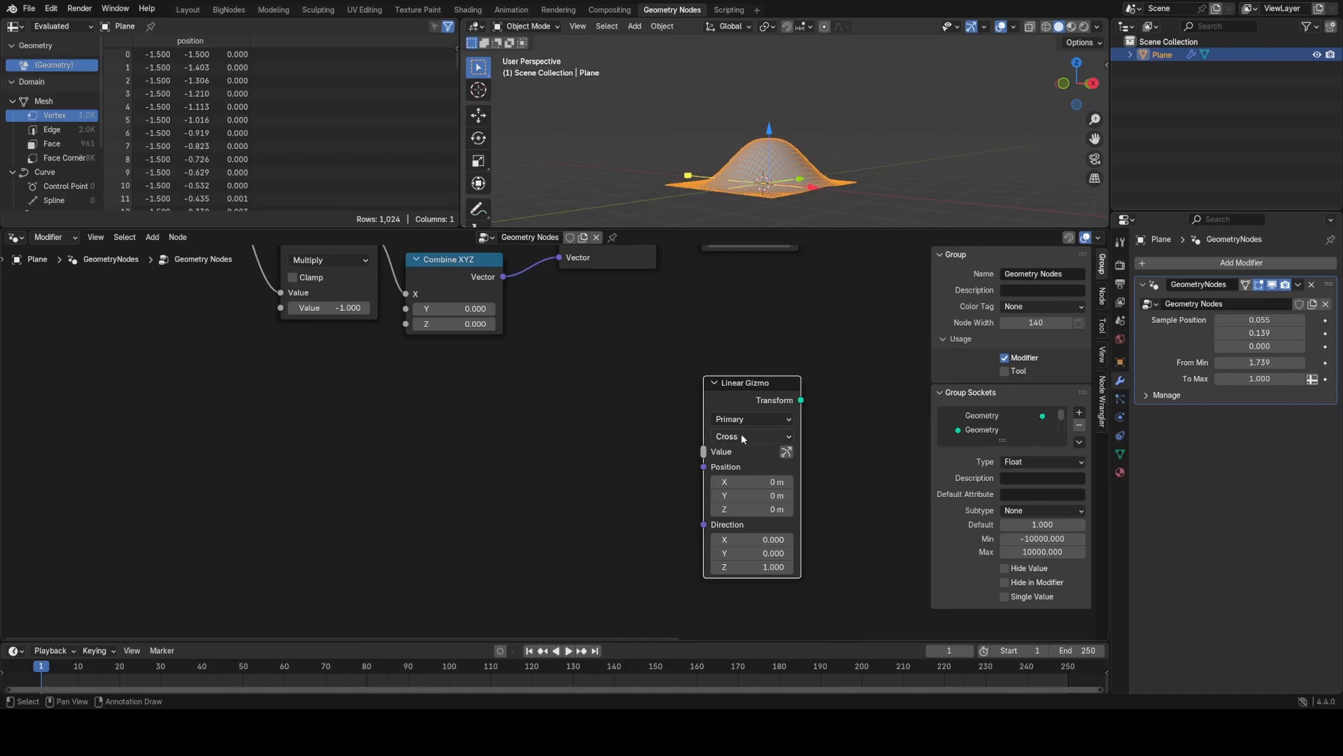
left_click(742, 436)
left_click(729, 420)
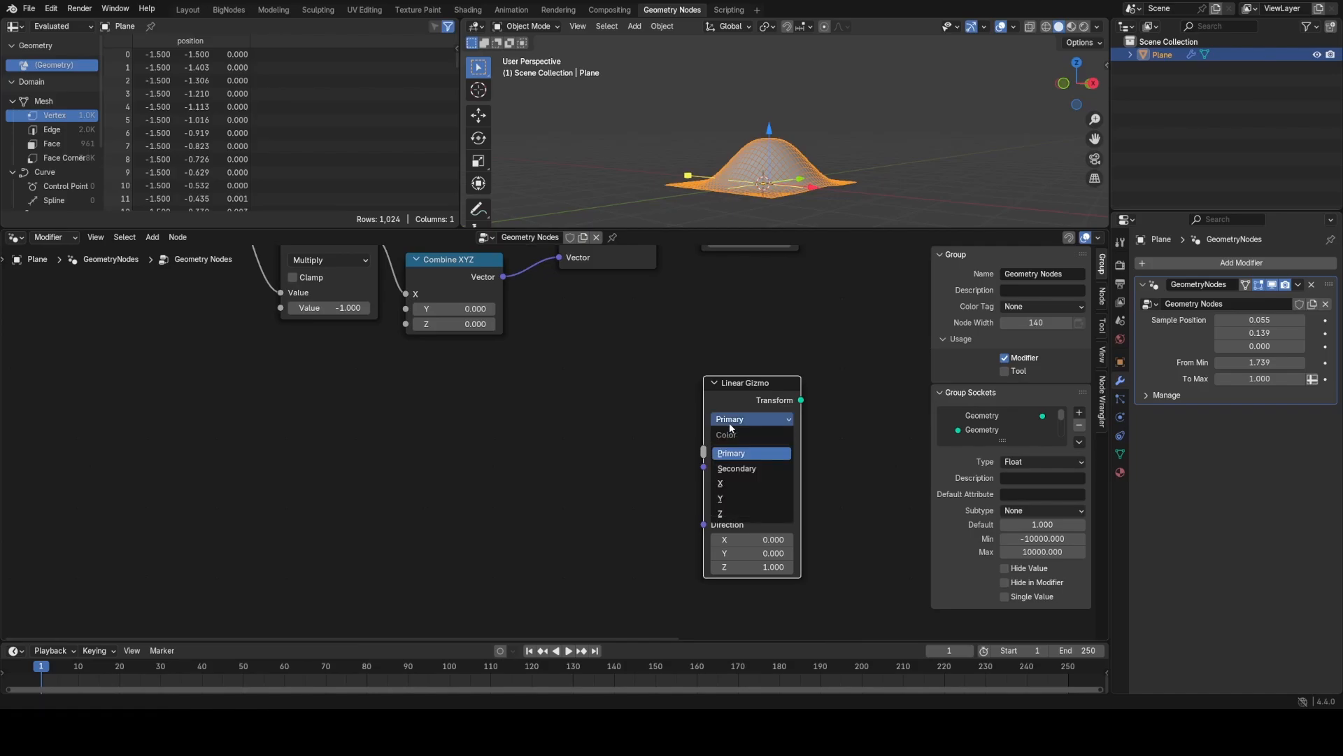
left_click(750, 467)
Step: Duplicate the Group Input node and place the copy before the second Linear Gizmo
scroll(530, 417, "down", 2)
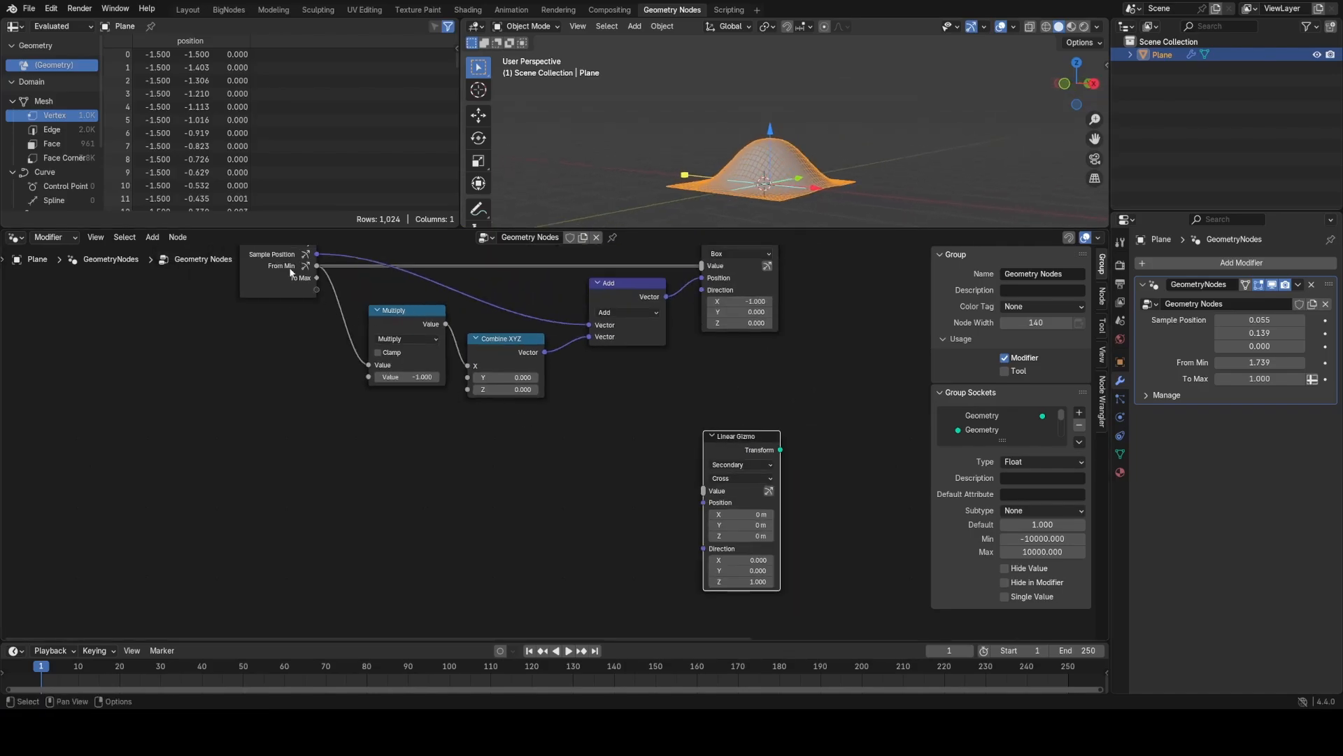
left_click_drag(290, 272, 485, 475)
scroll(535, 498, "up", 2)
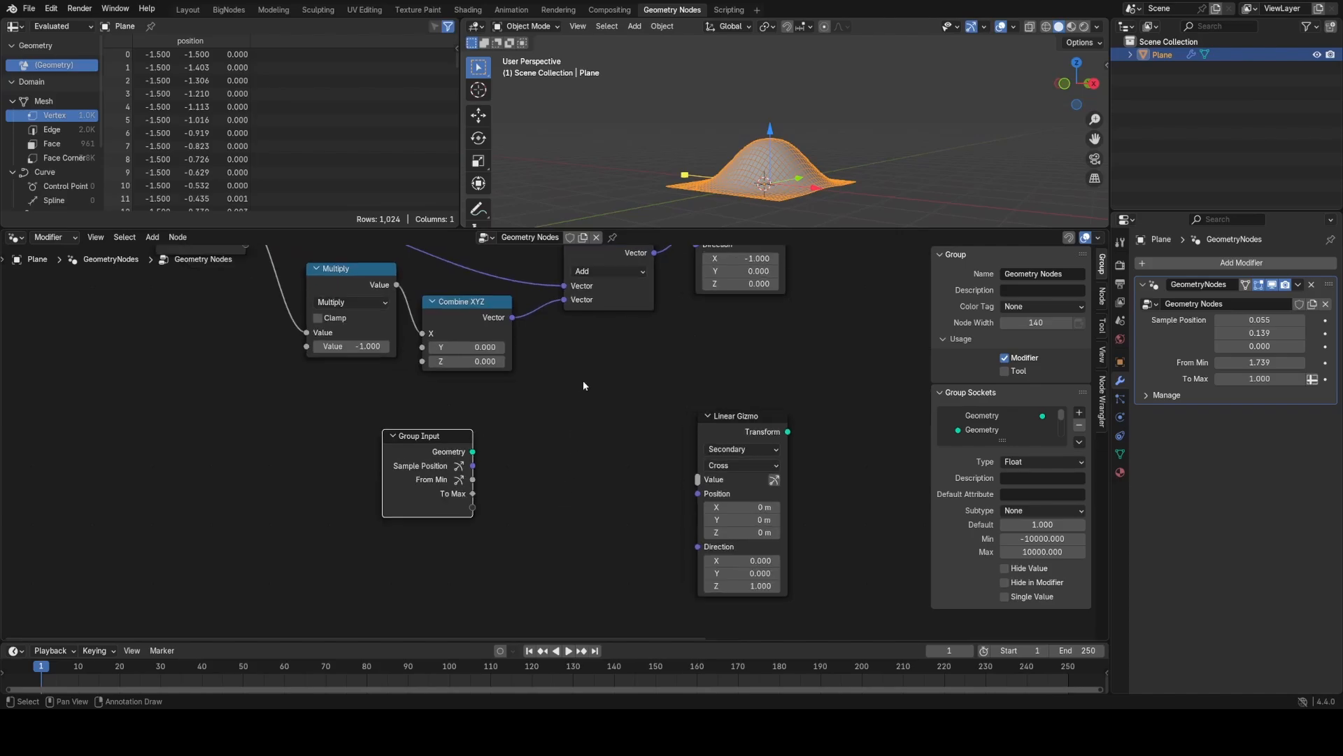
Step: Duplicate the Combine XYZ and Add nodes beside the second Linear Gizmo, and delete the extra Group Input copied with them
middle_click_drag(603, 300, 646, 411)
left_click_drag(503, 366, 610, 447)
middle_click_drag(613, 464, 586, 339)
key("shift+d")
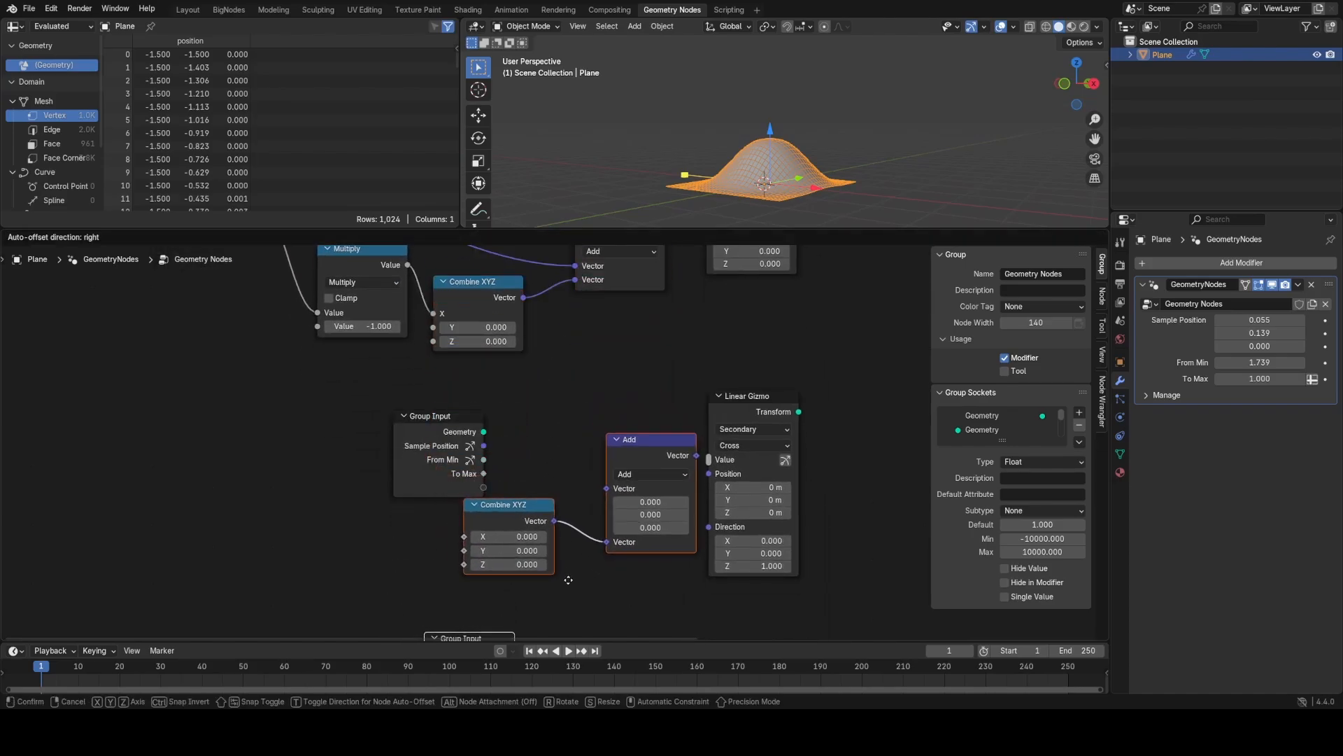
left_click(527, 568)
left_click(412, 624)
middle_click_drag(418, 626, 411, 574)
left_click(465, 583)
key("x")
Step: Link Sample Position to the copied Add node and Add to the second Linear Gizmo's Position, tidying the nodes
left_click_drag(439, 394, 568, 435)
left_click_drag(672, 401, 706, 423)
left_click_drag(616, 388, 629, 389)
left_click_drag(505, 475, 538, 484)
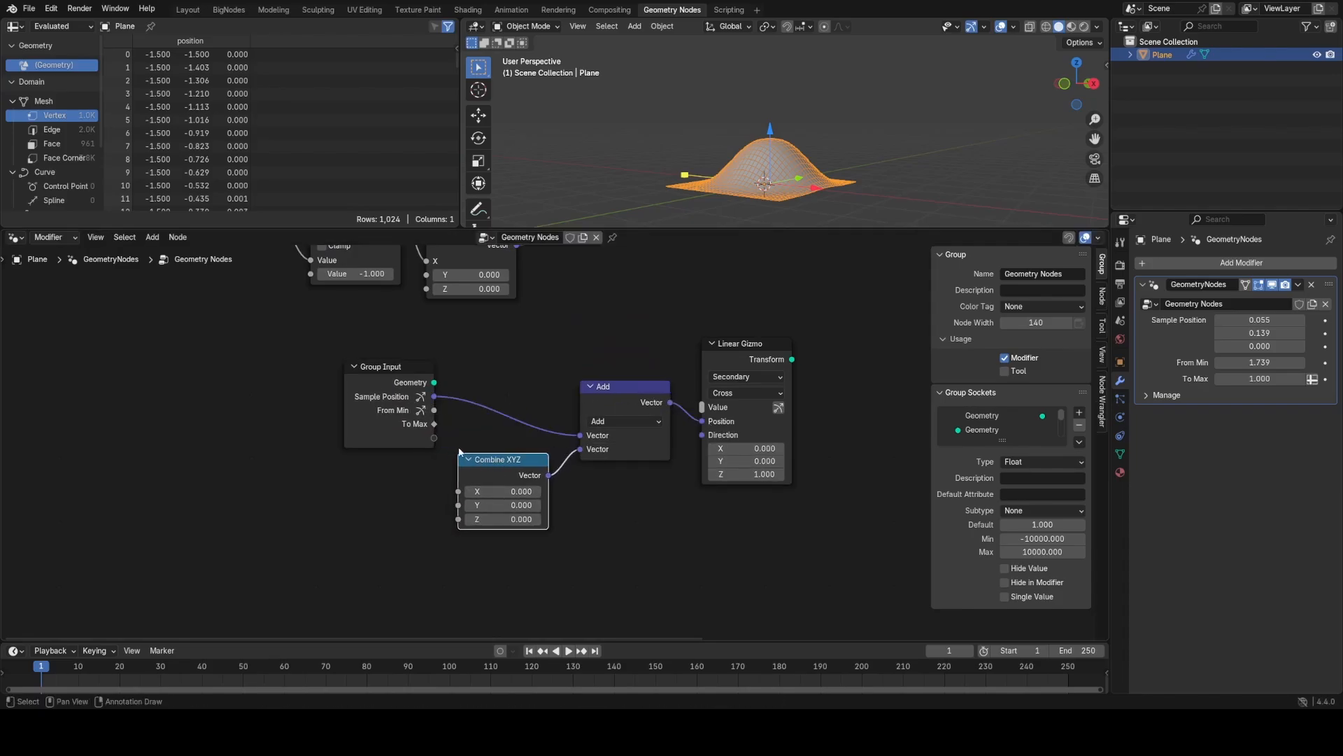
Step: Link To Max to the copied Combine XYZ node's Z and to the second Linear Gizmo's Value
left_click_drag(434, 424, 522, 406)
left_click_drag(464, 522, 459, 519)
left_click_drag(434, 424, 641, 440)
scroll(677, 435, "up", 3)
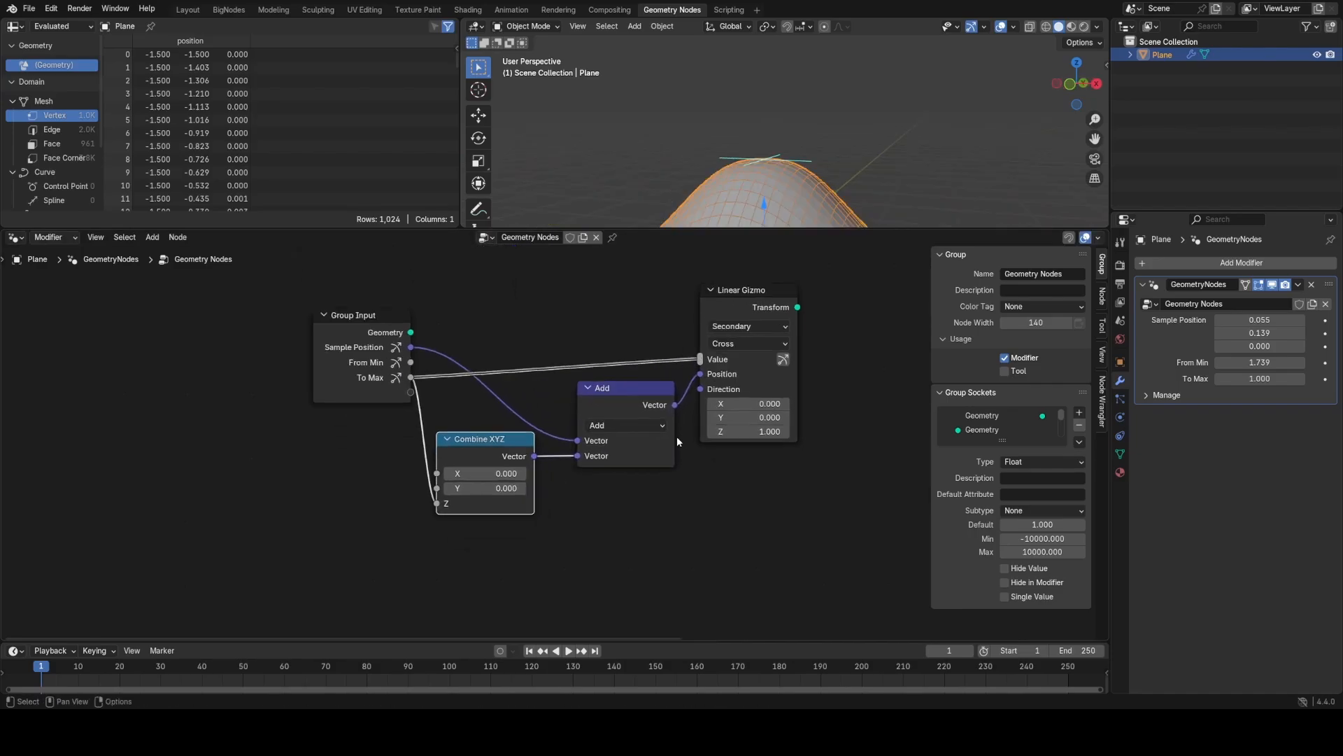
Step: Reposition the second gizmo's Group Input and Combine XYZ nodes to leave more space between them
scroll(729, 389, "up", 1)
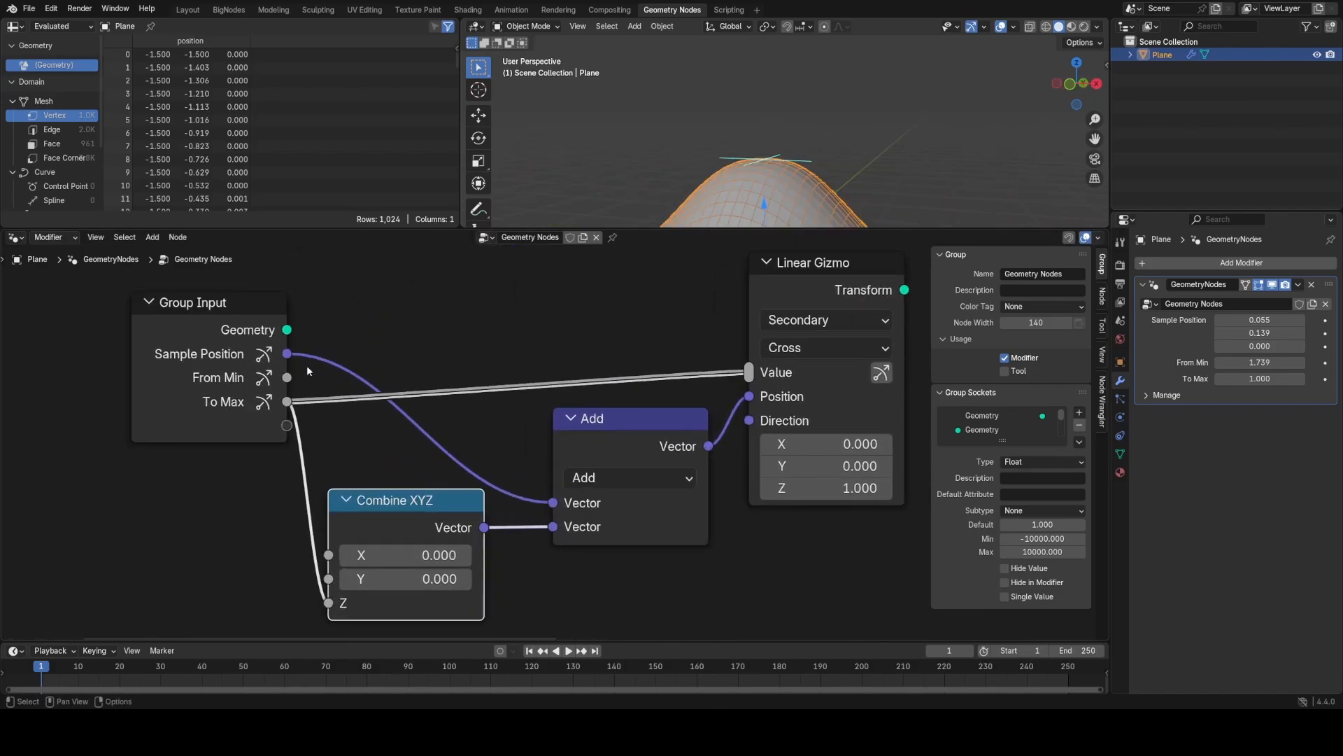
left_click_drag(270, 414, 212, 397)
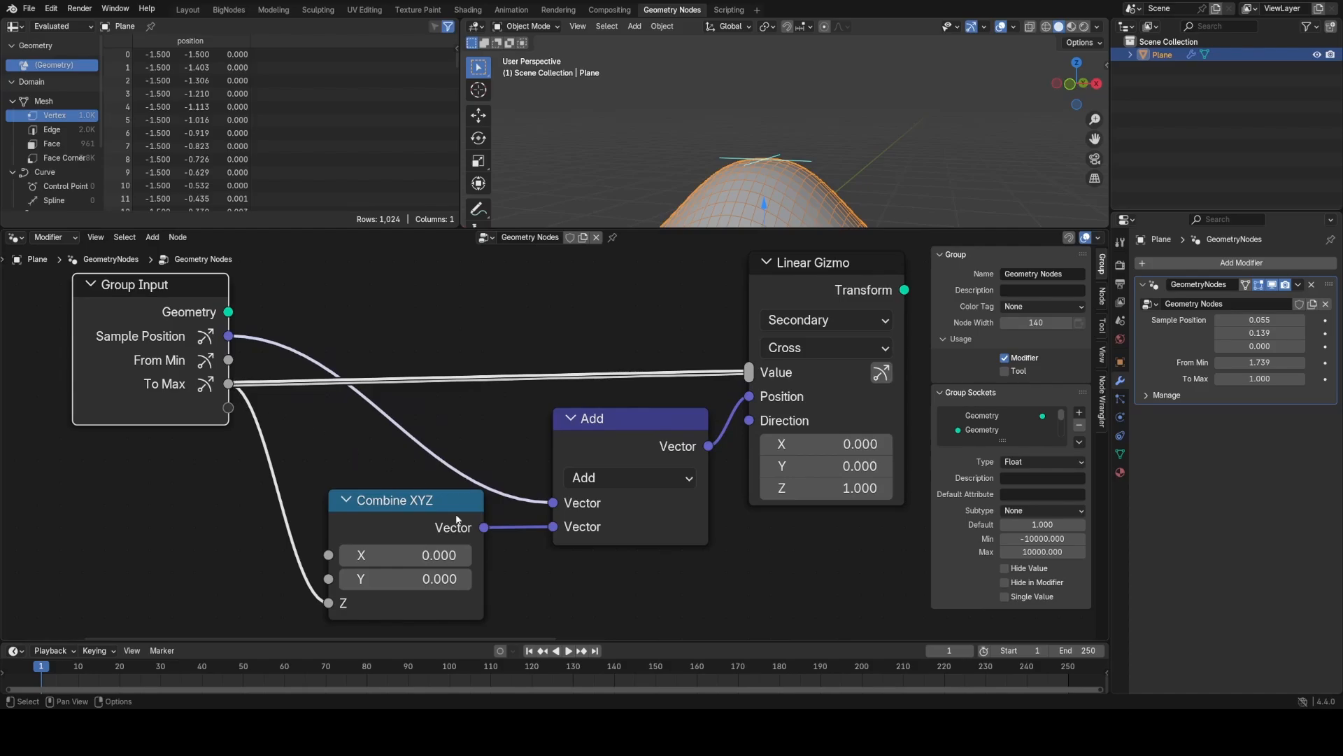
left_click_drag(405, 526, 408, 512)
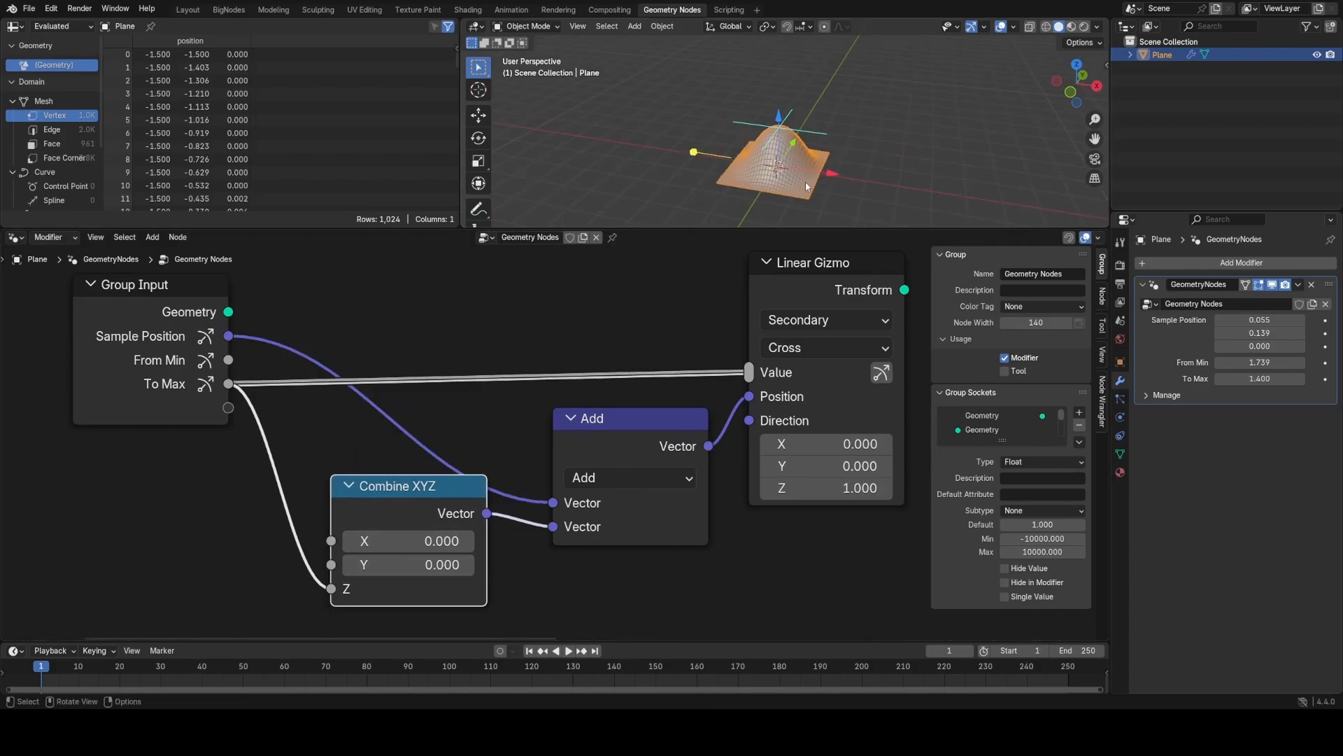
Step: Move the hill to about X -0.005, Y 0.810 with the position gizmo and adjust its height with the cross gizmo
mouse_move(817, 175)
left_mouse_down()
mouse_move(791, 171)
mouse_move(831, 192)
mouse_move(824, 173)
left_mouse_up()
middle_click_drag(824, 174, 733, 188)
left_click_drag(820, 144, 841, 140)
middle_click_drag(841, 140, 973, 105)
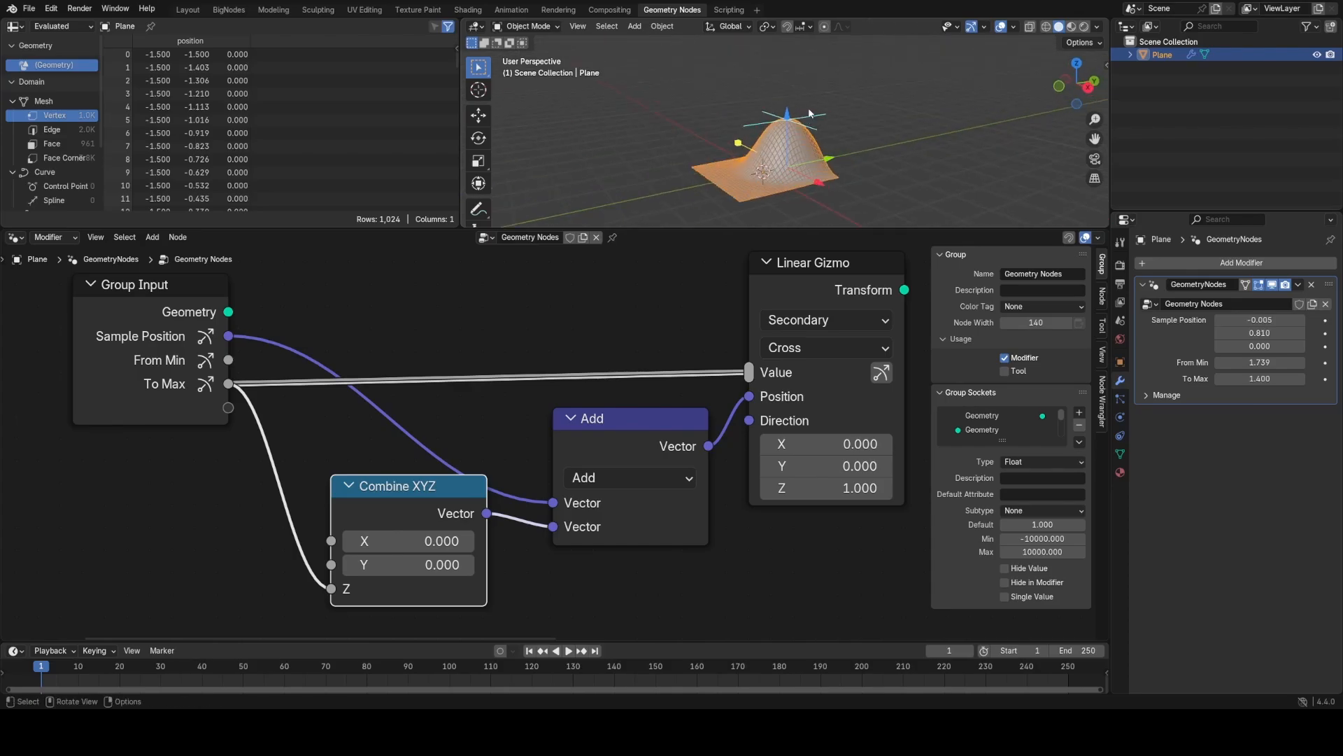
left_click_drag(809, 114, 816, 126)
middle_click_drag(816, 126, 794, 182)
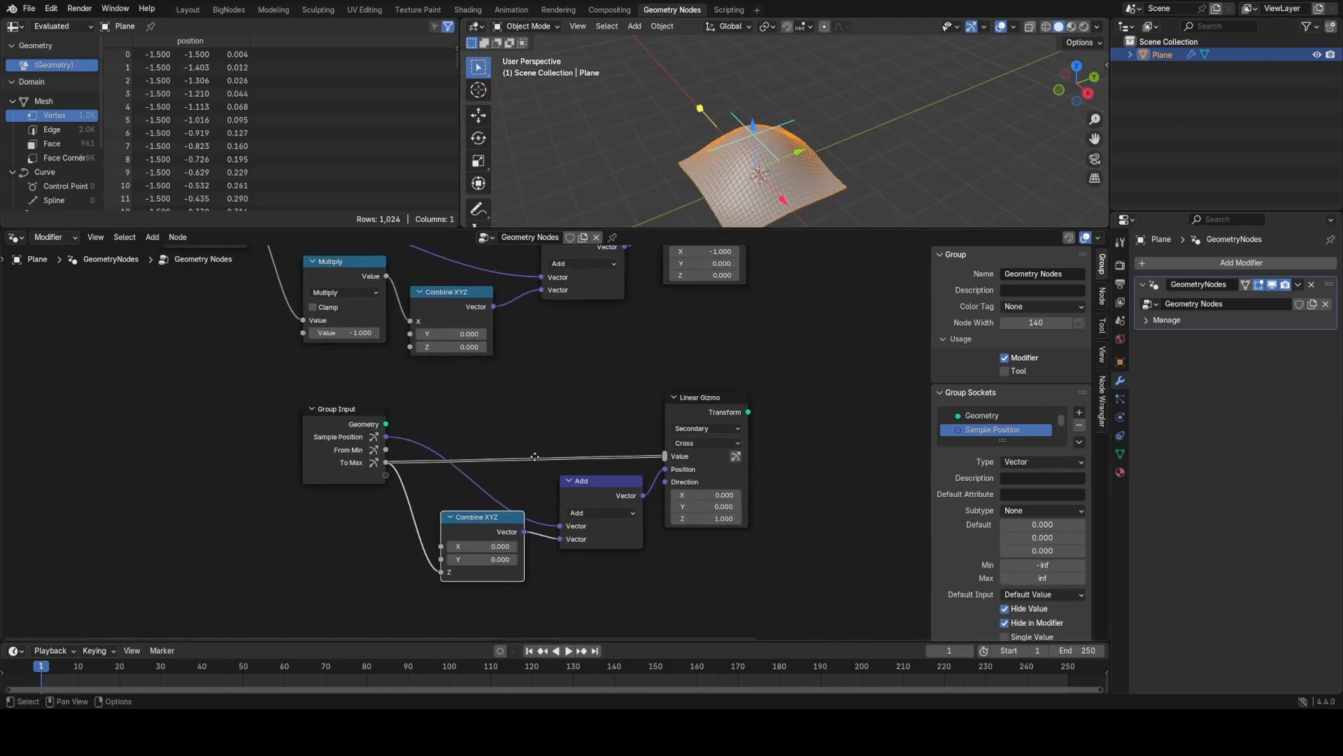
Step: Spread the height gizmo's Group Input and Combine XYZ nodes farther apart so the links read clearly
scroll(558, 359, "up", 3)
left_click_drag(364, 375, 213, 350)
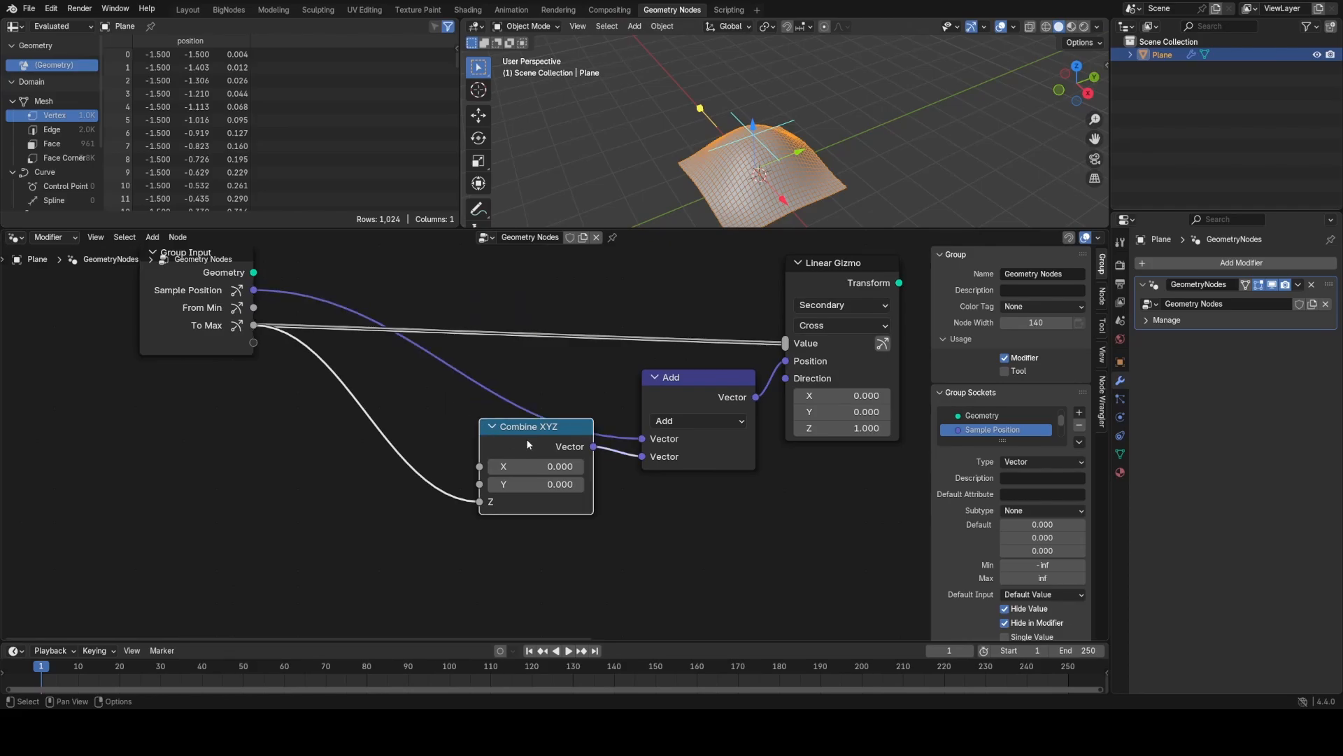
mouse_move(532, 434)
left_mouse_down()
mouse_move(508, 454)
mouse_move(526, 459)
left_mouse_up()
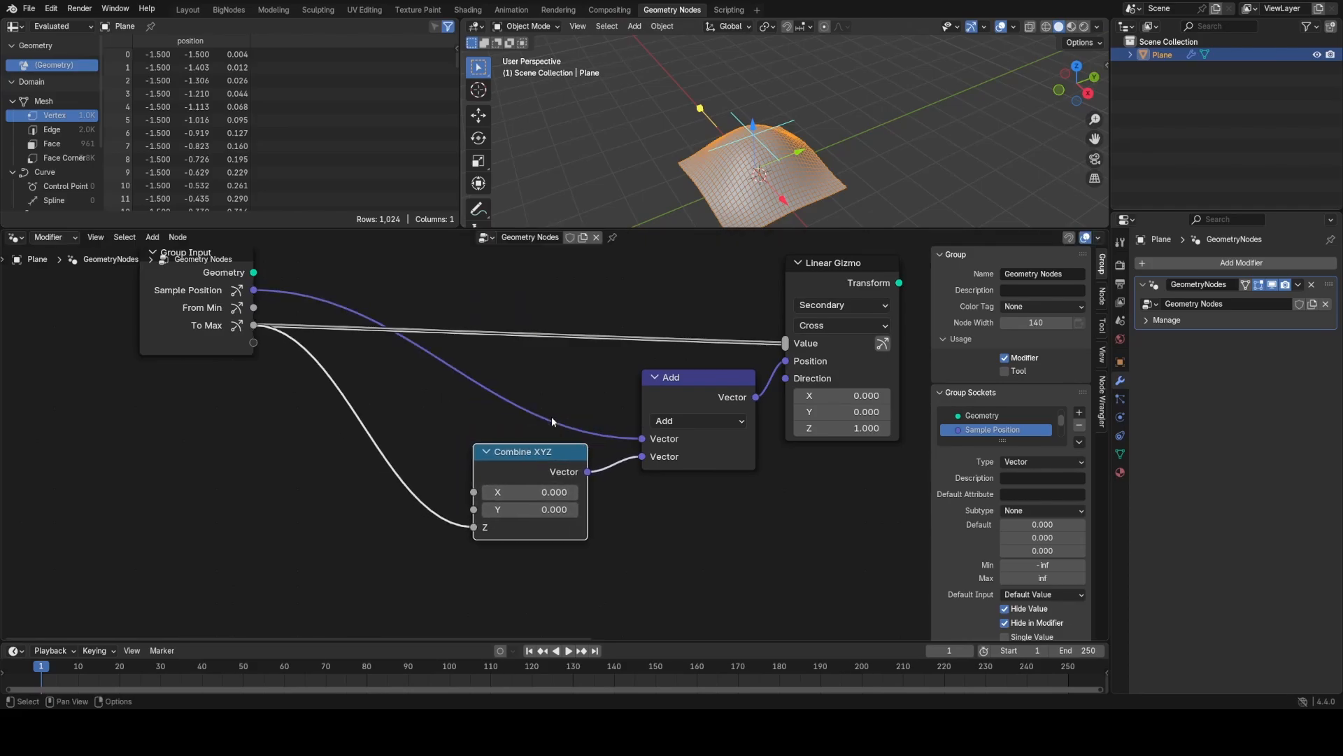
Step: Pull the box gizmo inward to narrow the hill's falloff, viewing it from above, and erase the annotation stroke
middle_click_drag(699, 152, 836, 212)
middle_click_drag(733, 184, 703, 122, "shift")
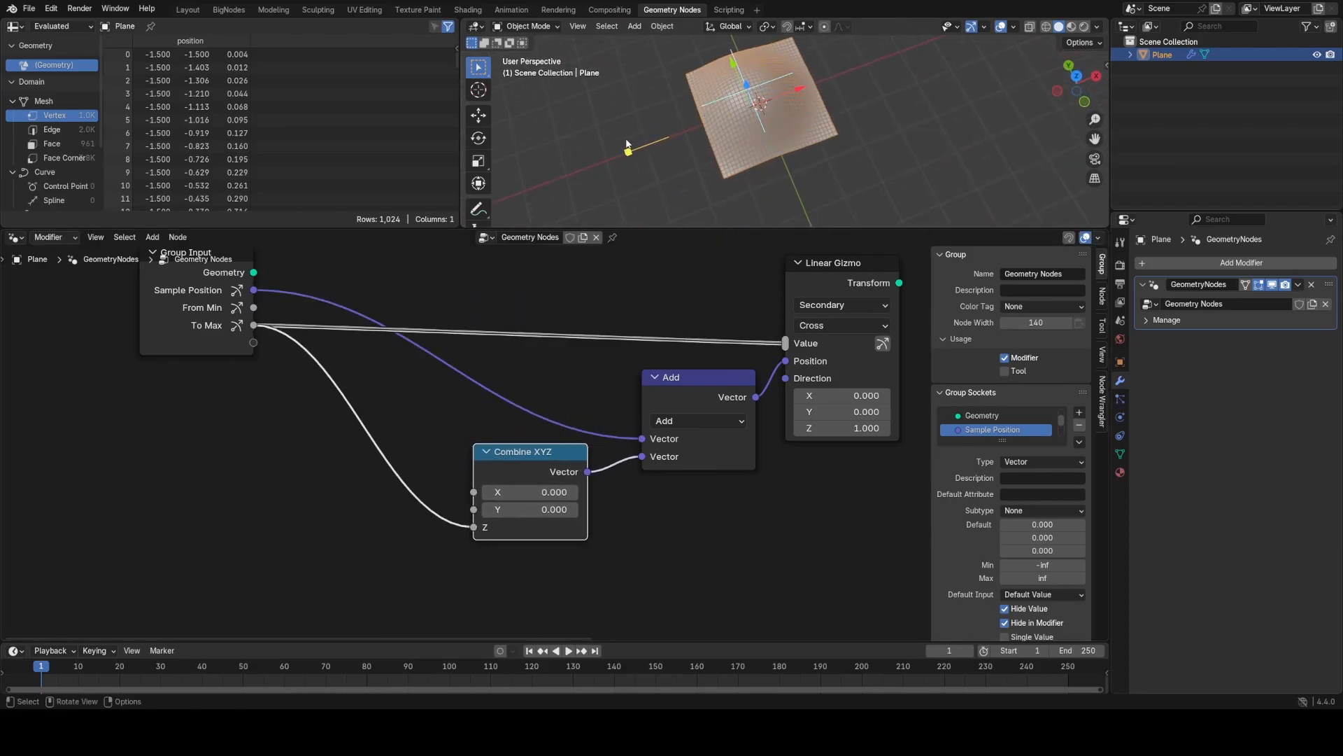
left_click_drag(647, 144, 710, 127)
middle_click_drag(720, 109, 720, 163)
scroll(706, 148, "up", 1)
mouse_move(735, 116)
middle_mouse_down("shift")
mouse_move(705, 148)
mouse_move(723, 116)
mouse_move(742, 137)
middle_mouse_up("shift")
scroll(723, 117, "up", 1)
scroll(742, 138, "up", 2)
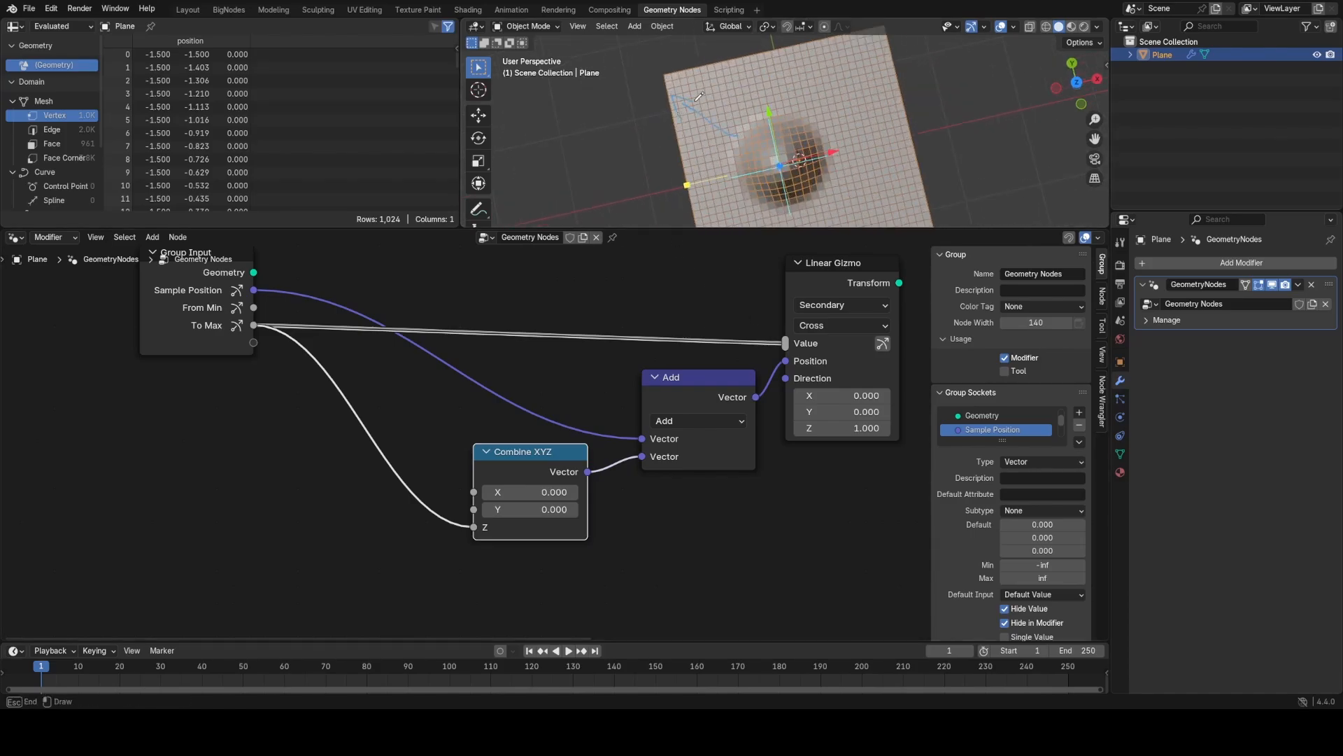
left_click_drag(699, 96, 703, 118, "ctrl")
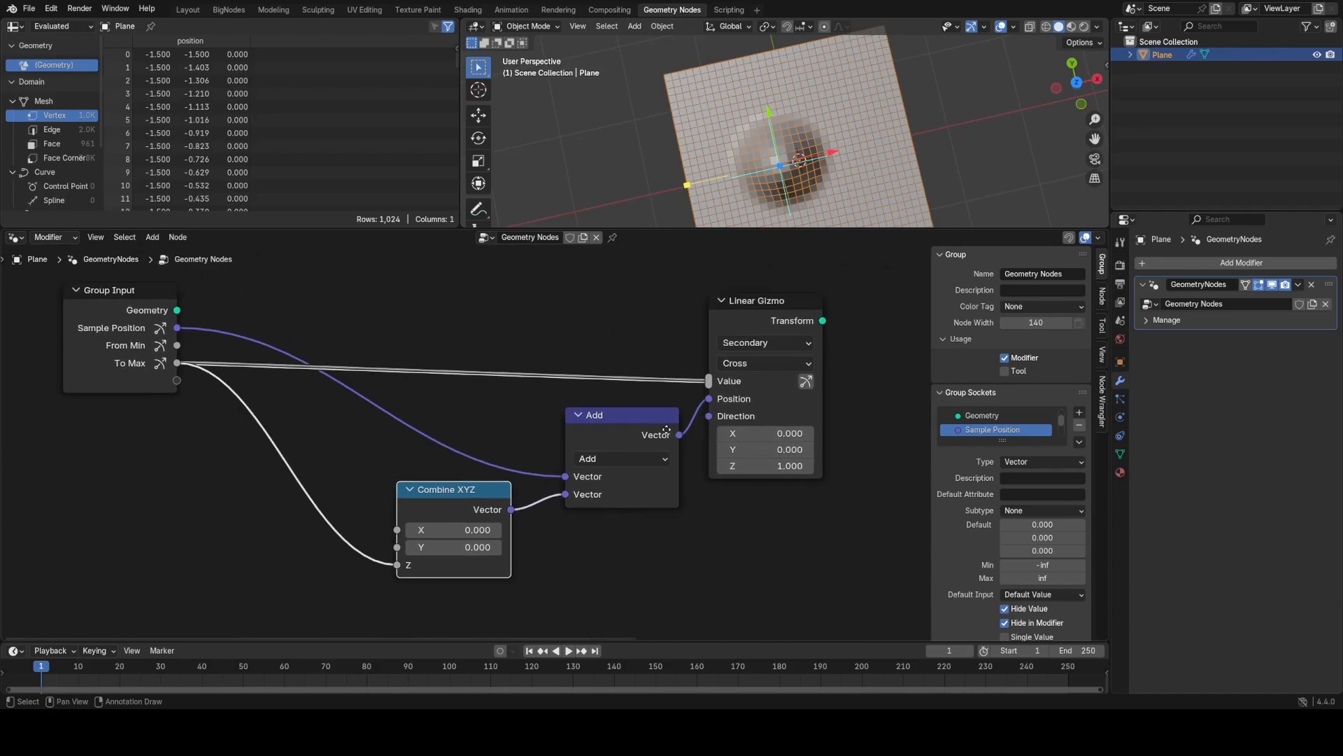
Step: Set the first Linear Gizmo's direction to X 1, Y 1, Z 0 so it points diagonally
double_click(753, 468)
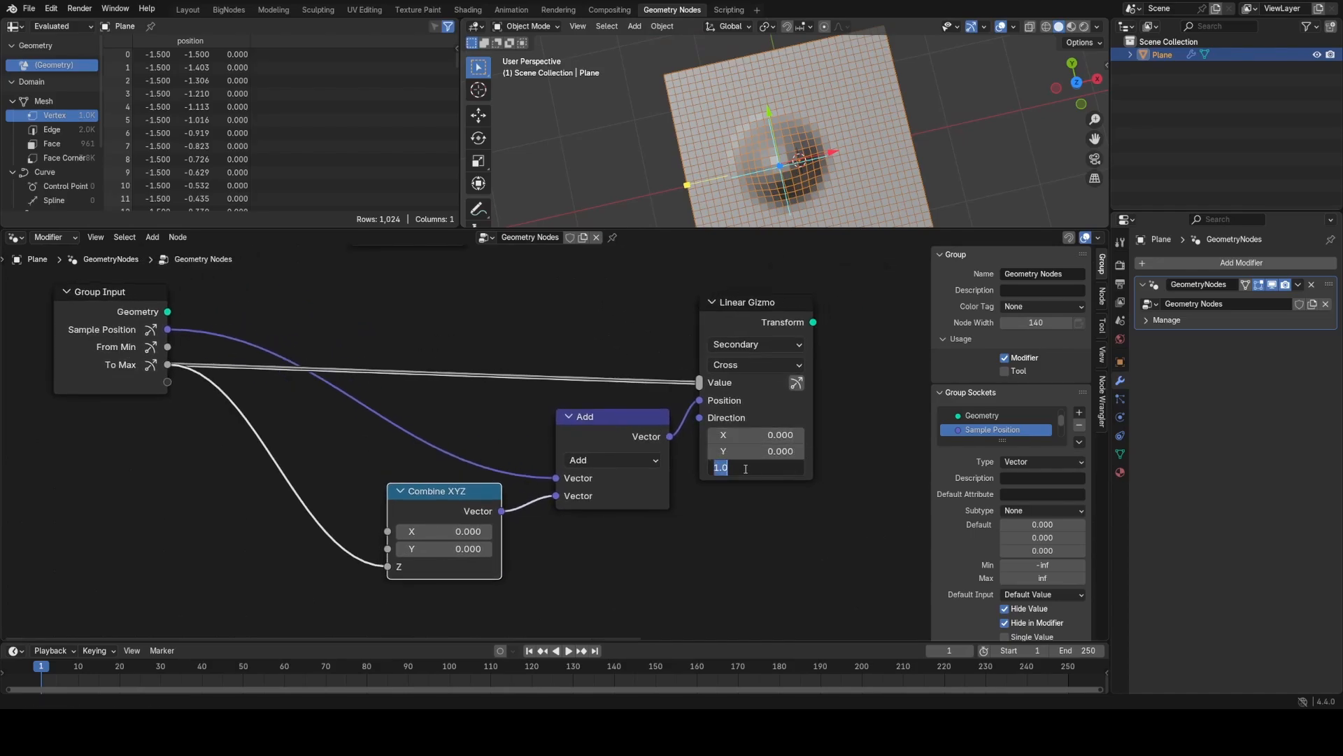
key("Escape")
middle_click_drag(597, 261, 599, 491)
double_click(695, 392)
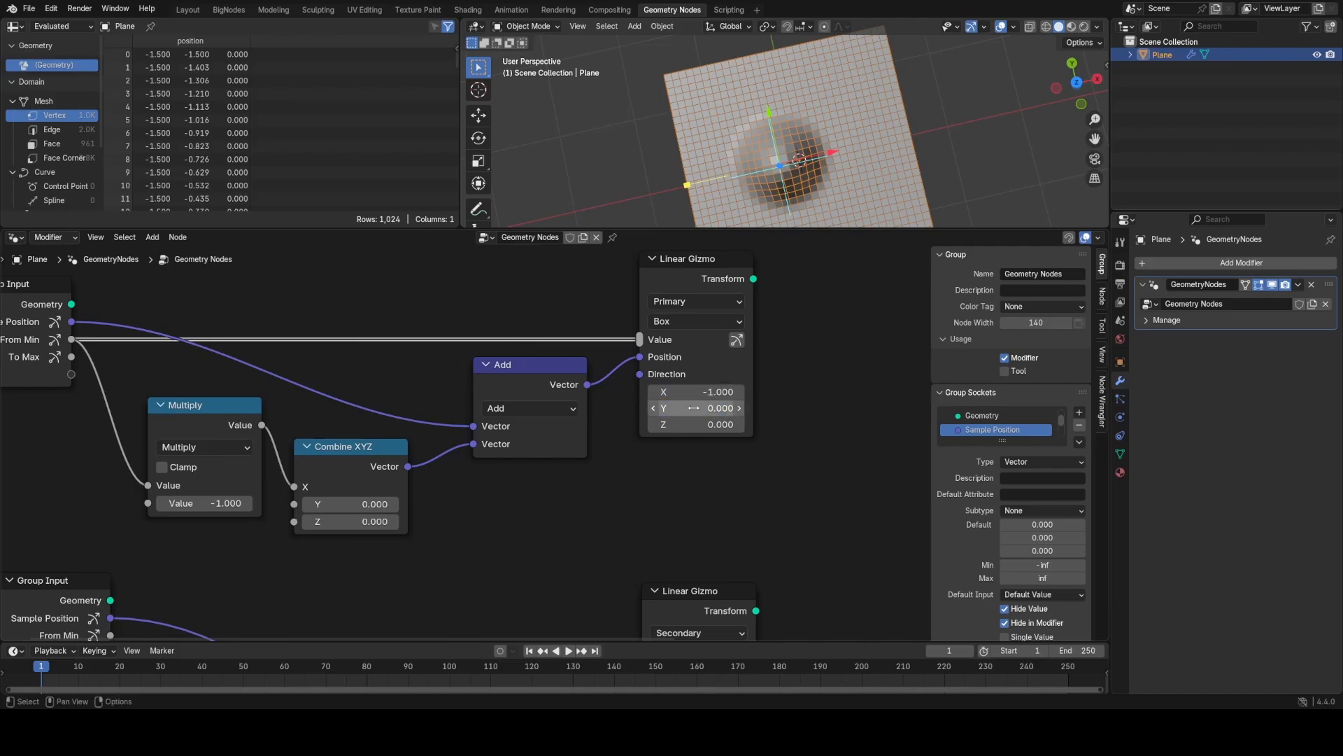
type("1")
key("Tab")
type("1")
key("Return")
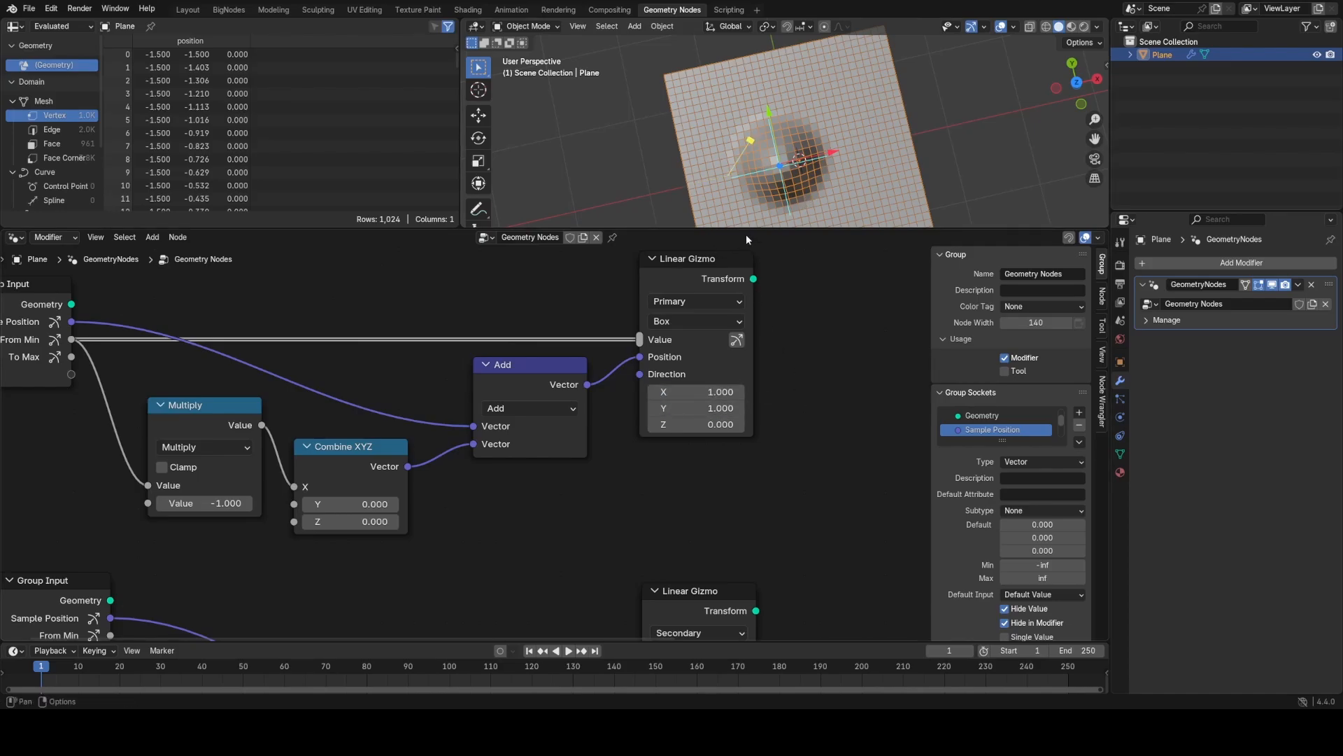
Step: Set the Multiply node's value to 1 and link its output to the Combine XYZ node's Y as well
middle_click_drag(458, 444, 589, 456)
left_click(334, 512)
type("1")
key("Return")
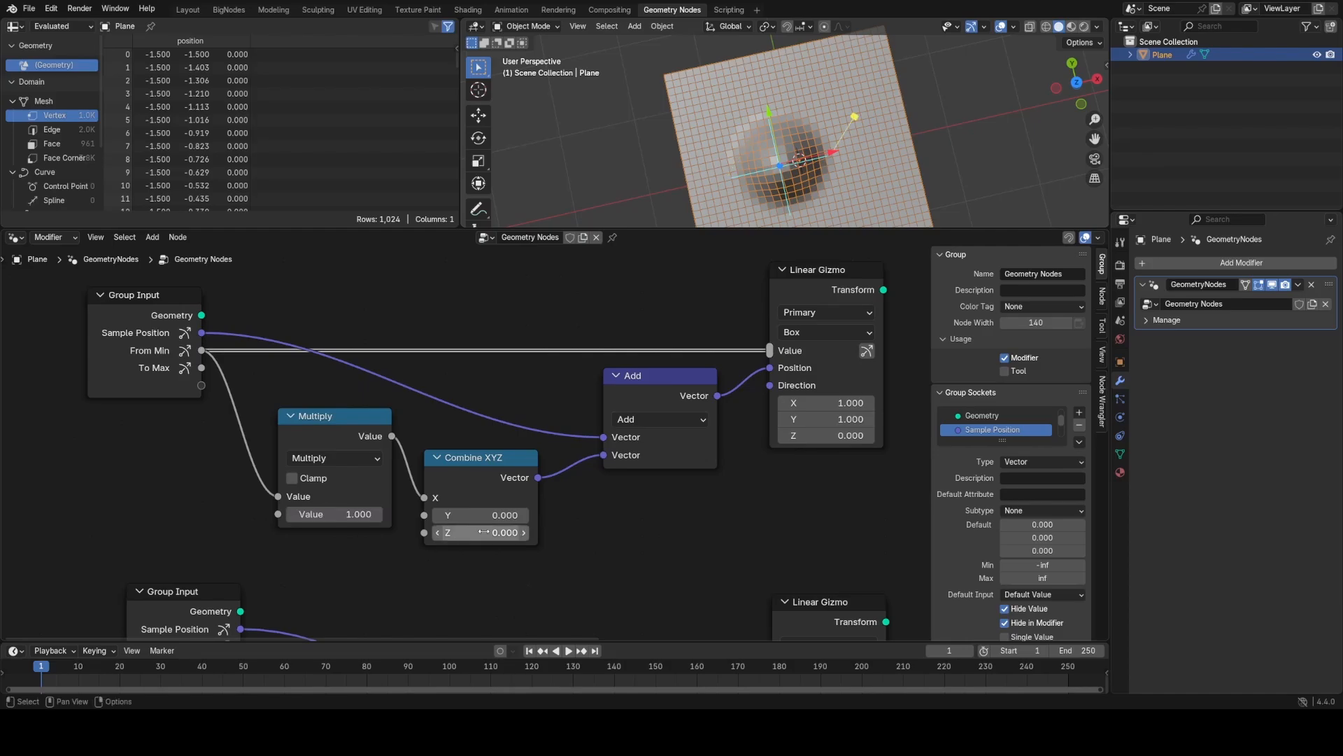
left_click_drag(392, 436, 424, 515)
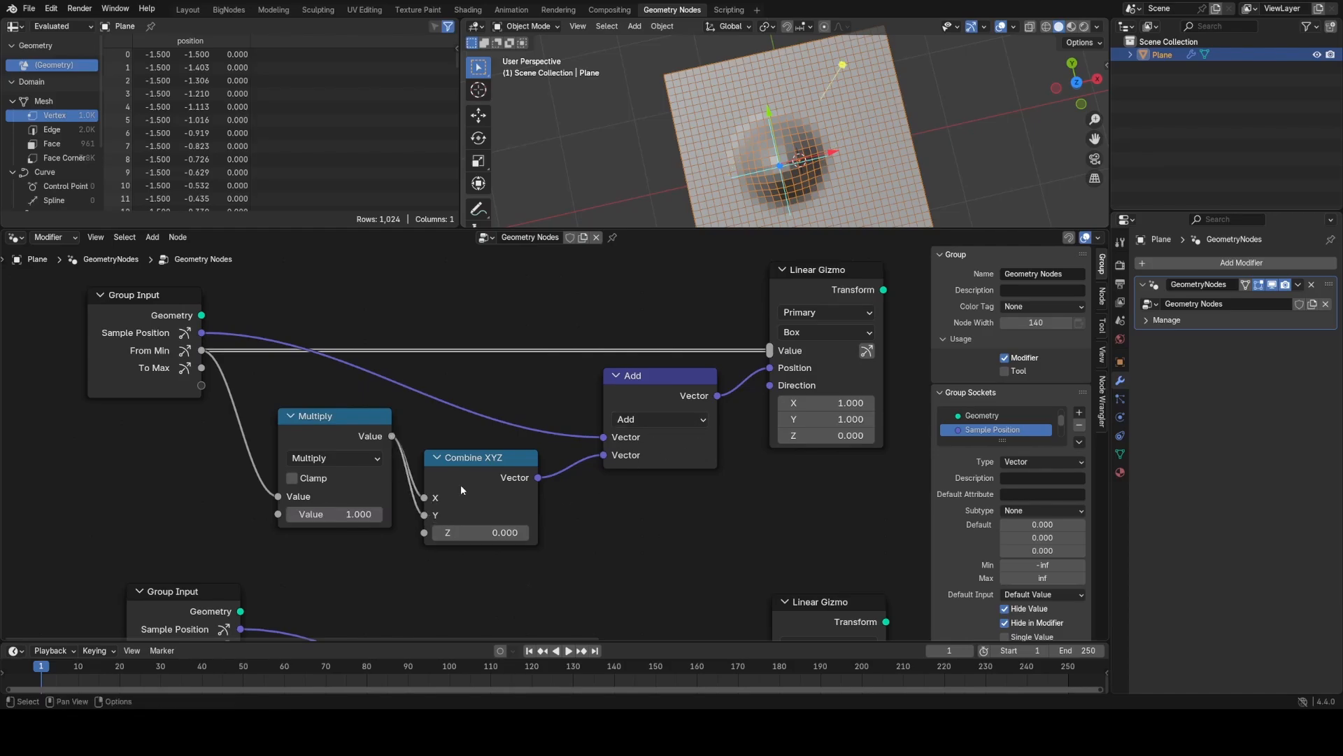
Step: Shrink the hill's falloff radius with the diagonal gizmo, and widen it again from the top view
scroll(914, 100, "down", 2)
middle_click_drag(914, 100, 875, 98)
mouse_move(842, 96)
left_mouse_down()
mouse_move(870, 78)
mouse_move(922, 80)
mouse_move(853, 84)
mouse_move(896, 66)
mouse_move(883, 60)
mouse_move(820, 110)
left_mouse_up()
middle_click_drag(820, 110, 799, 169)
key("KP_7")
scroll(873, 154, "up", 5)
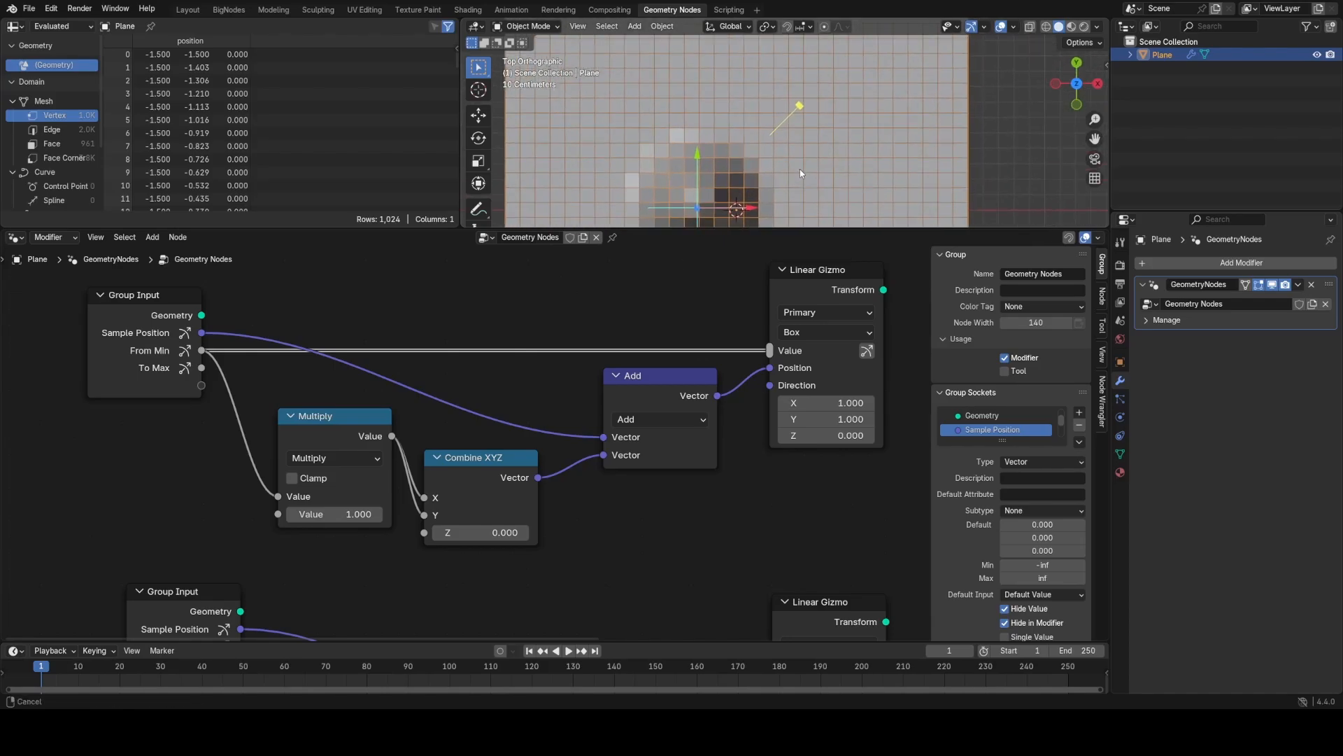
left_click_drag(804, 102, 866, 40)
scroll(824, 138, "down", 2)
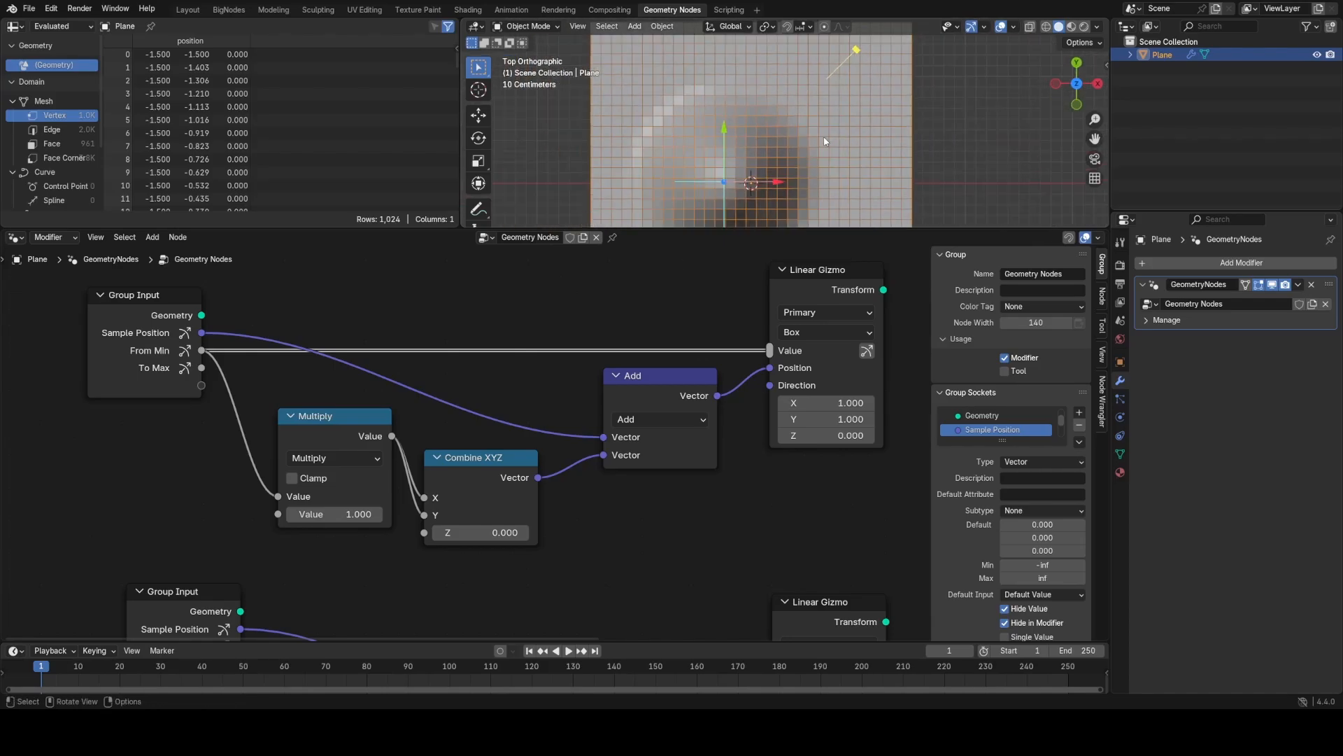
key("d")
right_click(738, 183)
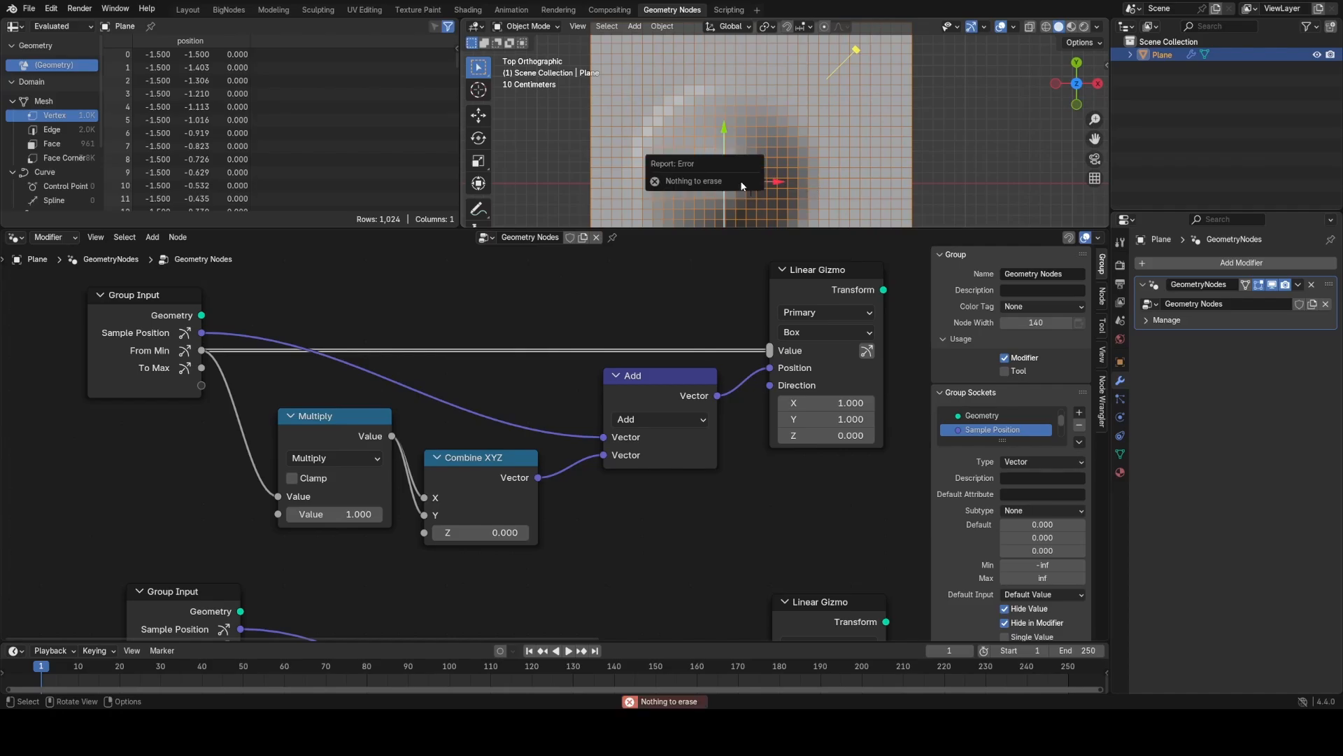
scroll(812, 158, "down", 2)
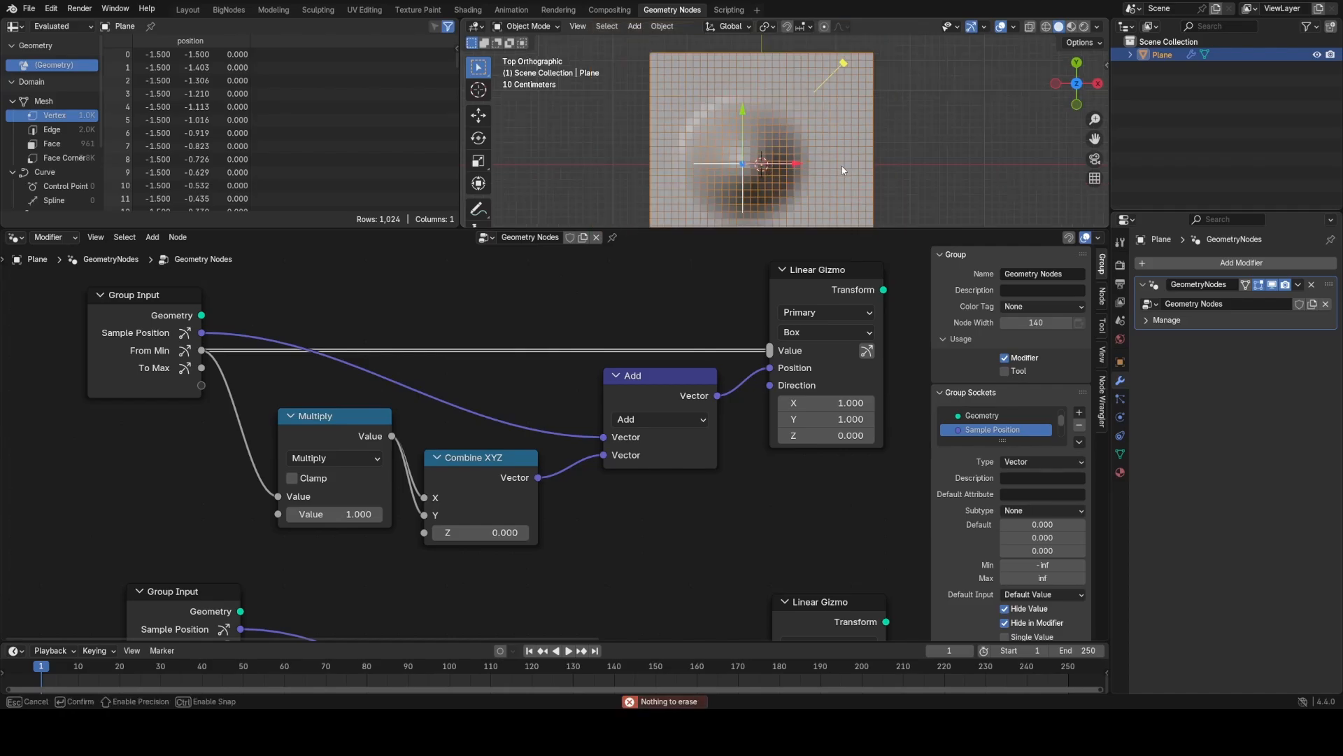
scroll(812, 145, "down", 1)
scroll(868, 133, "up", 2)
middle_click_drag(885, 132, 839, 121)
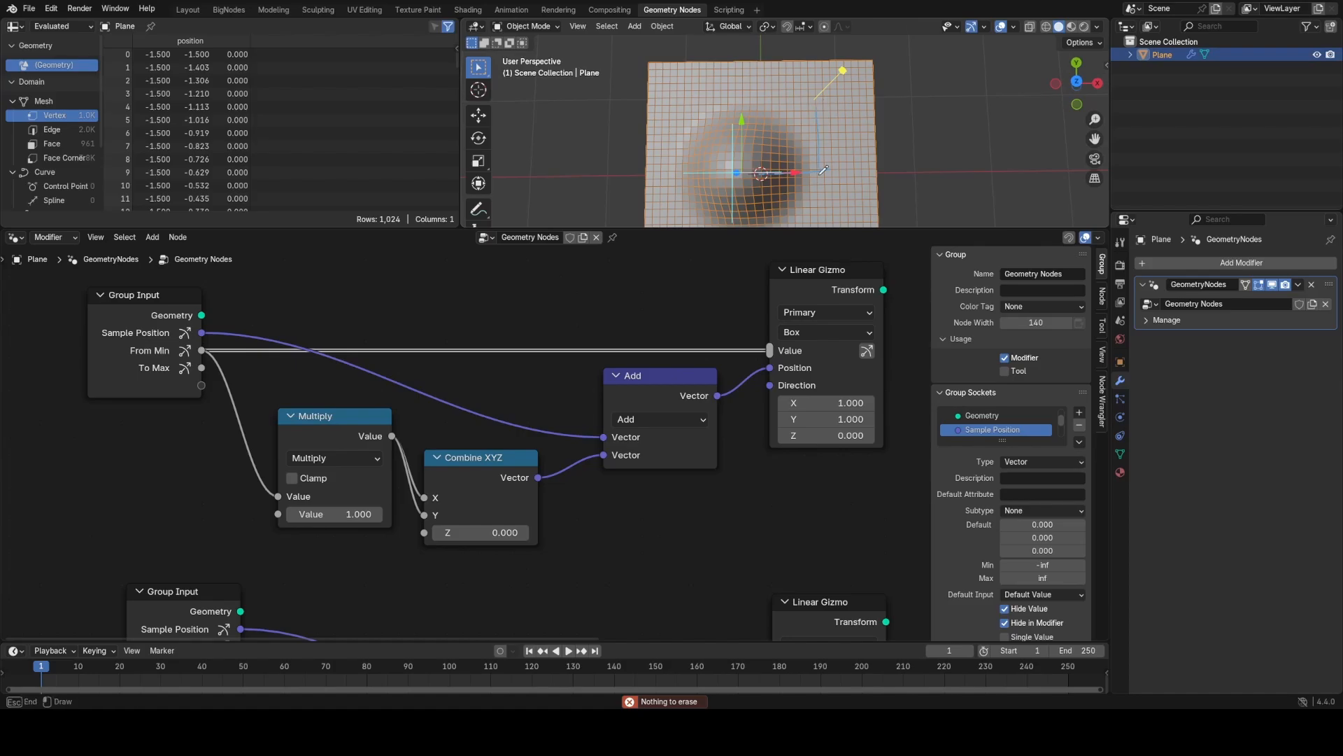
mouse_move(819, 175)
left_mouse_down()
mouse_move(817, 192)
mouse_move(786, 137)
mouse_move(822, 112)
left_mouse_up()
key("ctrl+z")
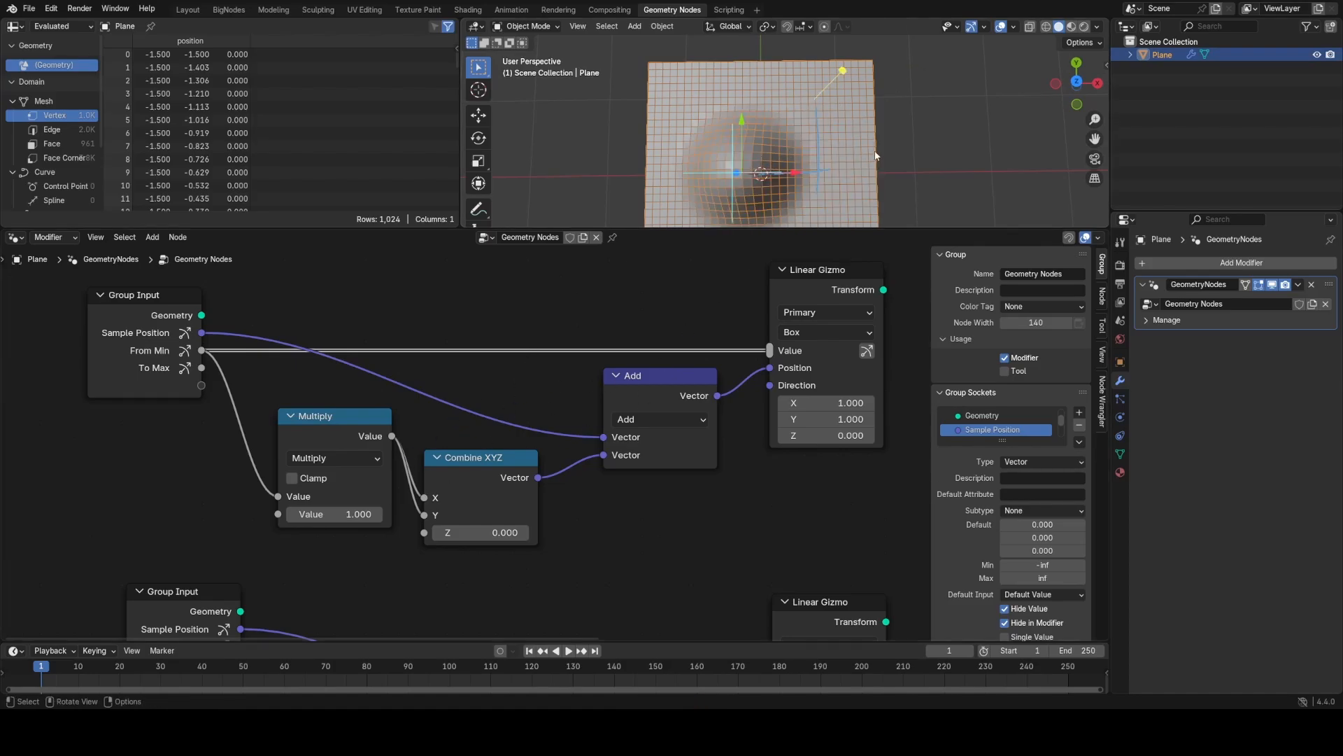
middle_click_drag(837, 161, 862, 140)
key("Escape")
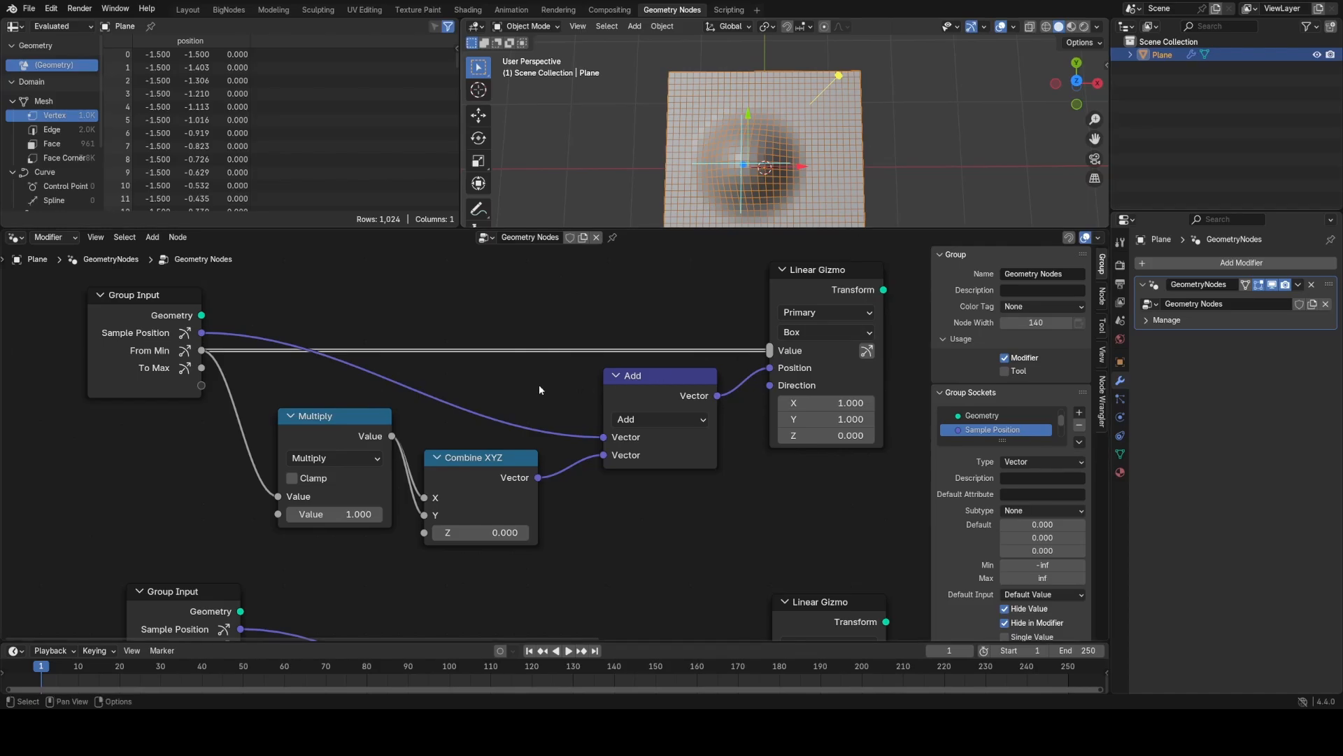
Step: Move the upper Group Input node away from the Multiply node to make room between them
middle_click_drag(455, 403, 628, 405)
left_click(335, 350)
middle_click_drag(334, 350, 546, 356)
left_click_drag(546, 357, 343, 356)
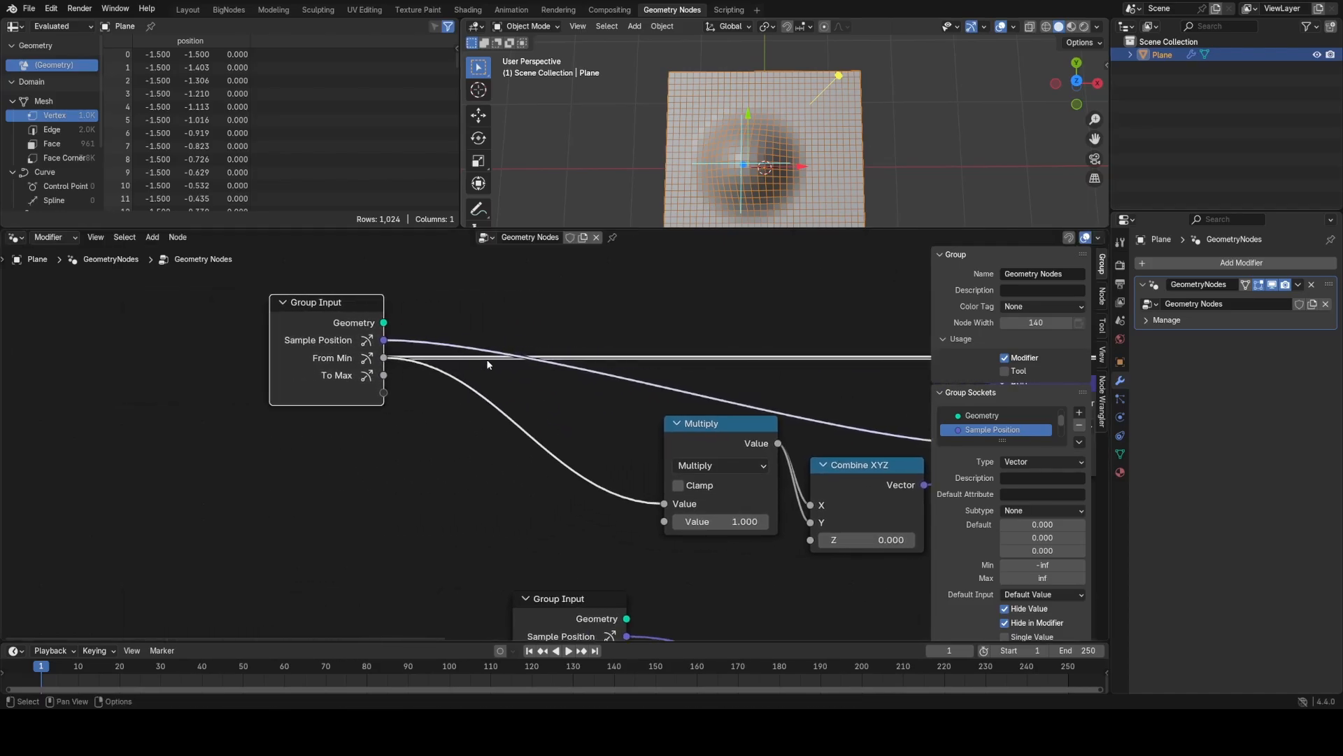
Step: Annotate a labelled right triangle beside the plane in the viewport to illustrate the diagonal length, and erase it again
middle_click_drag(835, 164, 758, 113)
left_click_drag(798, 177, 879, 177)
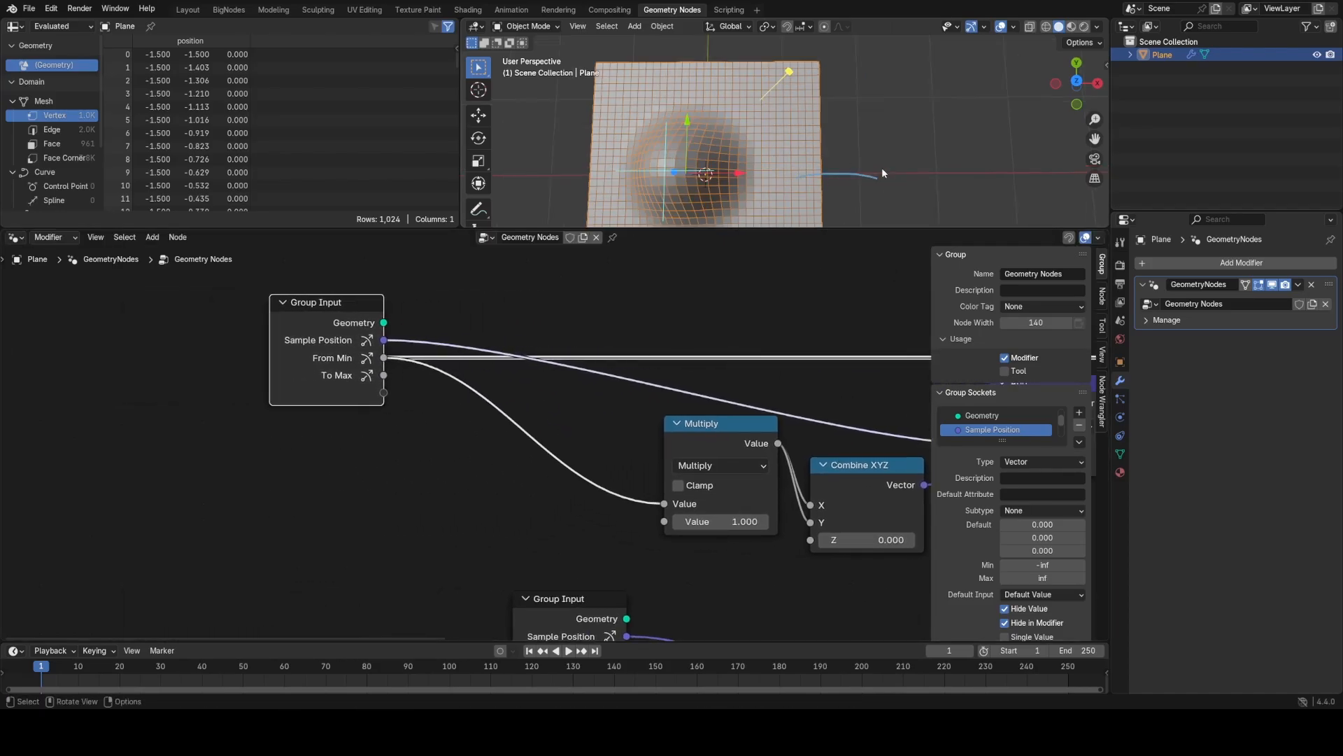
left_click_drag(793, 175, 870, 109)
middle_click_drag(834, 189, 804, 173, "shift")
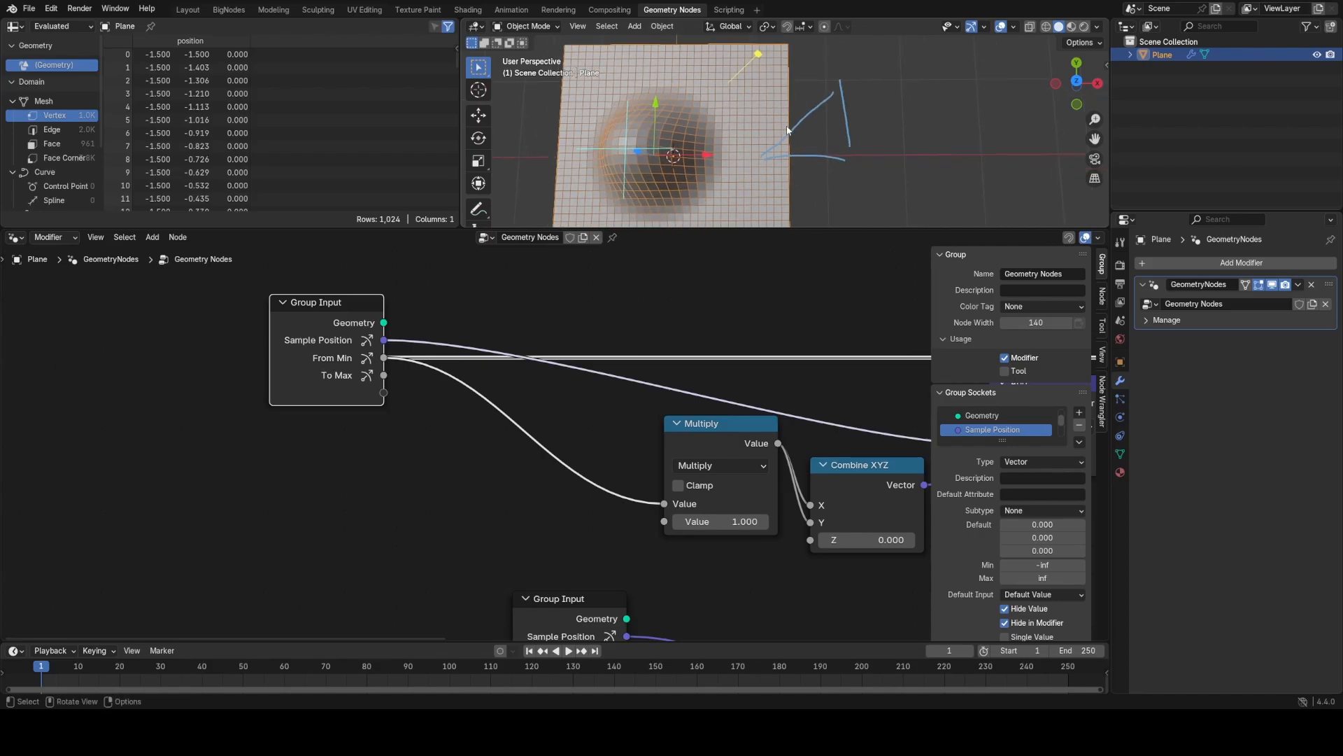
left_click_drag(789, 130, 808, 148)
left_click_drag(832, 135, 814, 171)
left_click_drag(806, 181, 823, 180)
left_click_drag(779, 178, 790, 165)
left_click_drag(889, 120, 891, 119)
mouse_move(874, 127)
left_mouse_down()
mouse_move(887, 139)
mouse_move(886, 114)
left_mouse_up()
right_click_drag(816, 107, 789, 193, "ctrl")
scroll(825, 195, "down", 2)
middle_click_drag(824, 194, 814, 201)
scroll(593, 419, "down", 1)
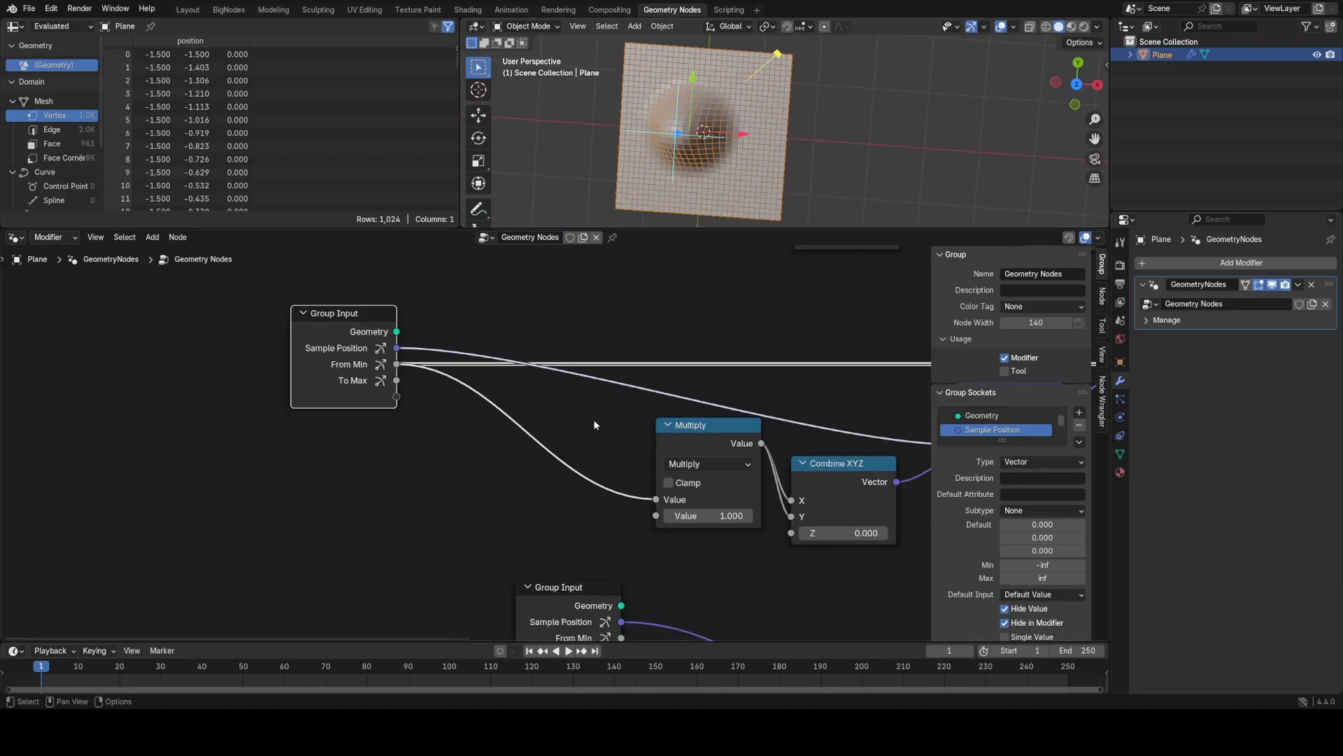
Step: Duplicate the Multiply node below the Group Input and turn the copy into a Square Root node with value 2
key("shift+a")
key("Escape")
left_click(703, 442)
key("shift+d")
left_click(392, 463)
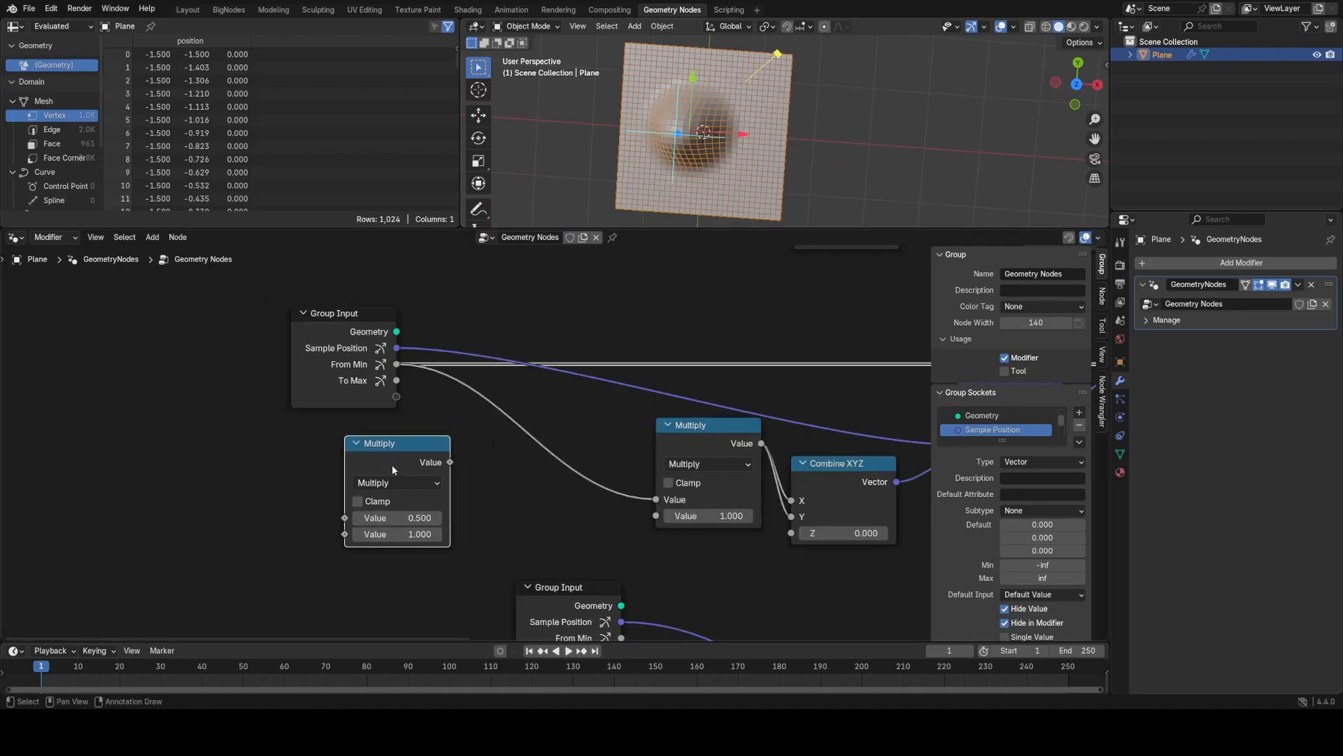
left_click(408, 486)
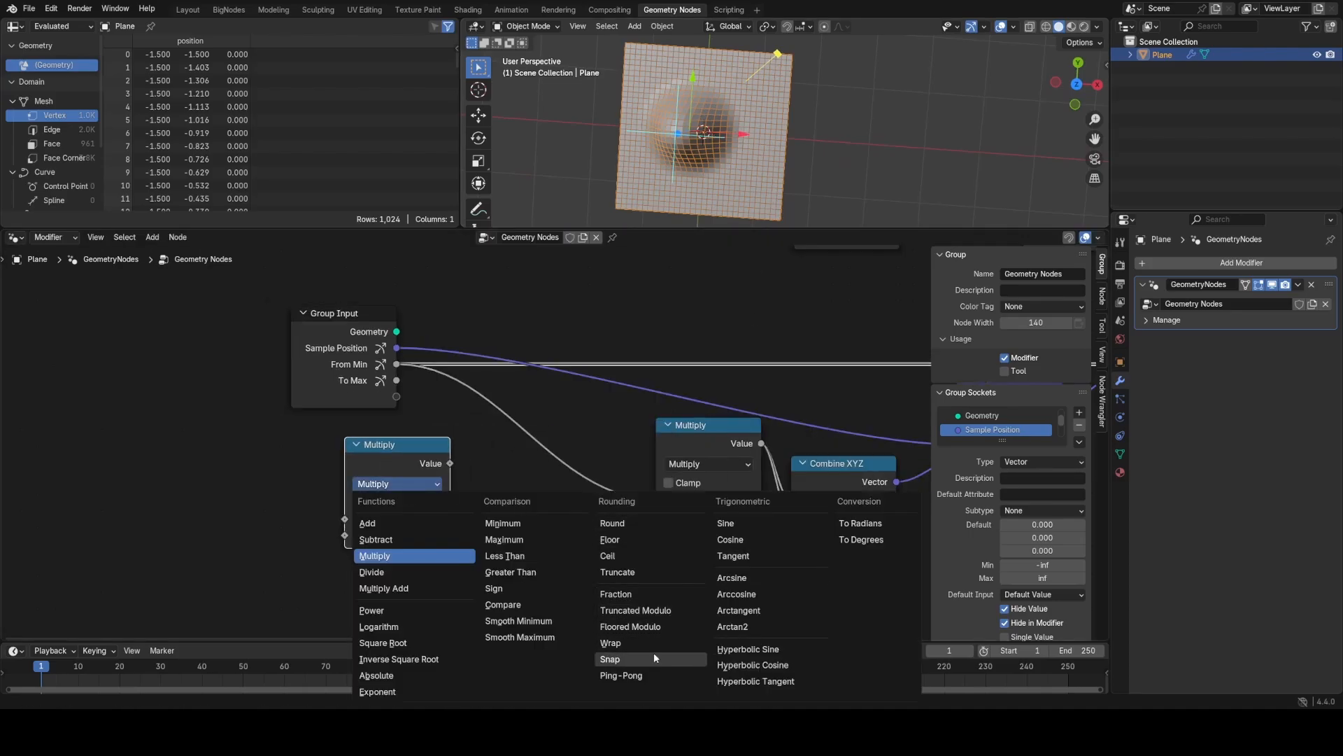
left_click(382, 642)
left_click_drag(403, 444, 403, 462)
left_click(677, 441)
key("shift+d")
left_click(162, 500)
key("x")
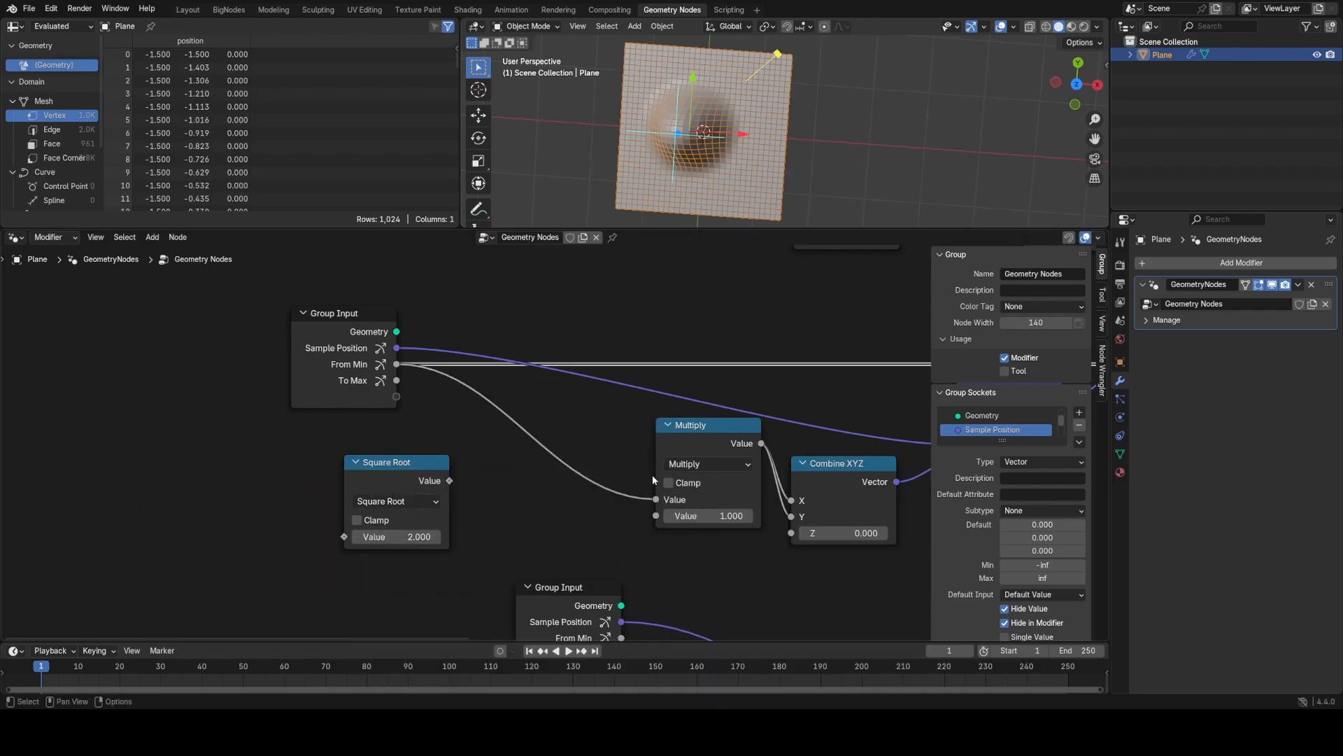
Step: Change the Multiply node to Divide, link the Square Root output to its second value, and test the diagonal gizmo
left_click_drag(716, 457, 648, 455)
left_click(644, 459)
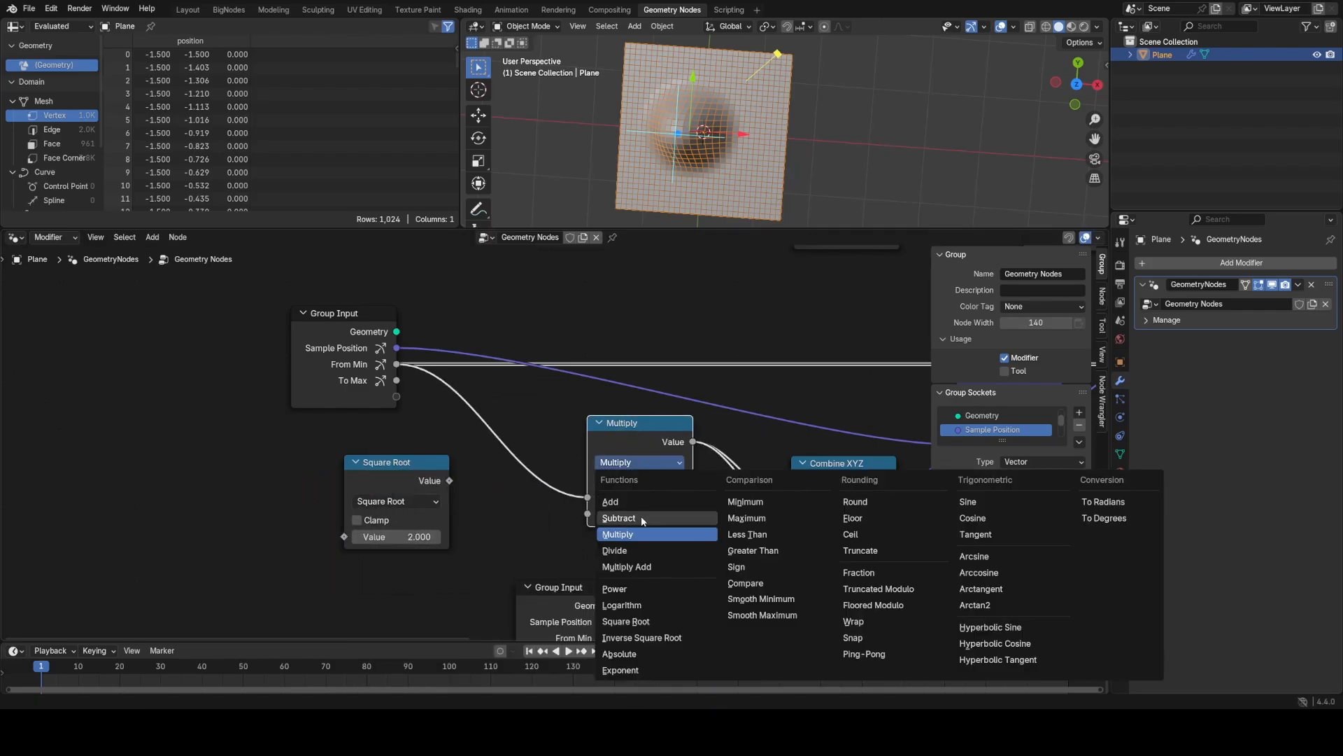
left_click(615, 551)
left_click_drag(449, 480, 587, 513)
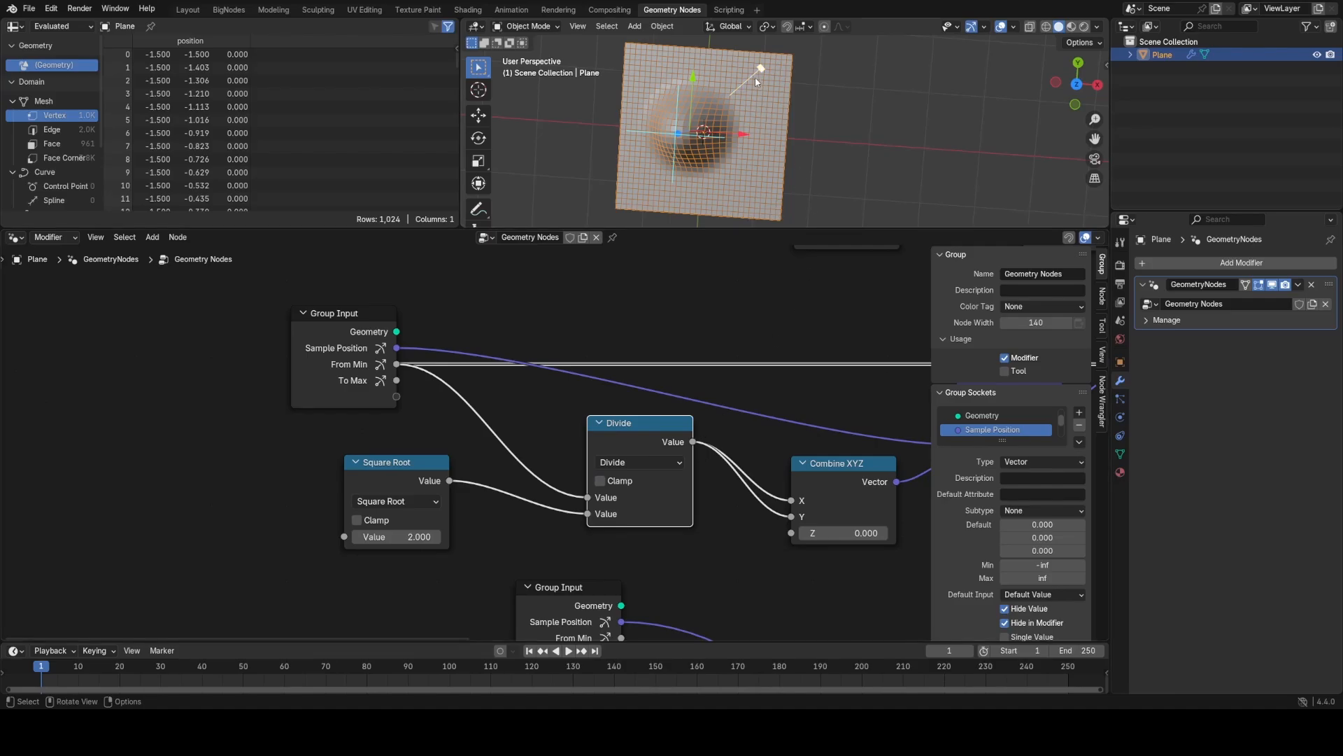
mouse_move(755, 79)
left_mouse_down()
mouse_move(799, 68)
mouse_move(741, 83)
mouse_move(705, 117)
mouse_move(766, 75)
left_mouse_up()
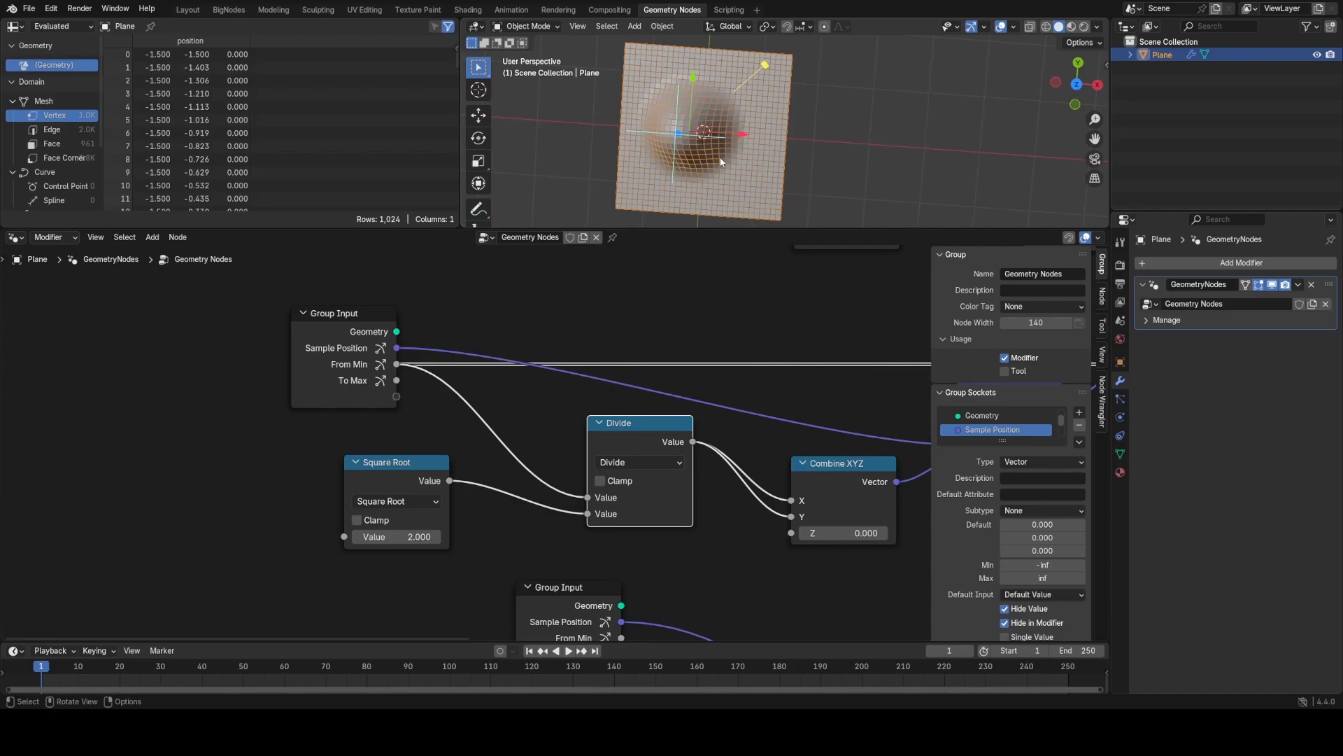
Step: Add a Curve Line node in the empty area beside the gizmo nodes
middle_click_drag(721, 162, 751, 108)
type("curve")
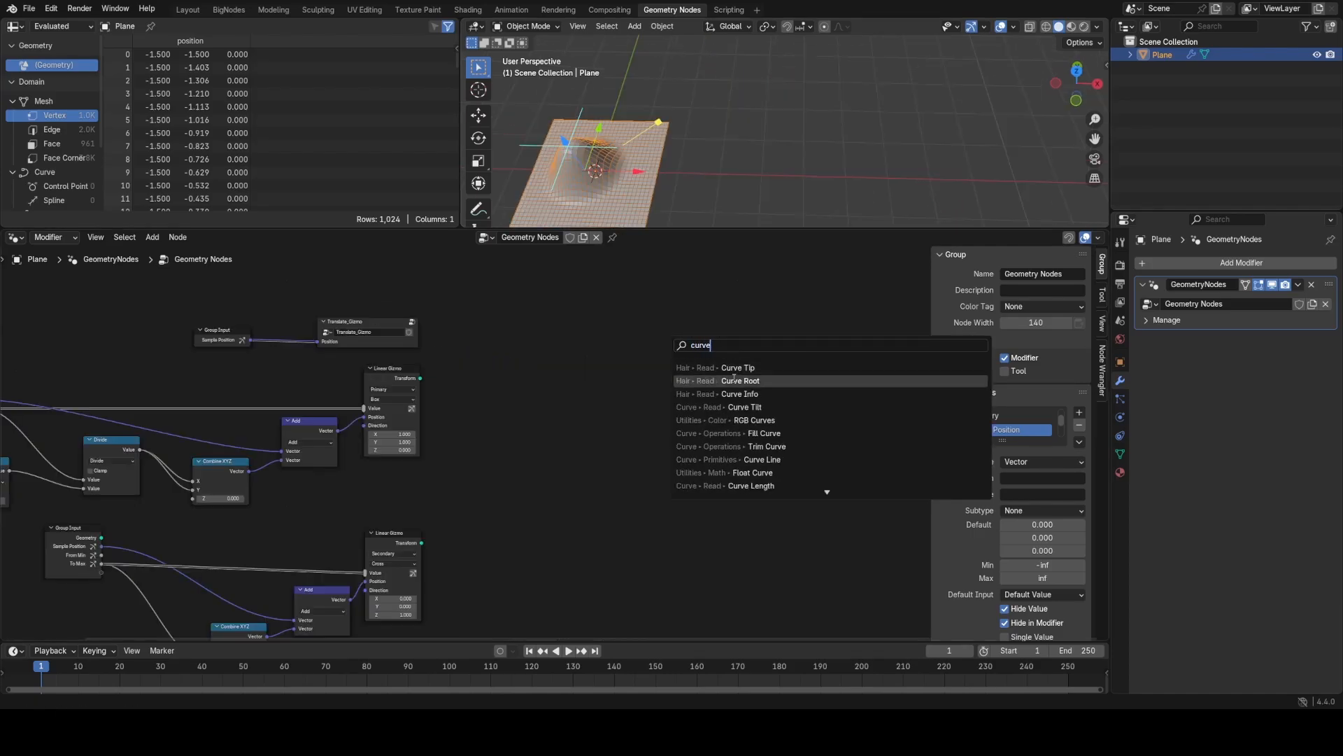
type(" l")
left_click(729, 368)
left_click(715, 346)
scroll(601, 429, "up", 4)
middle_click_drag(776, 370, 538, 400)
scroll(539, 400, "up", 3)
middle_click_drag(455, 375, 429, 371)
middle_click_drag(562, 421, 377, 481)
scroll(483, 469, "down", 1)
scroll(431, 424, "down", 1)
scroll(451, 342, "up", 4)
scroll(392, 424, "down", 12)
Step: Cut the hill geometry's link to the Group Output, connect the Curve Line to it, and move the Group Output clear
right_click_drag(565, 256, 569, 317, "ctrl")
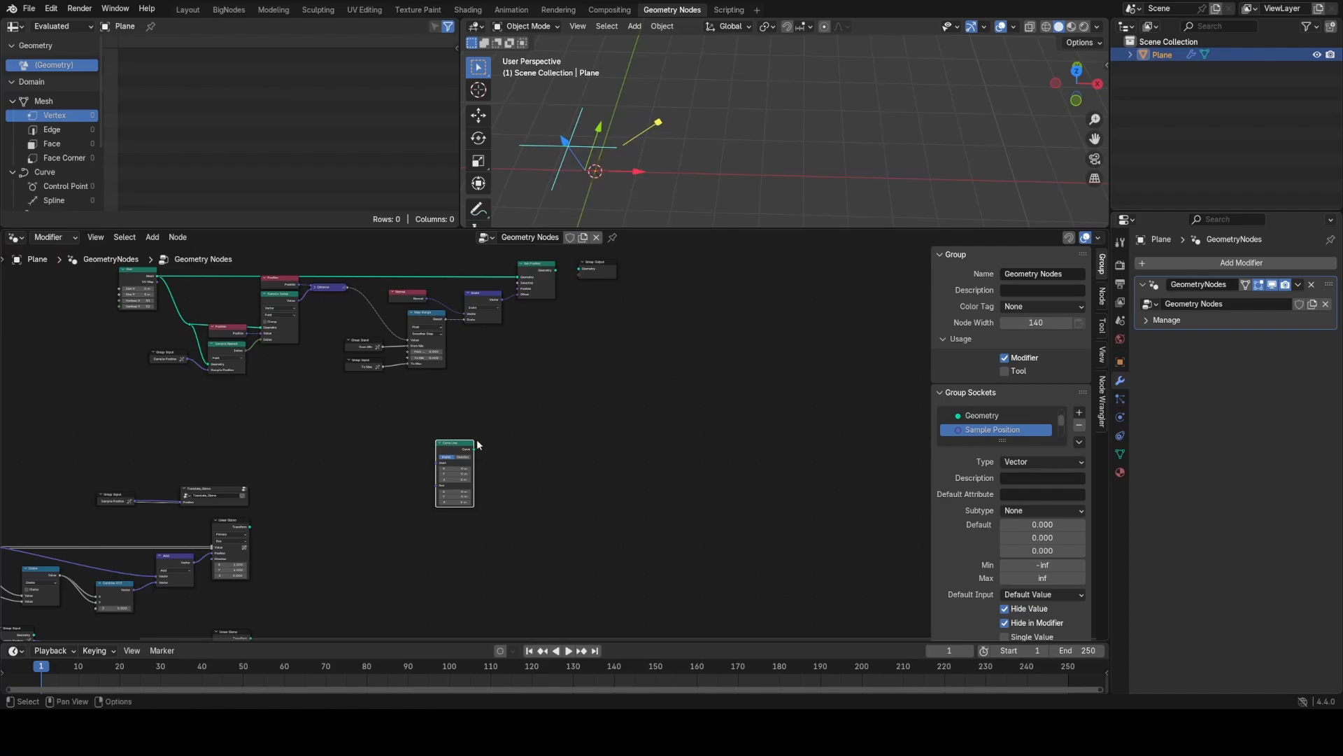
left_click_drag(476, 448, 602, 271)
left_click_drag(602, 270, 709, 400)
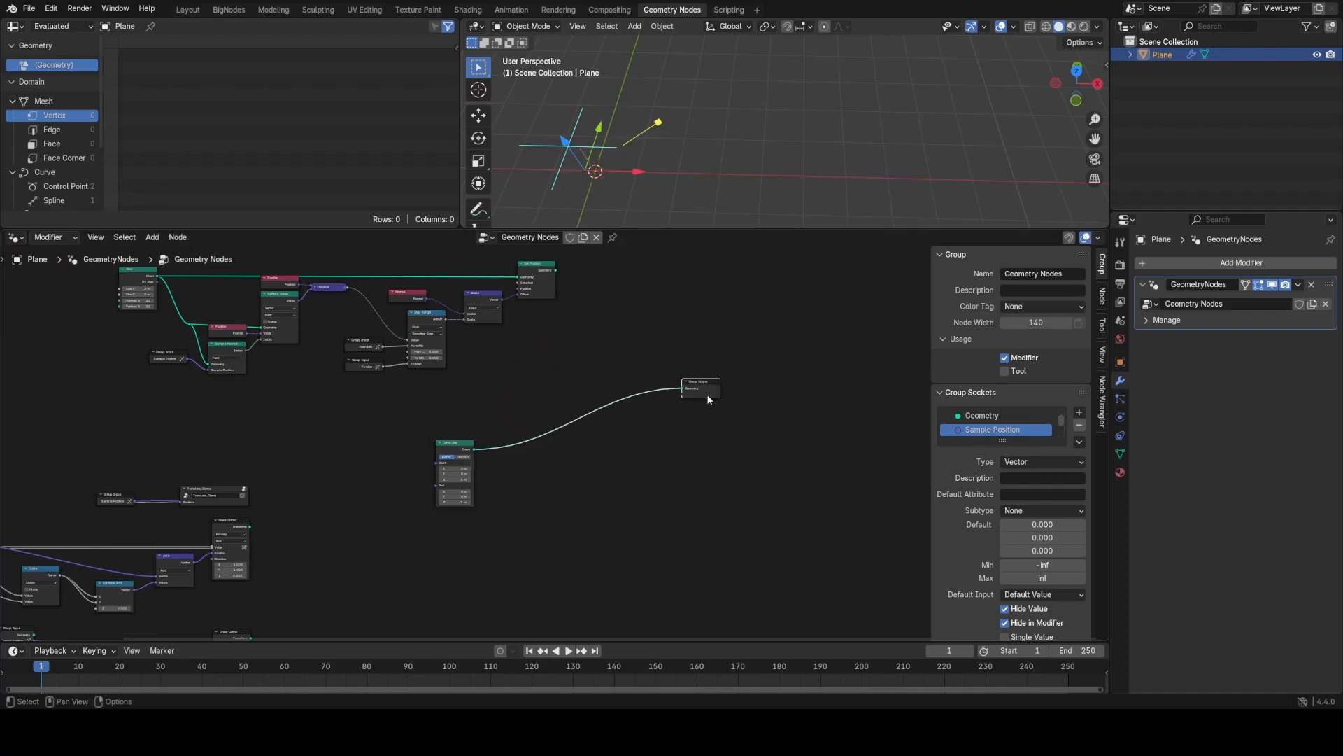
left_click(615, 442)
middle_click_drag(611, 445, 699, 416)
middle_click_drag(426, 468, 573, 375)
scroll(576, 434, "down", 1)
Step: Mute the Translate_Gizmo group and both Linear Gizmo nodes
left_click_drag(545, 552, 488, 372)
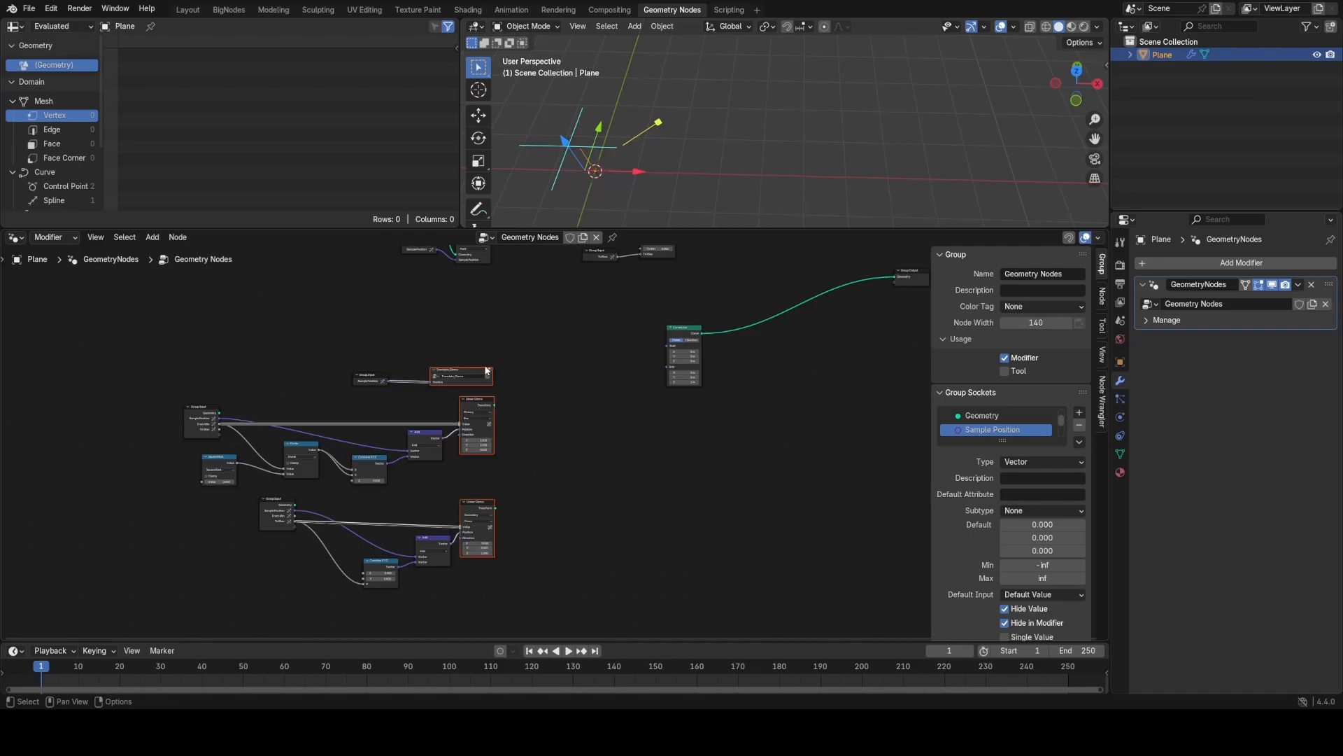
key("m")
middle_click_drag(771, 386, 663, 485)
scroll(663, 485, "up", 4)
left_click(663, 480)
Step: Replace the Curve Line node with a Bézier Segment node and link its curve to the Group Output
middle_click_drag(610, 223, 742, 153)
left_click(544, 405)
key("x")
key("shift+a")
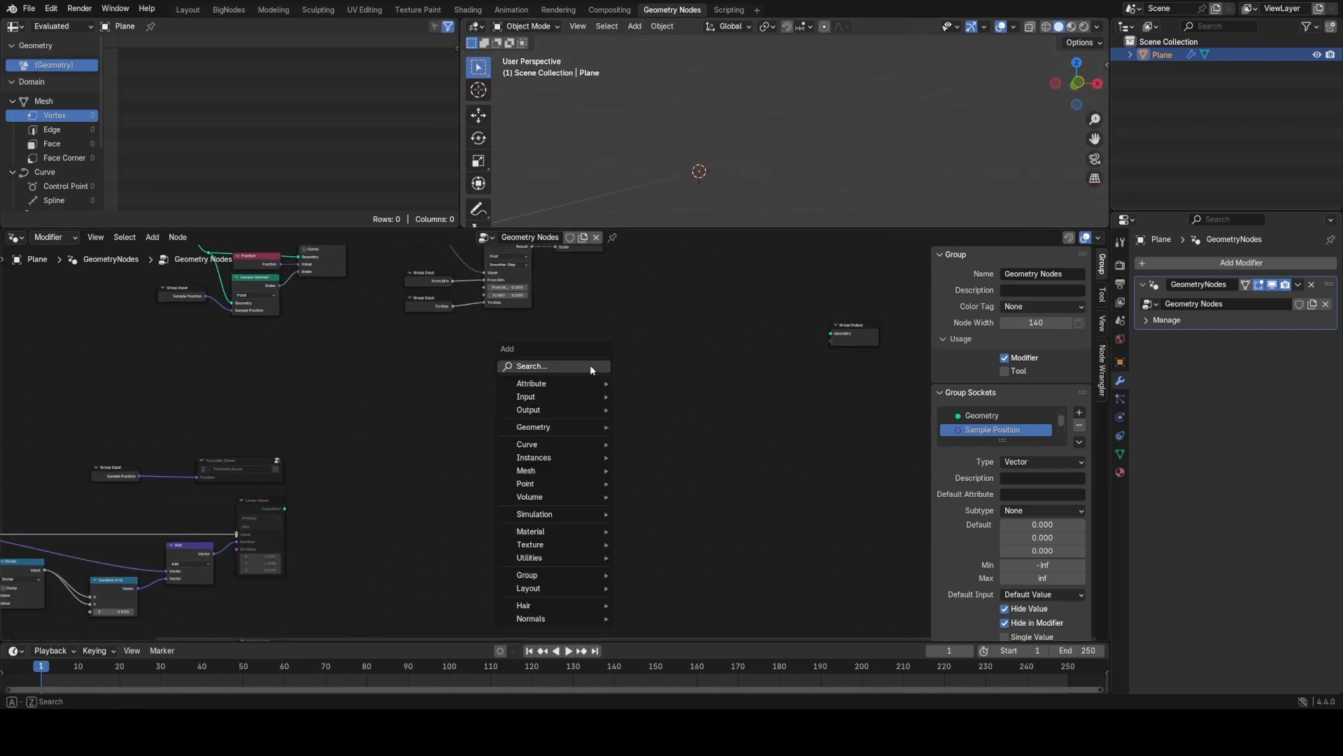
left_click(590, 365)
type("bez")
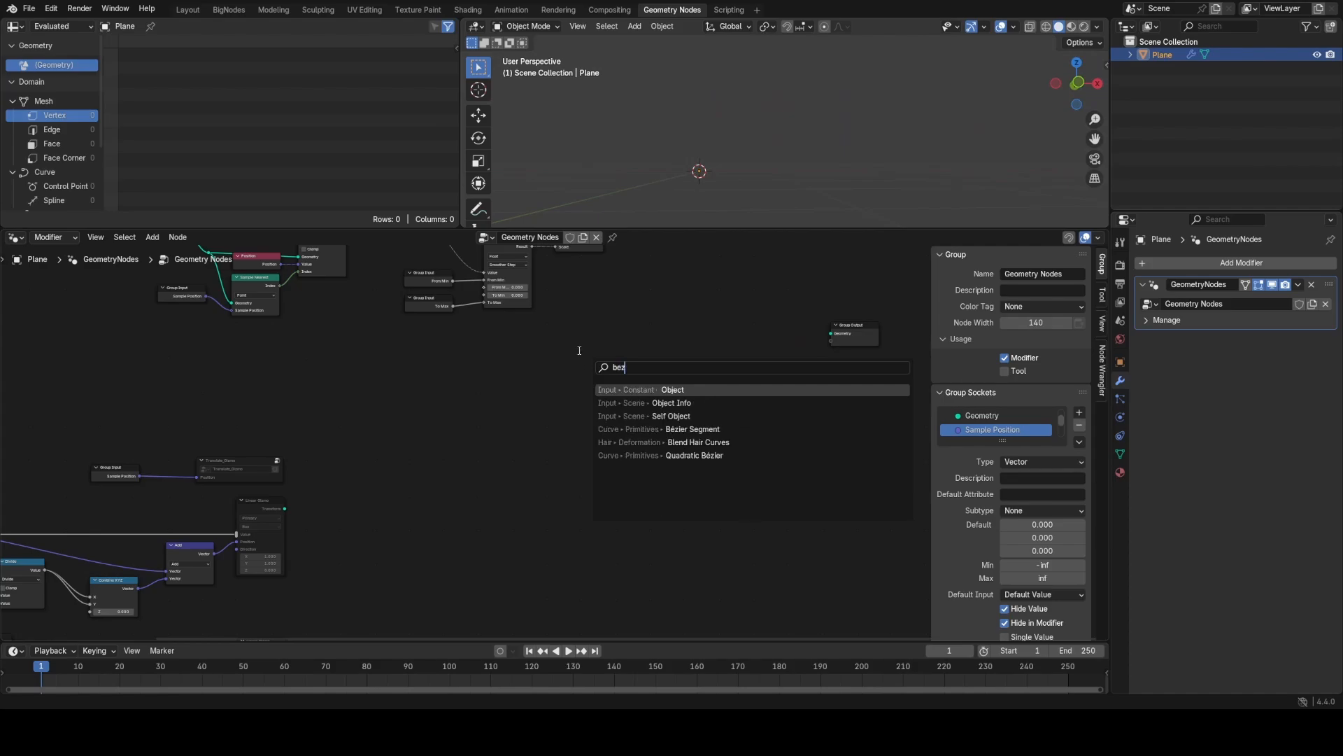
type("ier")
left_click(666, 389)
left_click_drag(578, 402, 832, 333)
mouse_move(769, 149)
middle_mouse_down()
mouse_move(755, 145)
mouse_move(798, 181)
mouse_move(765, 152)
middle_mouse_up()
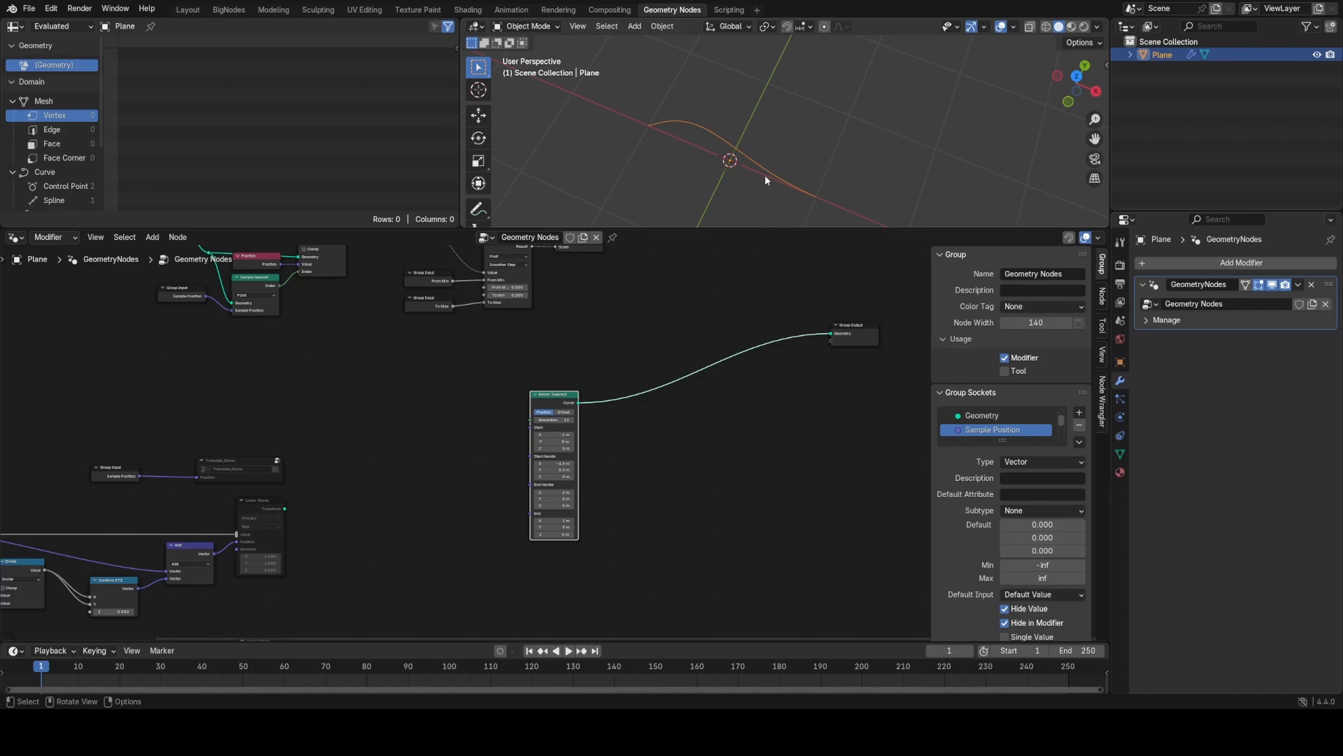
scroll(682, 401, "up", 1)
Step: Add a Sample Curve node beside the Bézier Segment and link the segment's curve to its Curves input
key("shift+a")
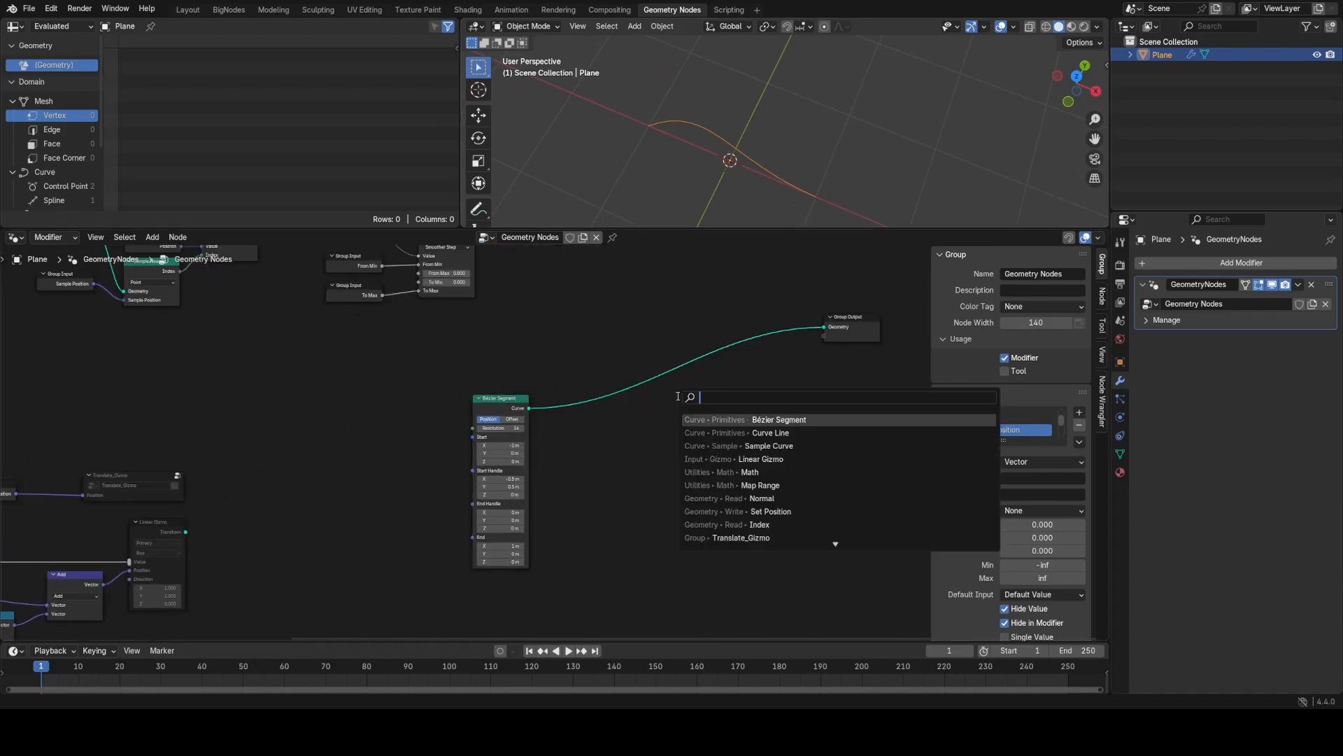
type("sampl")
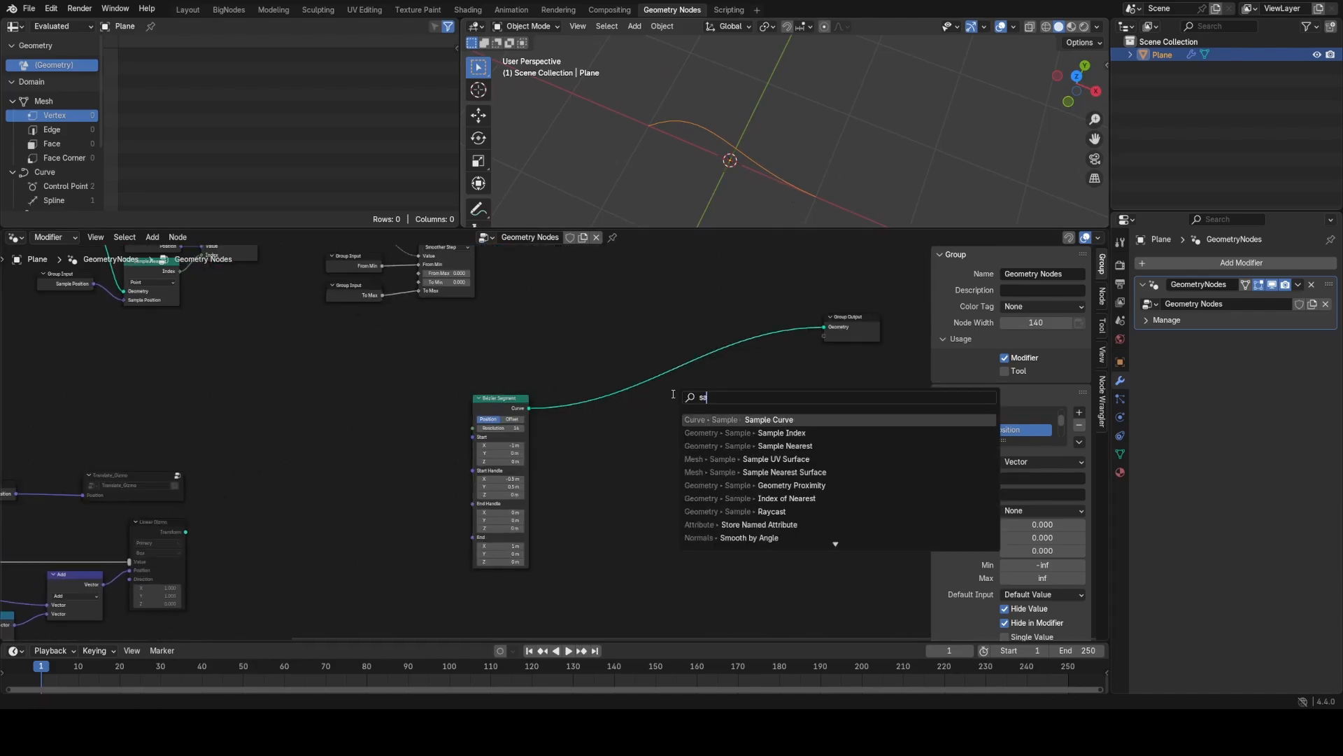
left_click(739, 416)
left_click(653, 408)
middle_click_drag(653, 408, 543, 345)
scroll(544, 345, "up", 4)
left_click_drag(373, 349, 545, 455)
left_click_drag(578, 407, 560, 474)
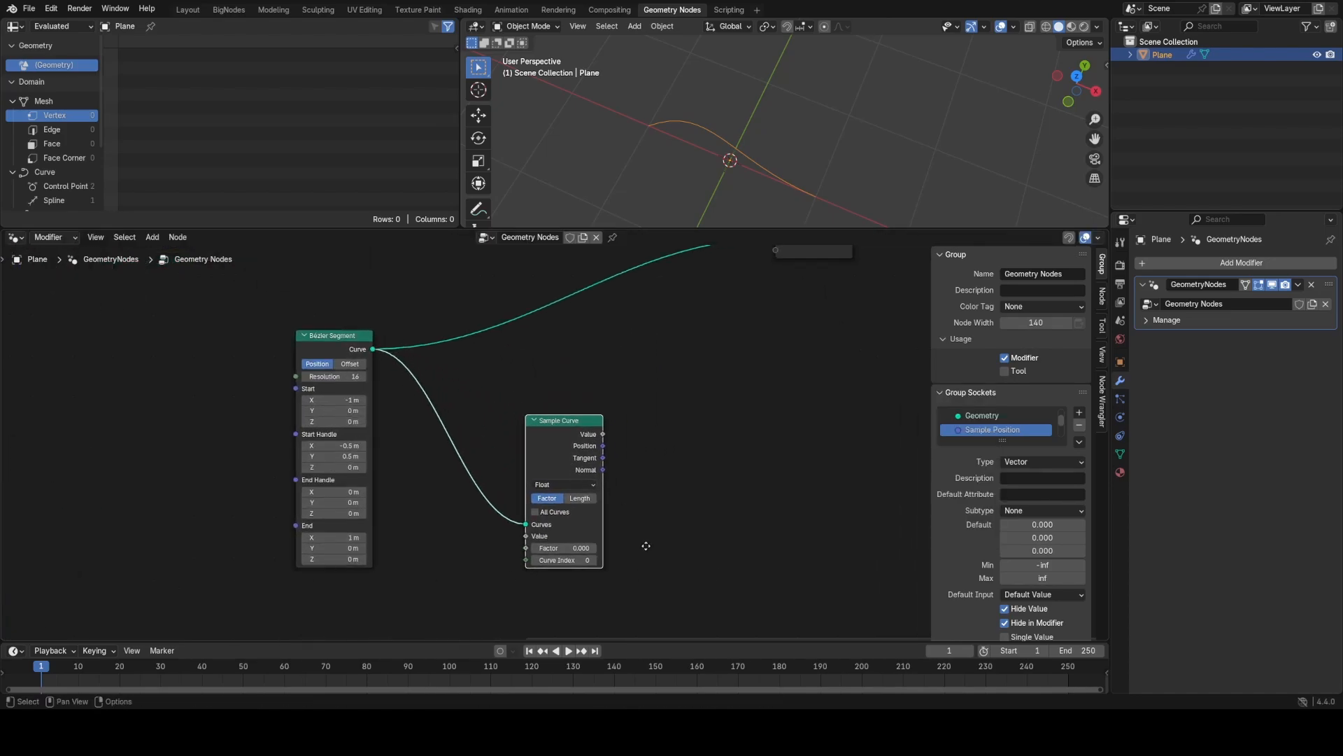
scroll(621, 336, "up", 2)
middle_click_drag(617, 520, 525, 487)
scroll(525, 487, "up", 1)
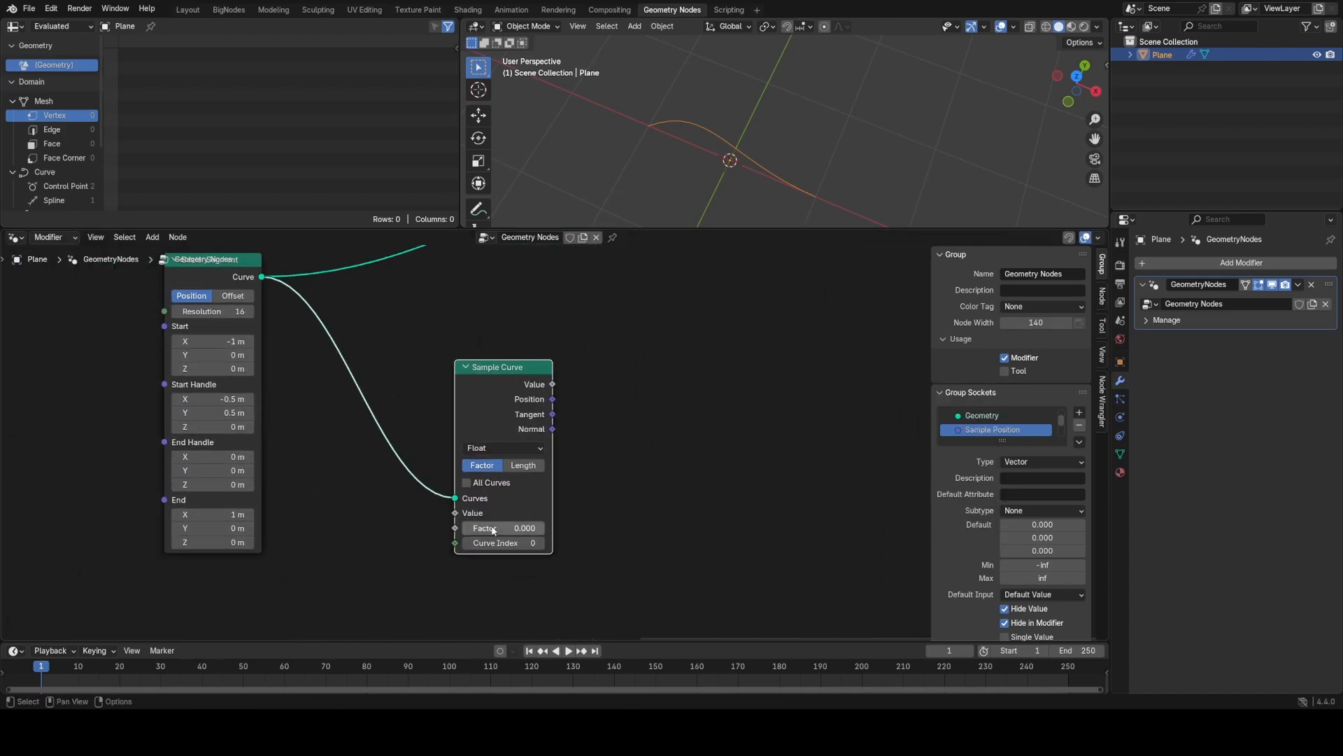
scroll(496, 398, "down", 3)
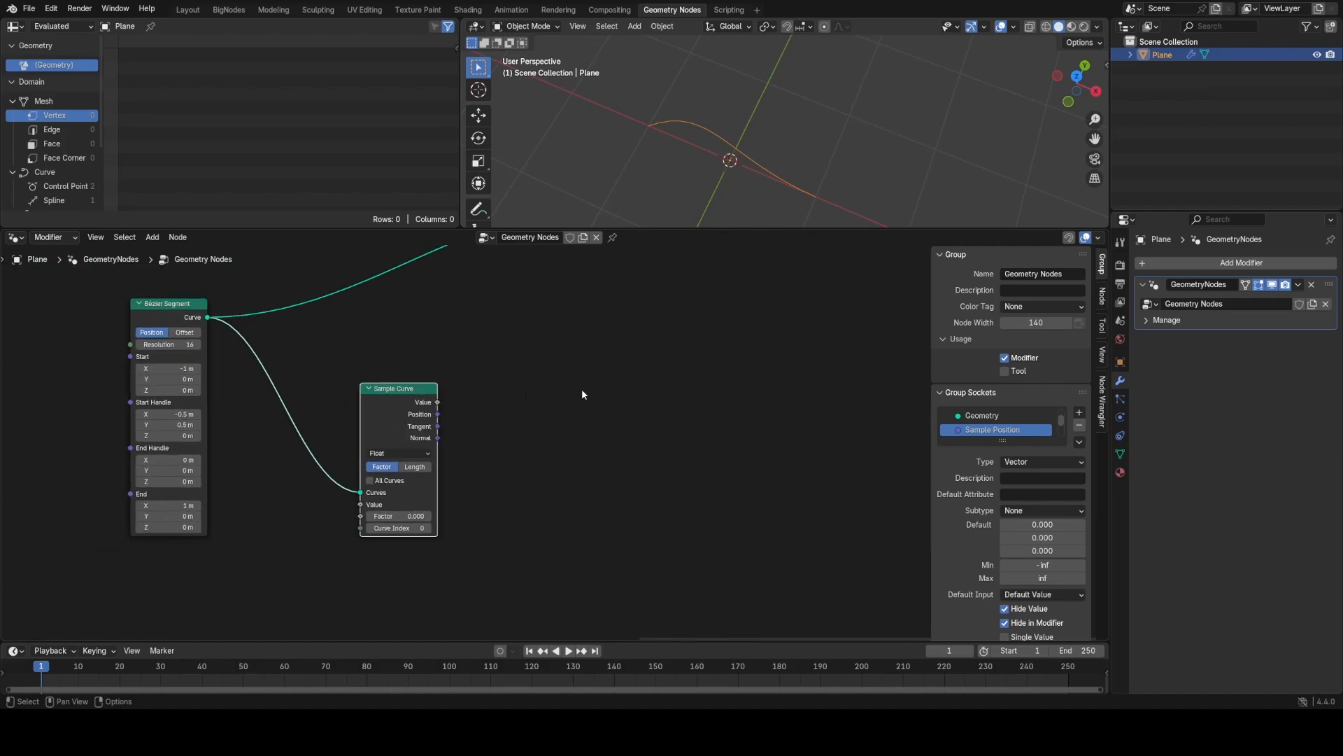
Step: Add a Dial Gizmo node beside the Sample Curve node
key("shift+a")
type("dial")
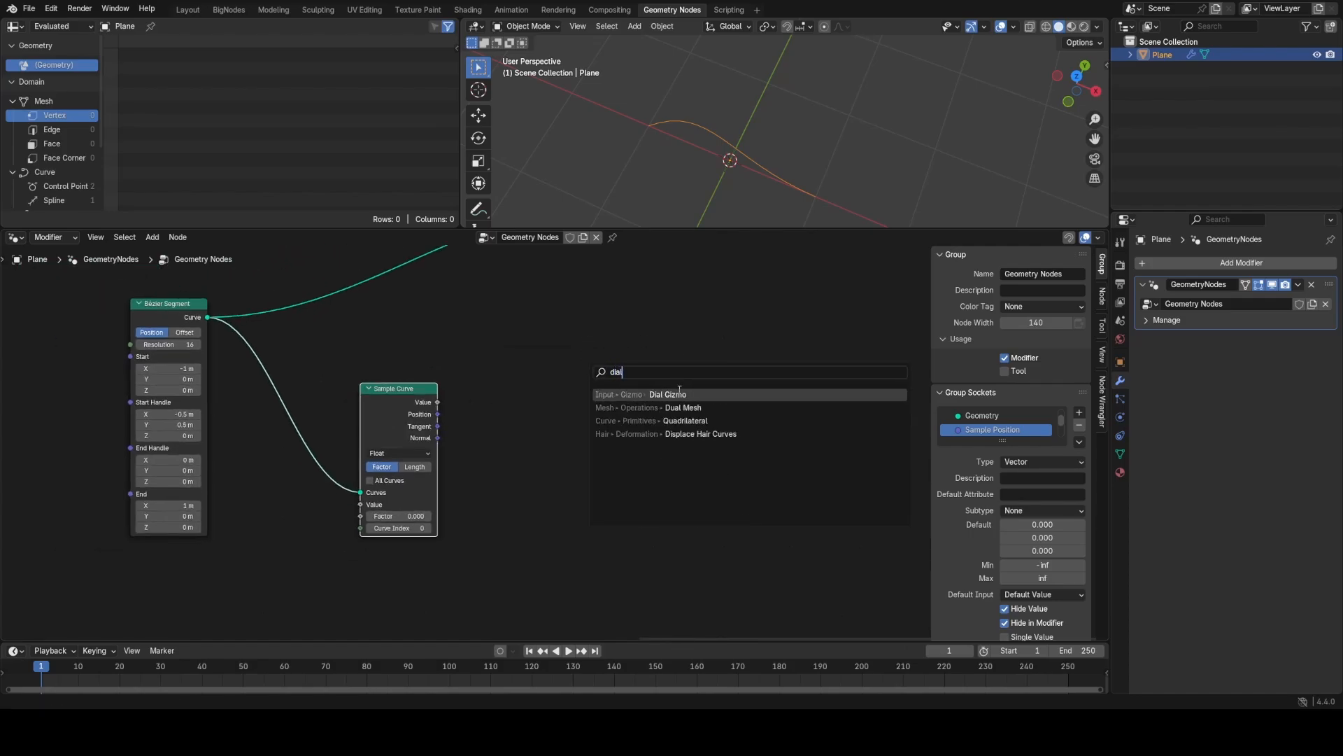
key("Return")
left_click(545, 345)
middle_click_drag(780, 159, 792, 94)
left_click_drag(758, 183, 748, 74)
middle_click_drag(749, 74, 646, 355)
Step: Link the Sample Curve's Position to the Dial Gizmo's Position and set the sampling factor to 0.5
scroll(493, 433, "up", 1)
left_click_drag(418, 409, 543, 396)
left_click_drag(370, 528, 410, 528)
mouse_move(777, 178)
middle_mouse_down()
mouse_move(775, 123)
mouse_move(774, 180)
middle_mouse_up()
middle_click_drag(449, 455, 518, 438)
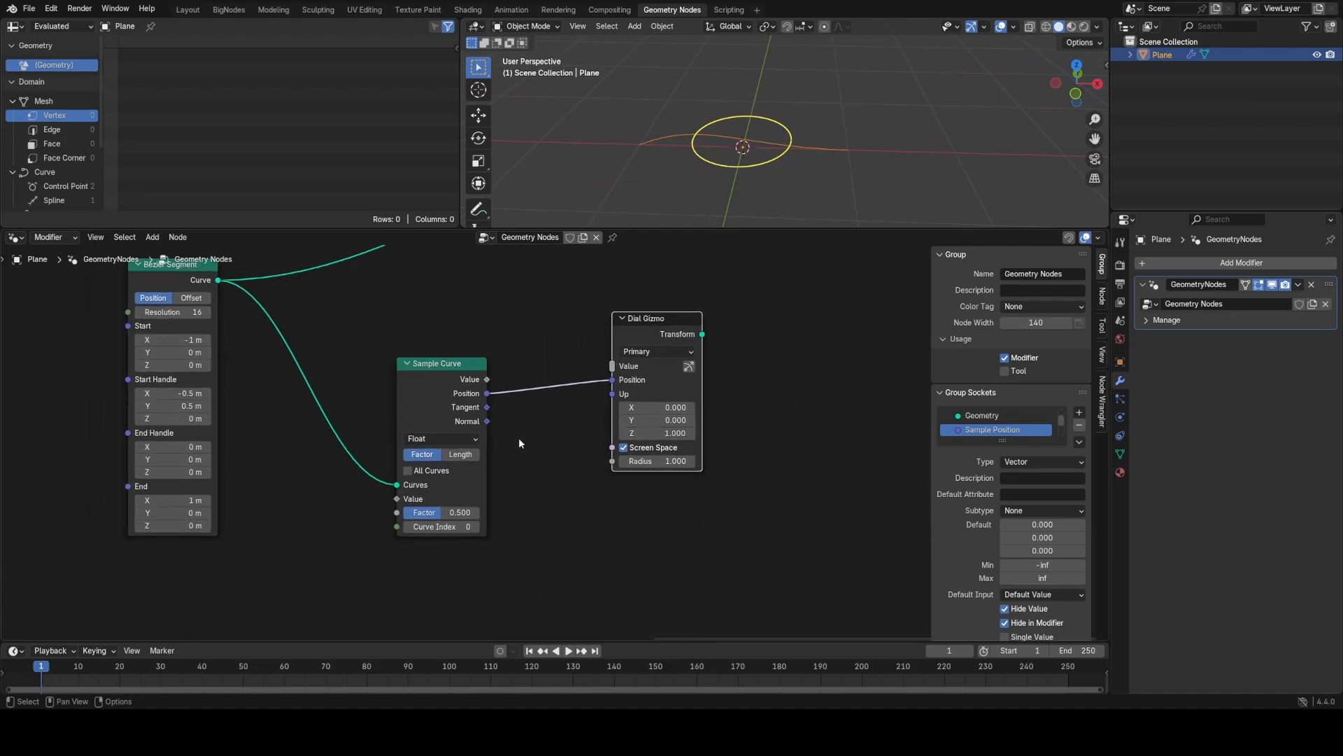
Step: Link the Sample Curve's Tangent to the Dial Gizmo's Up input and check the dial's orientation around the curve
left_click_drag(449, 406, 643, 372)
scroll(427, 399, "up", 5)
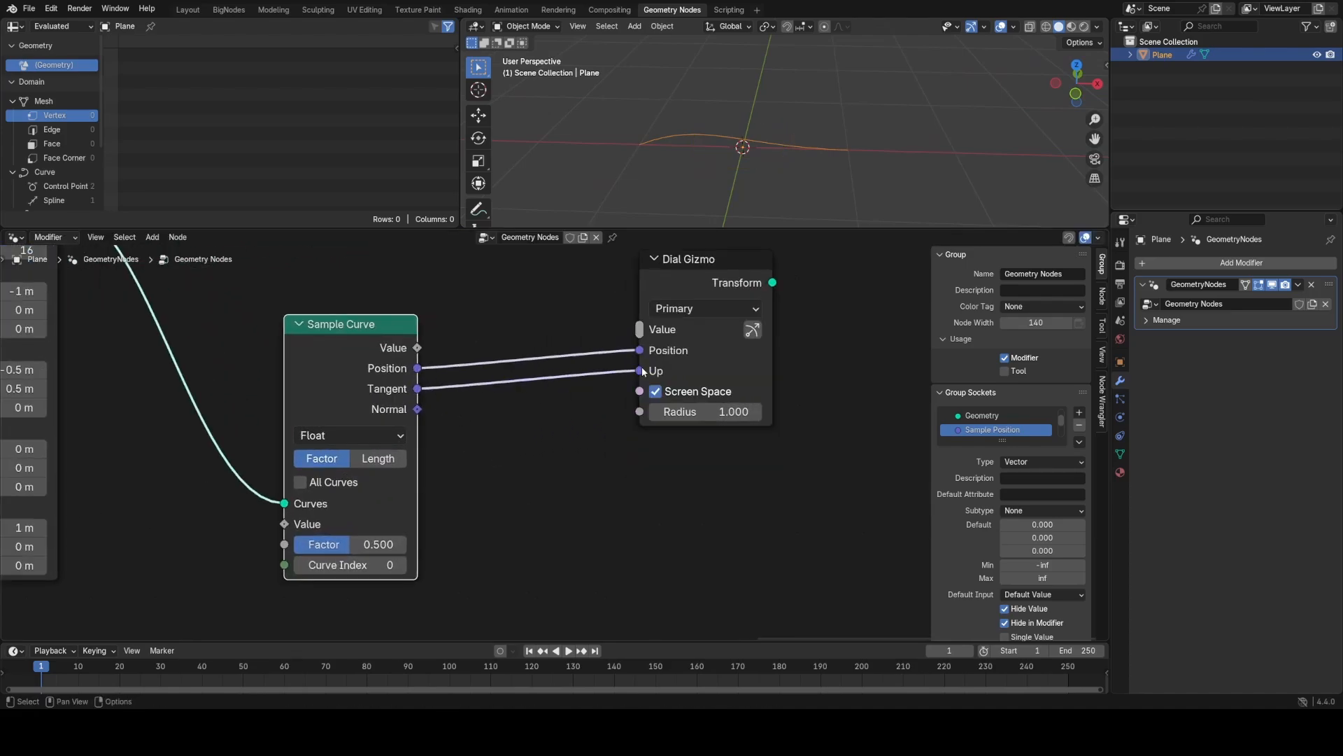
left_click(693, 274)
middle_click_drag(783, 147, 701, 148)
mouse_move(378, 544)
left_mouse_down()
mouse_move(419, 545)
mouse_move(378, 544)
left_mouse_up()
middle_click_drag(767, 168, 729, 107)
middle_click_drag(779, 356, 706, 462)
scroll(707, 462, "down", 1)
Step: Add a Group Input node that feeds a new Value input into the Dial Gizmo's Value socket
left_click_drag(646, 391, 707, 400)
key("shift+a")
key("Escape")
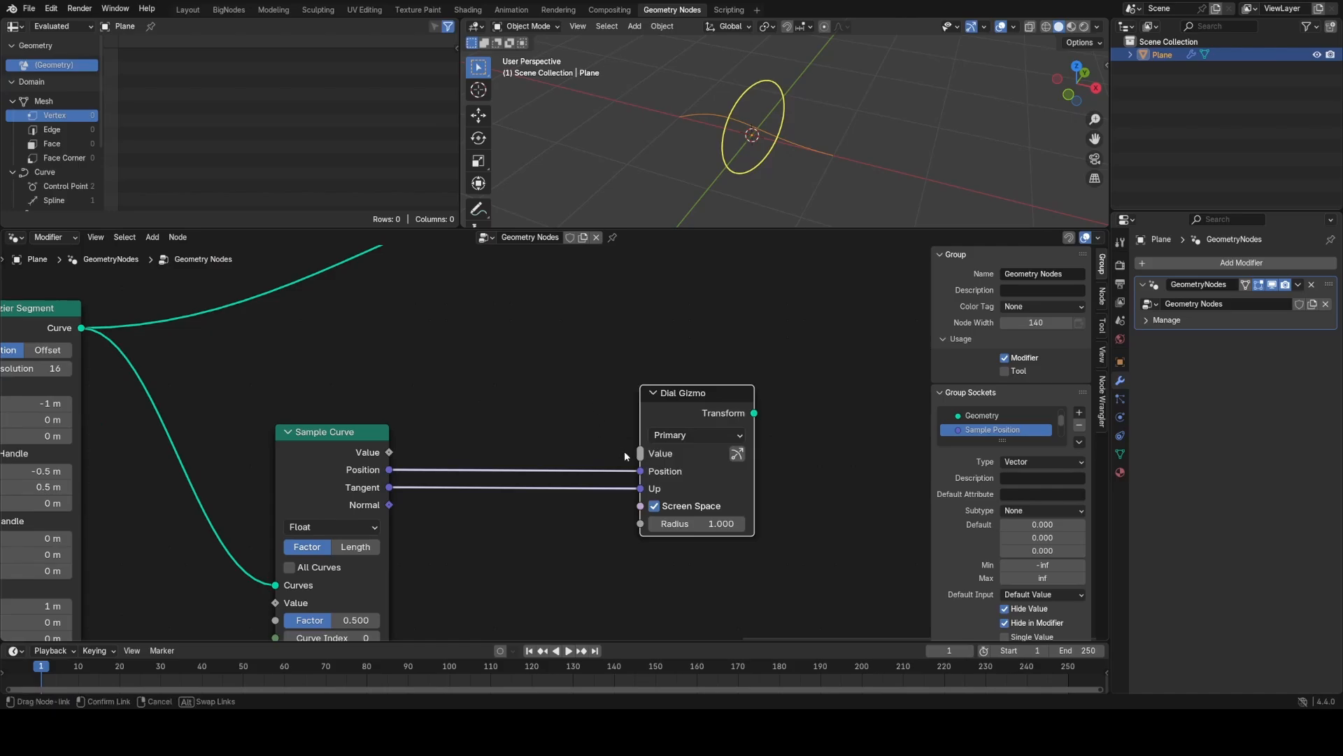
key("shift+a")
type("in")
left_click(459, 394)
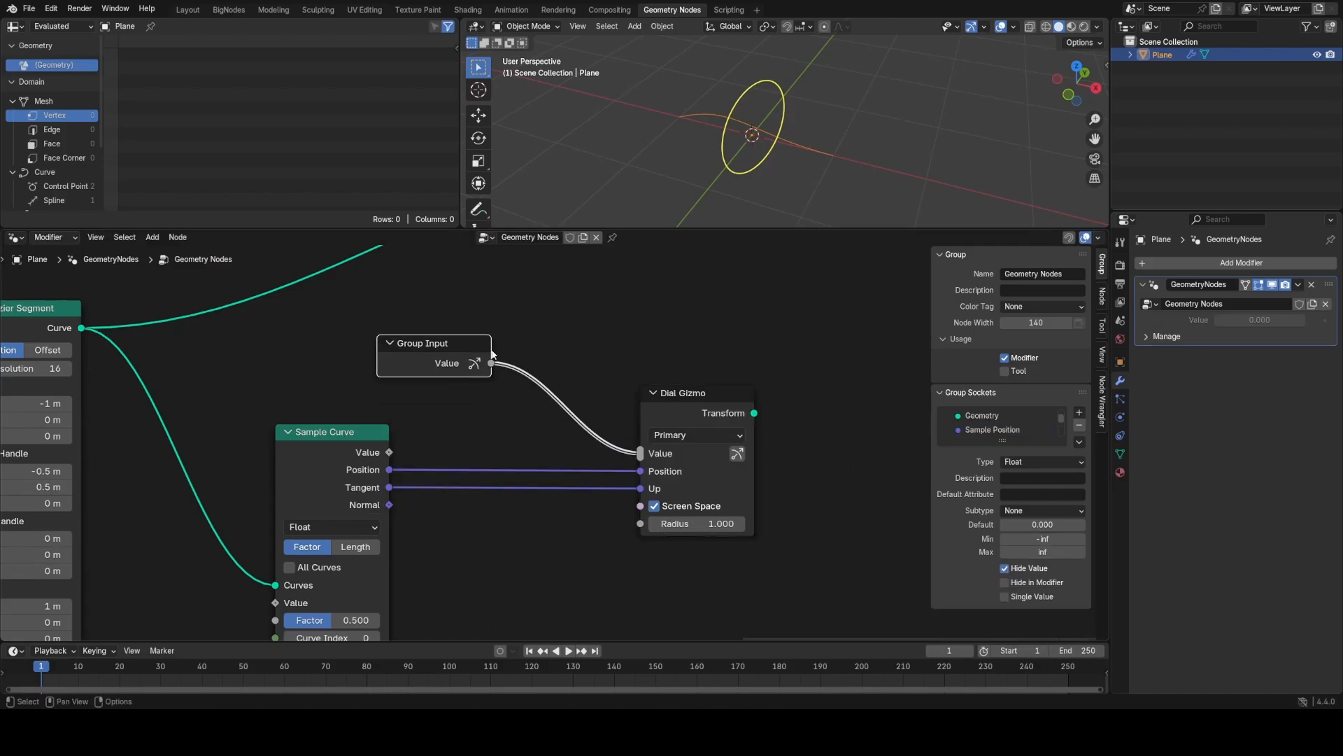
Step: Insert a Set Curve Radius node between the Bézier Segment and the Group Output
scroll(534, 463, "down", 4)
key("shift+a")
type("set ra")
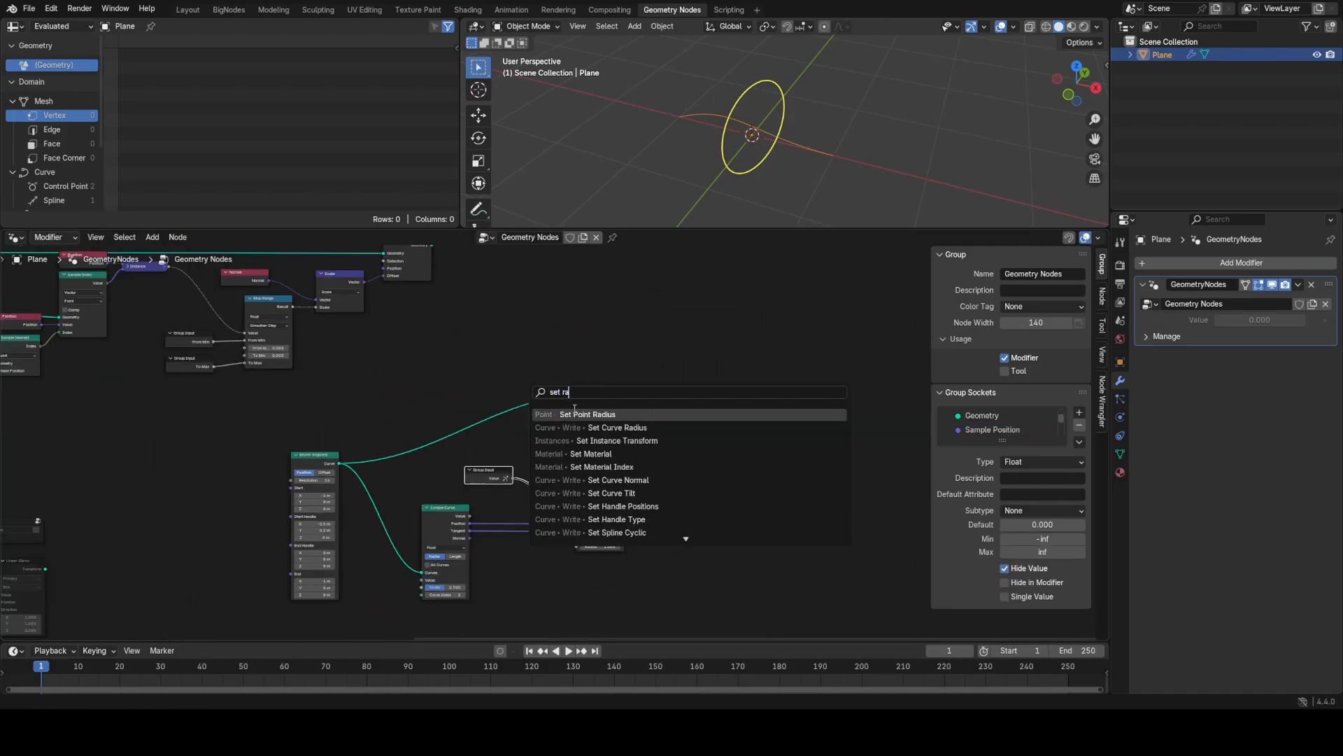
key("Down")
key("Return")
left_click(533, 393)
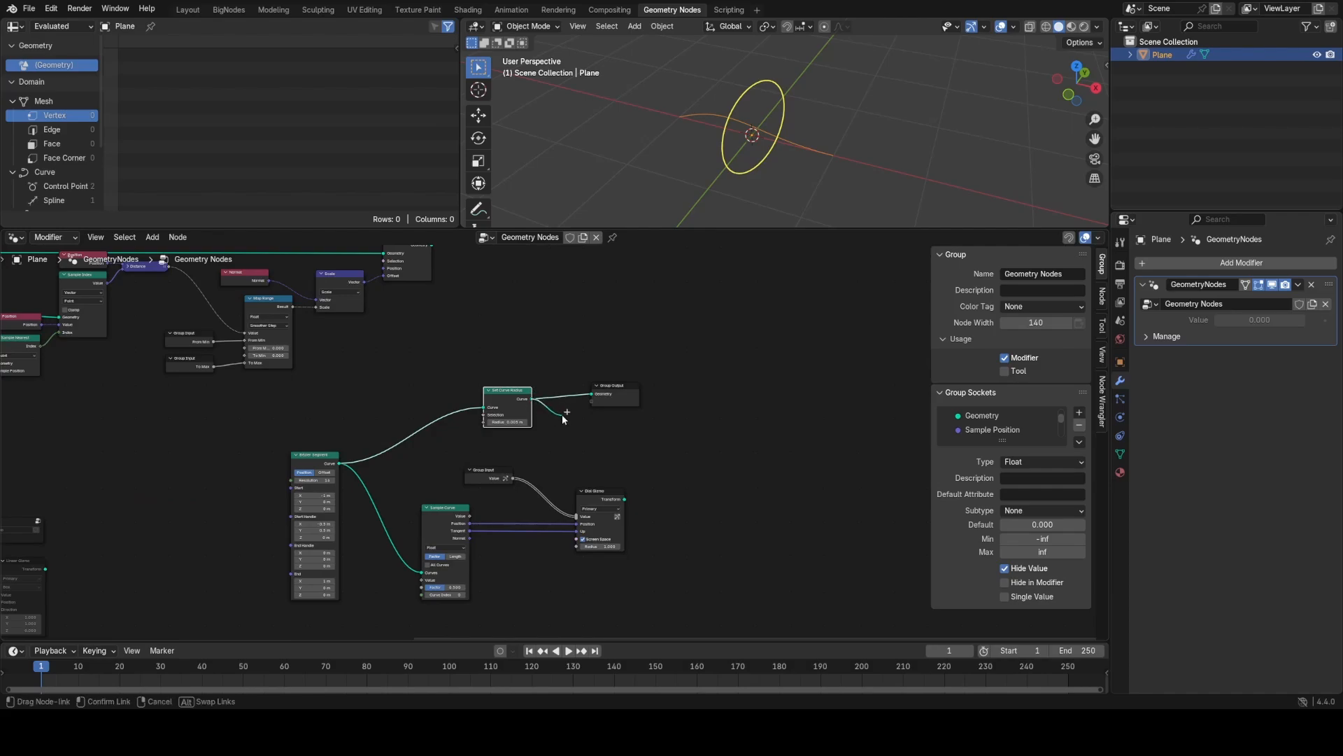
Step: Insert a Curve to Mesh node between the Set Curve Radius node and the Group Output
key("shift+a")
type("ctm")
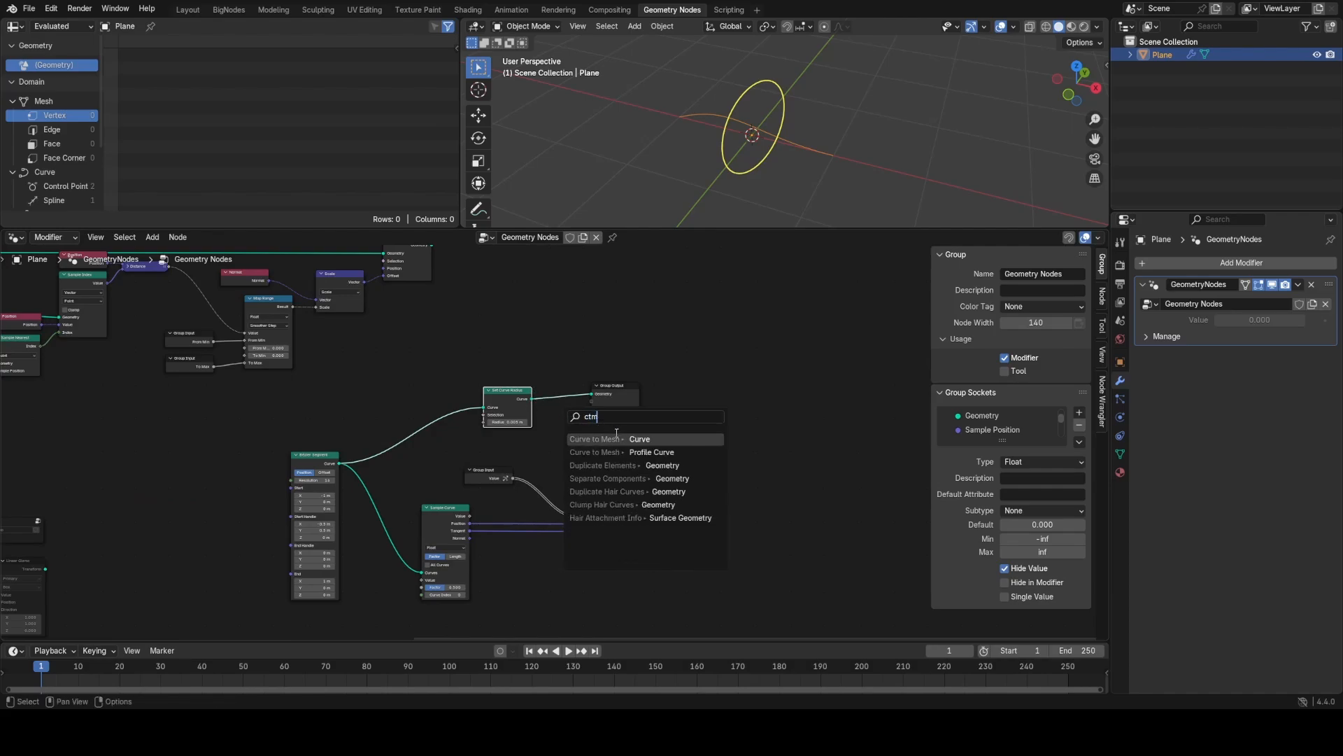
key("Return")
left_click(668, 383)
Step: Add a Curve Circle node feeding the Profile Curve input of the Curve to Mesh node
key("shift+a")
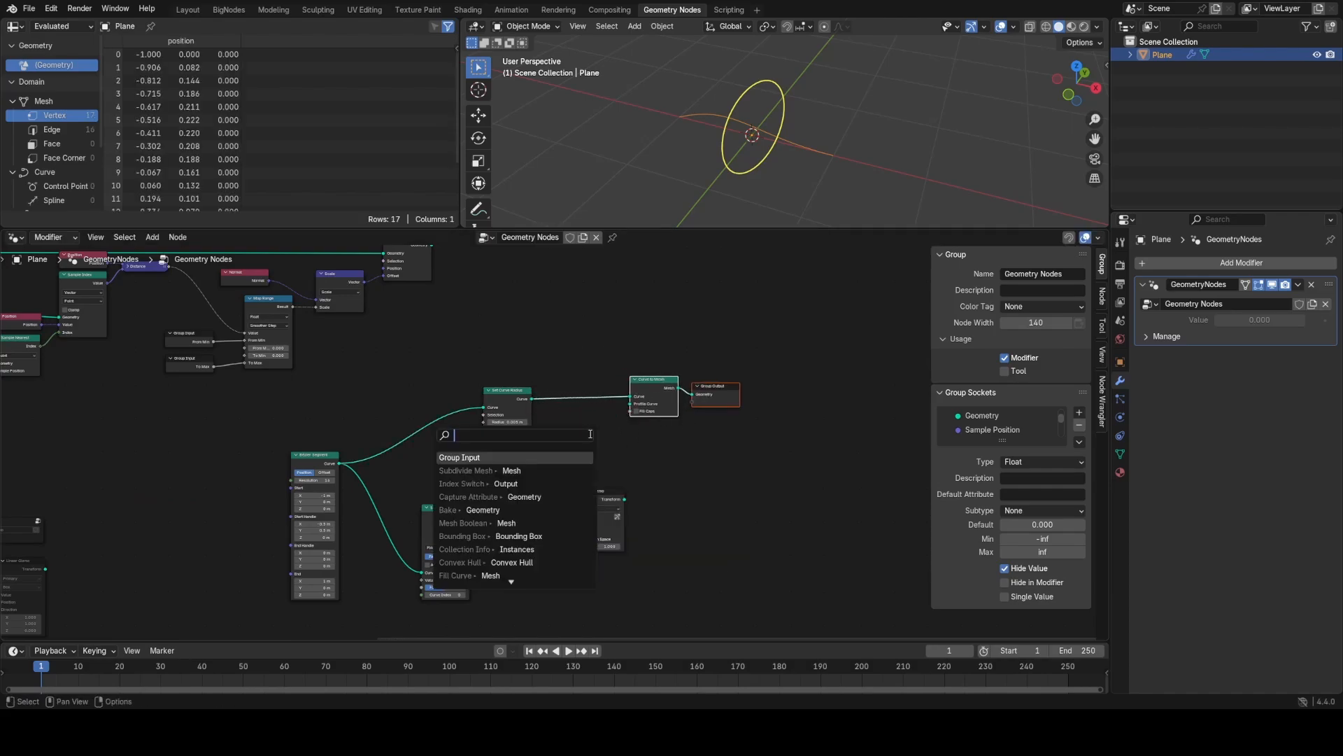
type("cc")
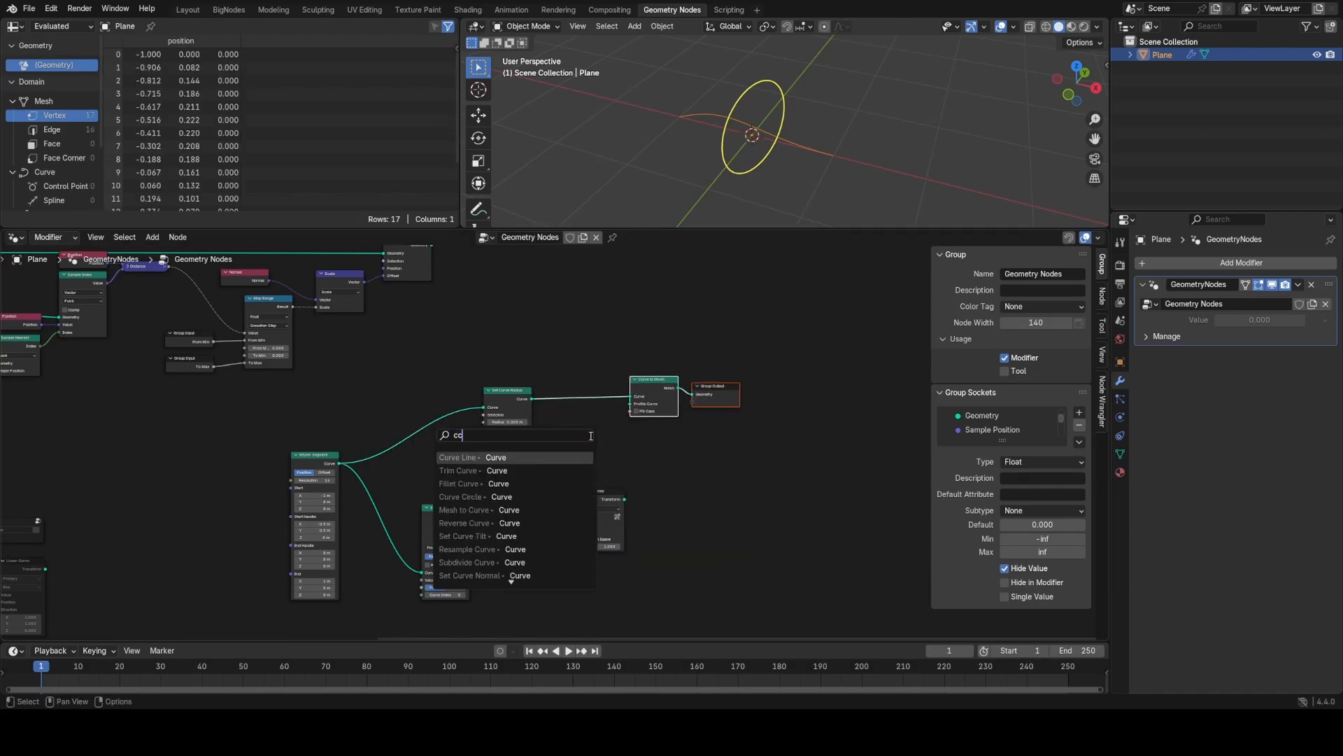
left_click(508, 497)
left_click(530, 478)
Step: Link the Value output of a second Group Input node to the Set Curve Radius node's Radius input
middle_click_drag(531, 479, 606, 444)
scroll(606, 444, "up", 9)
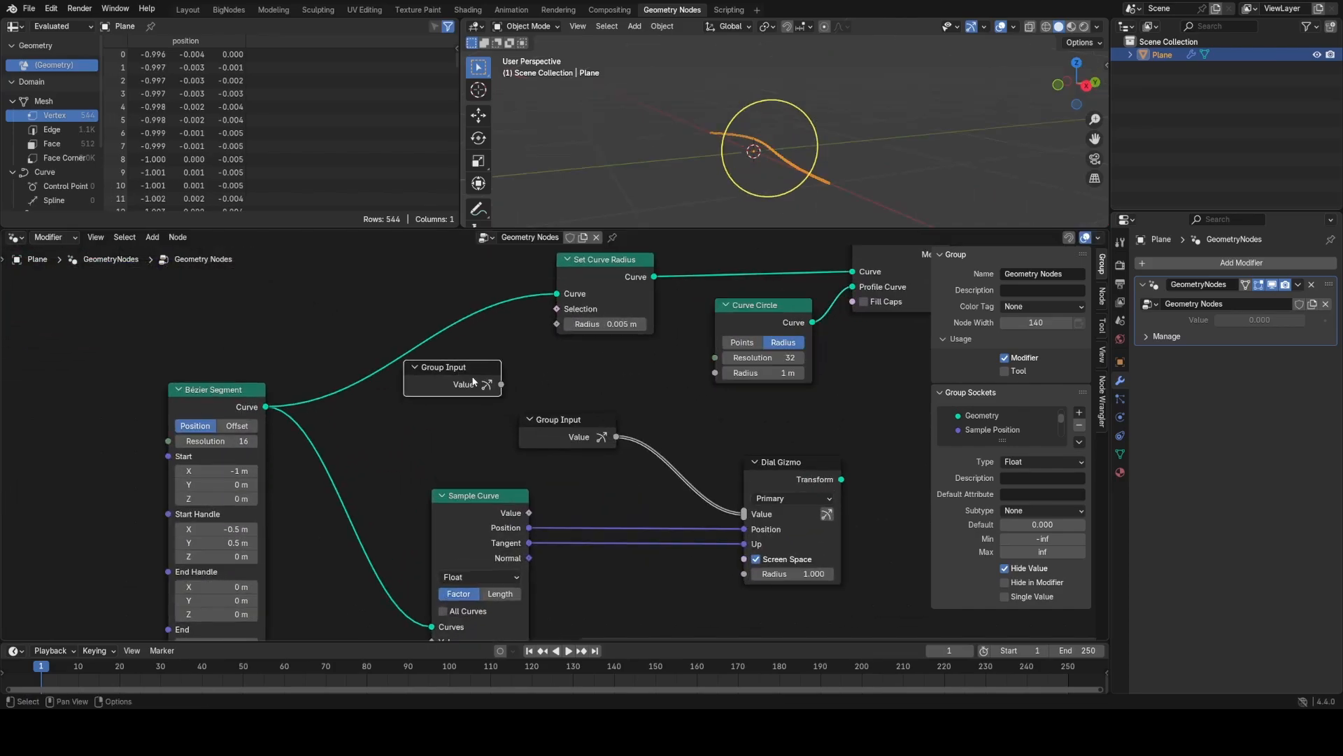
left_click_drag(501, 384, 578, 330)
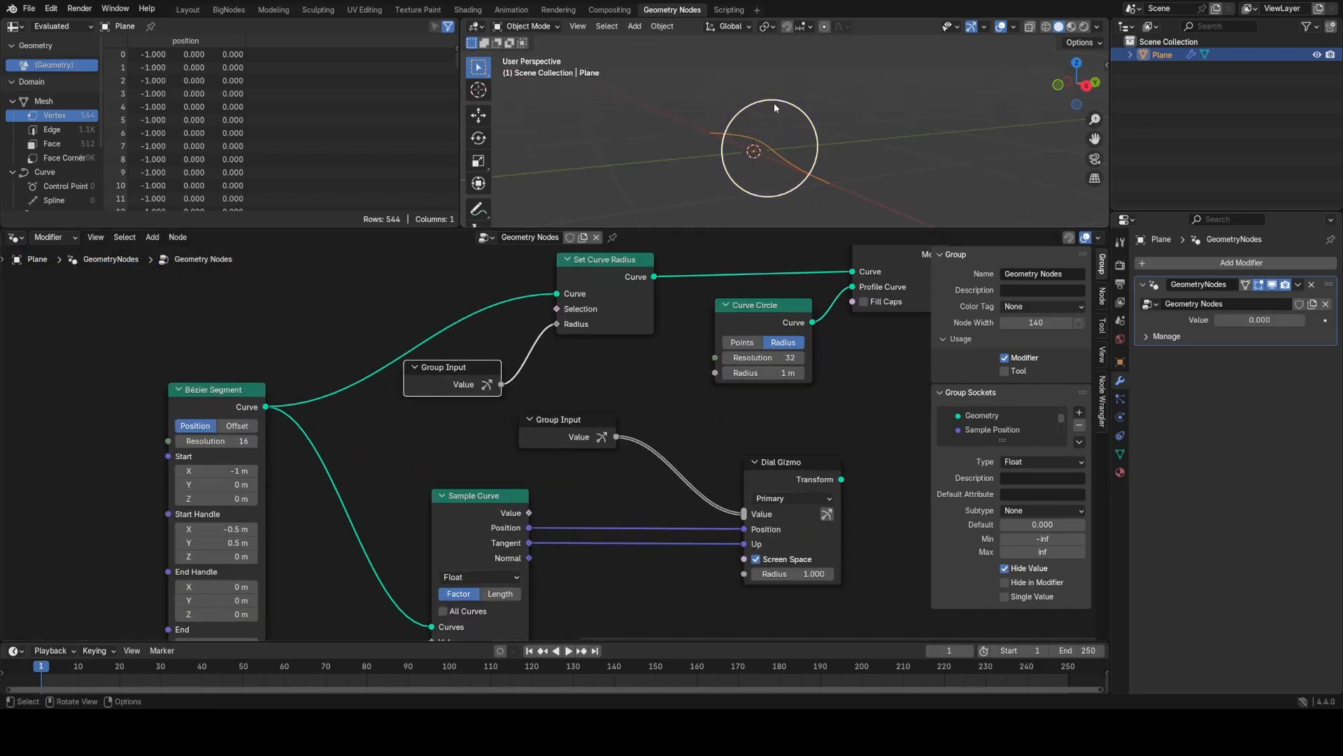
Step: Turn the dial gizmo to set the tube's Value to about -0.183, and examine the tube and dial from several angles
left_click_drag(774, 107, 815, 124)
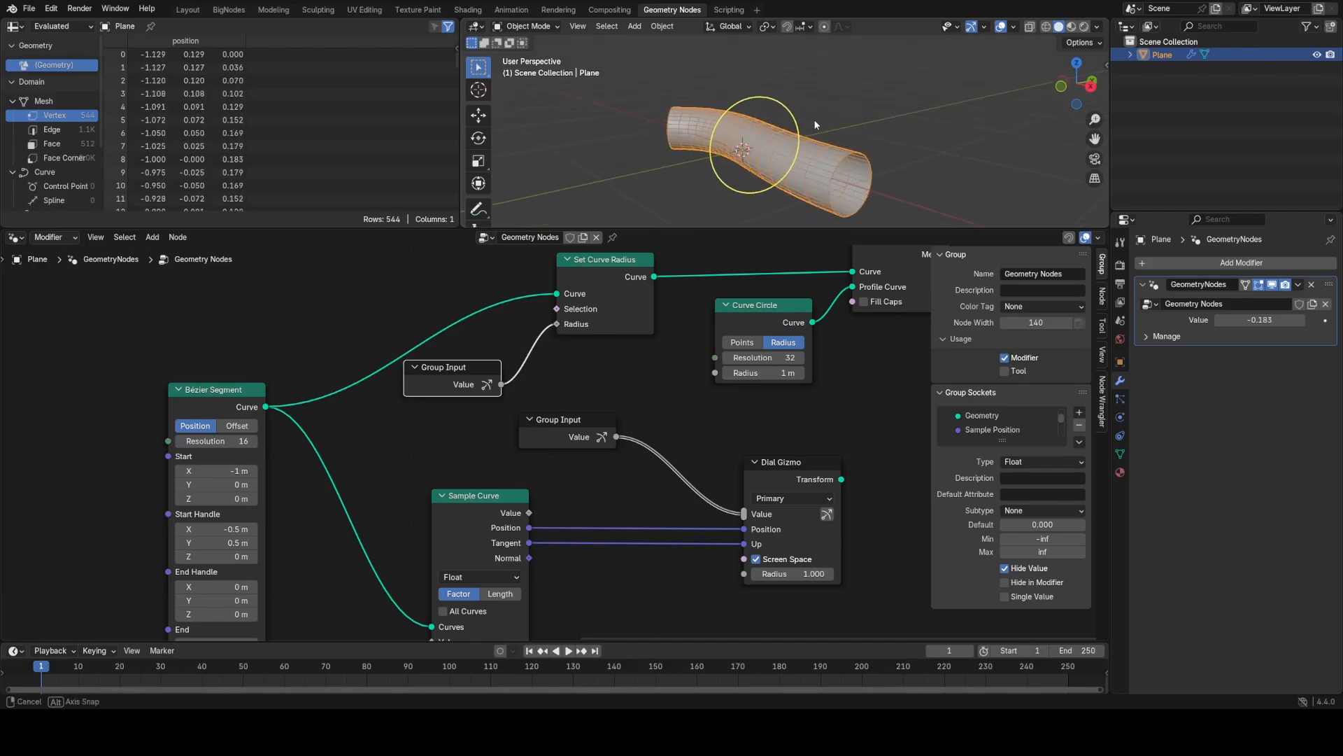
middle_click_drag(815, 125, 904, 150)
scroll(637, 392, "down", 2)
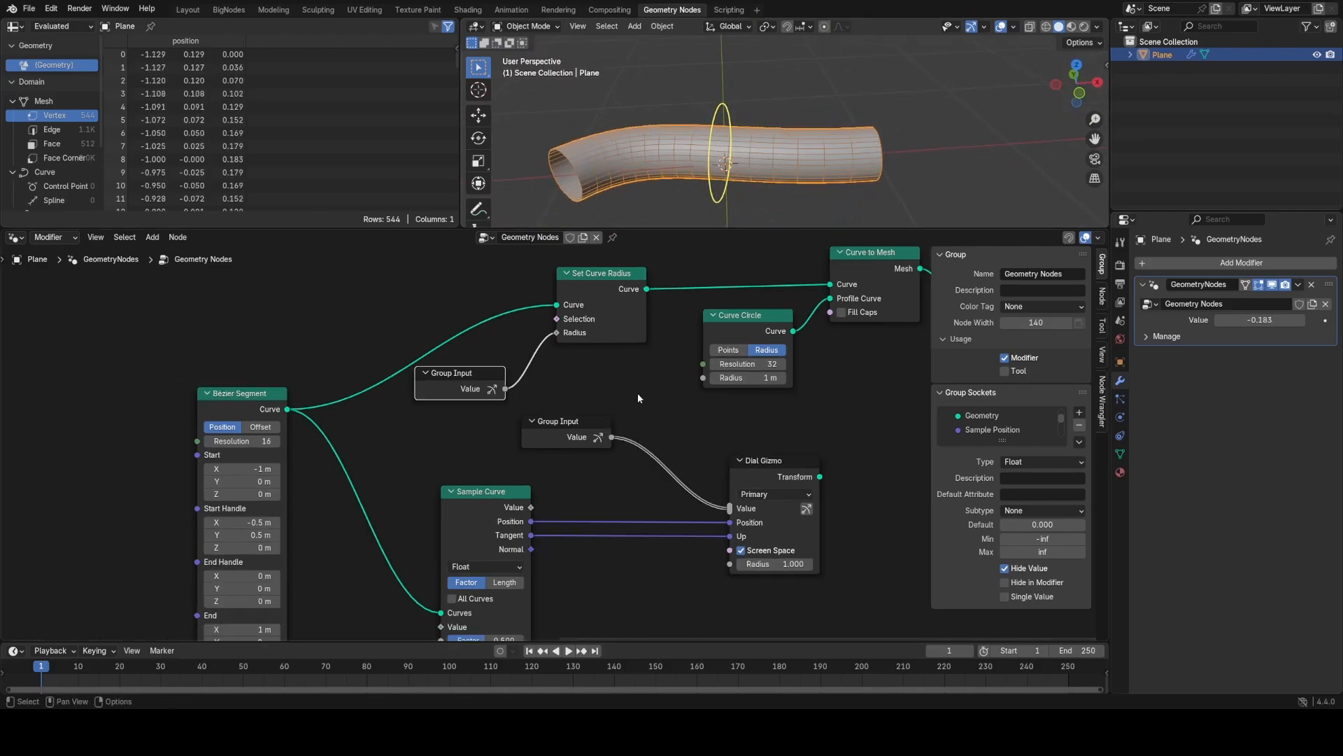
scroll(641, 389, "up", 1)
middle_click_drag(781, 134, 738, 124, "shift")
scroll(739, 124, "down", 1)
scroll(740, 125, "down", 1)
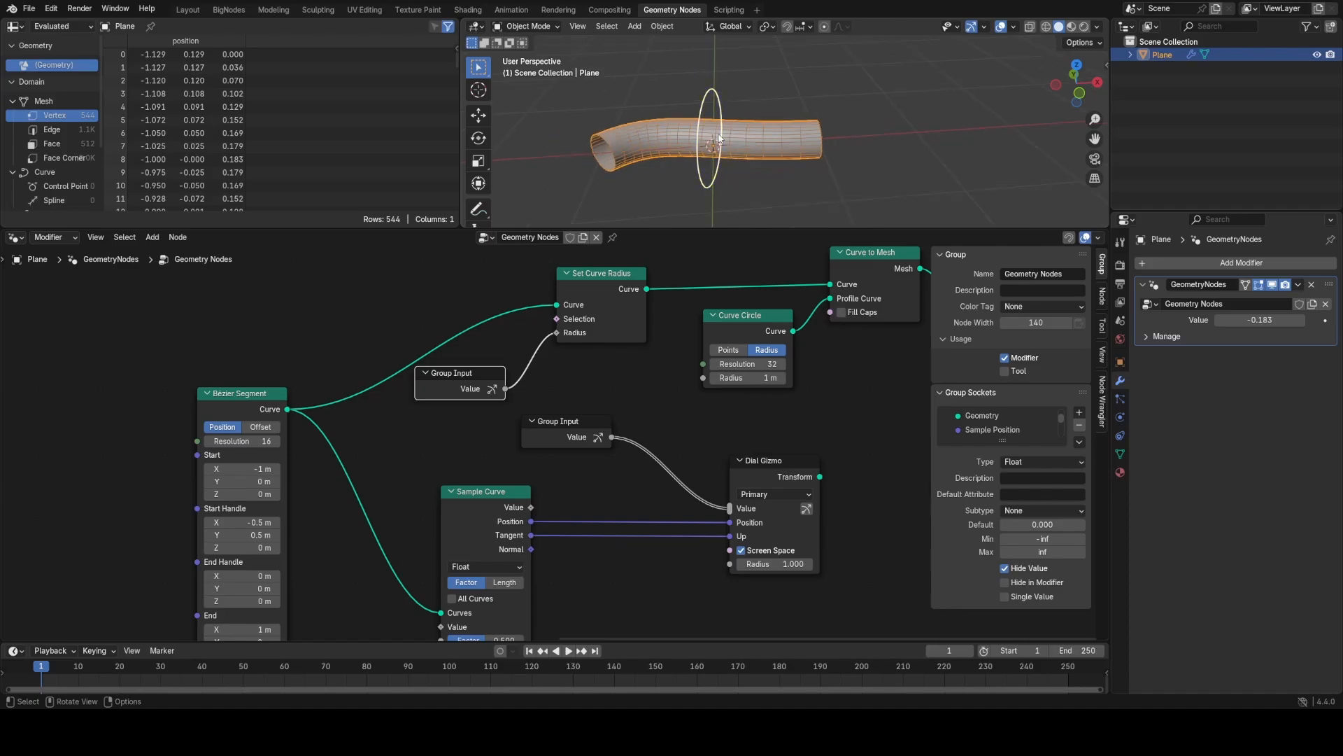
middle_click_drag(757, 123, 830, 116)
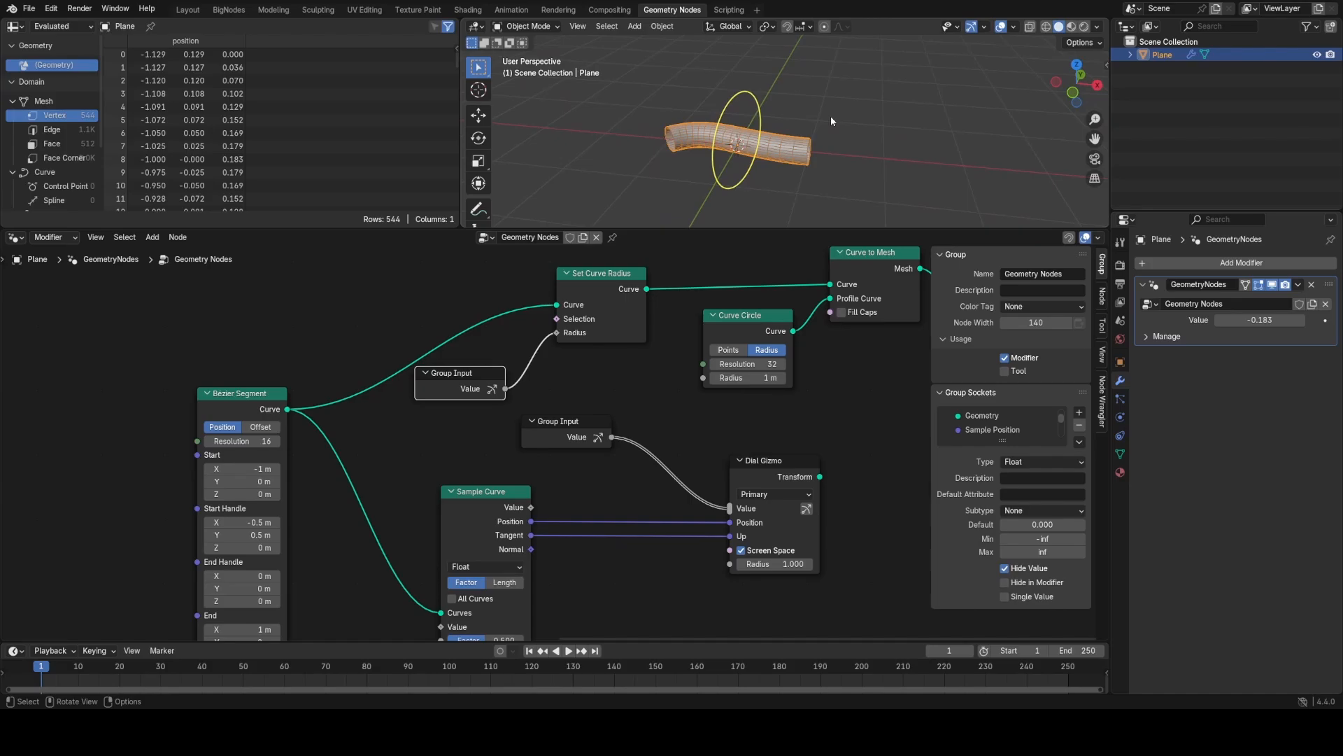
left_click(720, 101)
left_click(751, 129)
Step: Review the hill's node network, its gizmo branches and the curve tube's nodes across the whole node tree
scroll(724, 357, "down", 14)
middle_click_drag(526, 390, 698, 371)
middle_click_drag(506, 489, 574, 403)
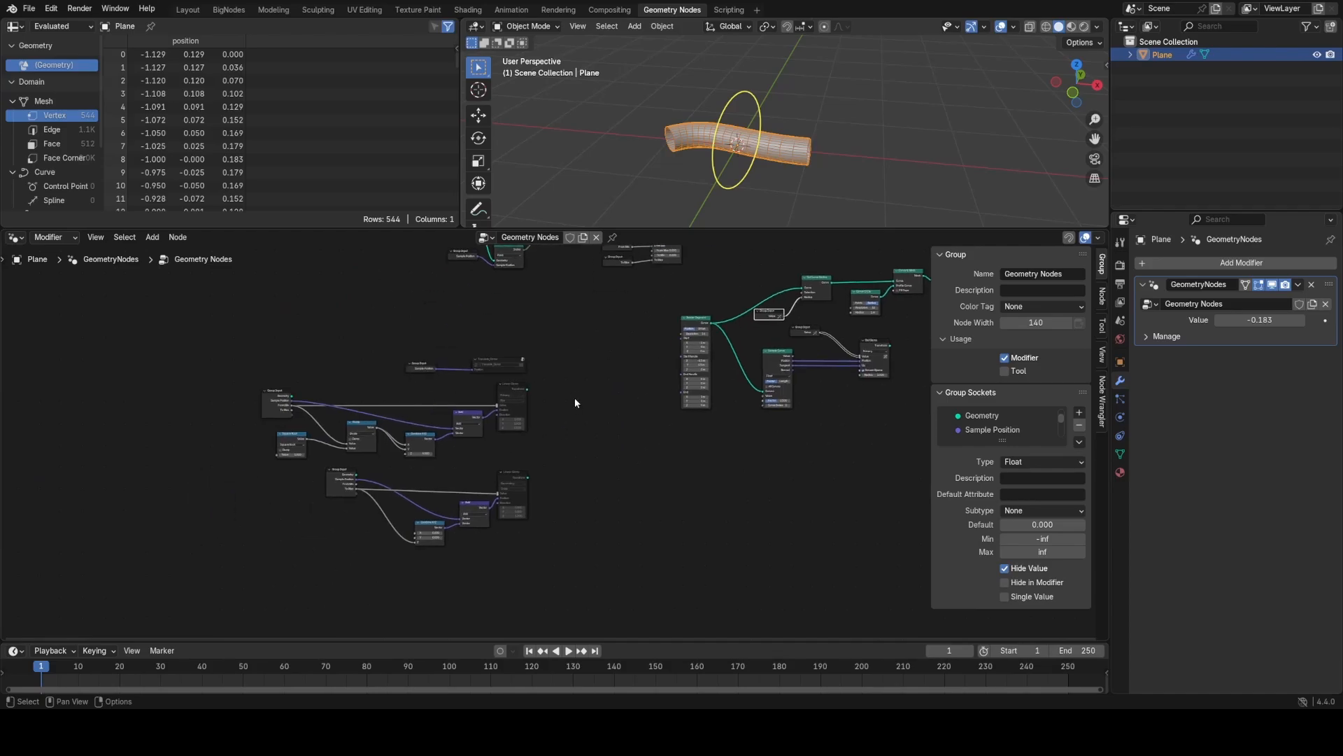
scroll(575, 402, "up", 6)
scroll(615, 400, "down", 5)
middle_click_drag(680, 367, 564, 439)
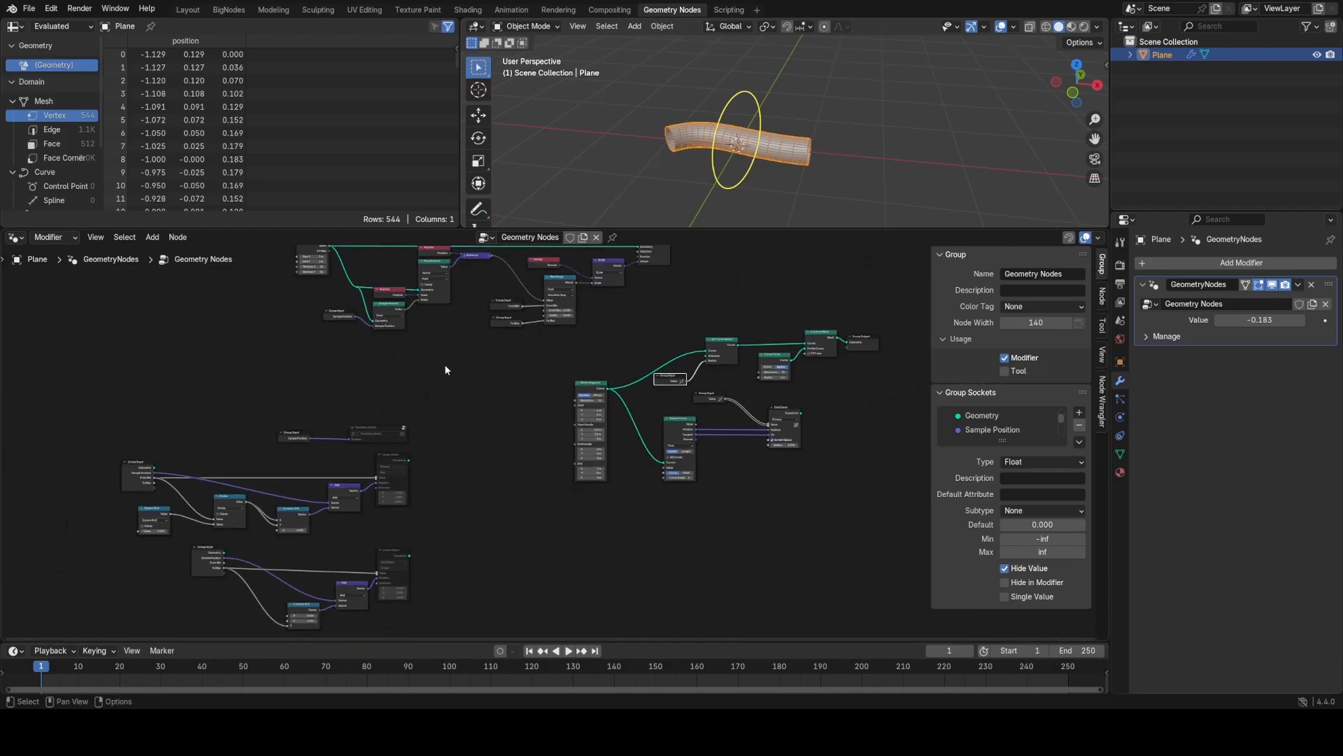
middle_click_drag(585, 385, 595, 419)
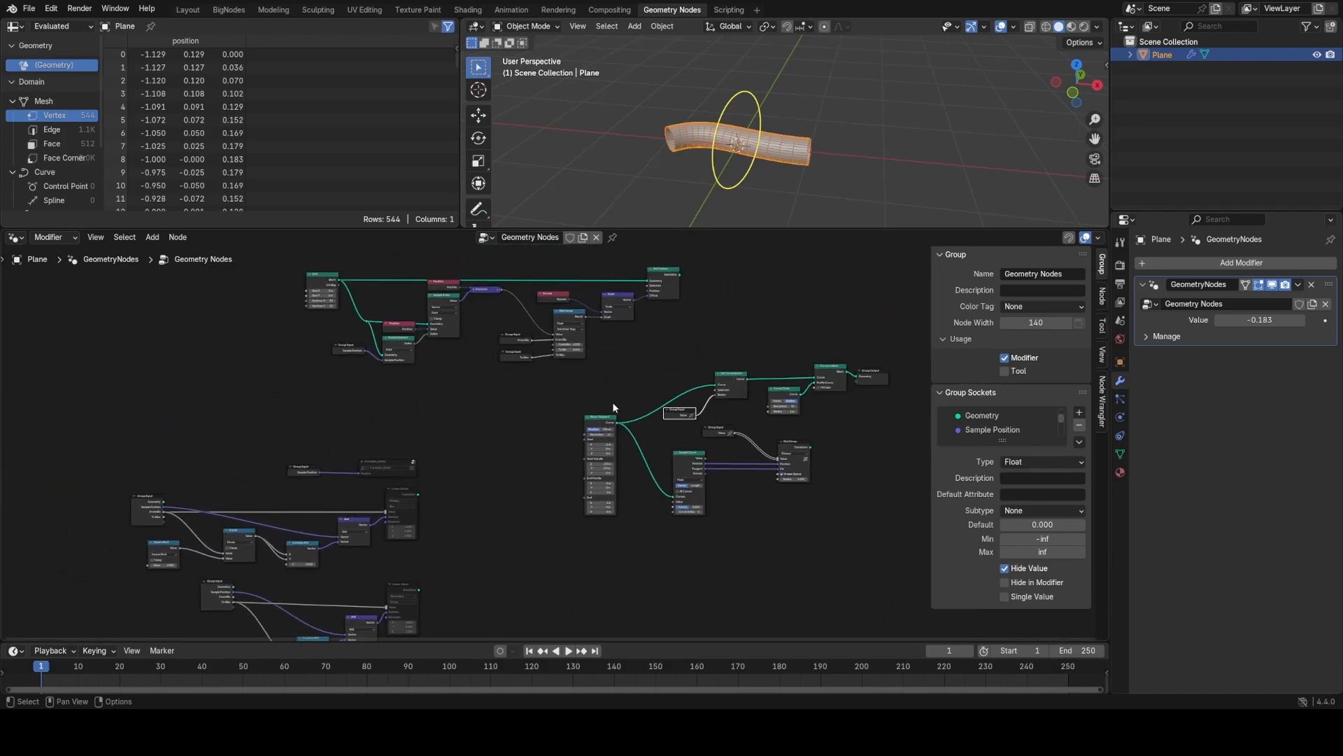